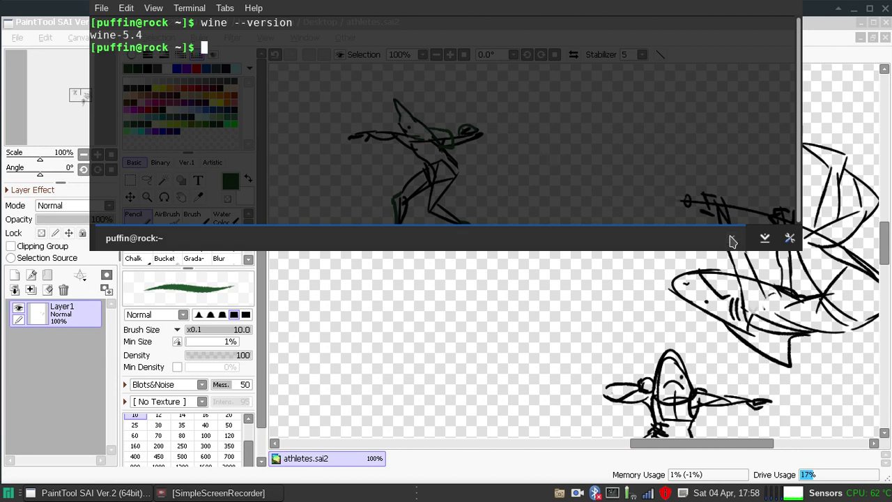
Hide the terminal overlay and rename Layer1 to "Sketches".
left_click(732, 238)
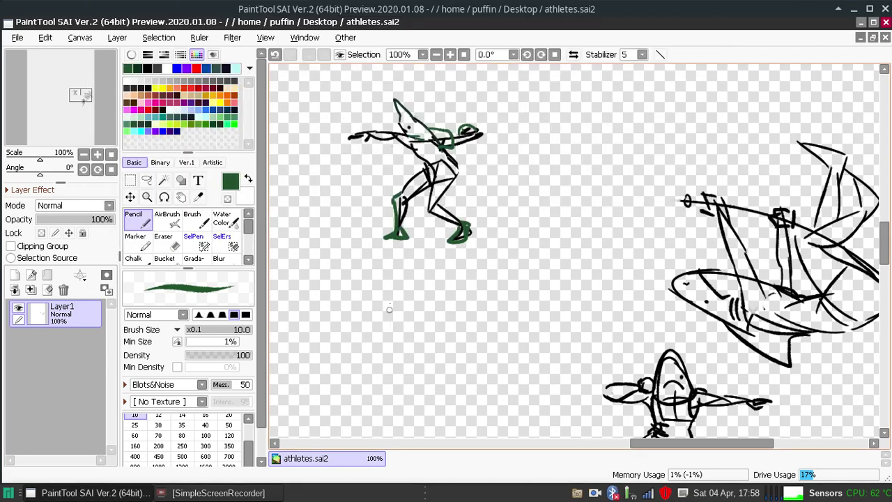
left_click(436, 54)
left_click(436, 55)
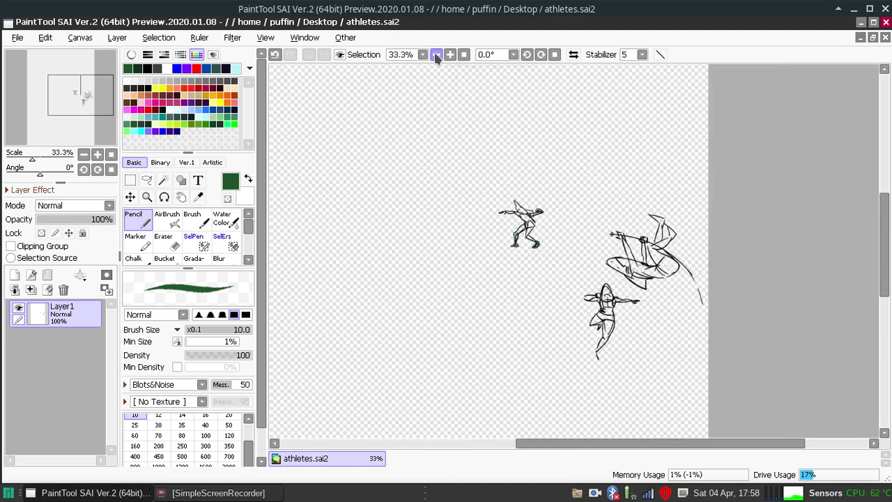
left_click(436, 54)
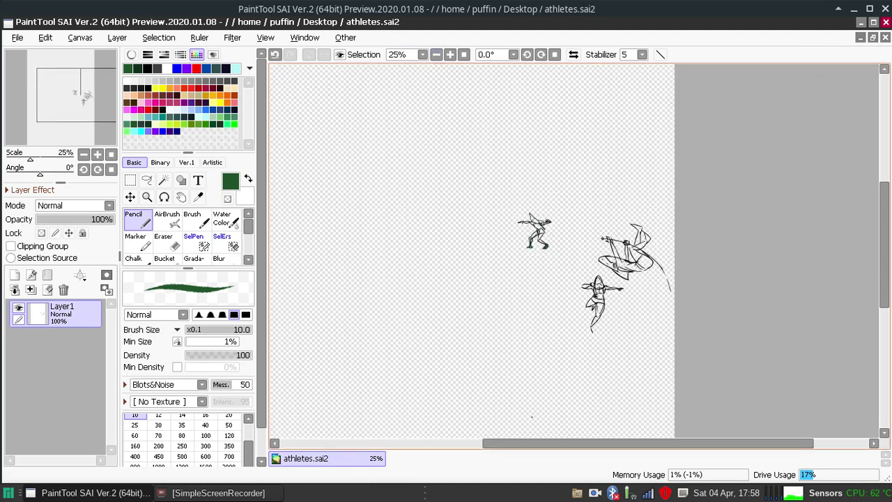
mouse_move(534, 444)
left_mouse_down()
mouse_move(475, 444)
mouse_move(485, 446)
left_mouse_up()
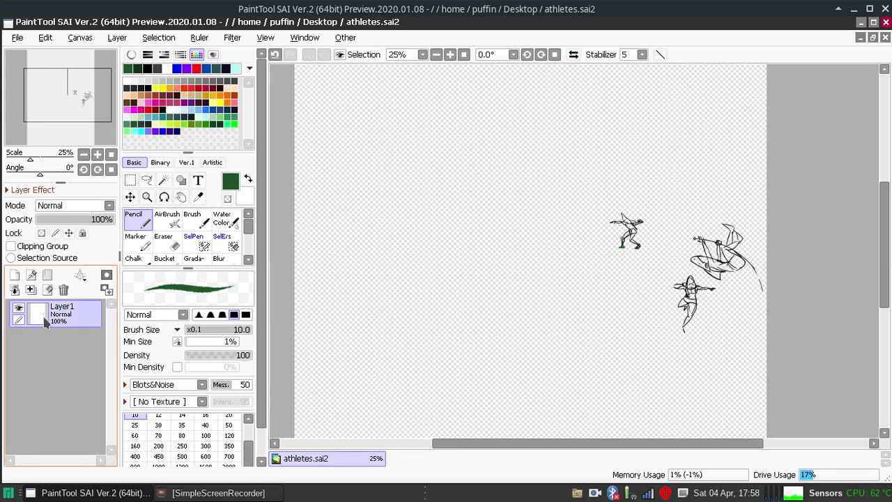
double_click(81, 313)
type("Sketches")
key("Return")
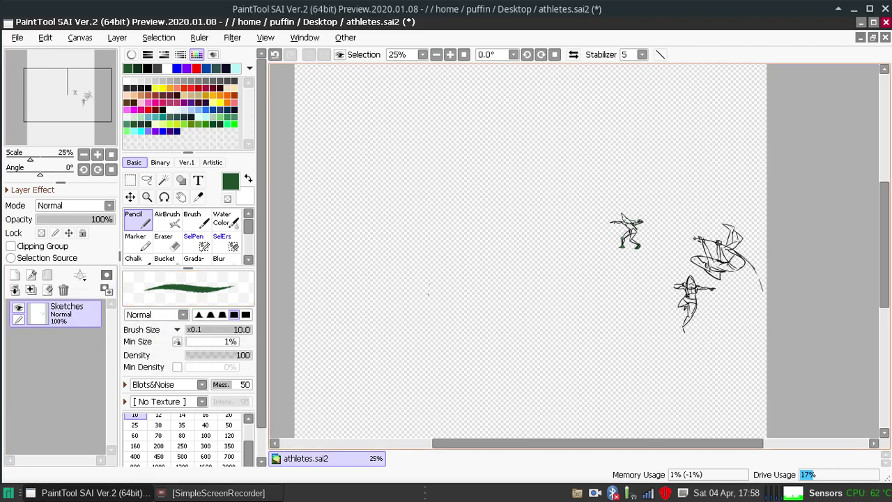
Copy the pole-vaulting shark sketch with a freeform lasso selection and clear the selection.
left_click(146, 180)
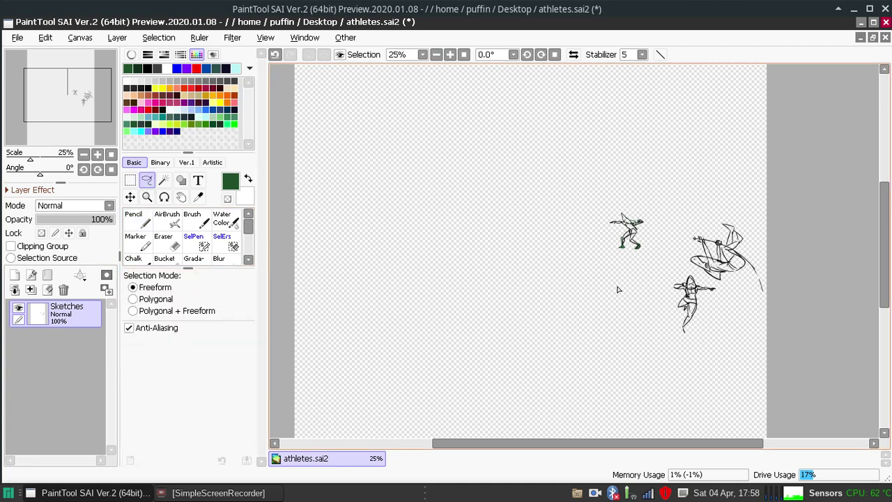
mouse_move(676, 256)
left_mouse_down()
mouse_move(806, 263)
mouse_move(751, 311)
left_mouse_up()
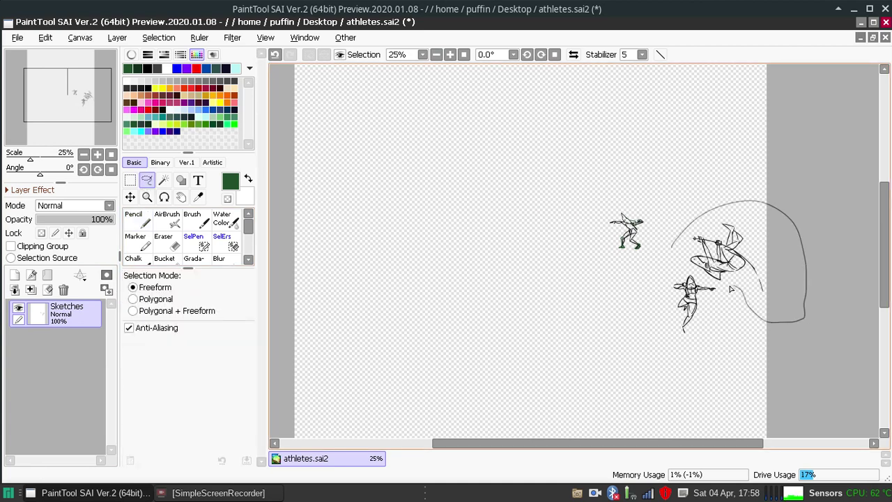
left_click_drag(669, 267, 663, 259)
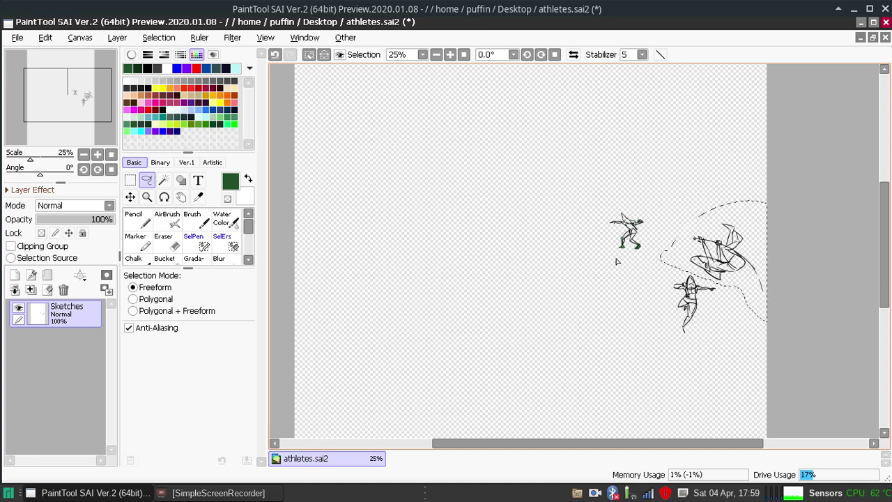
key("ctrl+d")
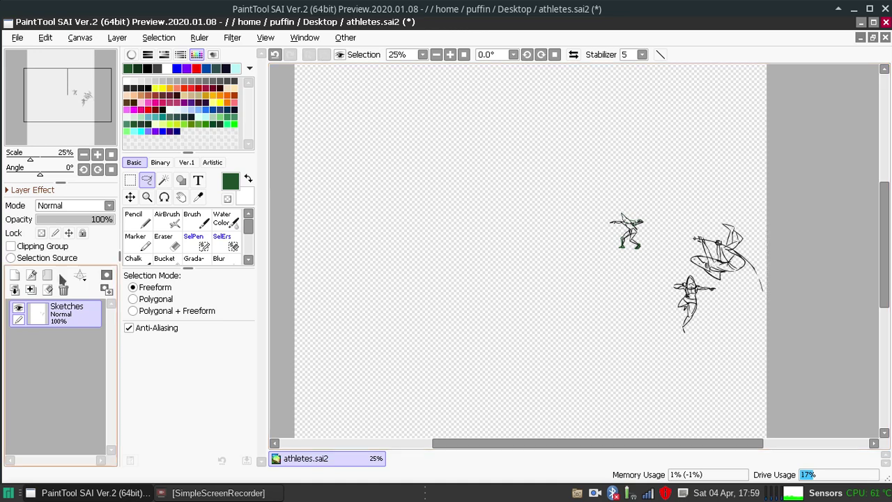
Add a layer named "PoleVault" holding the copied pole-vaulter sketch and delete the extra empty layer above it.
left_click(15, 275)
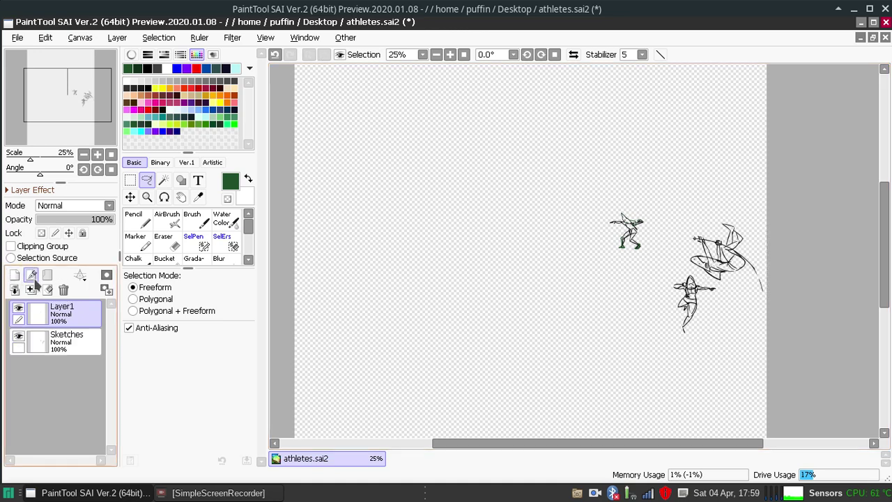
double_click(73, 311)
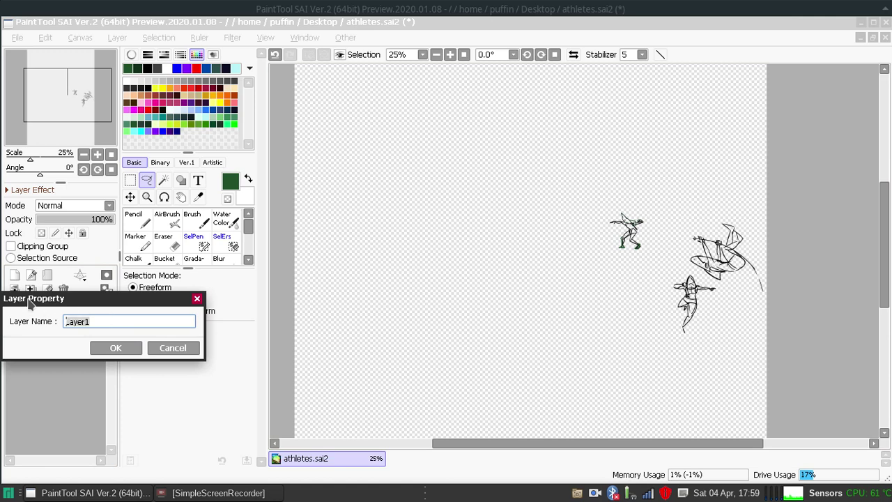
type("PoleVault")
key("Return")
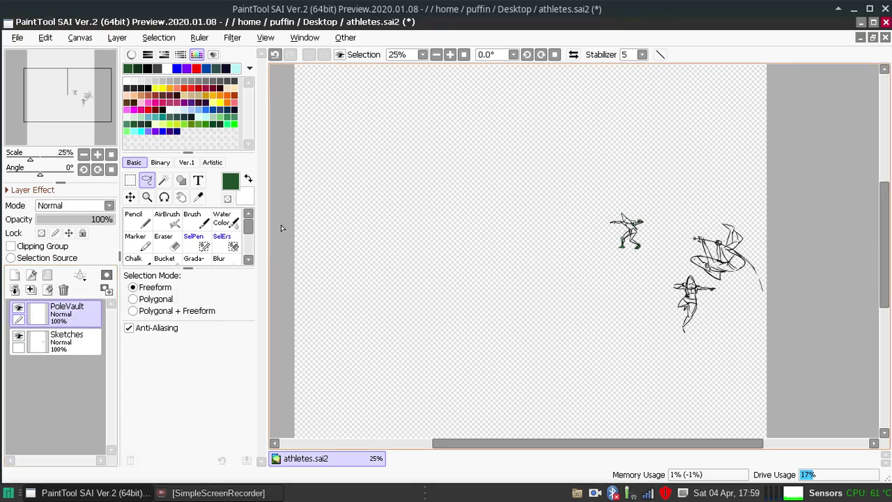
key("ctrl+shift+n")
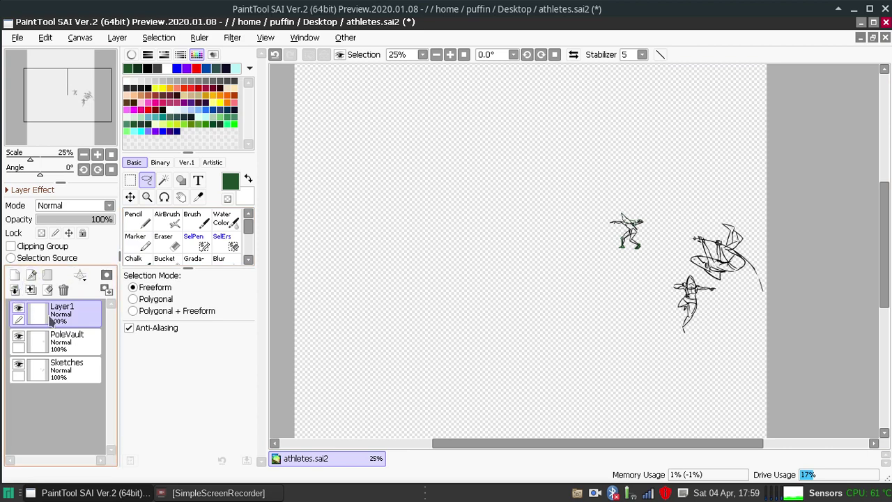
left_click(63, 289)
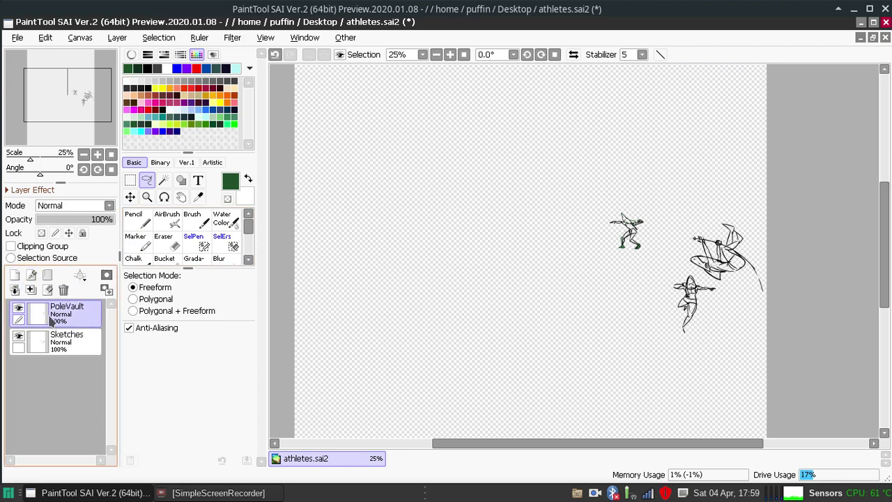
Free-transform the PoleVault sketch, moving it over the open canvas area and enlarging it to nearly the canvas width.
key("ctrl+t")
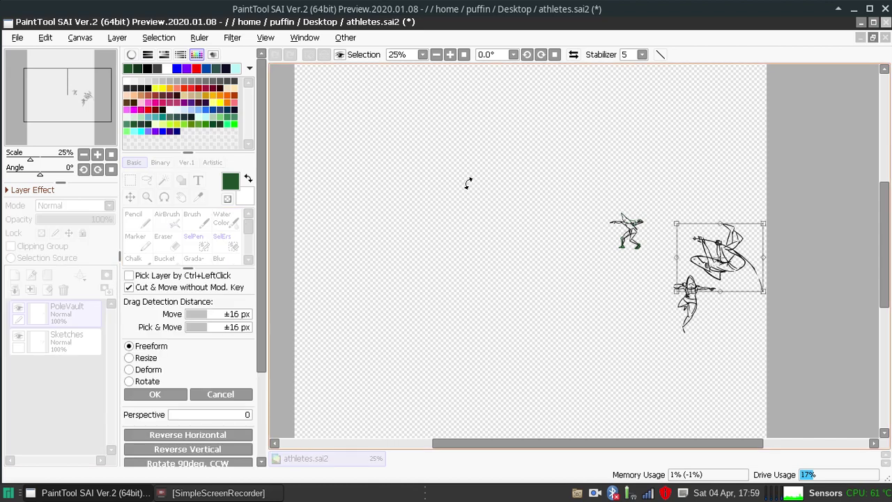
mouse_move(749, 248)
left_mouse_down()
mouse_move(517, 245)
mouse_move(527, 255)
mouse_move(700, 90)
mouse_move(707, 97)
left_mouse_up()
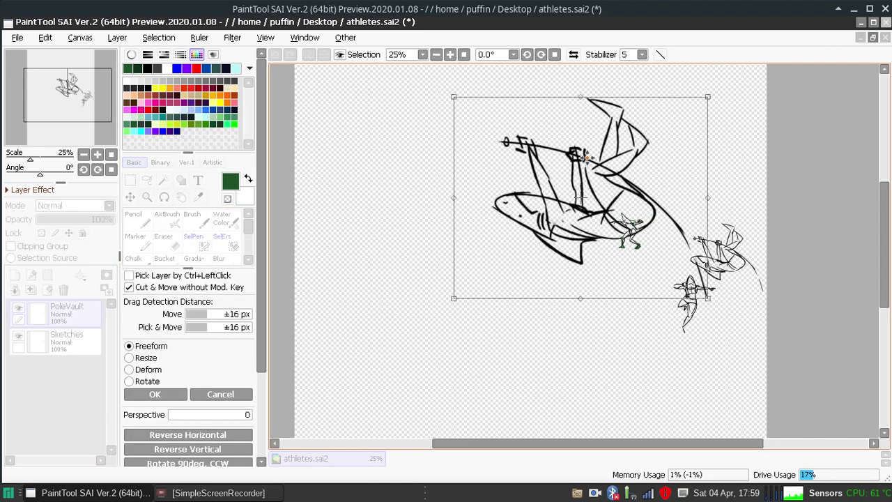
left_click_drag(455, 298, 325, 401)
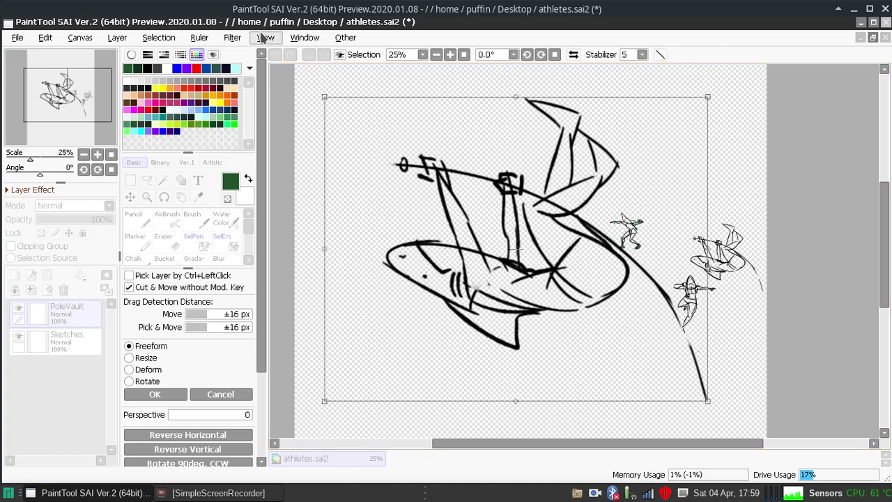
left_click(346, 39)
left_click(346, 39)
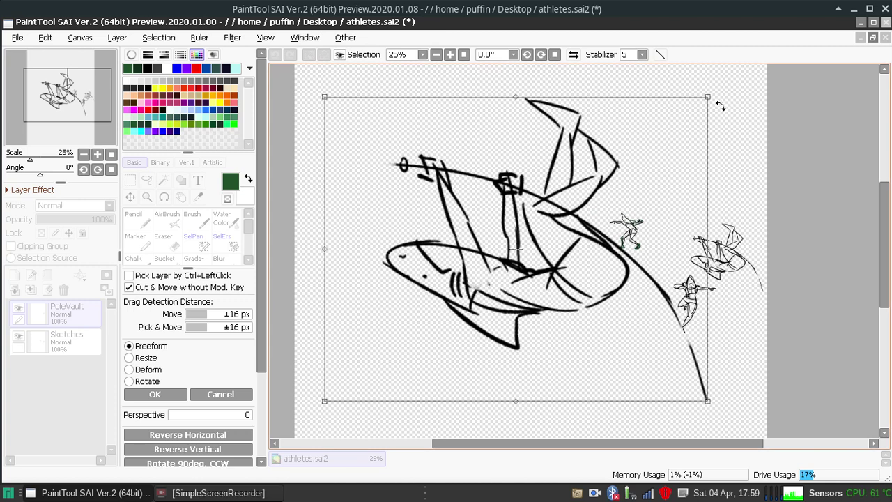
left_click_drag(707, 94, 728, 73)
left_click_drag(322, 78, 287, 72)
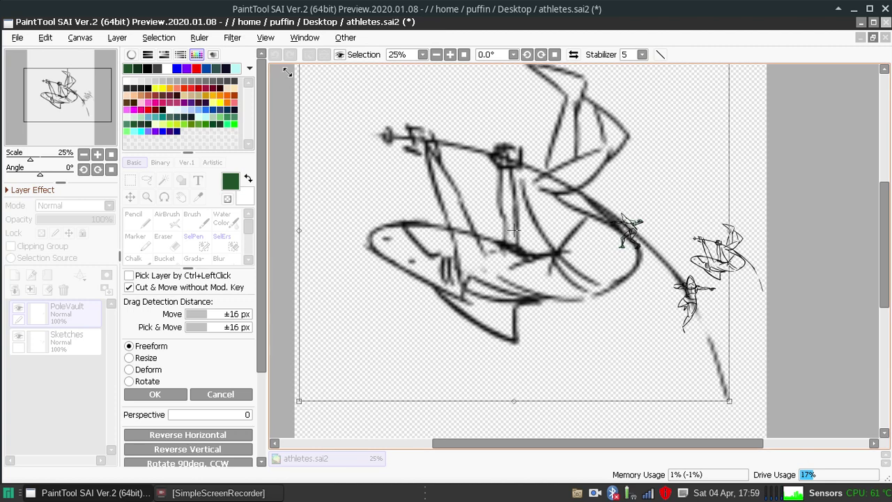
Enlarge the PoleVault sketch slightly further from its upper corner and apply the transformation.
scroll(879, 249, "down", 3)
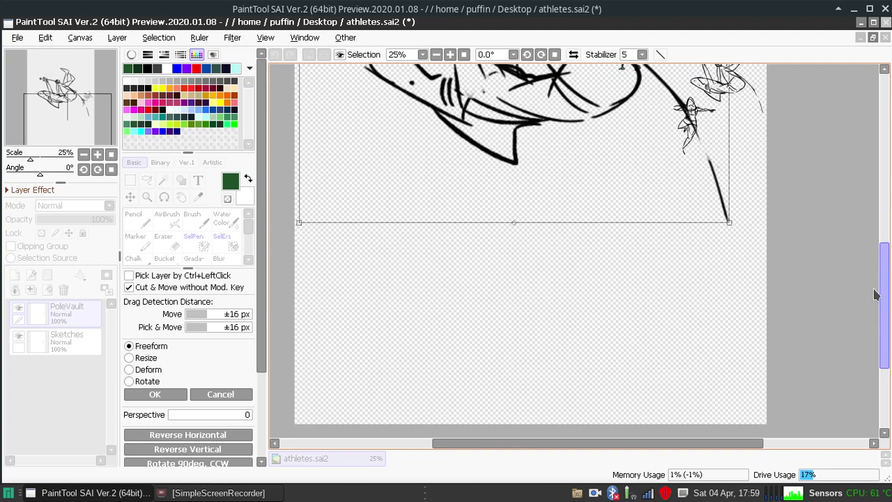
left_click_drag(879, 248, 853, 238)
scroll(856, 247, "up", 4)
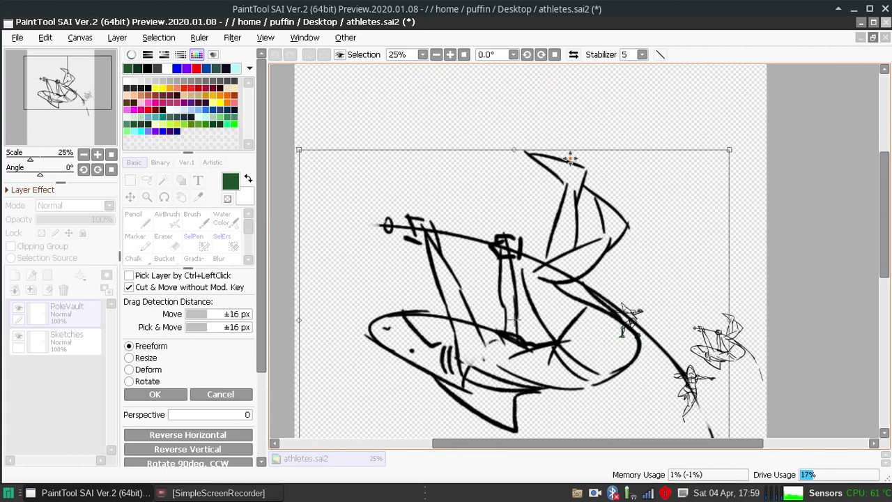
left_click_drag(300, 149, 272, 125)
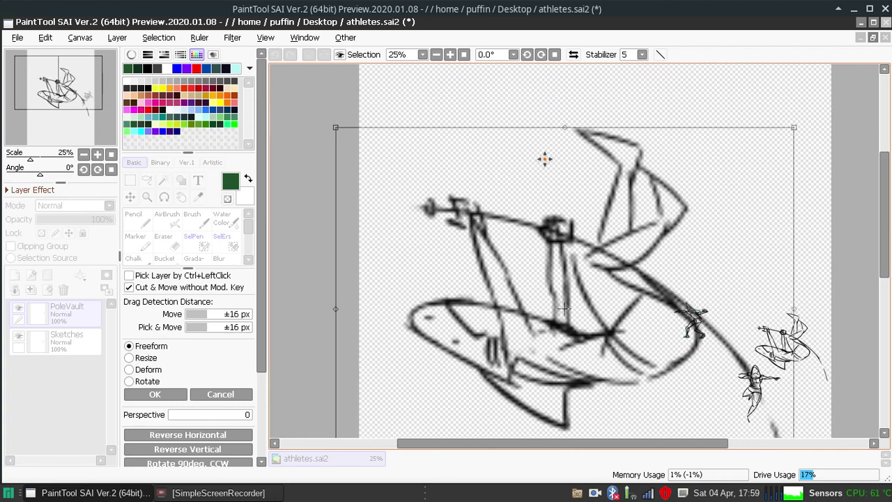
mouse_move(880, 213)
left_mouse_down()
mouse_move(879, 327)
mouse_move(877, 200)
left_mouse_up()
left_click_drag(325, 134, 320, 127)
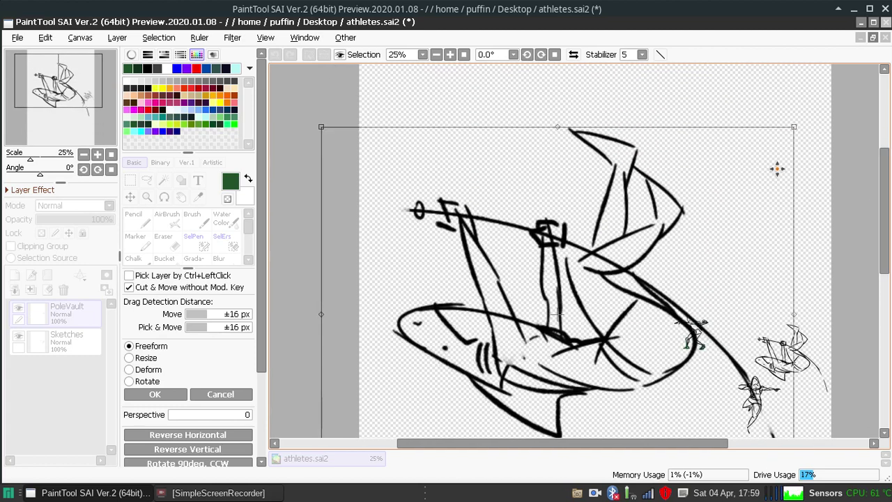
left_click_drag(883, 254, 883, 303)
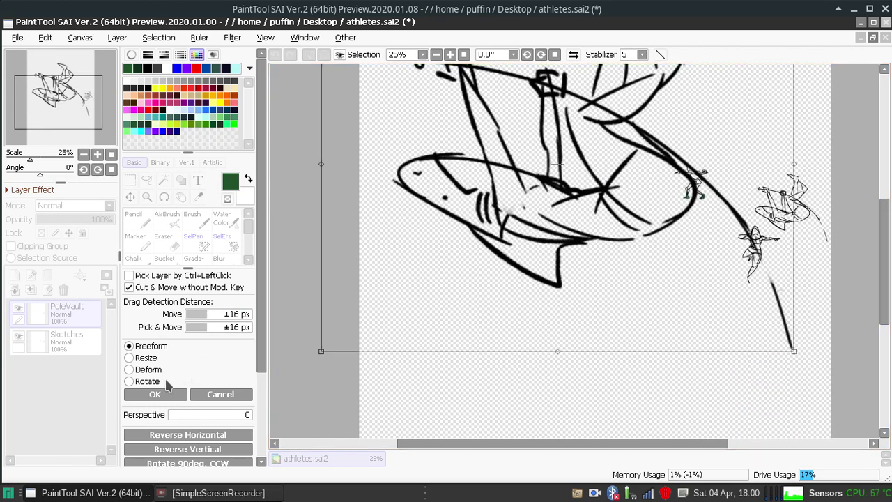
left_click(156, 394)
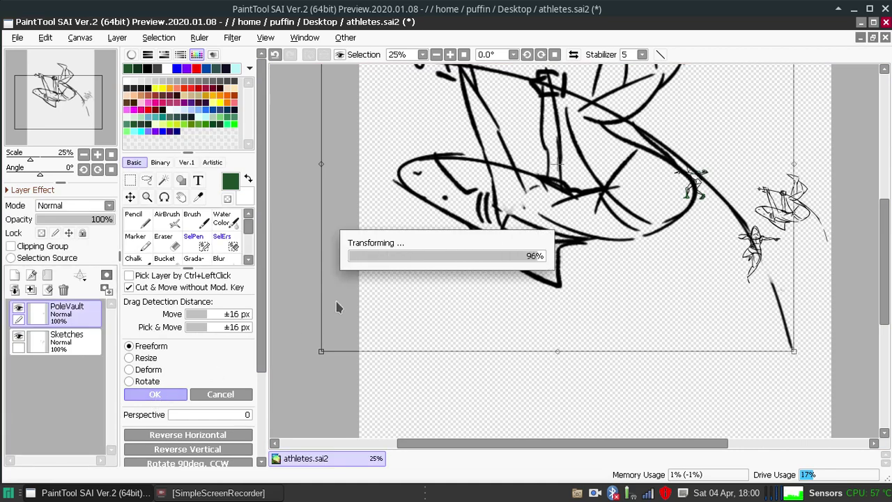
Hide the Sketches layer and lock it completely.
left_click(18, 336)
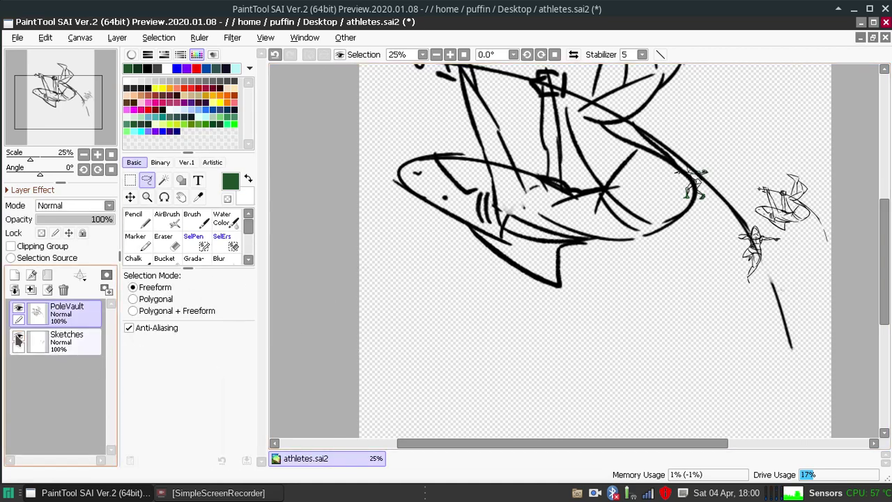
left_click(72, 349)
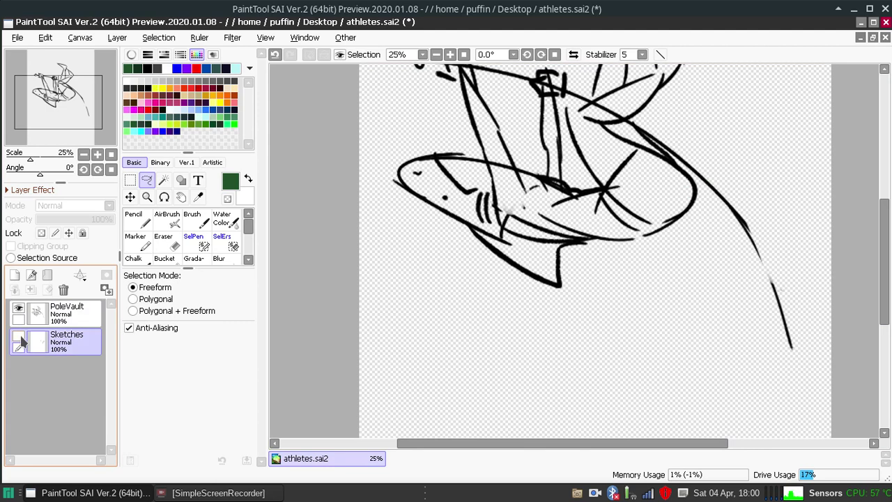
left_click(82, 233)
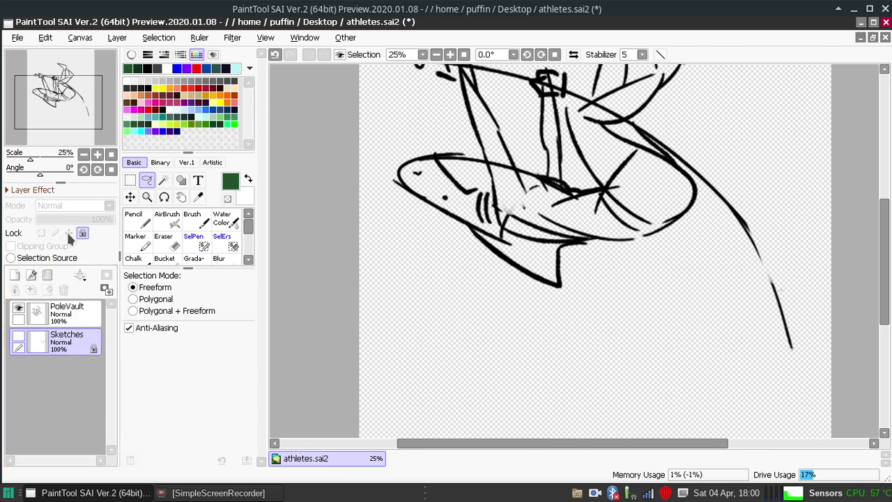
Lock the PoleVault layer against movement and lower its opacity to 40%.
left_click(72, 321)
left_click(69, 233)
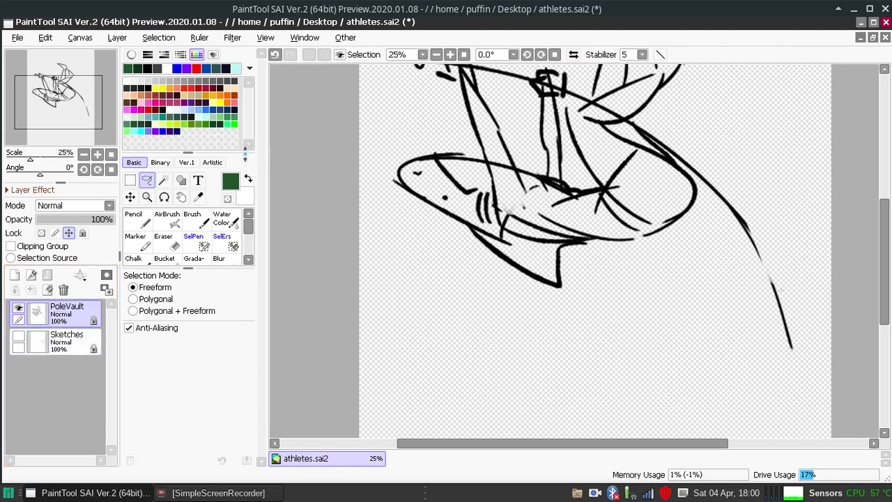
left_click(70, 220)
left_click_drag(70, 223, 68, 224)
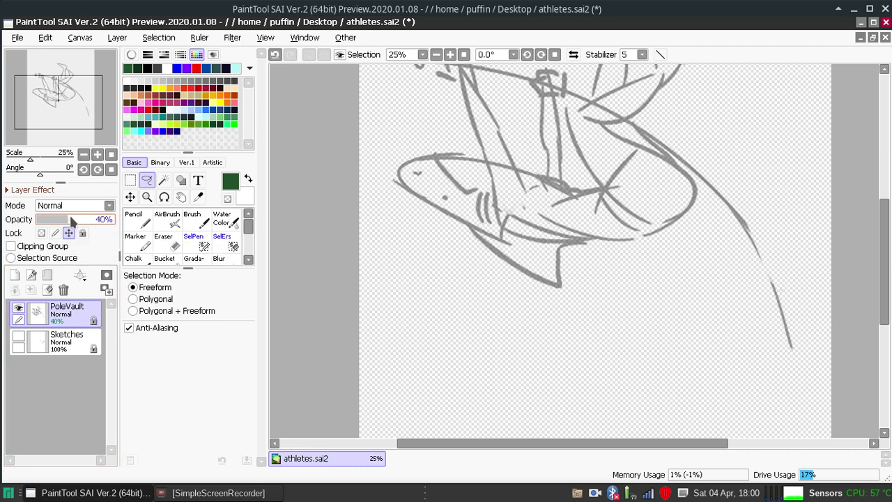
Set the canvas view to 12.5% zoom and rotate it to -90° so the pole vaulter stands in landscape orientation.
left_click(434, 56)
left_click(435, 56)
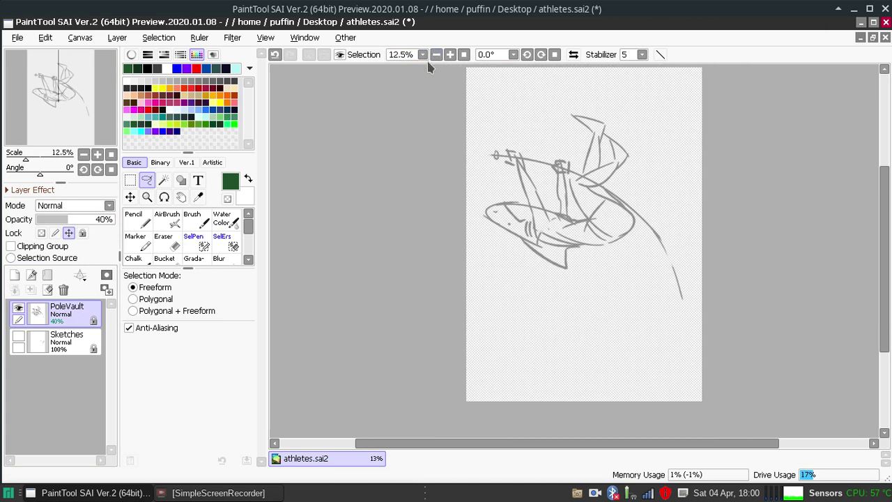
left_click(527, 55)
left_click(527, 55)
left_click(526, 55)
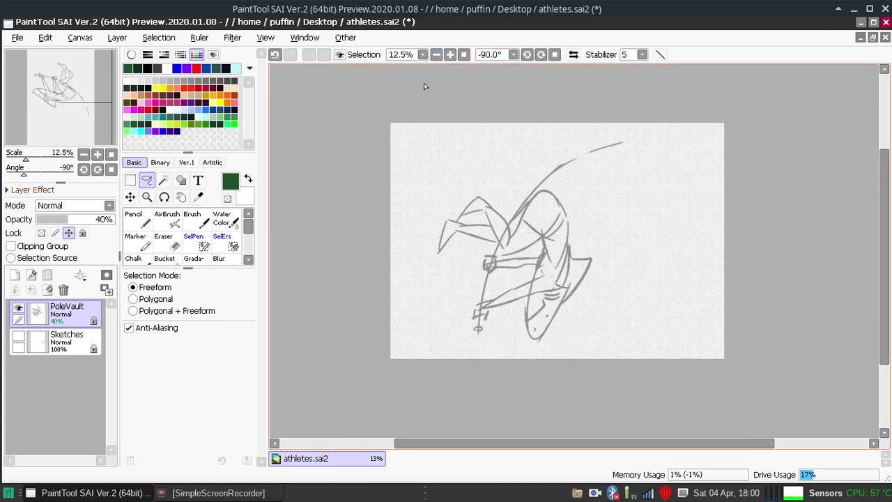
Set the Pencil to dark grey at brush size 30 and try a stroke extending the pole, undoing it.
left_click(135, 219)
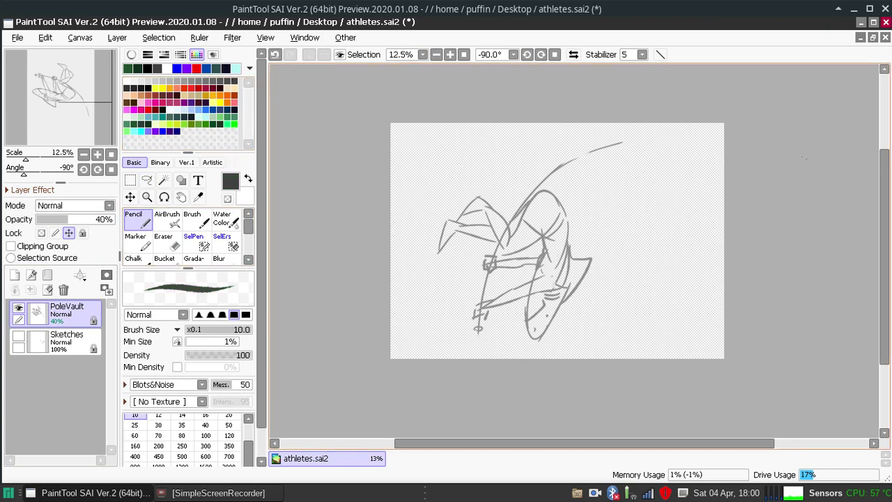
left_click(158, 424)
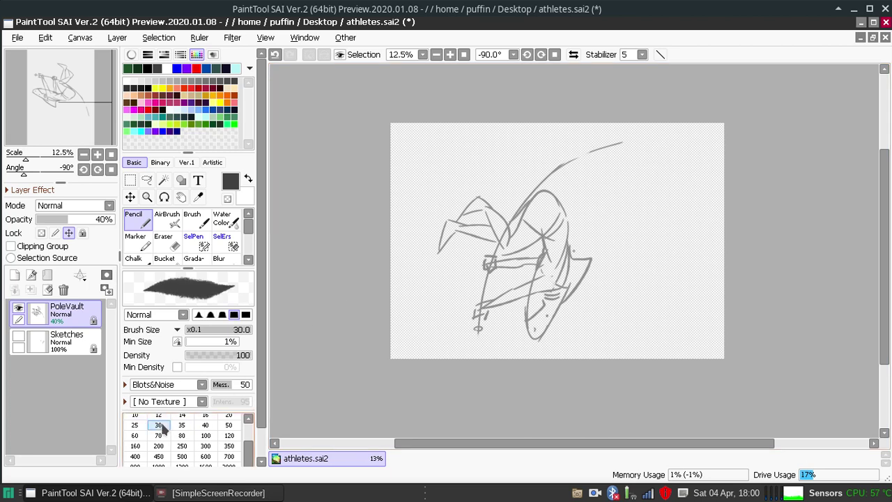
left_click_drag(620, 143, 723, 138)
key("ctrl+z")
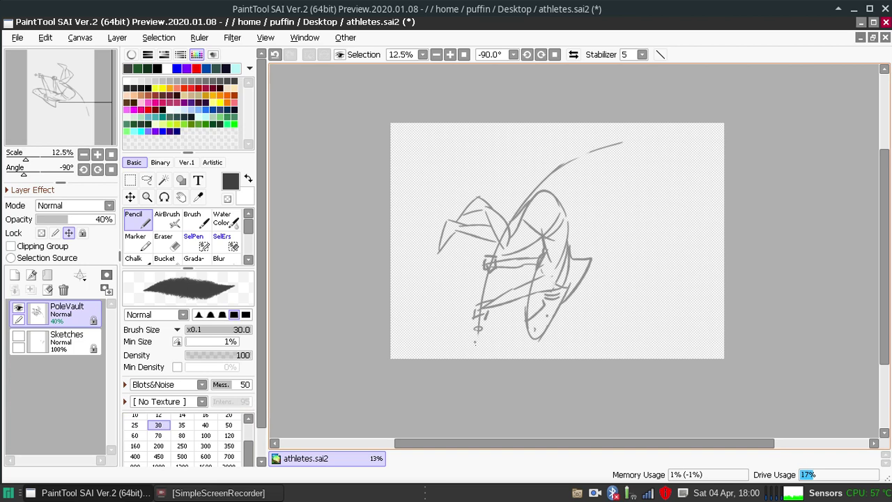
Extend the vaulting pole with one long curved Pencil stroke from the hands to the canvas edge, undoing unwanted attempts.
left_click_drag(498, 259, 696, 133)
key("ctrl+z")
left_click_drag(477, 314, 767, 143)
key("ctrl+z")
mouse_move(480, 301)
left_mouse_down()
mouse_move(602, 155)
mouse_move(725, 146)
left_mouse_up()
left_click_drag(581, 160, 725, 148)
key("ctrl+z")
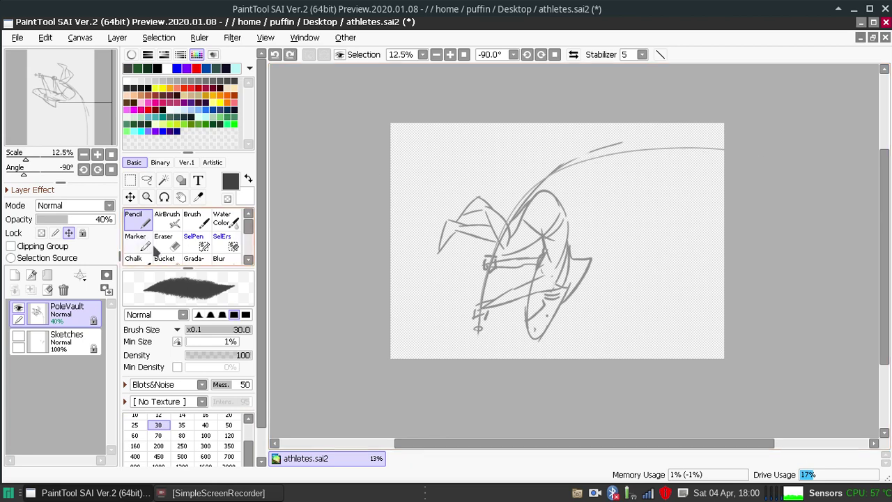
Erase the old stray pole line beyond the new curve with the Eraser at brush size 50.
key("e")
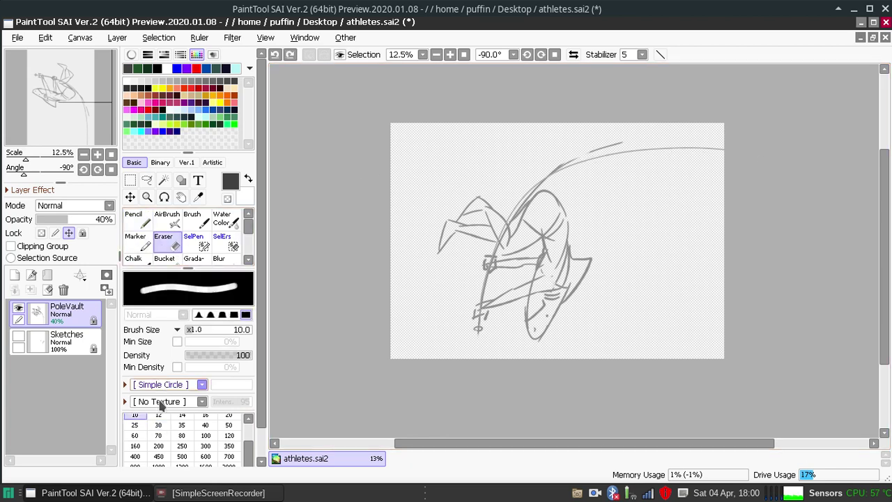
left_click(158, 424)
left_click(229, 424)
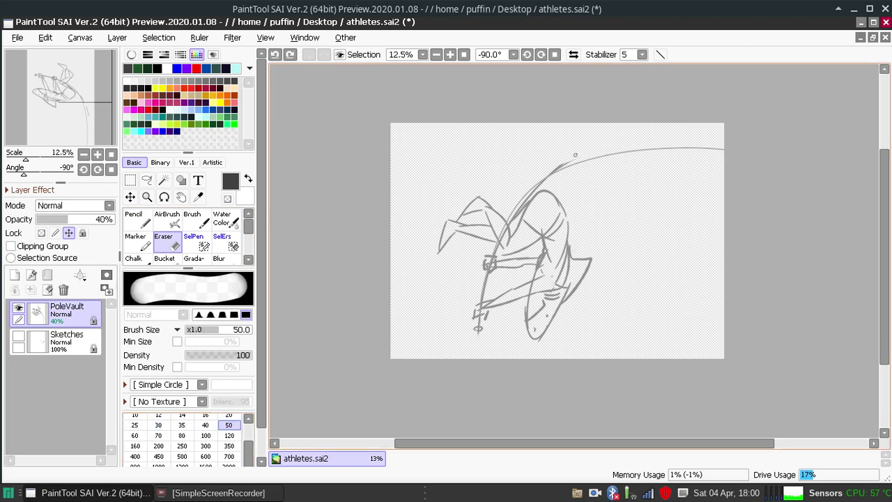
left_click_drag(571, 157, 551, 187)
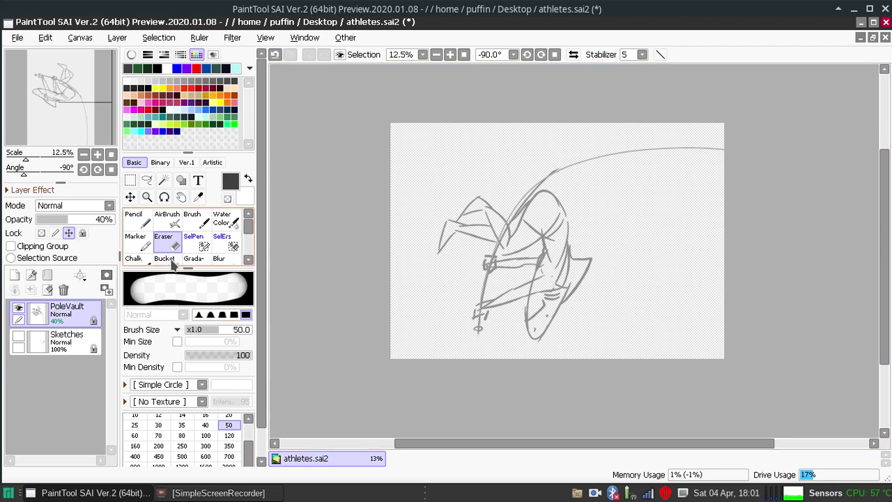
Switch back to the Pencil and set its brush size to 60.
left_click(146, 222)
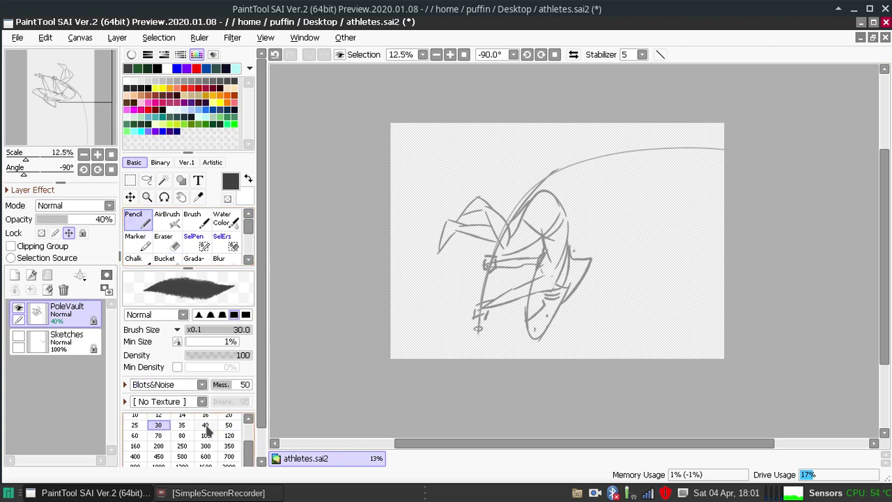
left_click(229, 424)
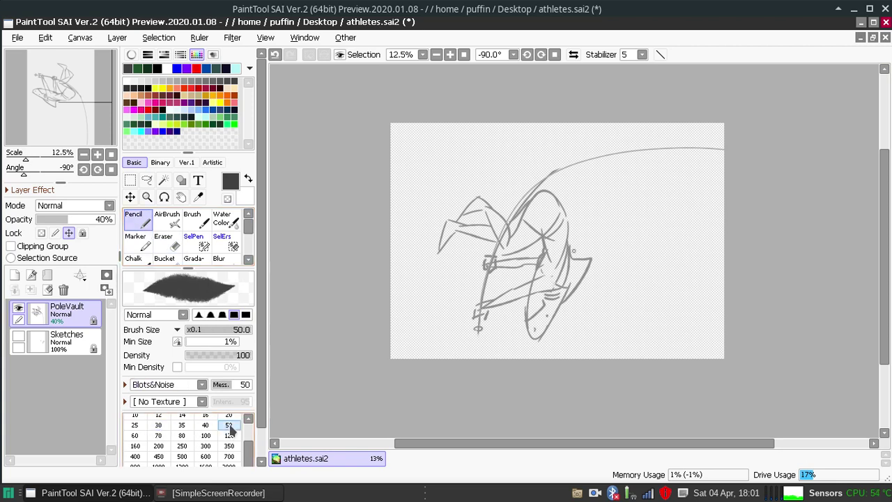
left_click(135, 435)
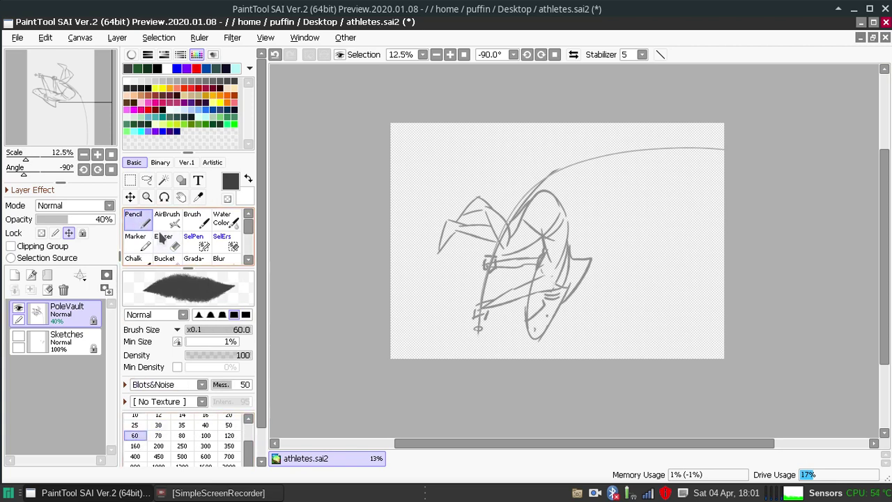
Try tracing the curved pole with thicker strokes from its hand-held end past the canvas edge, undoing each one.
mouse_move(476, 330)
left_mouse_down()
mouse_move(623, 157)
mouse_move(749, 163)
left_mouse_up()
key("ctrl+z")
left_click_drag(477, 292, 827, 169)
key("ctrl+z")
mouse_move(475, 327)
left_mouse_down()
mouse_move(792, 138)
mouse_move(850, 177)
left_mouse_up()
key("ctrl+z")
left_click_drag(478, 327, 823, 165)
key("ctrl+z")
Set the stabilizer to 7 and try the thick pole curve several more times, undoing every stroke.
left_click(641, 55)
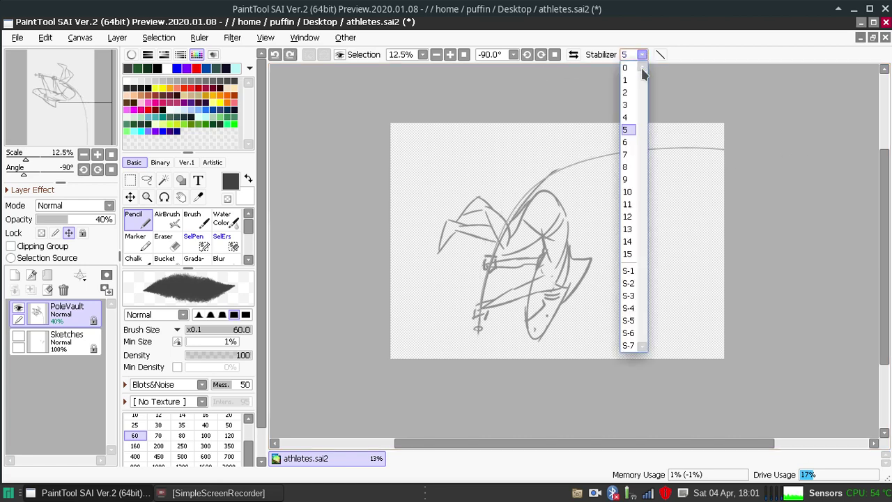
left_click(626, 155)
left_click_drag(476, 325, 780, 155)
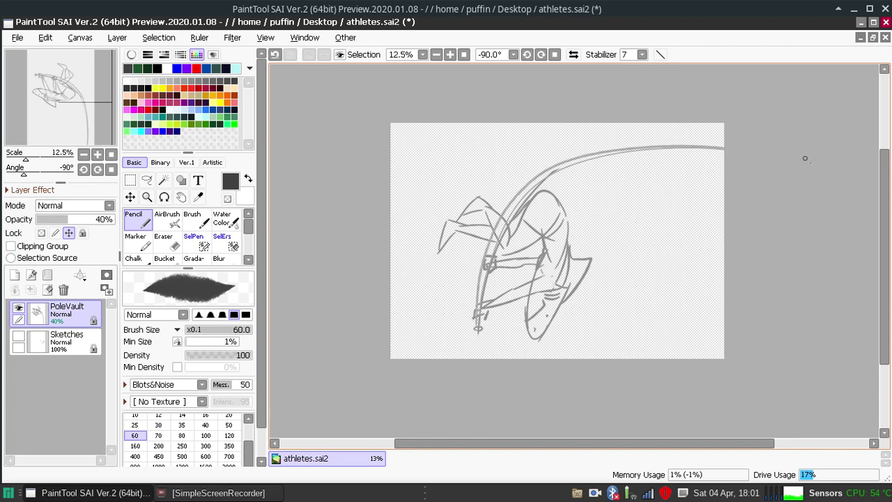
key("ctrl+z")
mouse_move(479, 328)
left_mouse_down()
mouse_move(479, 265)
mouse_move(725, 143)
left_mouse_up()
key("ctrl+z")
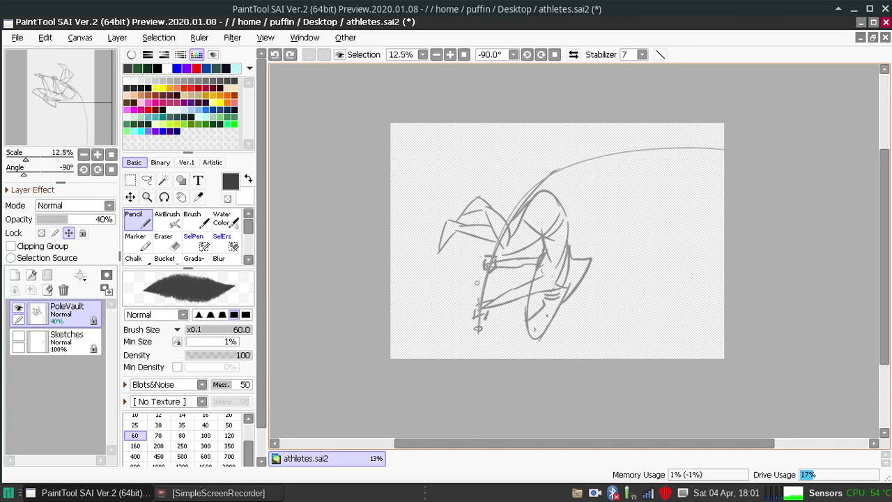
left_click_drag(434, 444, 483, 449)
mouse_move(420, 249)
left_mouse_down()
mouse_move(569, 145)
mouse_move(725, 144)
left_mouse_up()
key("ctrl+z")
left_click_drag(420, 259, 716, 156)
key("ctrl+z")
mouse_move(421, 259)
left_mouse_down()
mouse_move(453, 209)
mouse_move(714, 179)
left_mouse_up()
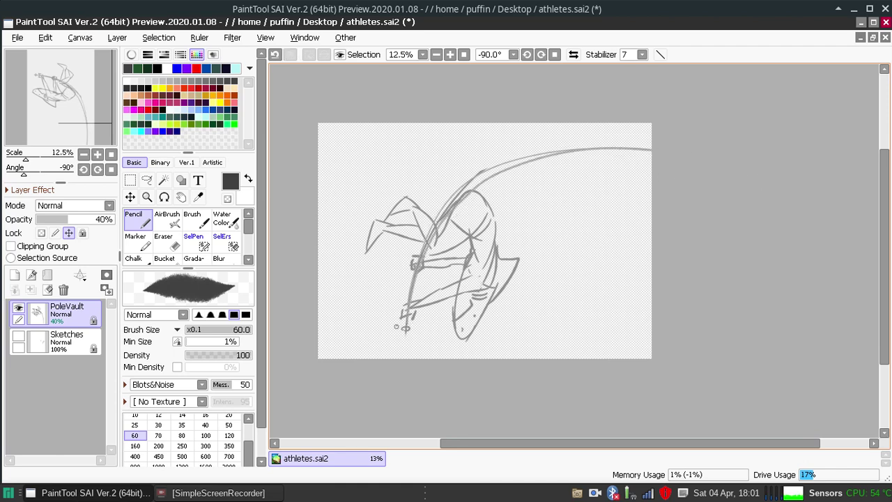
key("ctrl+z")
mouse_move(413, 283)
left_mouse_down()
mouse_move(486, 182)
mouse_move(757, 176)
left_mouse_up()
key("ctrl+z")
Set the stabilizer to S-1 and draw the thick pole curve from its hand-held end to the canvas edge.
left_click(641, 54)
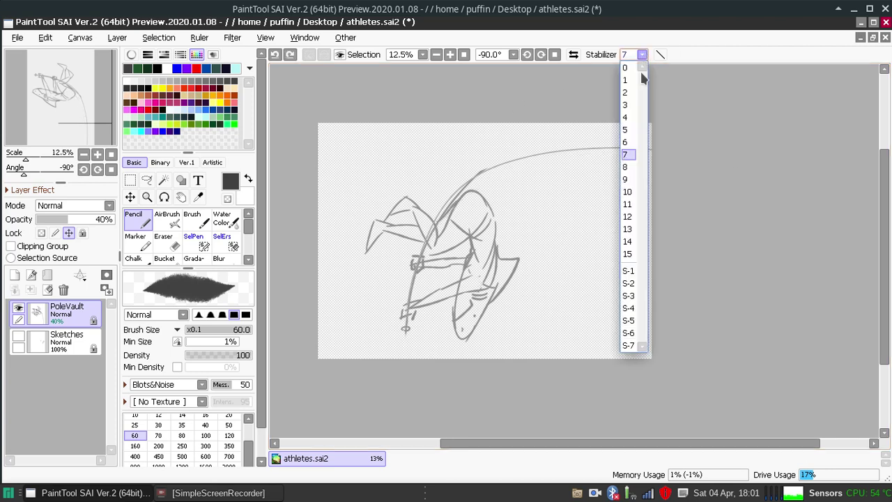
left_click(630, 266)
mouse_move(407, 317)
left_mouse_down()
mouse_move(478, 169)
mouse_move(661, 147)
left_mouse_up()
key("ctrl+z")
mouse_move(407, 327)
left_mouse_down()
mouse_move(409, 285)
mouse_move(481, 173)
mouse_move(657, 148)
left_mouse_up()
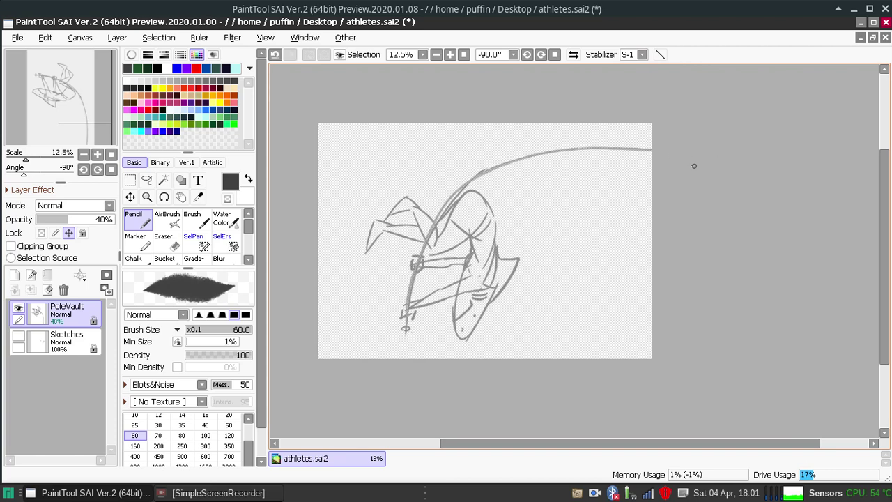
Reset the canvas rotation to 0° and redraw the tip of the pole beside the outer hand, undoing unwanted strokes.
left_click(555, 54)
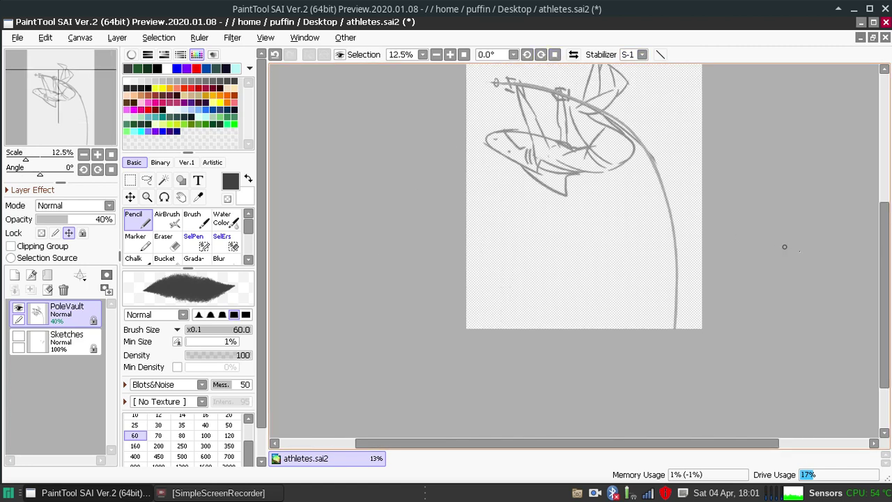
scroll(884, 251, "up", 2)
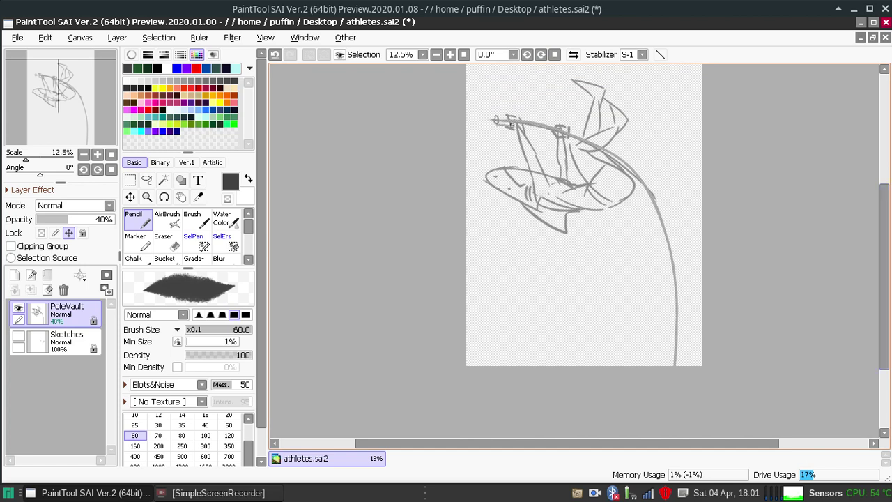
key("ctrl+z")
mouse_move(499, 117)
left_mouse_down()
mouse_move(559, 135)
mouse_move(554, 126)
left_mouse_up()
key("ctrl+z")
key("ctrl+z")
key("ctrl+z")
left_click_drag(494, 121, 516, 125)
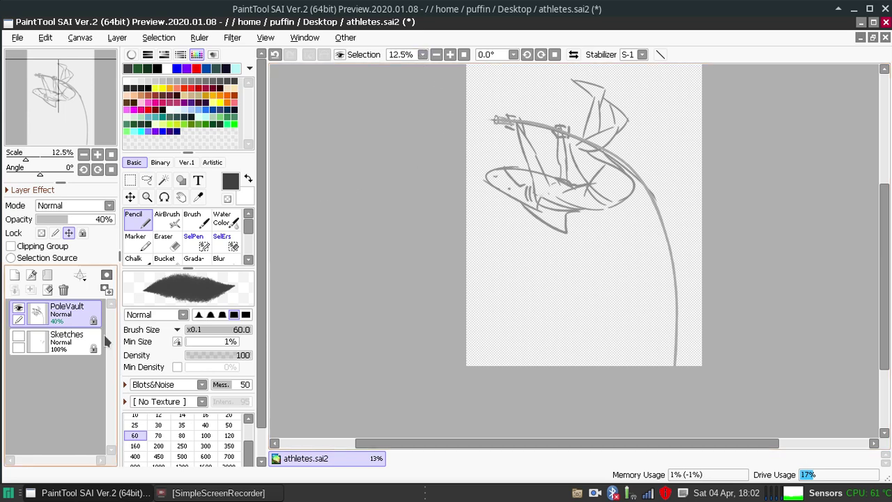
Set the Pencil's brush size to 50 and add a new layer above PoleVault.
left_click(135, 424)
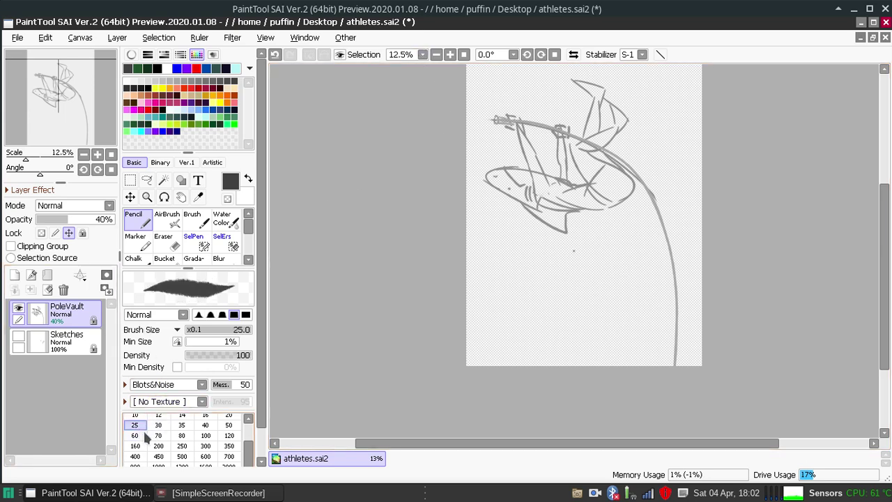
left_click(228, 424)
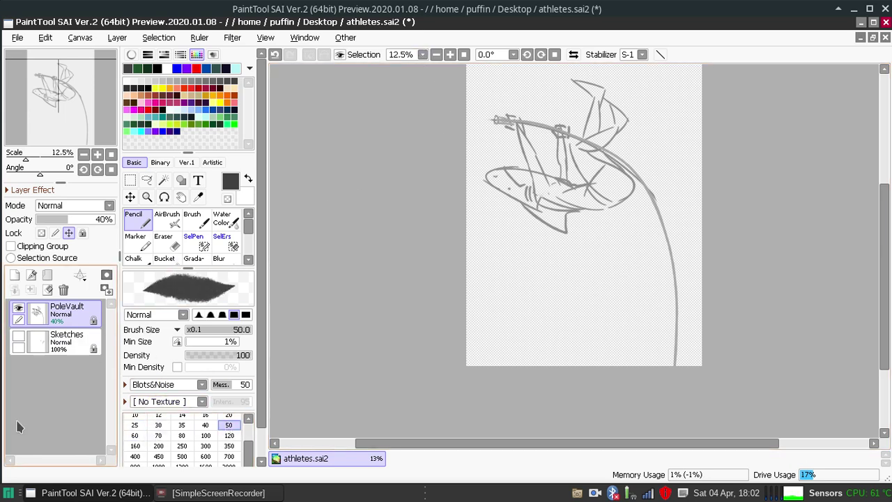
left_click(14, 275)
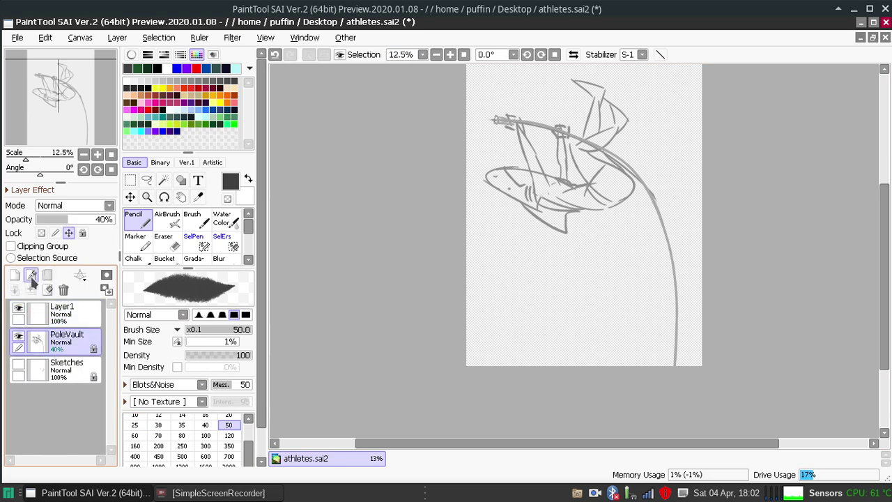
Lock the PoleVault layer against painting and rename the new layer PoleVaultInk.
left_click(55, 234)
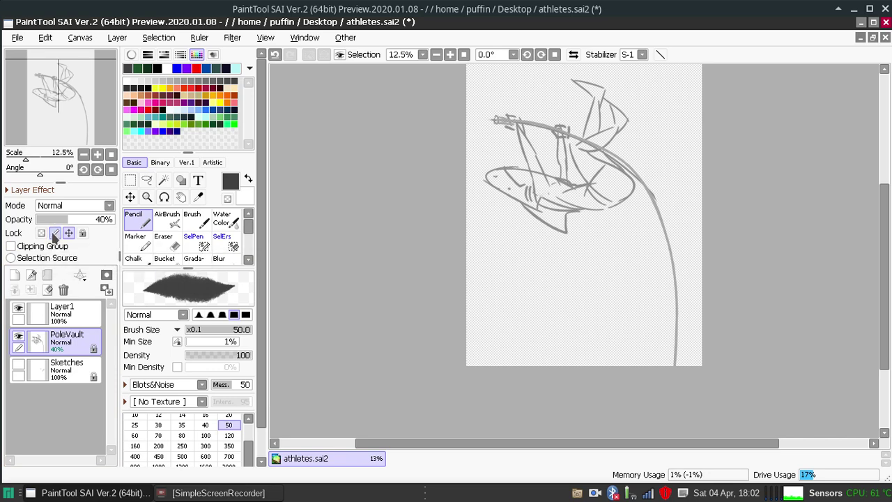
left_click(77, 306)
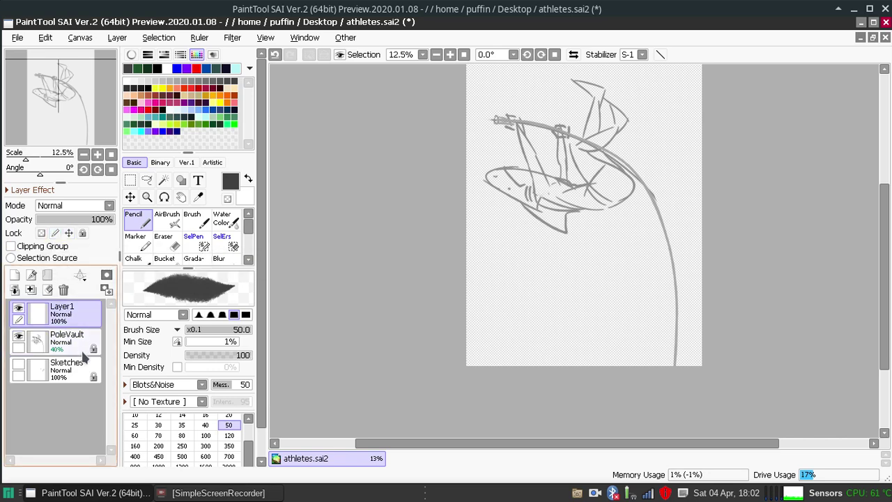
double_click(73, 301)
type("PoleVaultInk")
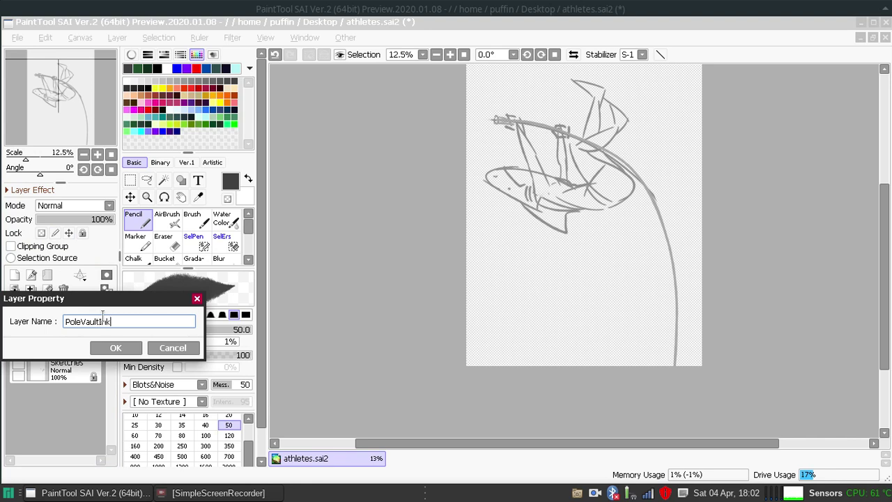
key("Return")
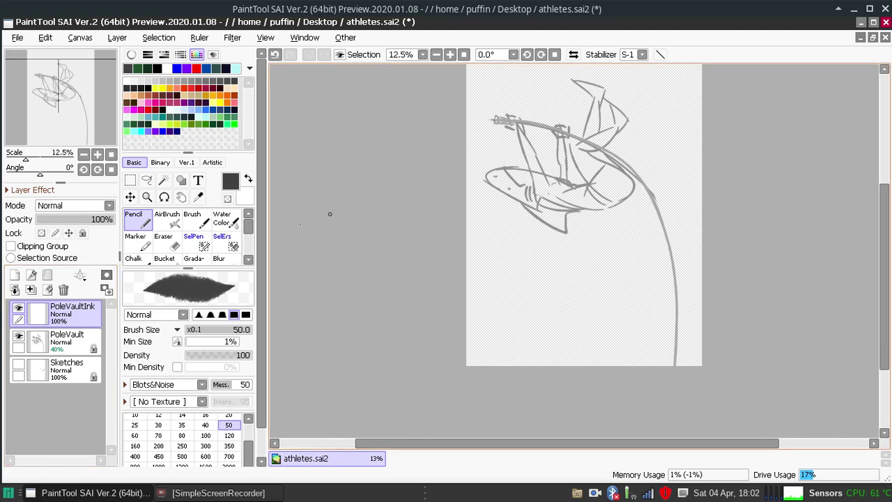
Set the drawing colour to bright blue for inking.
left_click(135, 83)
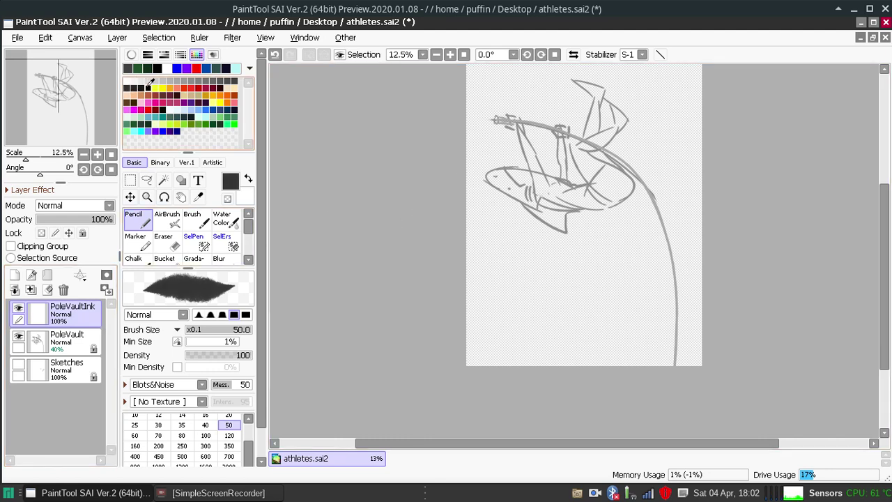
left_click(151, 82)
left_click(179, 68)
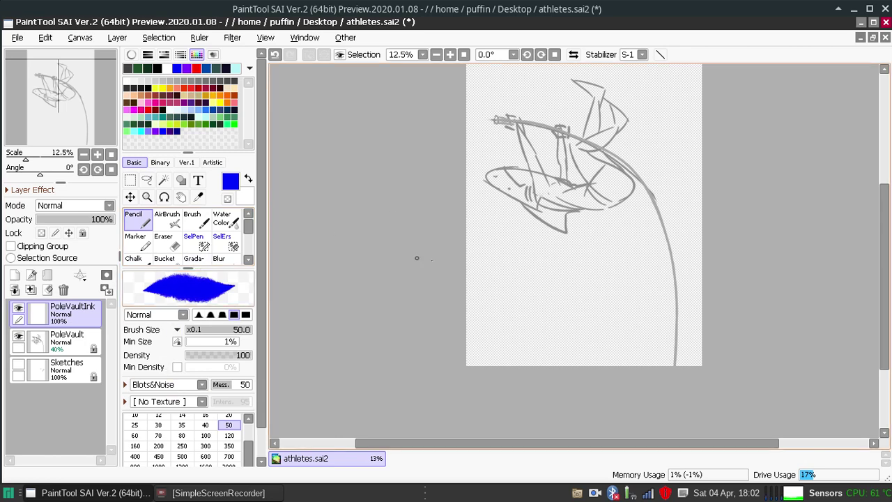
Try a wavy line and a long arc in blue below the shark, undoing both.
left_click_drag(536, 269, 611, 286)
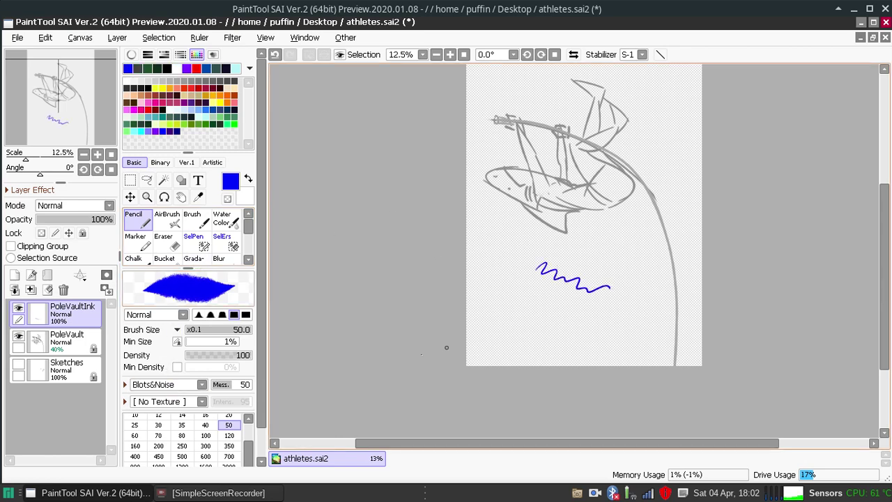
left_click_drag(516, 271, 664, 233)
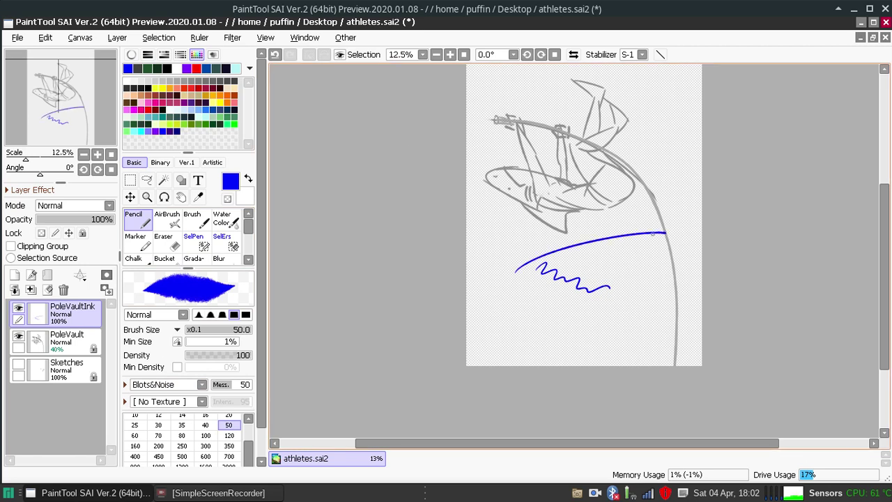
left_click(274, 54)
left_click(274, 55)
Set the Pencil to brush size 35 and the stabilizer to 7, undoing a test stroke made with each setting.
left_click(181, 424)
mouse_move(533, 264)
left_mouse_down()
mouse_move(488, 330)
mouse_move(518, 328)
left_mouse_up()
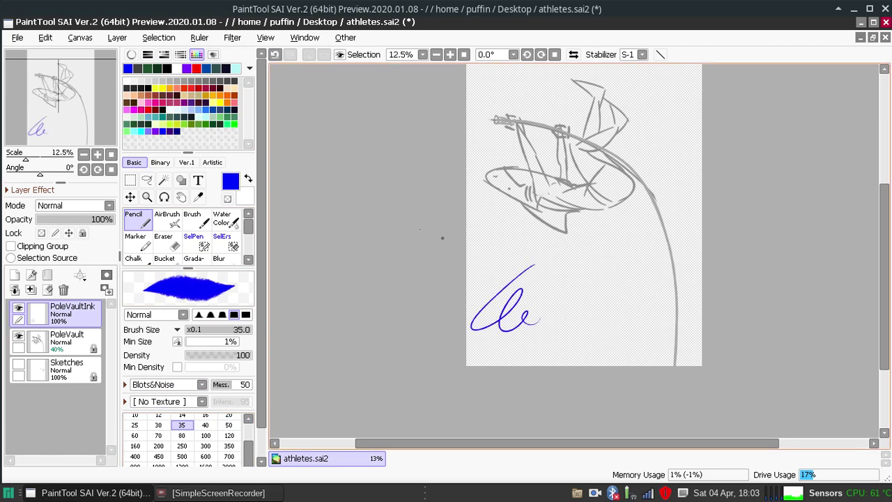
left_click(275, 55)
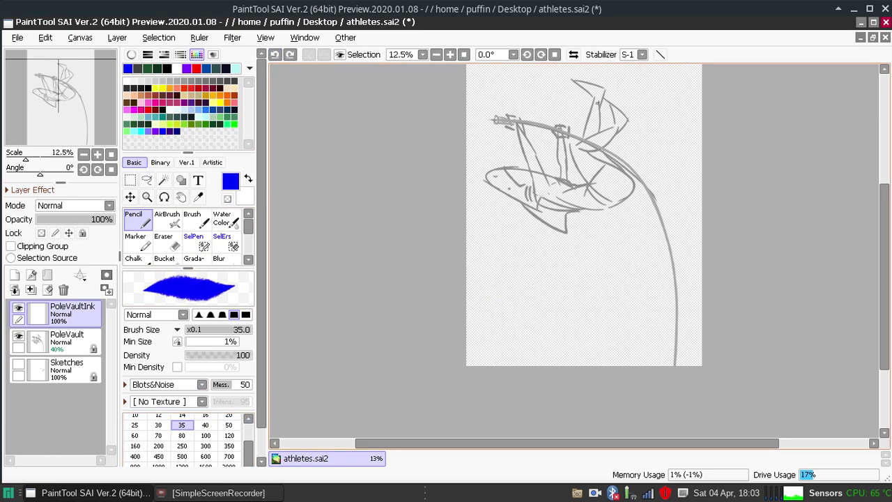
left_click(642, 54)
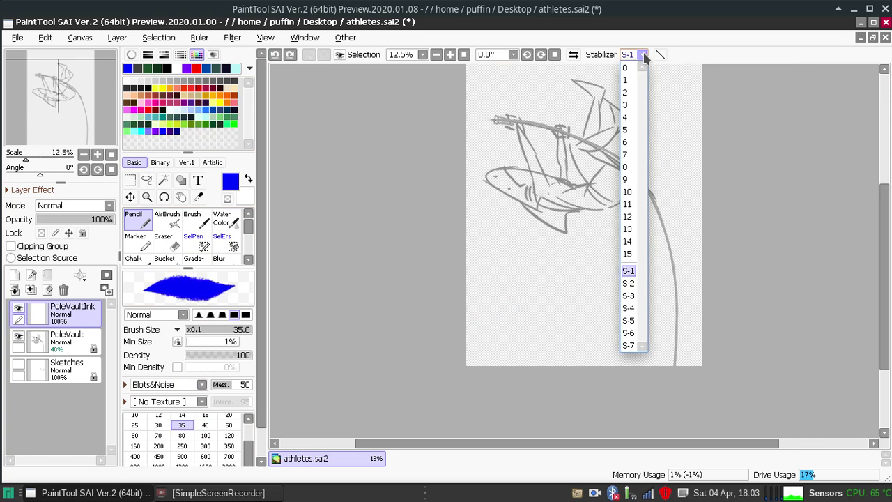
left_click(626, 155)
left_click_drag(539, 300, 623, 250)
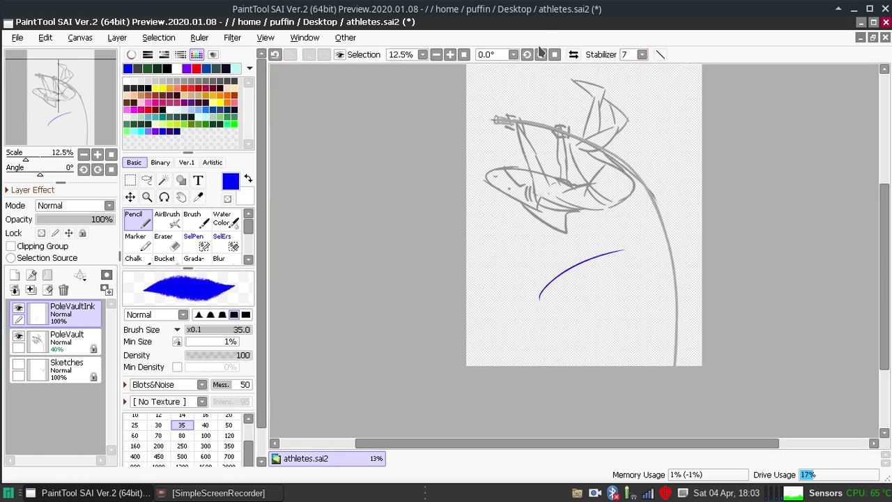
left_click(276, 56)
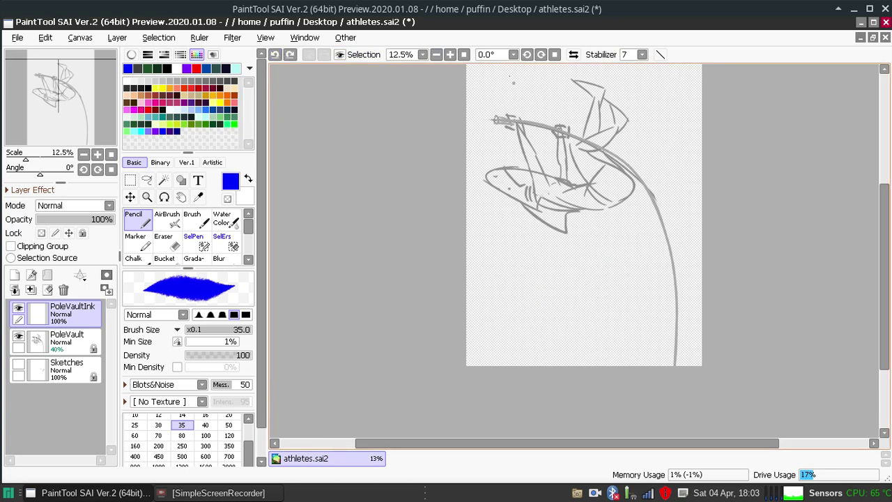
Zoom the canvas view to 25% on the shark and flip the view horizontally.
left_click(450, 56)
left_click(450, 56)
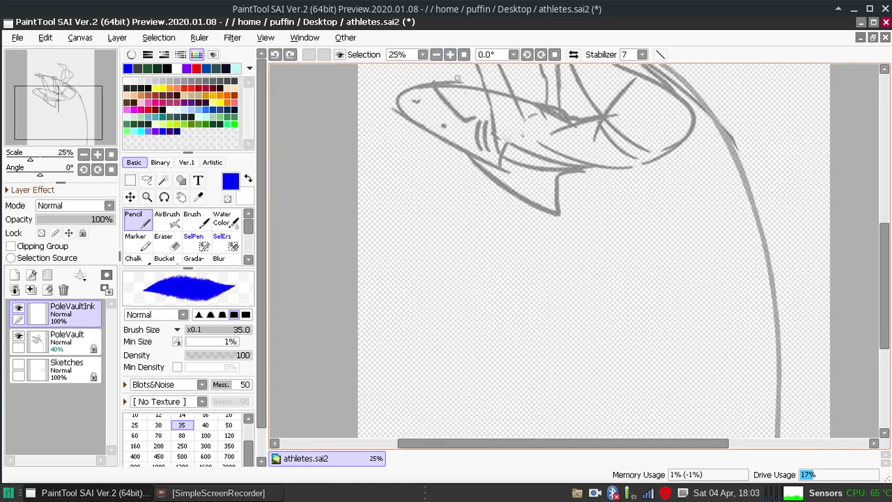
left_click_drag(883, 266, 883, 206)
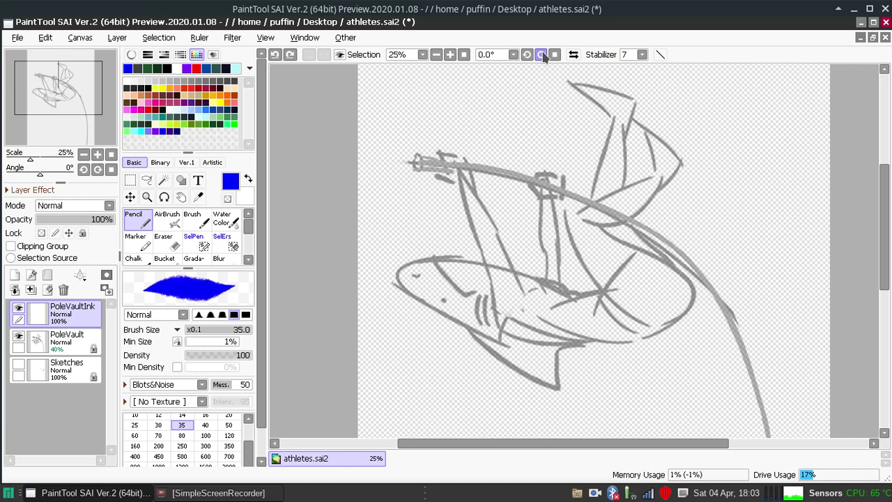
left_click(540, 55)
left_click(572, 54)
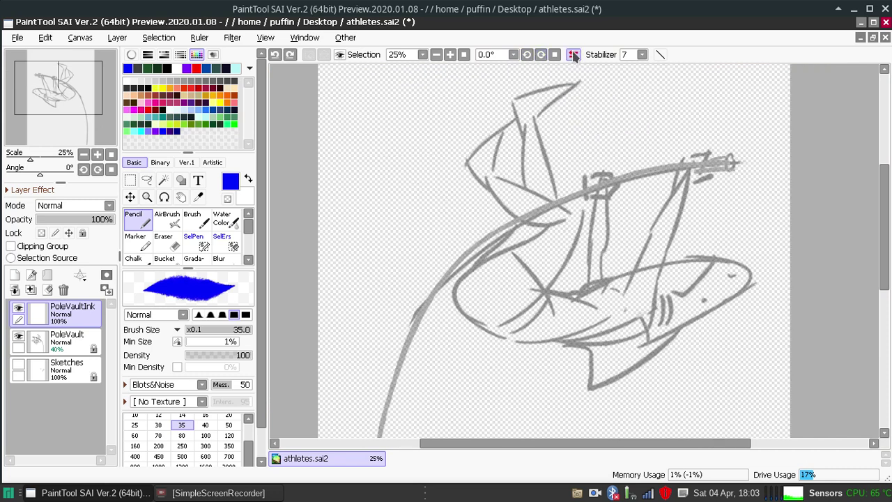
Rotate the flipped canvas view to -112.5° so the shark stands upright for inking.
left_click_drag(526, 54, 524, 55)
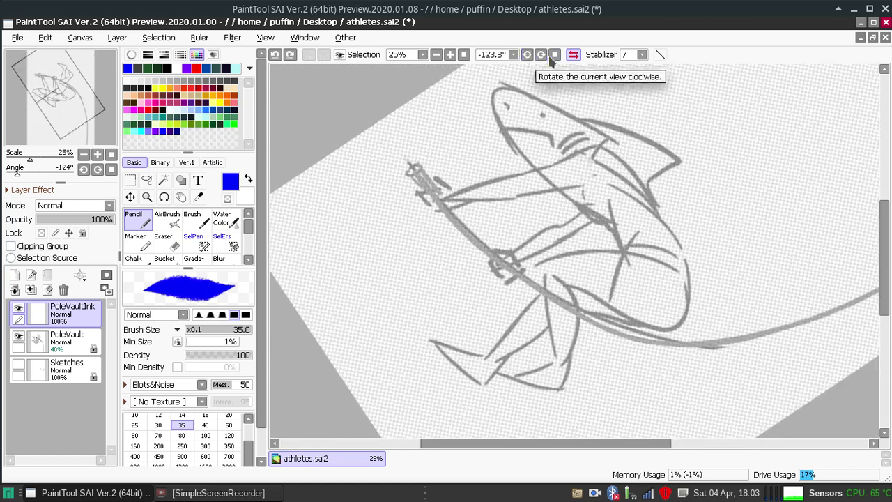
left_click(541, 55)
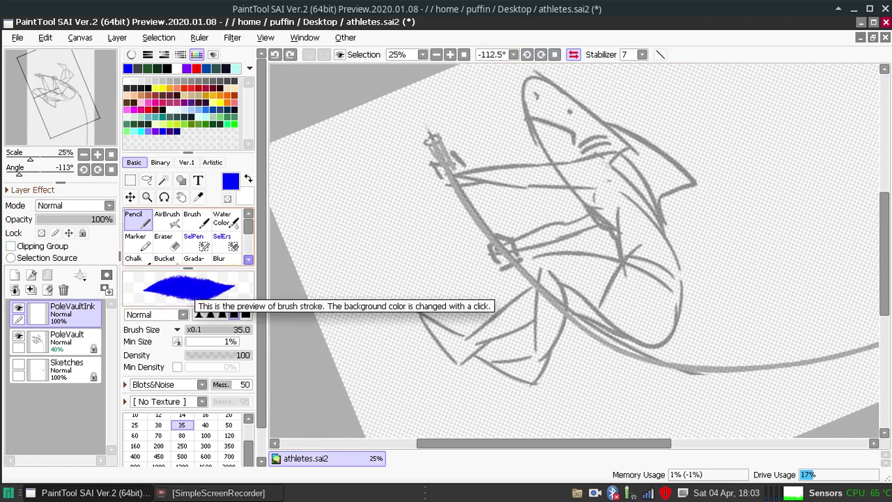
Try red as the ink colour with a test scribble beside the shark, undoing the scribble.
left_click(150, 105)
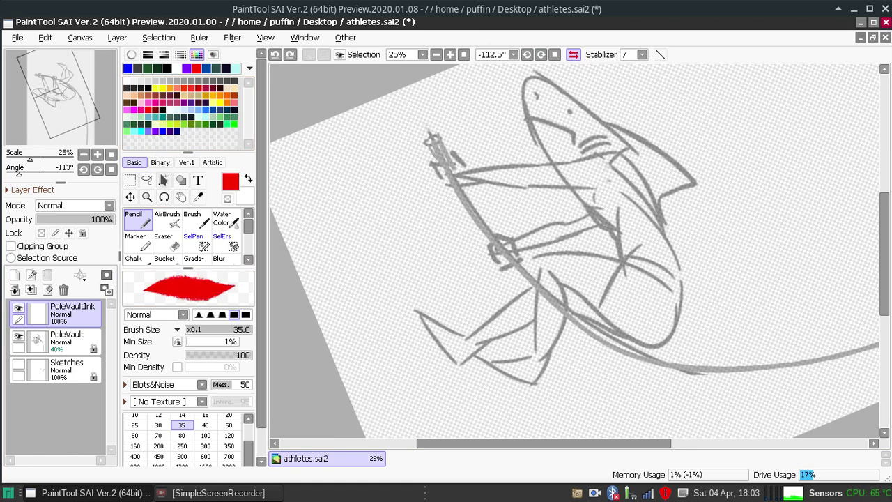
mouse_move(367, 263)
left_mouse_down()
mouse_move(396, 231)
mouse_move(384, 280)
mouse_move(428, 259)
left_mouse_up()
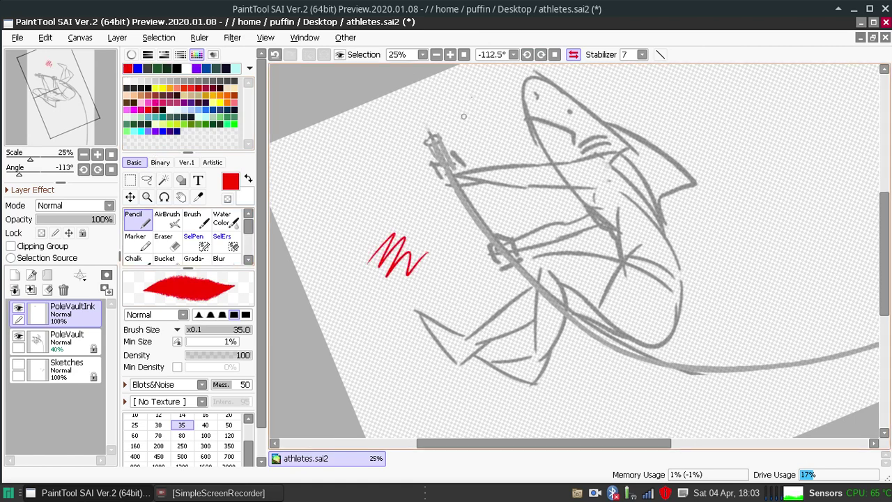
left_click(274, 55)
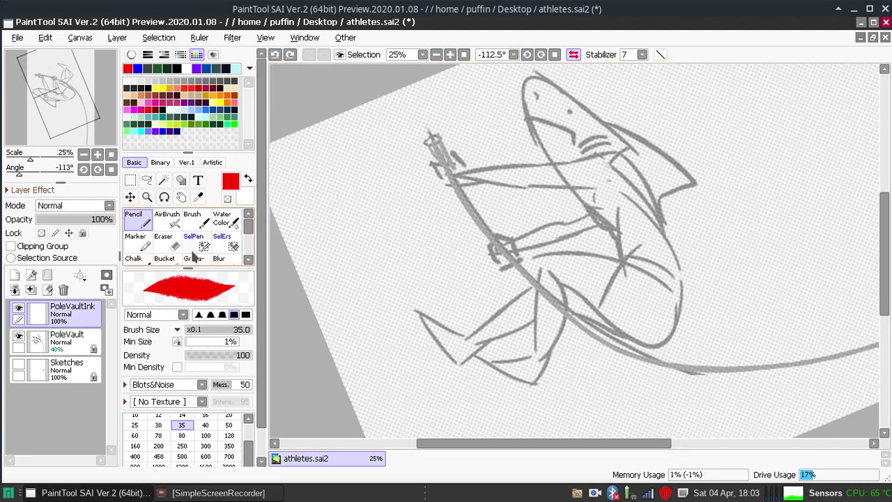
Set the drawing colour to magenta and the Pencil's brush size to 30, undoing a test scribble.
left_click(145, 103)
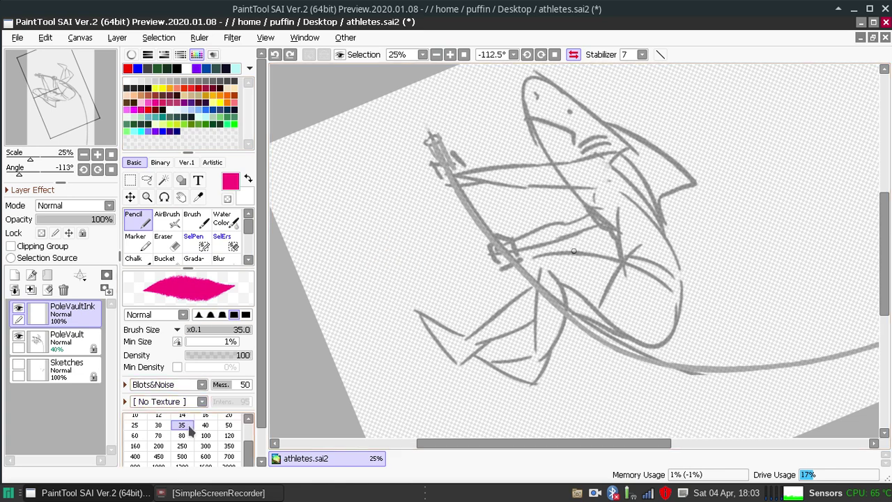
left_click(159, 424)
mouse_move(380, 247)
left_mouse_down()
mouse_move(392, 265)
mouse_move(421, 255)
left_mouse_up()
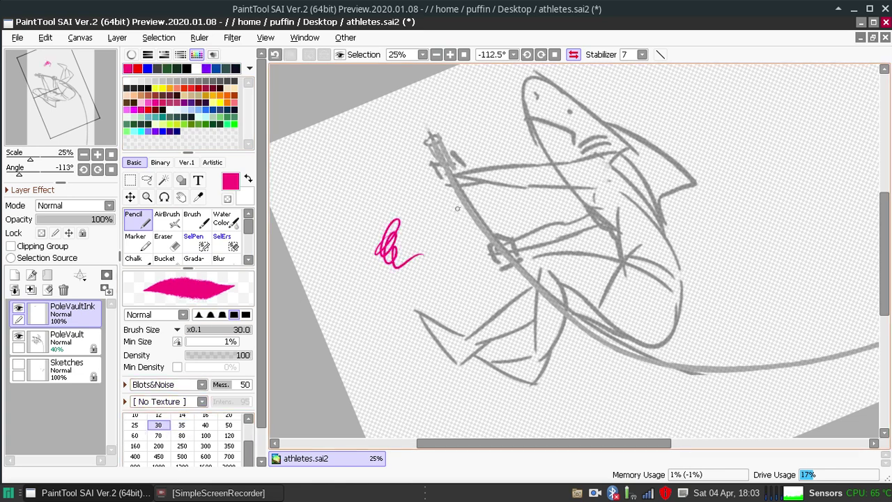
key("ctrl+z")
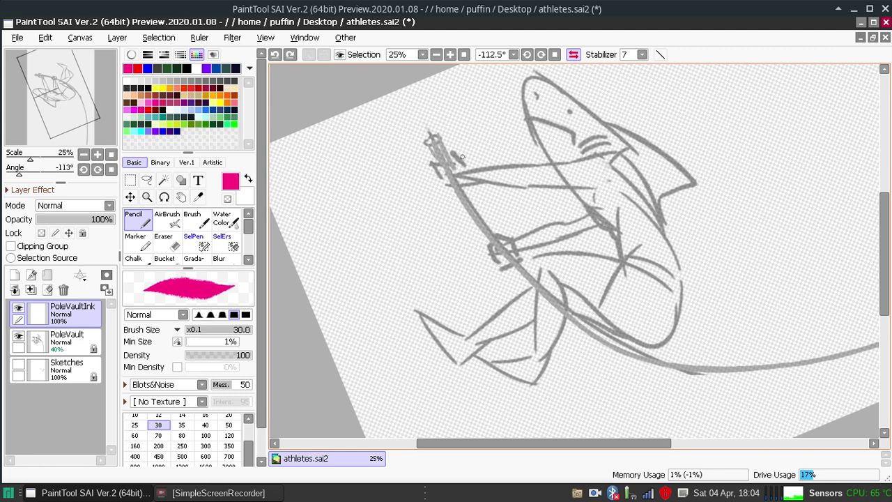
Try a magenta stroke along the top edge of the upper arm twice, undoing both.
left_click_drag(454, 172, 535, 167)
key("ctrl+z")
left_click_drag(454, 172, 533, 166)
key("ctrl+z")
Add a new layer, move it beneath the Sketches layer and name it Paper.
left_click(71, 377)
left_click(16, 277)
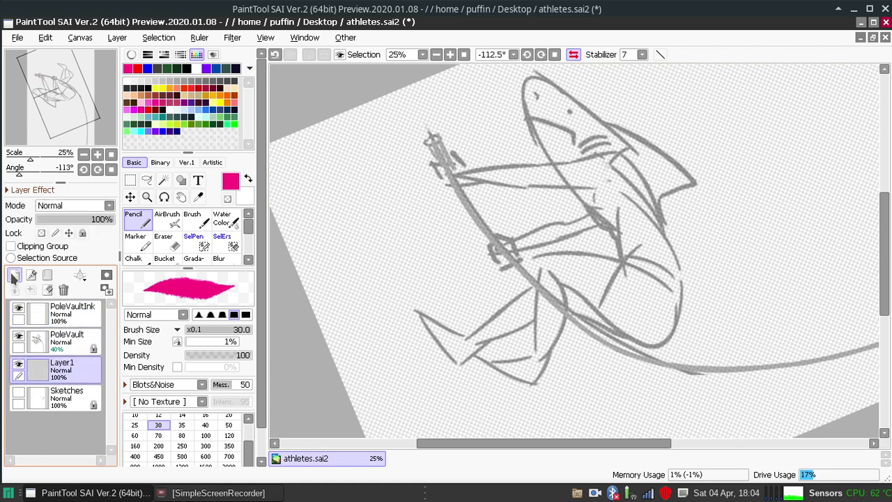
left_click_drag(61, 377, 61, 417)
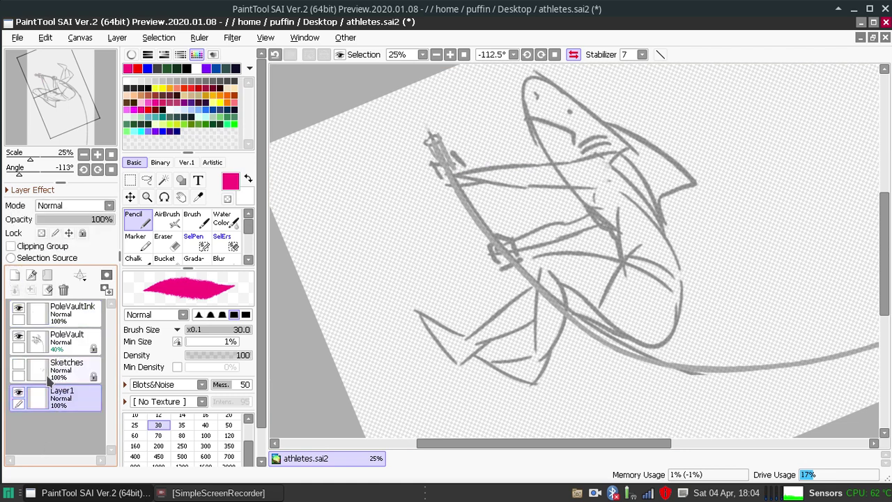
double_click(61, 410)
type("Paper")
key("Return")
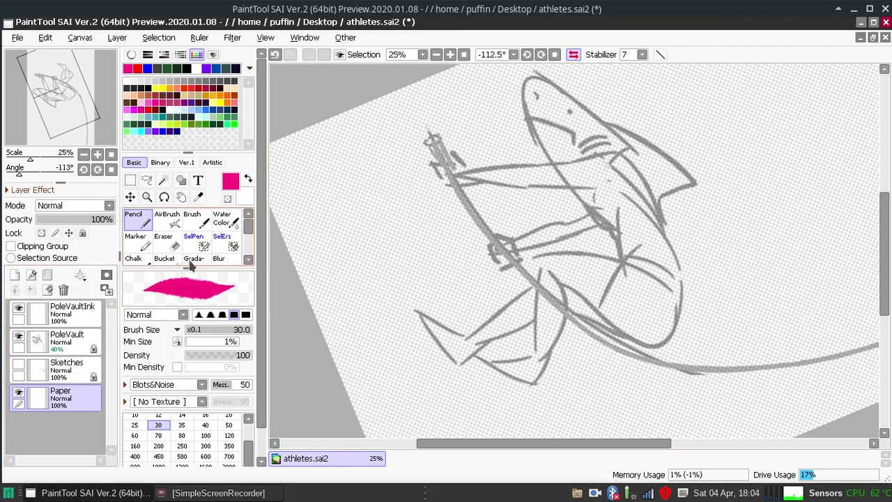
Hide the PoleVault and PoleVaultInk layers and fill the Paper layer with white using the Bucket.
left_click(18, 335)
left_click(18, 307)
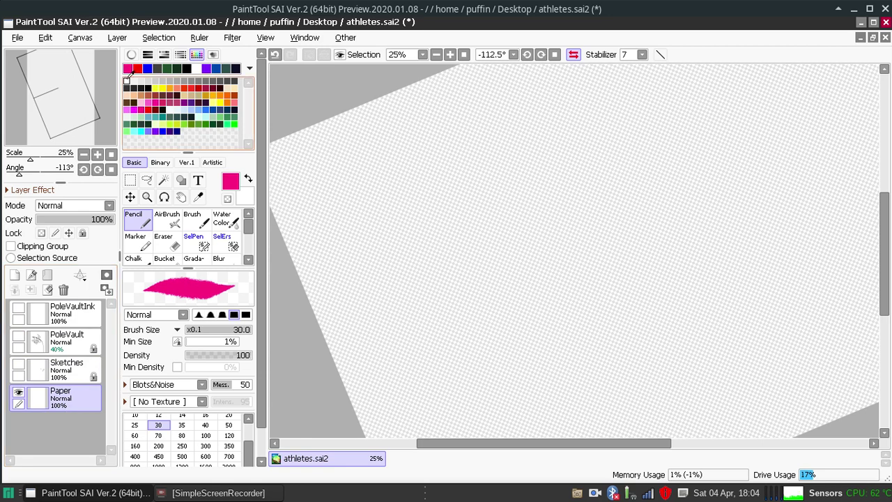
left_click(175, 141)
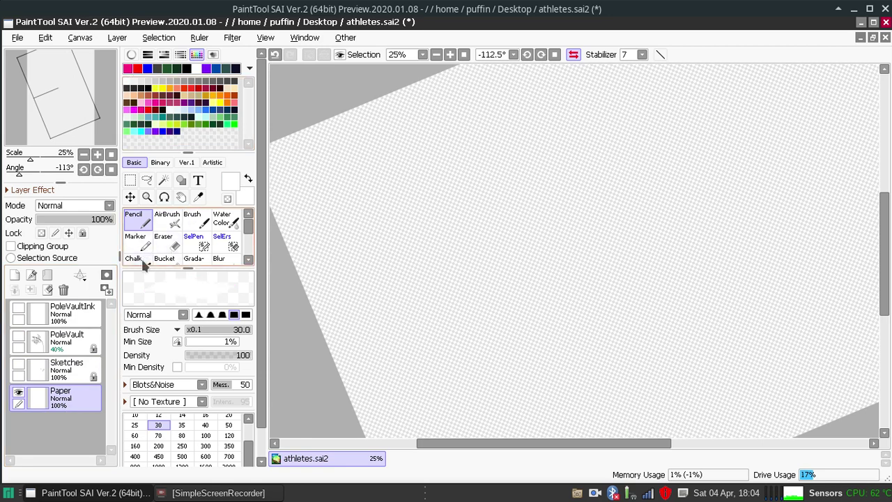
left_click(167, 260)
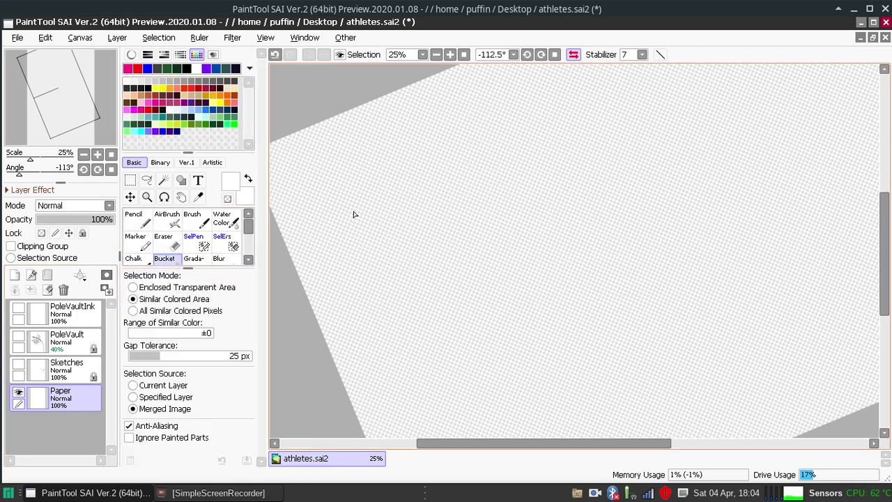
left_click(311, 283)
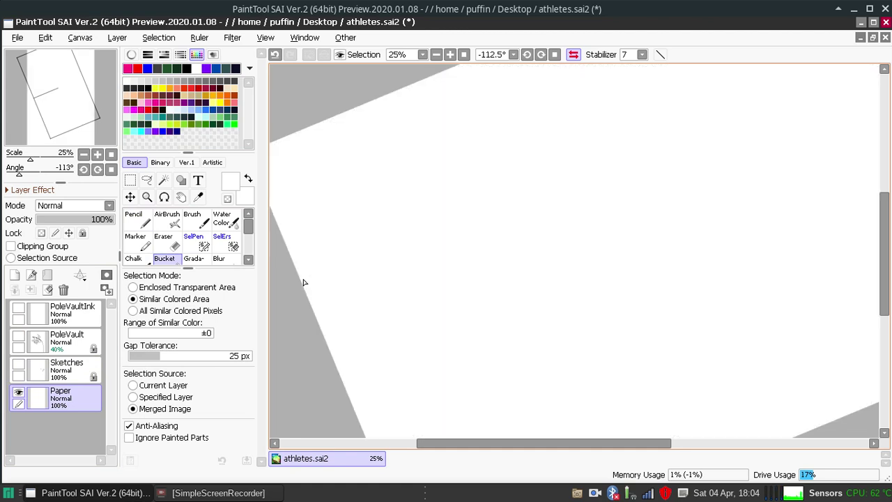
Lock the Paper layer and show PoleVault and PoleVaultInk again, leaving Sketches hidden.
left_click(82, 233)
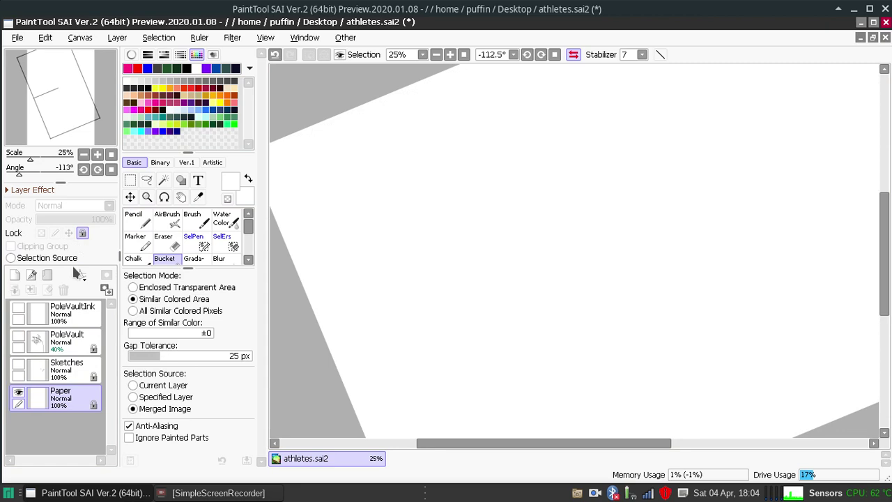
left_click(18, 364)
left_click(18, 335)
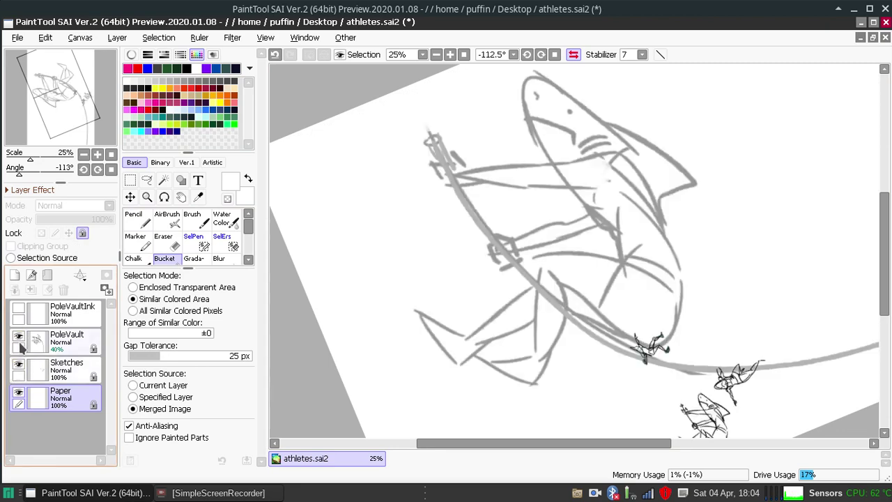
left_click(18, 308)
left_click(19, 364)
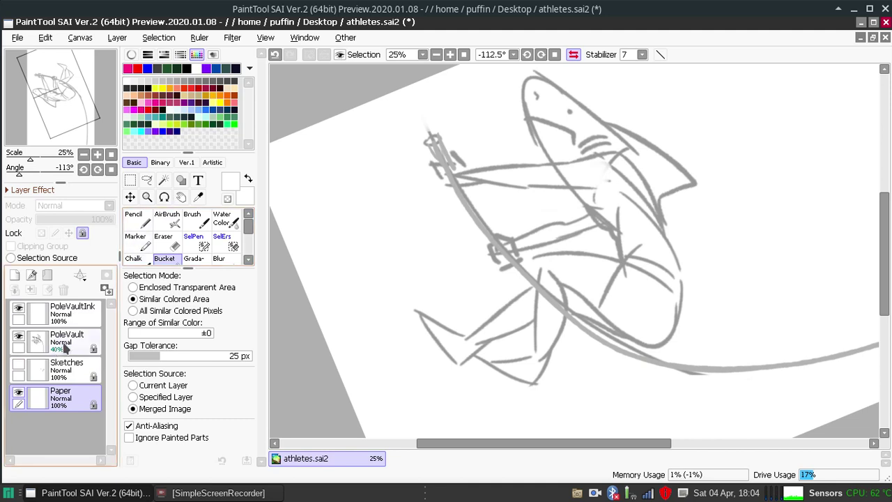
Reduce the PoleVault sketch layer's opacity to 20%.
left_click(69, 342)
left_click(57, 219)
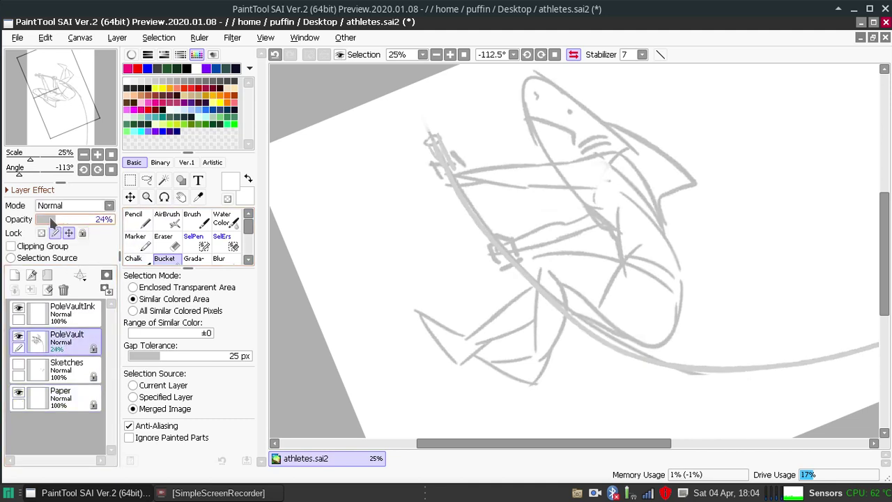
left_click(48, 220)
left_click(52, 219)
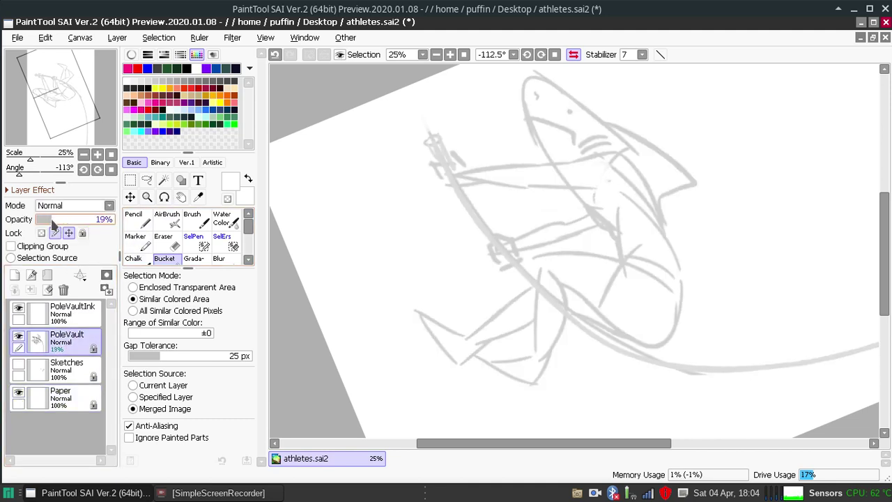
Make PoleVaultInk the active layer and ready the Pencil with magenta.
left_click(72, 320)
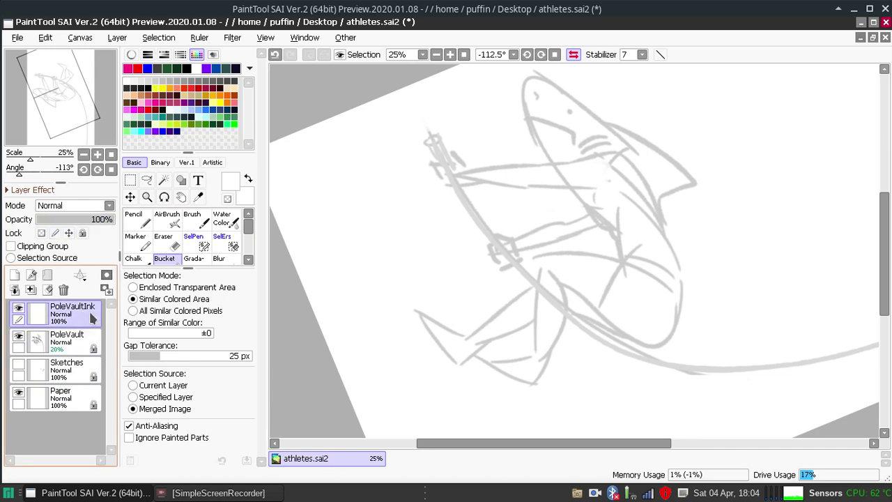
left_click(144, 106)
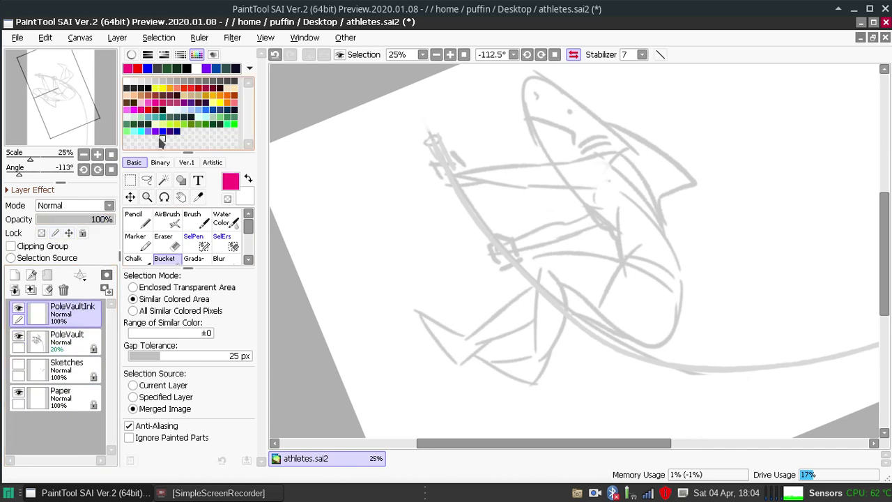
left_click(145, 216)
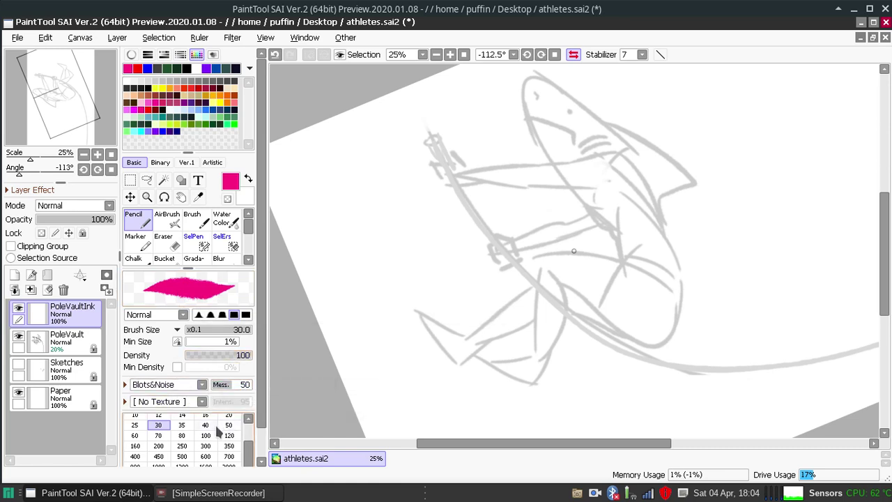
Change the Pencil's brush form to Blots with a Mess. value of 25 and the hardest edge shape.
mouse_move(227, 387)
left_mouse_down()
mouse_move(214, 388)
mouse_move(223, 392)
left_mouse_up()
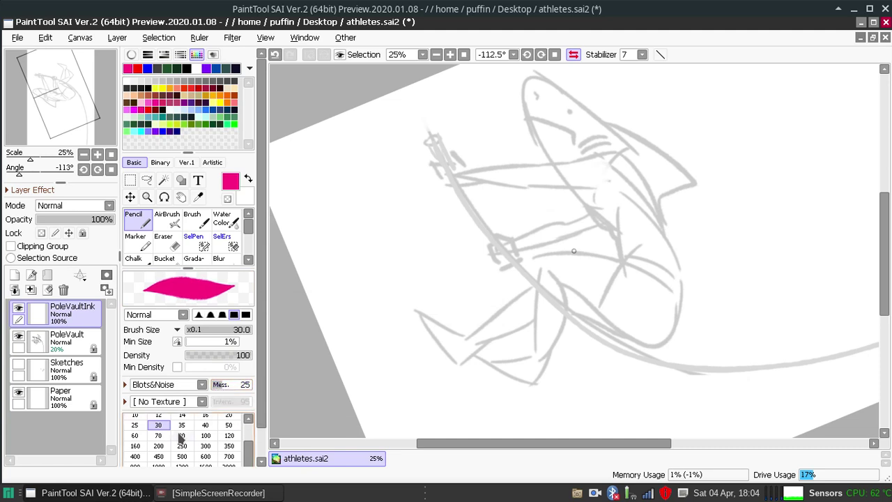
left_click(201, 402)
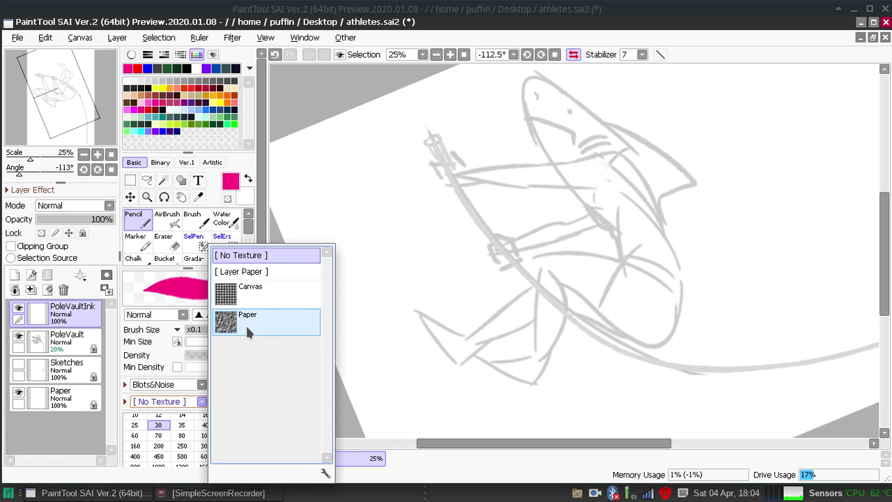
left_click(152, 407)
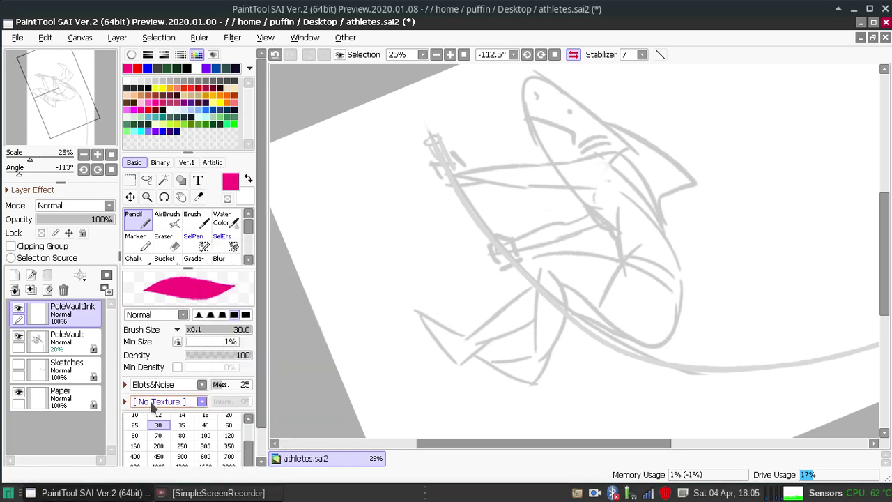
left_click(201, 385)
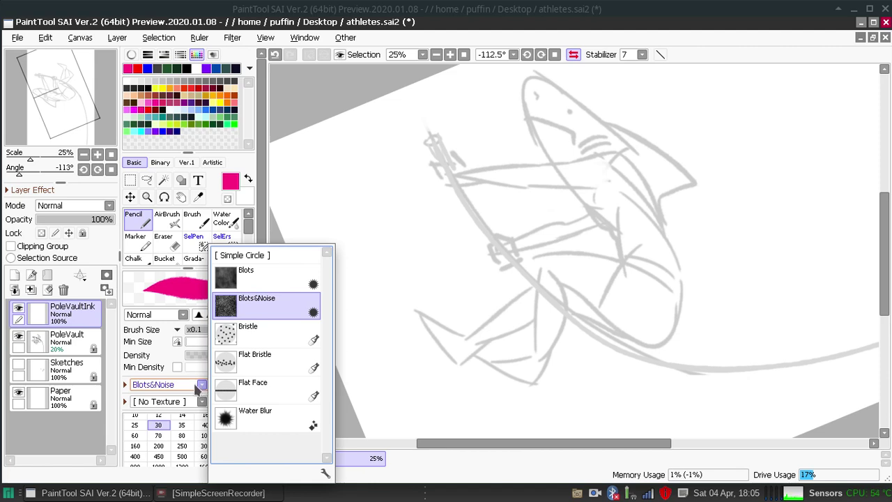
left_click(240, 278)
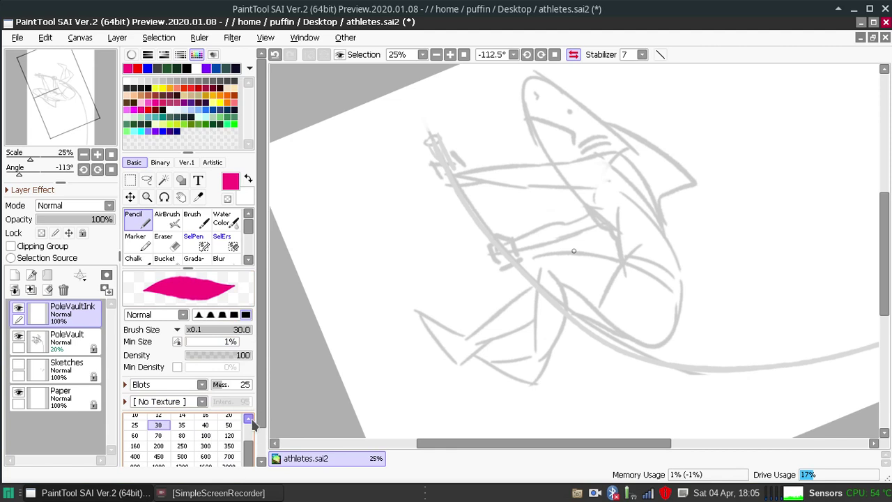
Store the current Pencil settings as the tool's saved settings.
scroll(258, 424, "down", 1)
left_click(247, 461)
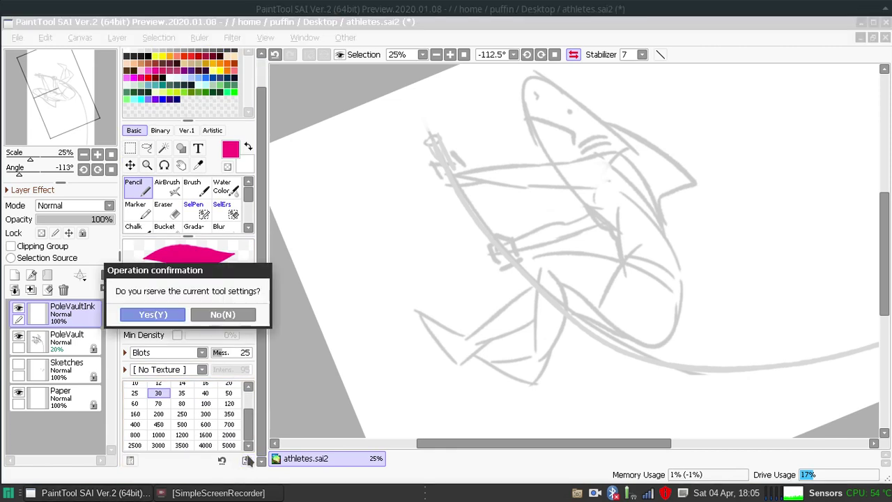
left_click(174, 314)
scroll(261, 394, "up", 1)
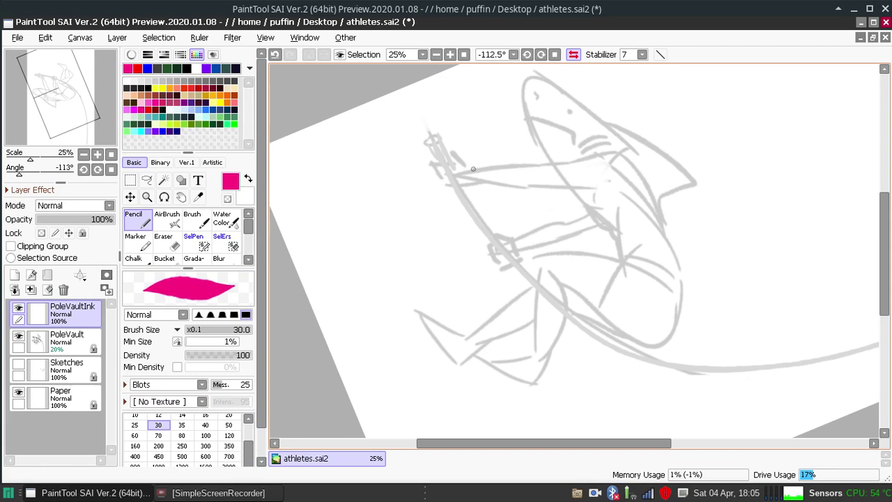
Ink the top and bottom outlines of the shark's upper arm over the sketch, undoing and redrawing poor strokes.
left_click_drag(467, 164, 544, 166)
left_click_drag(471, 183, 537, 184)
key("ctrl+z")
left_click_drag(469, 183, 614, 191)
key("ctrl+z")
left_click_drag(524, 187, 610, 197)
key("ctrl+z")
left_click_drag(524, 187, 600, 185)
key("ctrl+z")
mouse_move(524, 187)
left_mouse_down()
mouse_move(611, 198)
mouse_move(521, 188)
mouse_move(572, 178)
left_mouse_up()
key("ctrl+z")
key("ctrl+z")
key("ctrl+z")
mouse_move(521, 187)
left_mouse_down()
mouse_move(627, 167)
mouse_move(635, 186)
left_mouse_up()
key("ctrl+z")
key("ctrl+z")
key("ctrl+z")
key("ctrl+z")
Ink the curved shoulder line where the upper arm meets the body, retrying until it follows the sketch.
left_click_drag(607, 153, 647, 182)
key("ctrl+z")
left_click_drag(608, 152, 646, 186)
key("ctrl+z")
mouse_move(607, 153)
left_mouse_down()
mouse_move(635, 170)
mouse_move(631, 162)
left_mouse_up()
key("ctrl+z")
key("ctrl+z")
key("ctrl+z")
key("ctrl+z")
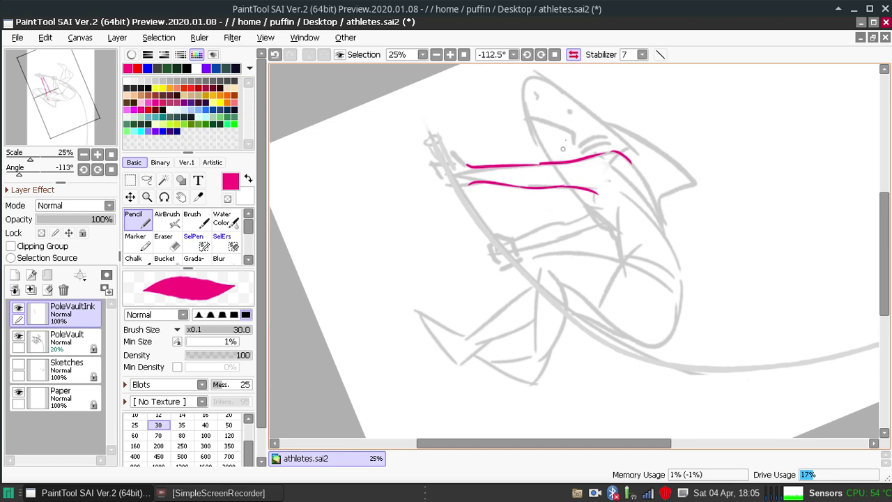
Ink the shark's mouth as a jagged, toothy line, undoing the unsuitable strokes.
left_click_drag(531, 119, 576, 144)
key("ctrl+z")
left_click_drag(536, 117, 578, 142)
key("ctrl+z")
mouse_move(523, 95)
left_mouse_down()
mouse_move(523, 121)
mouse_move(533, 116)
mouse_move(566, 131)
left_mouse_up()
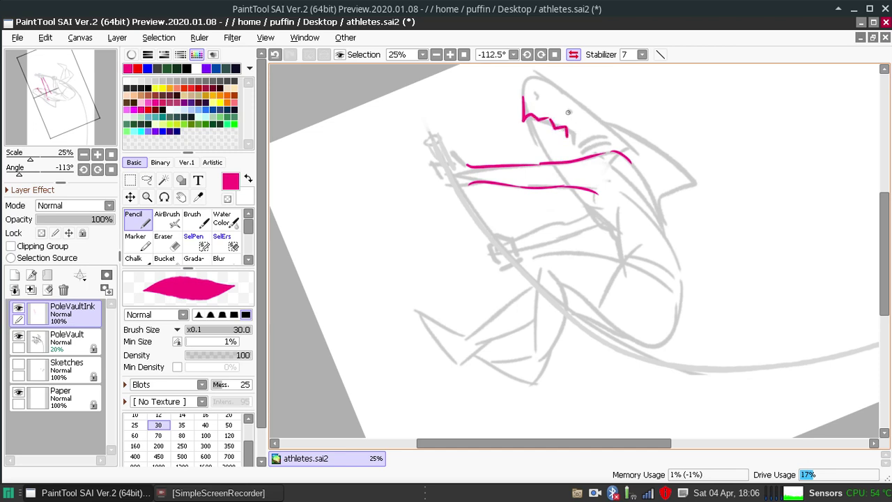
key("ctrl+z")
Ink the shark's eyes and the front edge of its snout, undoing and redrawing poor strokes.
left_click(570, 113)
key("ctrl+z")
left_click(570, 111)
key("ctrl+z")
mouse_move(569, 108)
left_mouse_down()
mouse_move(536, 98)
mouse_move(536, 75)
mouse_move(528, 71)
mouse_move(536, 71)
left_mouse_up()
key("ctrl+z")
key("ctrl+z")
key("ctrl+z")
key("ctrl+z")
key("ctrl+z")
mouse_move(522, 102)
left_mouse_down()
mouse_move(527, 71)
mouse_move(586, 117)
left_mouse_up()
key("ctrl+z")
key("ctrl+z")
Ink the top of the head from the snout tip towards the back, retrying the stroke several times.
left_click_drag(530, 69, 596, 110)
key("ctrl+z")
mouse_move(528, 69)
left_mouse_down()
mouse_move(592, 105)
mouse_move(622, 139)
left_mouse_up()
key("ctrl+z")
left_click_drag(592, 106, 620, 137)
key("ctrl+z")
left_click_drag(592, 106, 614, 126)
key("ctrl+z")
key("ctrl+z")
key("ctrl+z")
key("ctrl+z")
key("ctrl+z")
Set the stabilizer to 3 and ink the back line from the head down to the dorsal fin's tip.
left_click(642, 55)
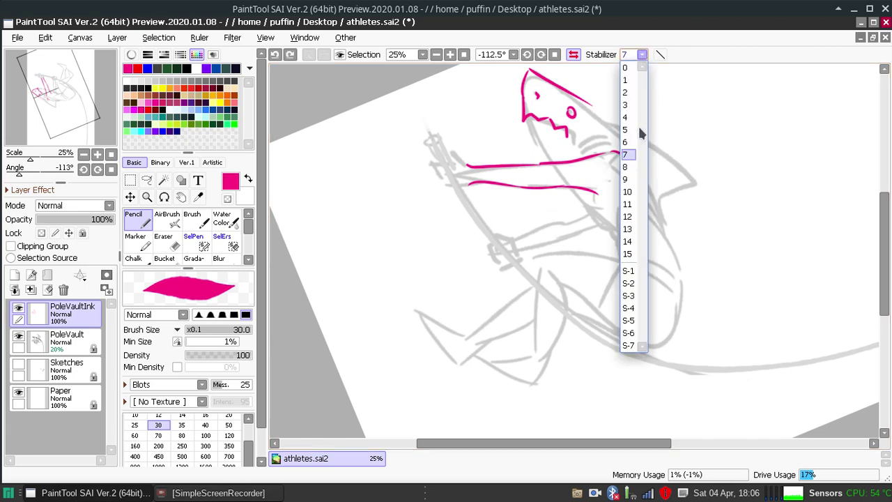
left_click(623, 104)
left_click_drag(592, 105, 700, 192)
key("ctrl+z")
key("ctrl+z")
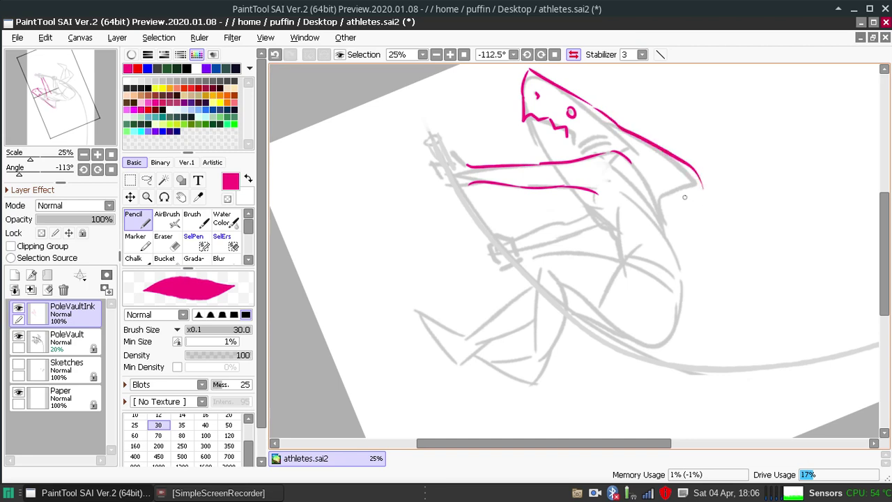
Redraw the dorsal fin's leading edge to a sharp tip and ink its curved trailing edge.
key("ctrl+z")
left_click_drag(625, 128, 714, 197)
key("ctrl+z")
mouse_move(620, 127)
left_mouse_down()
mouse_move(707, 199)
mouse_move(652, 190)
mouse_move(705, 179)
mouse_move(700, 172)
left_mouse_up()
key("ctrl+z")
key("ctrl+z")
key("ctrl+z")
key("ctrl+z")
mouse_move(655, 195)
left_mouse_down()
mouse_move(668, 177)
mouse_move(701, 175)
left_mouse_up()
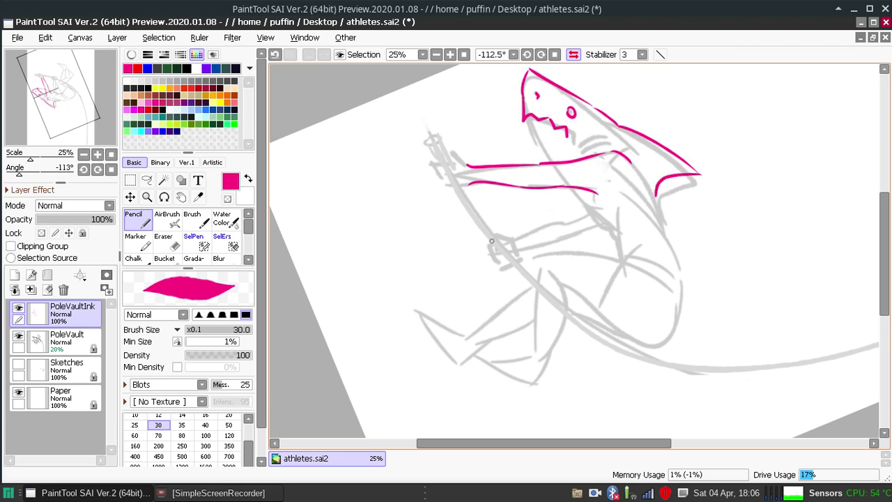
Ink three curved gill slits behind the mouth and a jagged row of lower teeth, redrawing poor strokes.
mouse_move(580, 154)
left_mouse_down()
mouse_move(613, 145)
mouse_move(604, 138)
mouse_move(612, 144)
left_mouse_up()
key("ctrl+z")
key("ctrl+z")
key("ctrl+z")
left_click_drag(562, 137, 537, 135)
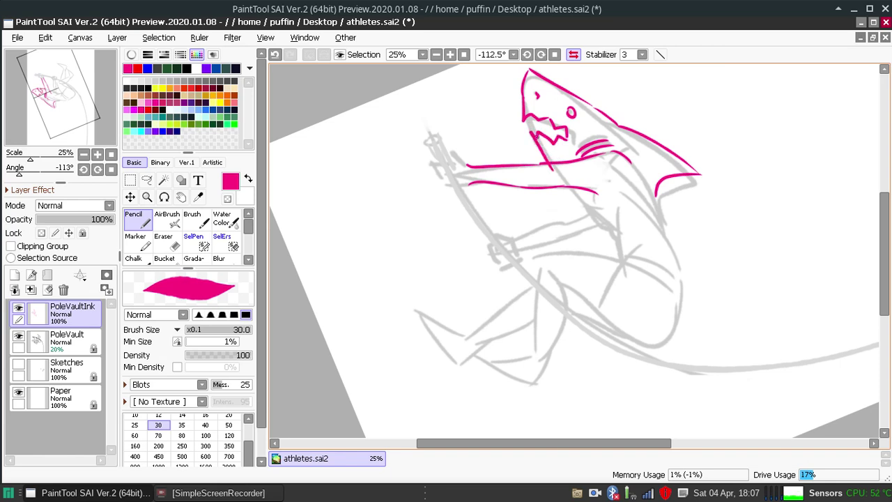
Redraw the front of the lower teeth and try a lower jaw line down to the raised arm.
key("ctrl+z")
mouse_move(528, 129)
left_mouse_down()
mouse_move(556, 141)
mouse_move(543, 125)
mouse_move(535, 135)
mouse_move(526, 124)
mouse_move(522, 136)
mouse_move(550, 165)
left_mouse_up()
key("ctrl+z")
key("ctrl+z")
left_click_drag(527, 132, 549, 162)
key("ctrl+z")
left_click_drag(529, 129, 549, 166)
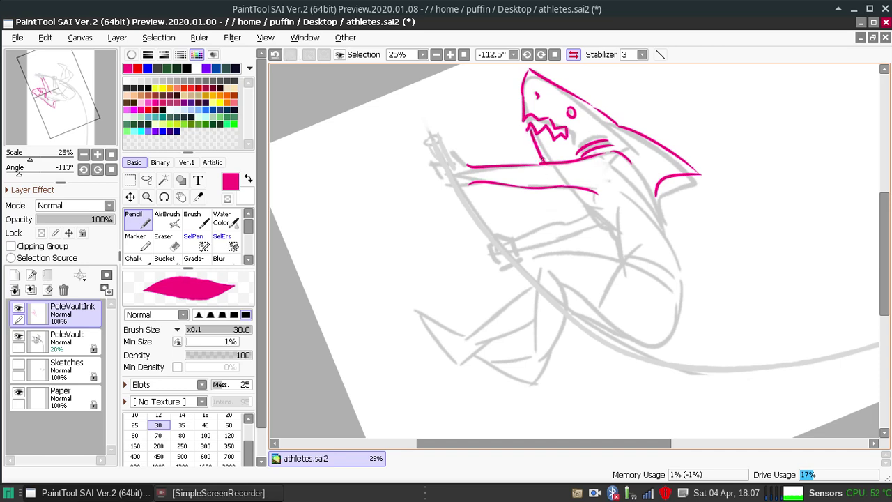
key("ctrl+z")
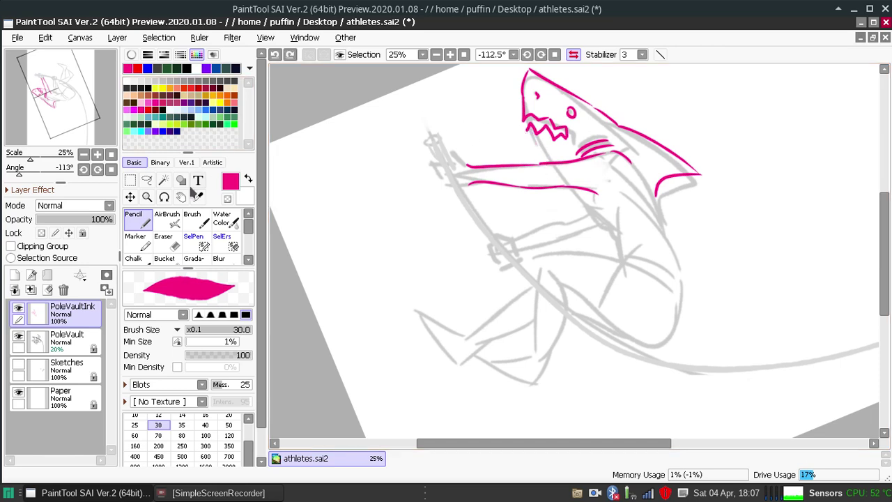
Trim the front end of the lower teeth line using the Eraser at size 35.
left_click(165, 239)
left_click_drag(525, 134, 527, 133)
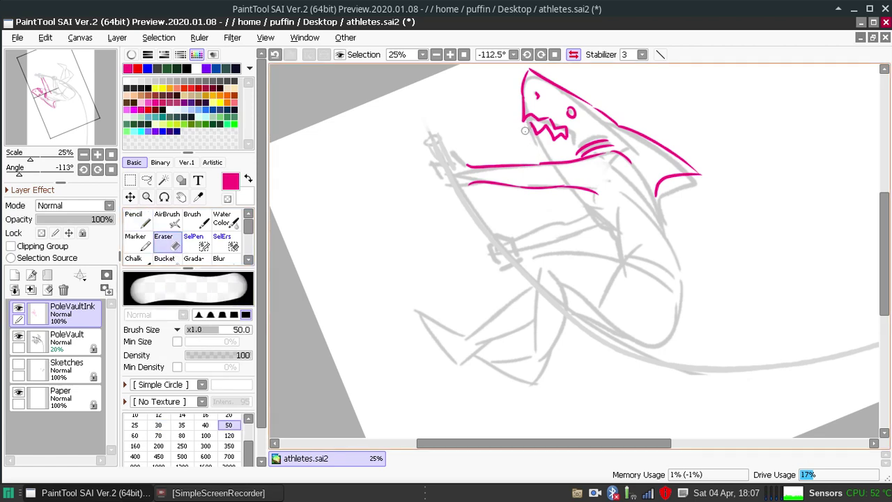
left_click(182, 424)
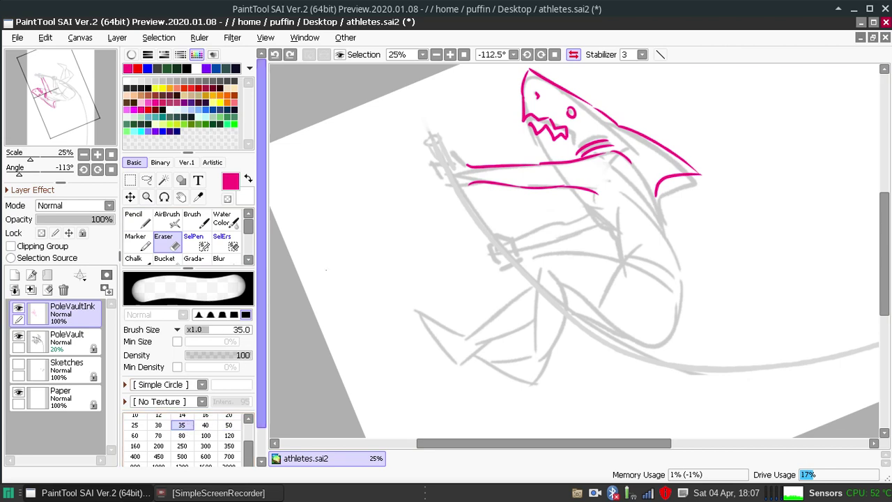
left_click(528, 125)
key("ctrl+z")
left_click(528, 124)
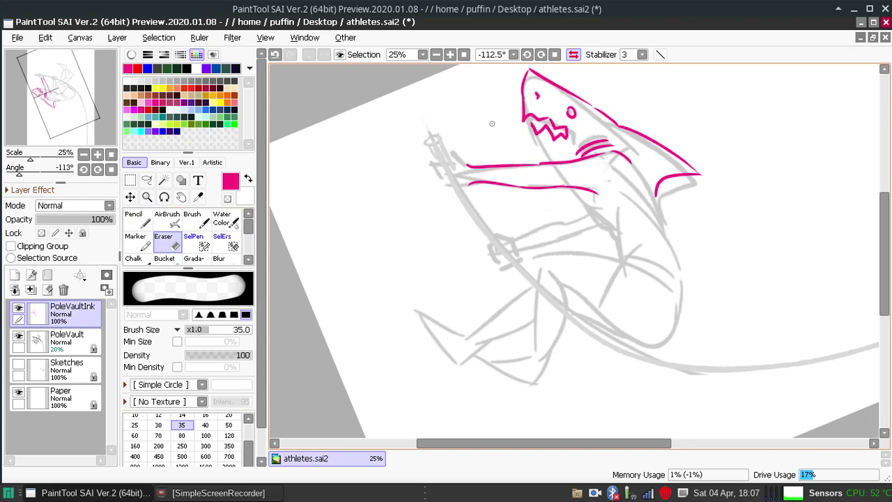
Ink the curved lower jaw with the Pencil from the mouth's front down to the raised arm, retrying the stroke.
left_click(137, 219)
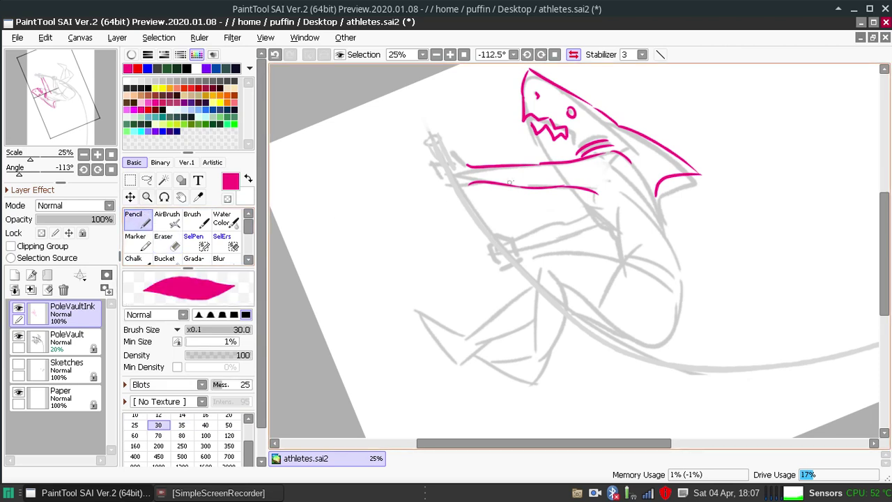
left_click_drag(531, 124, 535, 156)
key("ctrl+z")
left_click_drag(527, 123, 535, 158)
key("ctrl+z")
left_click_drag(527, 123, 535, 157)
key("ctrl+z")
mouse_move(528, 122)
left_mouse_down()
mouse_move(535, 158)
mouse_move(549, 165)
left_mouse_up()
key("ctrl+z")
key("ctrl+z")
key("ctrl+z")
key("ctrl+z")
key("ctrl+z")
key("ctrl+z")
Add a fourth gill slit in front of the other three, undoing poor strokes.
left_click_drag(540, 118, 558, 136)
key("ctrl+z")
key("ctrl+z")
left_click_drag(577, 145, 603, 133)
key("ctrl+z")
key("ctrl+z")
Try to fill in the corner of the mouth and add marks in and above the round eye.
left_click_drag(552, 129, 559, 131)
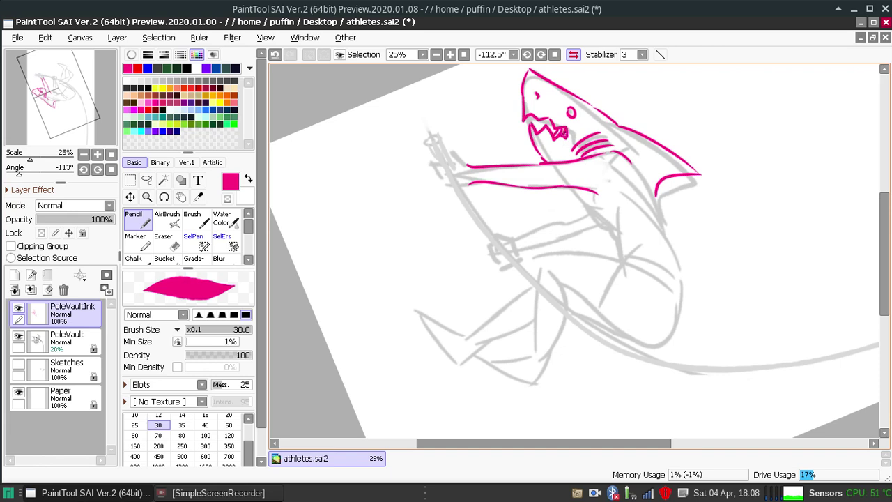
key("ctrl+z")
left_click_drag(553, 124, 558, 136)
key("ctrl+z")
key("ctrl+z")
mouse_move(535, 127)
left_mouse_down()
mouse_move(539, 134)
mouse_move(533, 119)
left_mouse_up()
key("ctrl+z")
key("ctrl+z")
left_click(571, 113)
key("ctrl+z")
left_click(571, 113)
mouse_move(570, 106)
left_mouse_down()
mouse_move(571, 116)
mouse_move(570, 108)
left_mouse_up()
key("ctrl+z")
key("ctrl+z")
Ink the upper edge of the second arm from the lower hand to the body, redrawing poor strokes.
left_click(541, 56)
left_click(541, 56)
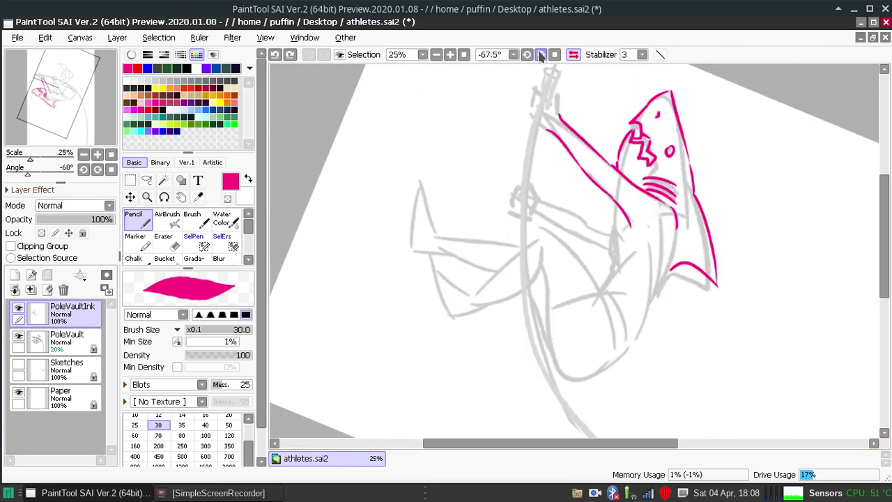
left_click(540, 56)
left_click(526, 55)
left_click(526, 55)
left_click(525, 54)
left_click(526, 54)
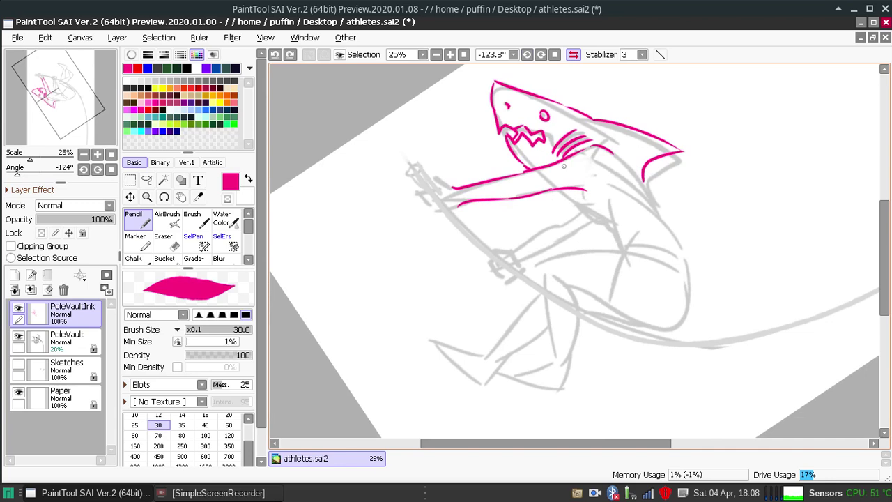
left_click_drag(507, 252, 548, 227)
key("ctrl+z")
left_click_drag(507, 251, 556, 223)
key("ctrl+z")
left_click_drag(514, 247, 554, 224)
key("ctrl+z")
mouse_move(510, 252)
left_mouse_down()
mouse_move(572, 211)
mouse_move(553, 224)
left_mouse_up()
Ink the lower edge of the second arm from the hand to the body, undoing poor strokes.
mouse_move(520, 259)
left_mouse_down()
mouse_move(597, 217)
mouse_move(583, 211)
left_mouse_up()
key("ctrl+z")
key("ctrl+z")
key("ctrl+z")
key("ctrl+z")
key("ctrl+z")
key("ctrl+z")
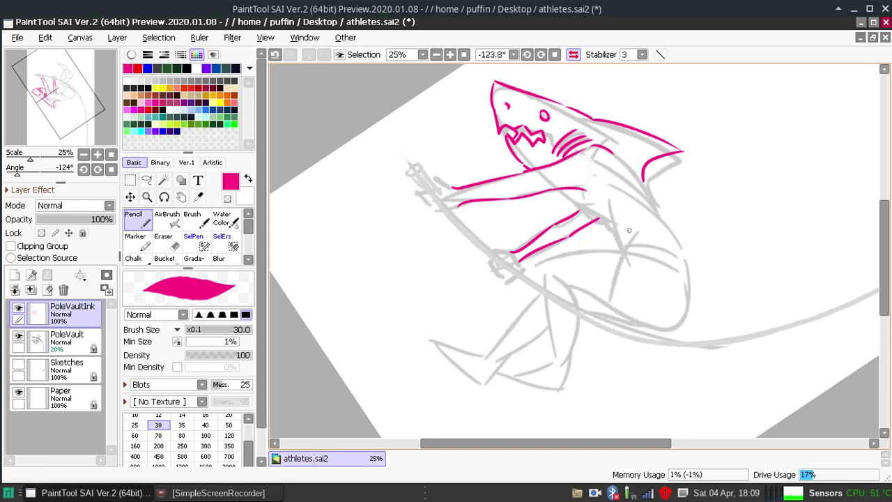
Try to ink the chest between the two arms and the belly below the second arm.
left_click(541, 54)
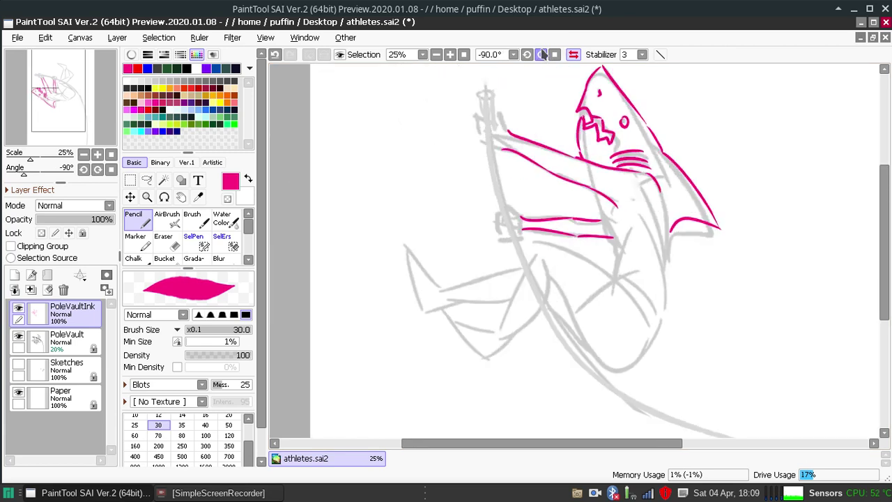
left_click_drag(592, 195, 598, 226)
key("ctrl+z")
left_click_drag(595, 190, 599, 234)
key("ctrl+z")
left_click_drag(593, 195, 599, 230)
key("ctrl+z")
mouse_move(591, 188)
left_mouse_down()
mouse_move(597, 239)
mouse_move(597, 231)
mouse_move(614, 243)
mouse_move(595, 238)
mouse_move(608, 275)
left_mouse_up()
key("ctrl+z")
key("ctrl+z")
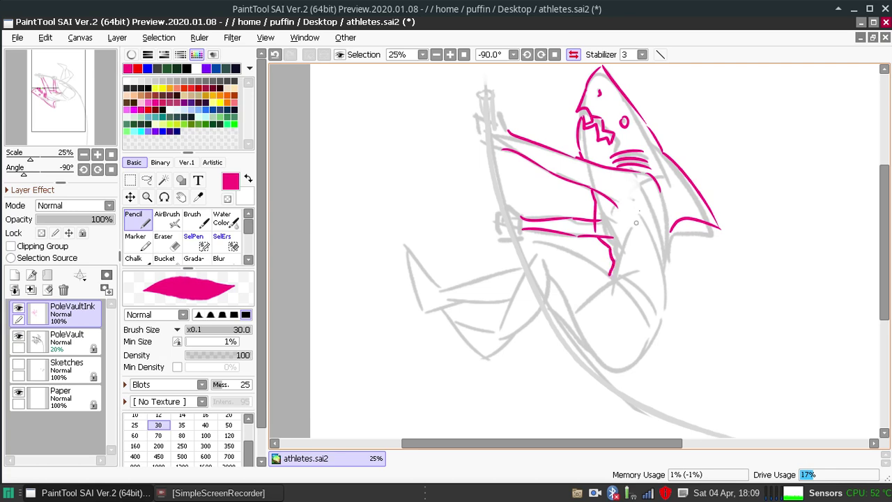
key("ctrl+z")
key("ctrl+z")
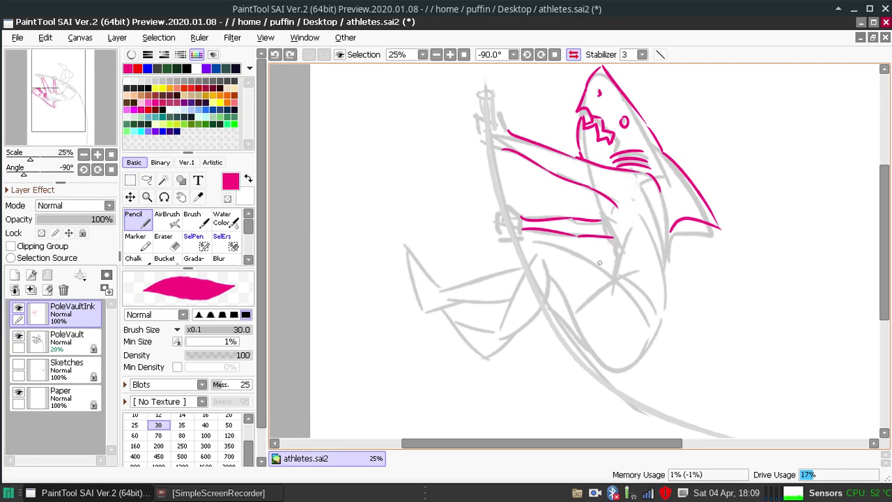
Try a straighter belly line below the second arm and a new chest line joining it to the raised arm.
mouse_move(612, 249)
left_mouse_down()
mouse_move(609, 274)
mouse_move(613, 241)
mouse_move(607, 272)
left_mouse_up()
key("ctrl+z")
key("ctrl+z")
key("ctrl+z")
key("ctrl+z")
key("ctrl+z")
left_click_drag(609, 239, 606, 273)
left_click_drag(610, 239, 597, 209)
key("ctrl+z")
key("ctrl+z")
left_click_drag(604, 241, 598, 202)
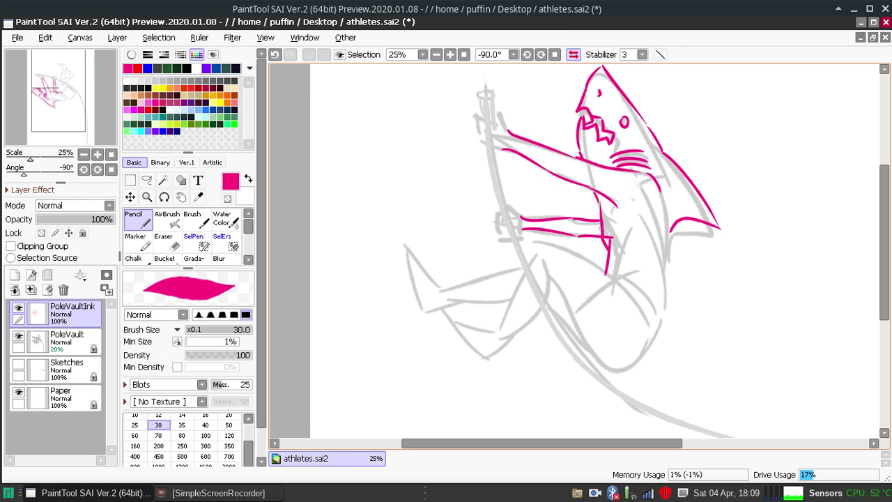
left_click_drag(604, 202, 608, 220)
key("ctrl+z")
key("ctrl+z")
key("ctrl+z")
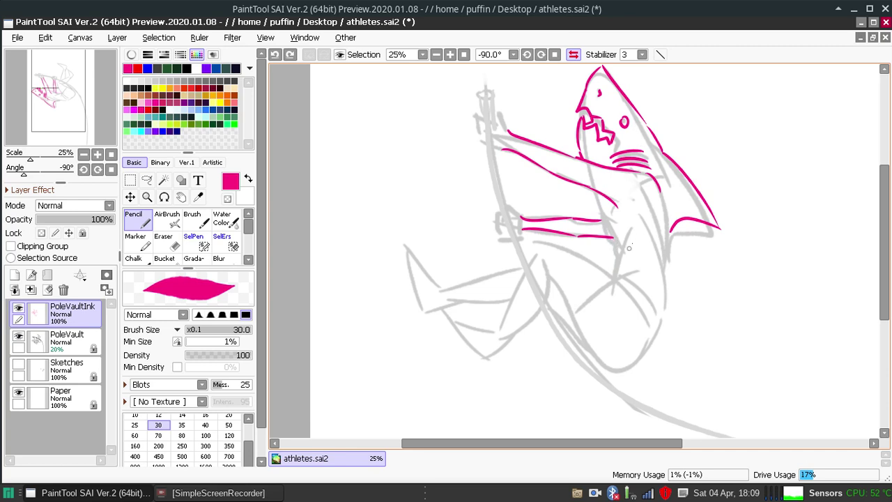
Try to ink a line across the torso from the belly towards the back, plus a short belly stroke.
left_click_drag(614, 251, 652, 217)
key("ctrl+z")
left_click_drag(611, 241, 662, 217)
key("ctrl+z")
key("ctrl+z")
left_click_drag(617, 240, 662, 216)
key("ctrl+z")
mouse_move(614, 255)
left_mouse_down()
mouse_move(625, 264)
mouse_move(614, 256)
mouse_move(610, 275)
left_mouse_up()
key("ctrl+z")
key("ctrl+z")
key("ctrl+z")
key("ctrl+z")
key("ctrl+z")
key("ctrl+z")
Try to ink the back's long curve from the base of the dorsal fin down to the rear.
left_click_drag(670, 227, 663, 315)
key("ctrl+z")
left_click_drag(672, 231, 631, 349)
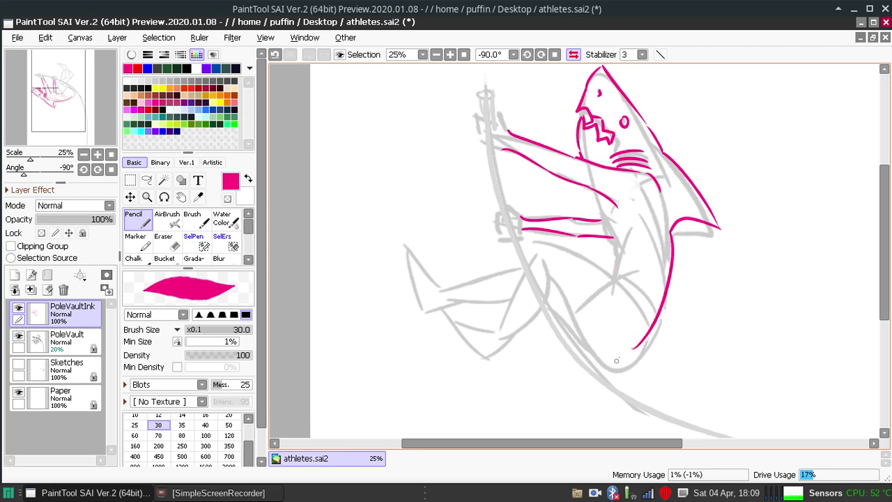
key("ctrl+z")
left_click_drag(671, 231, 654, 324)
key("ctrl+z")
mouse_move(670, 232)
left_mouse_down()
mouse_move(663, 308)
mouse_move(631, 364)
mouse_move(651, 330)
left_mouse_up()
key("ctrl+z")
key("ctrl+z")
key("ctrl+z")
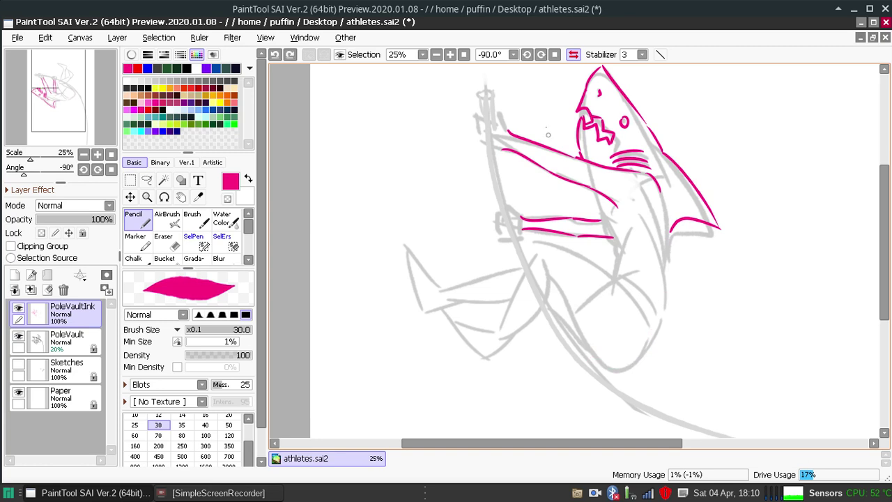
Try to ink the rounded curve of the shark's rear.
left_click_drag(530, 57, 526, 58)
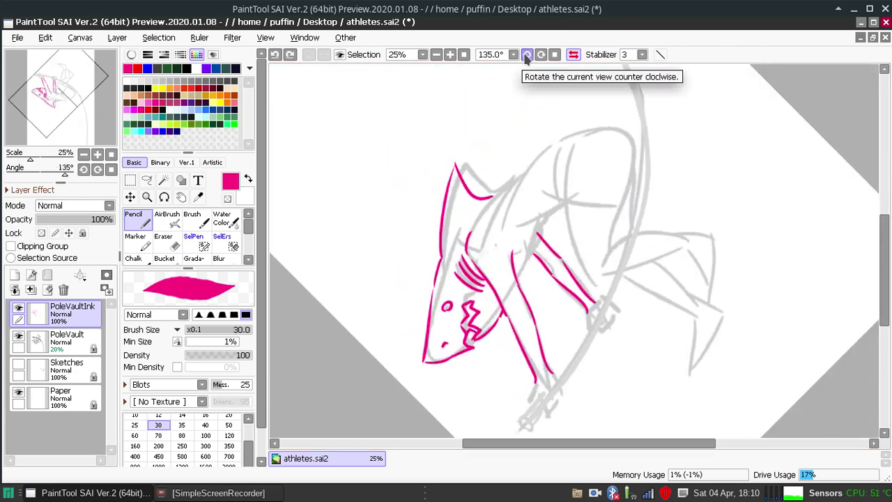
left_click(526, 58)
left_click(526, 58)
left_click_drag(484, 168, 555, 169)
key("ctrl+z")
left_click_drag(494, 162, 565, 148)
key("ctrl+z")
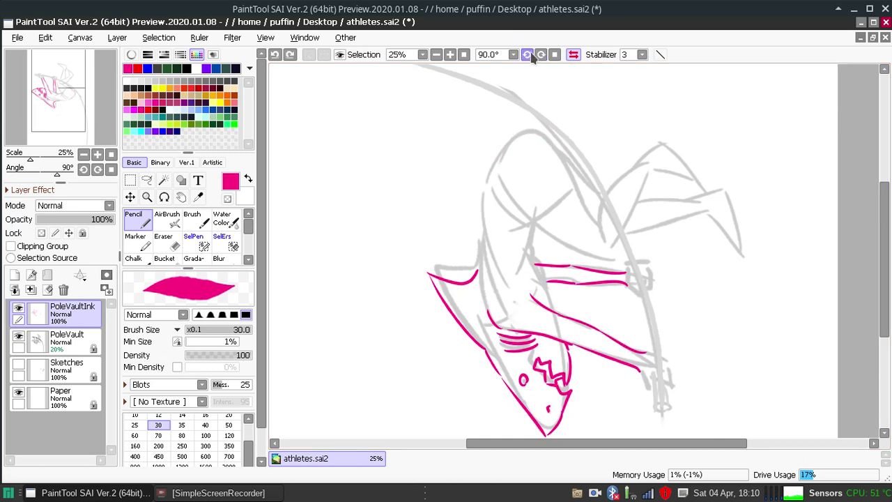
Ink both edges of one lower leg from the knee to the ankle, redrawing poor strokes.
left_click(526, 57)
left_click(526, 58)
left_click(541, 58)
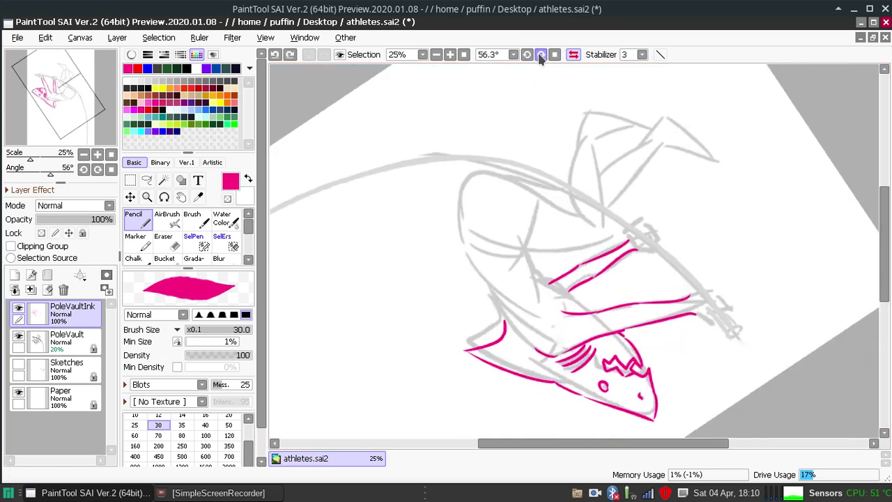
left_click(541, 55)
left_click(541, 55)
left_click(540, 55)
left_click(540, 55)
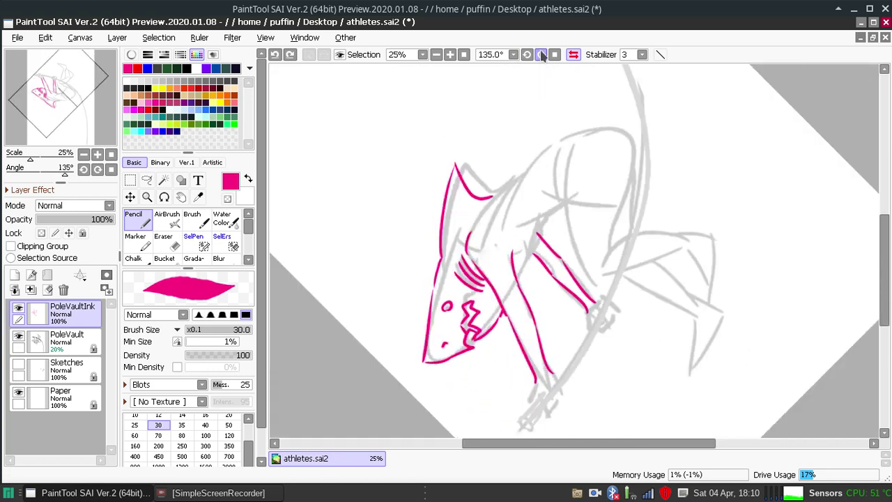
left_click_drag(610, 246, 681, 239)
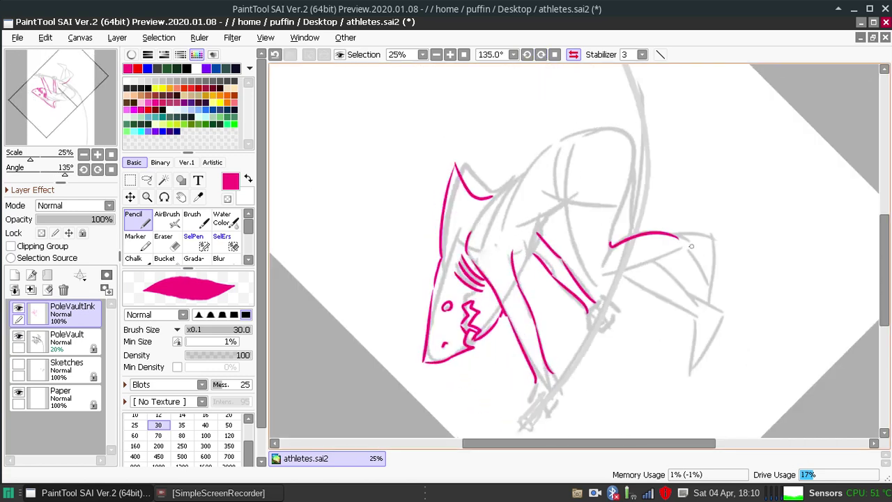
key("ctrl+z")
left_click_drag(610, 247, 683, 242)
left_click_drag(593, 280, 687, 247)
key("ctrl+z")
mouse_move(604, 275)
left_mouse_down()
mouse_move(683, 243)
mouse_move(660, 255)
mouse_move(686, 243)
left_mouse_up()
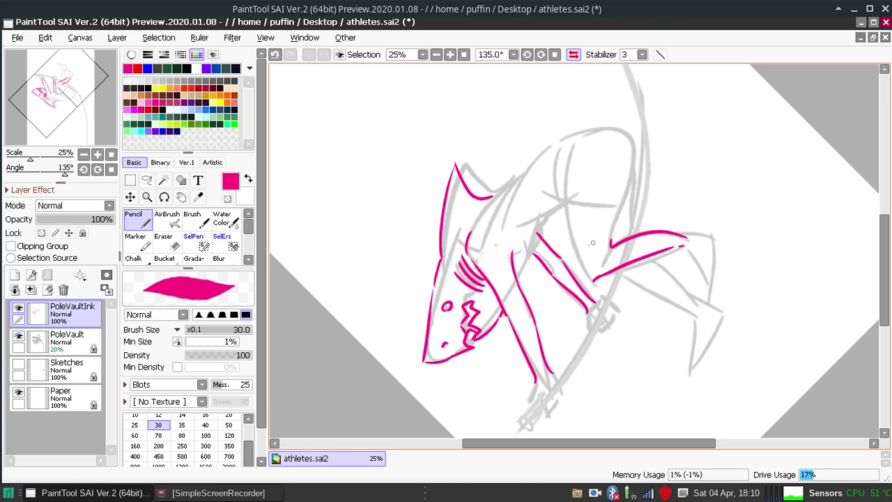
Erase the overhanging knee end of the lower leg's longer edge and return to the Pencil.
left_click(541, 56)
left_click(541, 56)
left_click(541, 56)
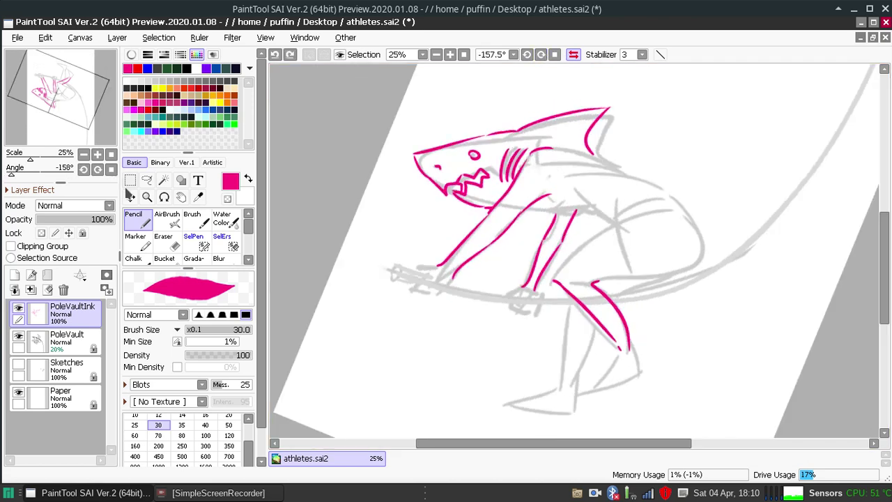
left_click(167, 243)
mouse_move(556, 283)
left_mouse_down()
mouse_move(555, 290)
mouse_move(557, 279)
left_mouse_up()
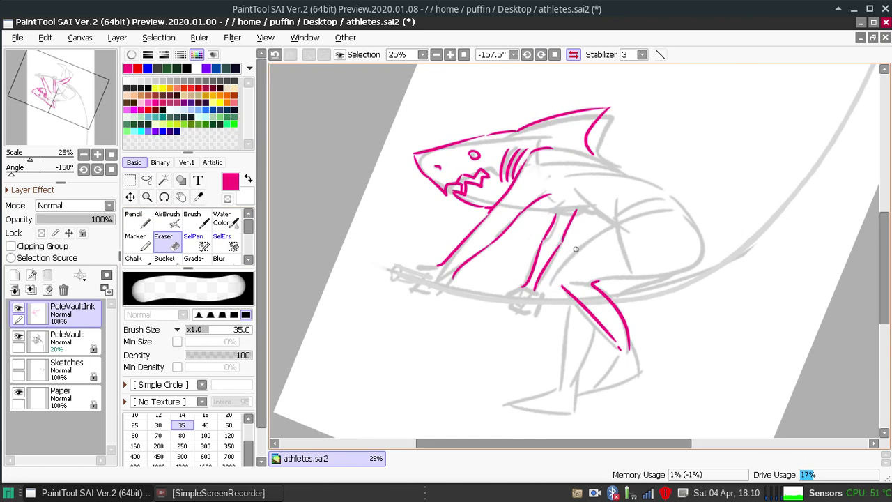
left_click(147, 220)
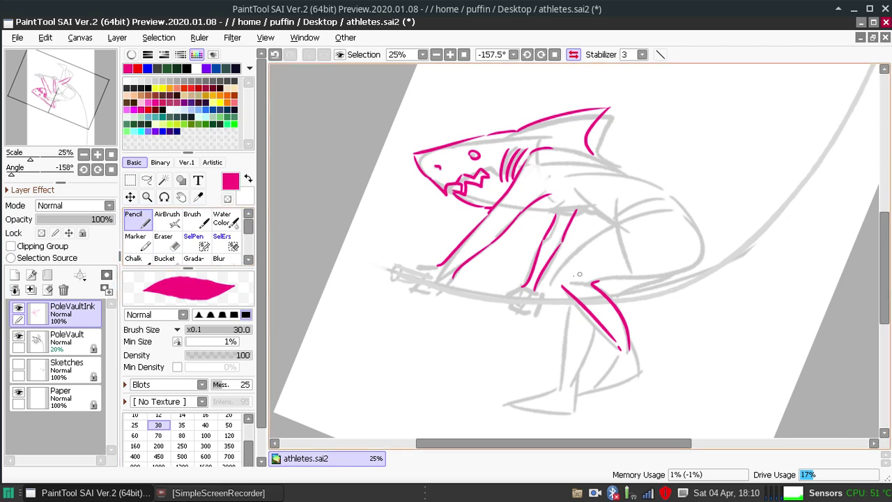
Ink the front of the knee and the near thigh's long upper curve, redrawing poor strokes.
left_click_drag(562, 284, 569, 273)
key("ctrl+z")
key("ctrl+y")
key("ctrl+z")
key("ctrl+y")
key("ctrl+z")
key("ctrl+y")
key("ctrl+z")
key("ctrl+y")
key("ctrl+z")
mouse_move(567, 264)
left_mouse_down()
mouse_move(675, 206)
mouse_move(652, 217)
left_mouse_up()
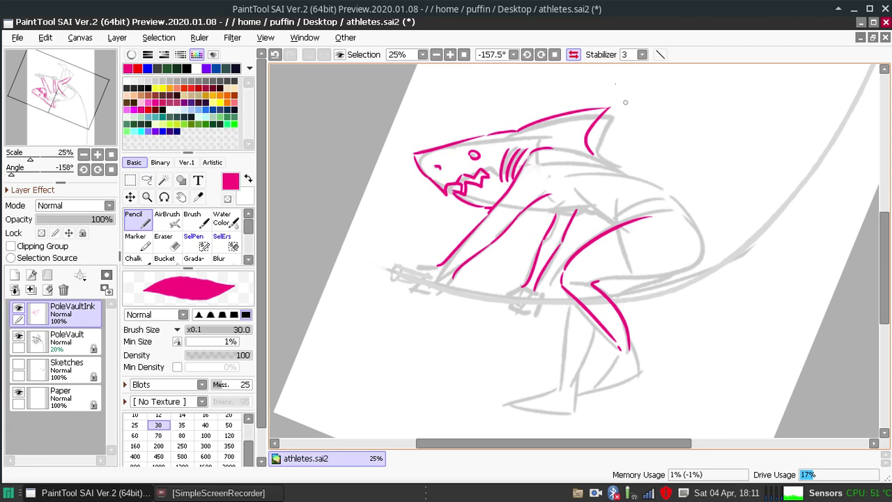
Try to ink the near leg's rounded ankle and the foot's upper edge running out from it.
left_click(527, 55)
left_click(526, 54)
left_click(527, 54)
left_click(527, 54)
left_click(526, 54)
left_click(526, 54)
left_click(526, 54)
left_click(527, 55)
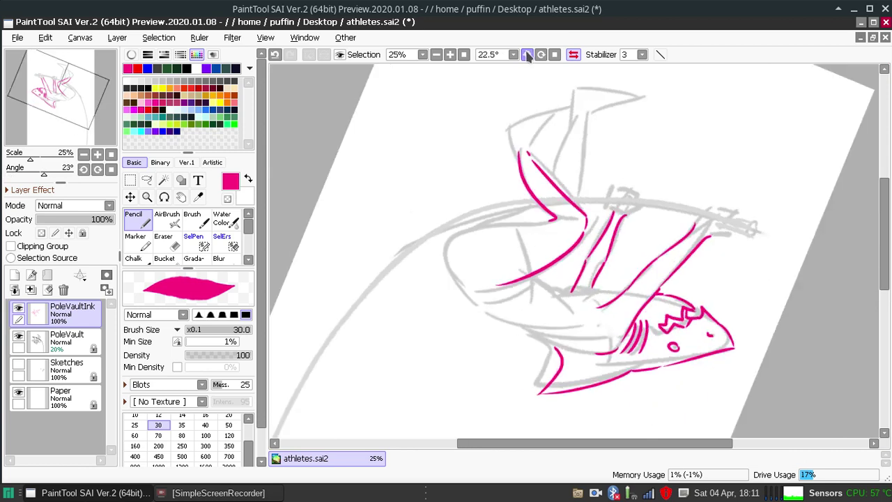
left_click(527, 54)
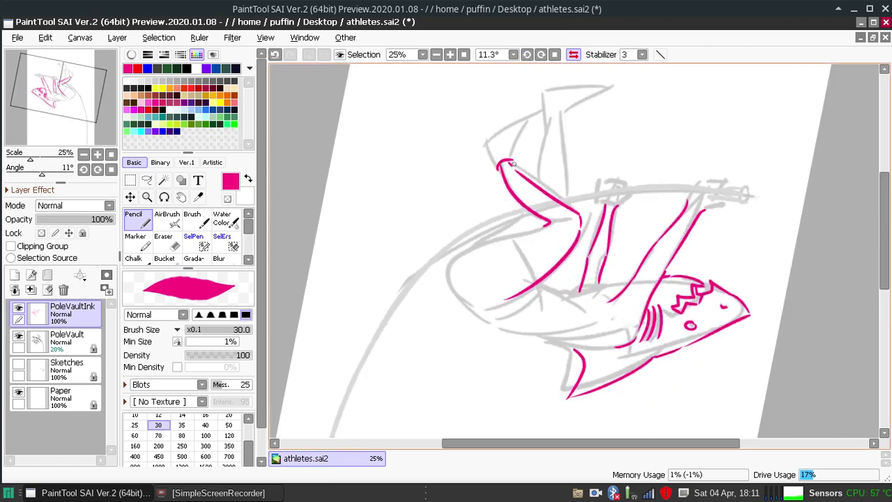
key("ctrl+z")
key("ctrl+y")
key("ctrl+z")
key("ctrl+y")
key("ctrl+z")
key("ctrl+y")
key("ctrl+z")
key("ctrl+y")
key("ctrl+z")
key("ctrl+y")
key("ctrl+z")
key("ctrl+y")
key("ctrl+z")
key("ctrl+y")
key("ctrl+z")
key("ctrl+y")
key("ctrl+z")
key("ctrl+y")
key("ctrl+z")
key("ctrl+y")
Try to close the near foot's outline with strokes around the toe, along the sole and back to the ankle.
mouse_move(526, 133)
left_mouse_down()
mouse_move(538, 114)
mouse_move(490, 138)
left_mouse_up()
key("ctrl+z")
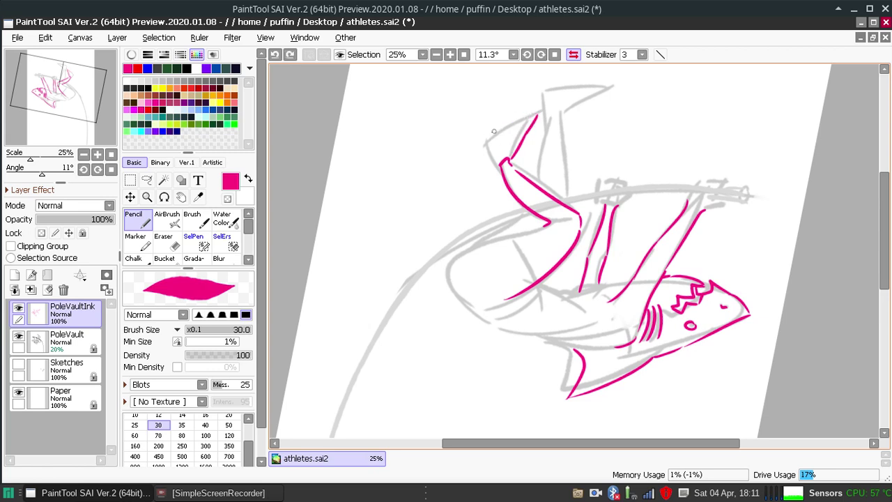
key("ctrl+y")
key("ctrl+z")
key("ctrl+y")
key("ctrl+z")
left_click_drag(491, 137, 537, 114)
key("ctrl+z")
left_click_drag(492, 138, 539, 118)
mouse_move(485, 143)
left_mouse_down()
mouse_move(495, 132)
mouse_move(499, 169)
left_mouse_up()
key("ctrl+z")
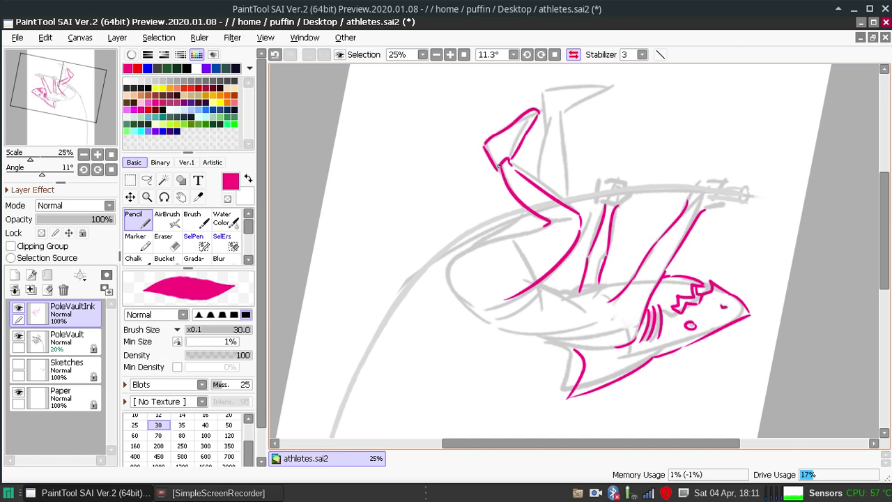
Undo the inked ankle and foot strokes, leaving only the near lower leg's two edges.
left_click(573, 54)
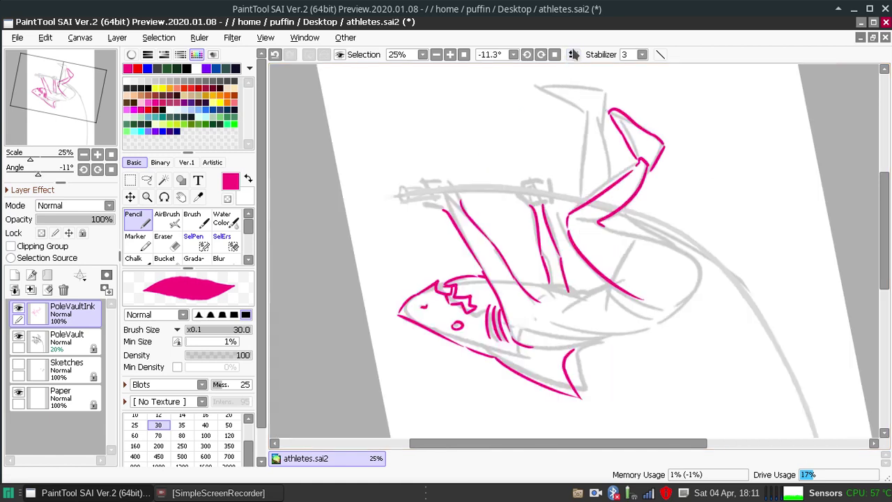
key("ctrl+z")
key("ctrl+z")
key("ctrl+z")
key("ctrl+z")
key("ctrl+z")
key("ctrl+z")
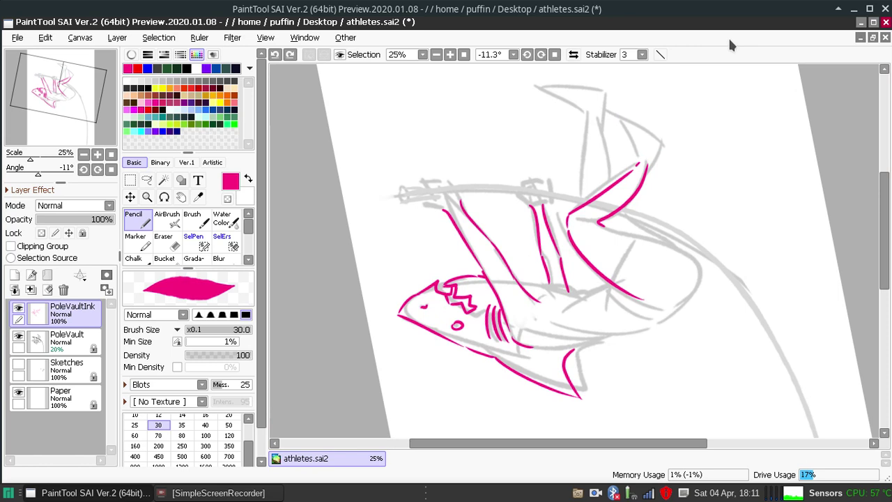
Ink both edges of the far lower leg from behind the near leg to the ankle, redrawing poor strokes.
left_click(540, 55)
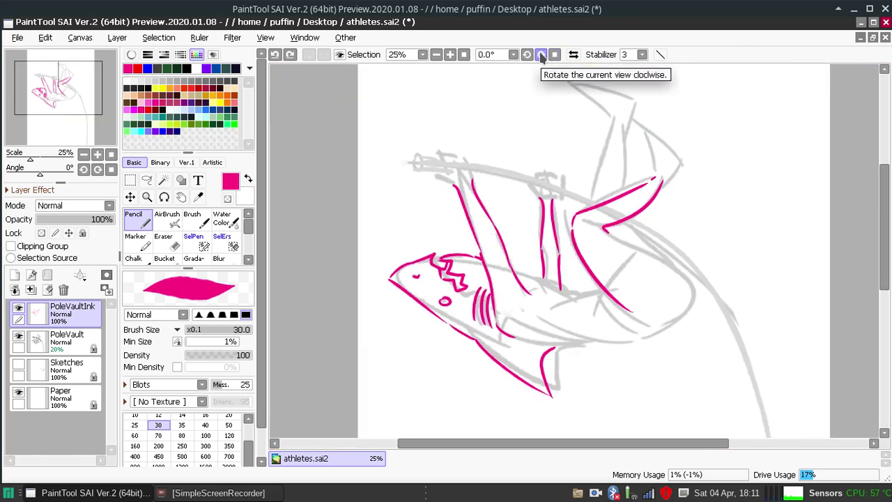
left_click(572, 55)
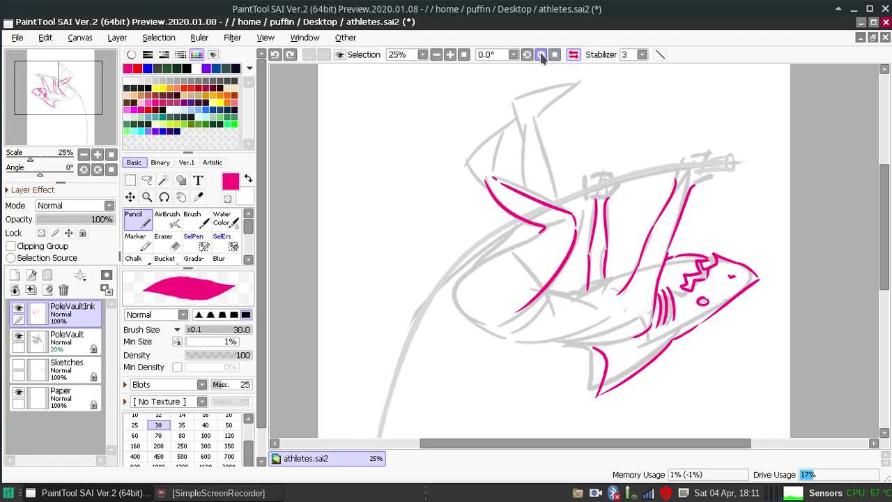
left_click(541, 55)
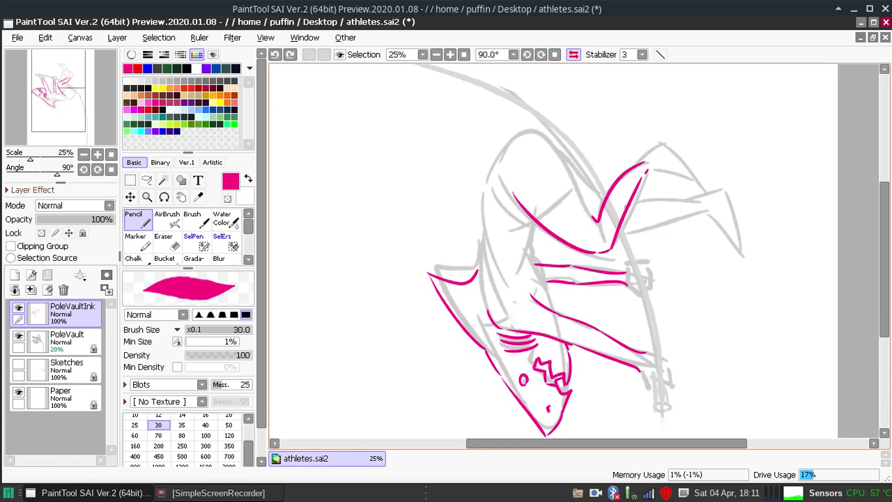
left_click_drag(635, 203, 698, 201)
key("ctrl+z")
left_click_drag(630, 202, 688, 208)
key("ctrl+z")
left_click_drag(624, 233, 700, 206)
key("ctrl+z")
key("ctrl+y")
key("ctrl+z")
mouse_move(625, 232)
left_mouse_down()
mouse_move(719, 203)
mouse_move(693, 214)
left_mouse_up()
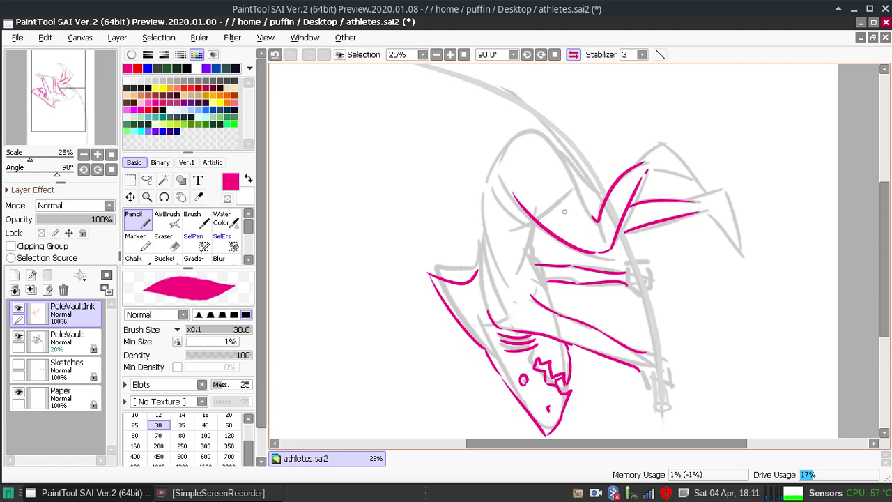
Ink the undersides of both thighs from behind the knee to the shark's rear, redrawing poor strokes.
key("ctrl+z")
left_click_drag(572, 162, 599, 198)
key("ctrl+z")
left_click(573, 55)
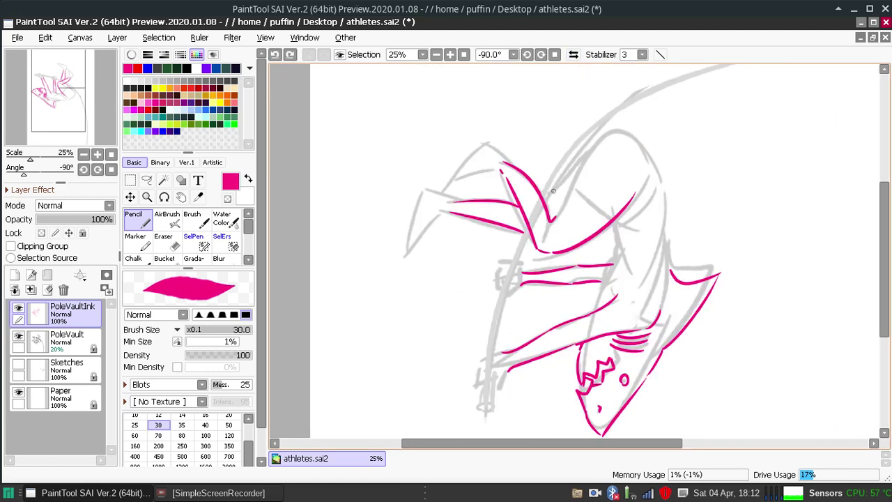
left_click_drag(546, 201, 585, 155)
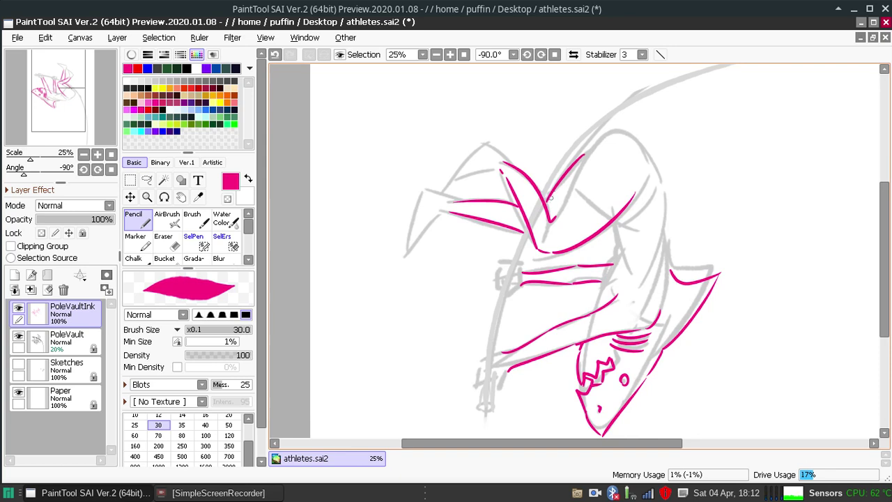
left_click_drag(556, 214, 613, 129)
key("ctrl+z")
mouse_move(562, 220)
left_mouse_down()
mouse_move(571, 188)
mouse_move(613, 130)
left_mouse_up()
key("ctrl+z")
left_click_drag(555, 218, 606, 136)
key("ctrl+z")
left_click_drag(556, 220, 605, 140)
key("ctrl+z")
Ink the rounded curve of the rear from the thigh's underside up to the lower back, redrawing poor strokes.
mouse_move(556, 218)
left_mouse_down()
mouse_move(591, 148)
mouse_move(653, 179)
left_mouse_up()
key("ctrl+z")
left_click_drag(587, 154, 654, 179)
key("ctrl+z")
left_click_drag(586, 155, 651, 181)
key("ctrl+z")
left_click_drag(586, 153, 656, 182)
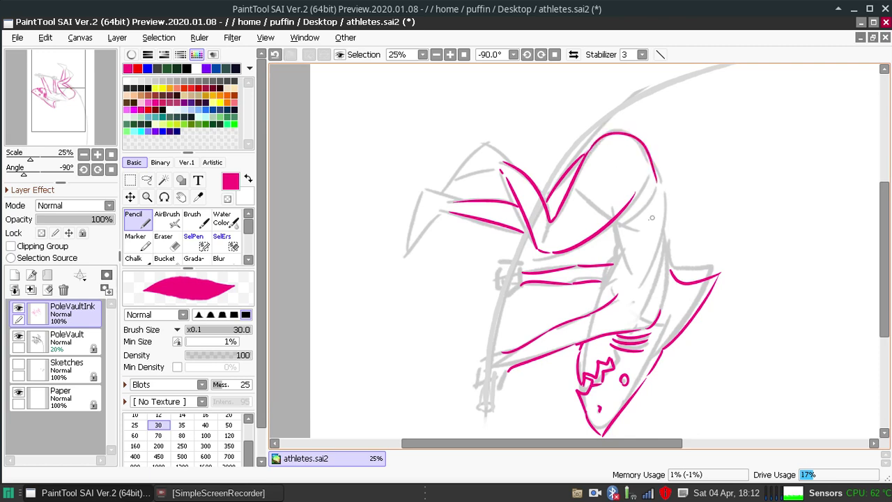
key("ctrl+z")
mouse_move(586, 153)
left_mouse_down()
mouse_move(652, 157)
mouse_move(659, 173)
left_mouse_up()
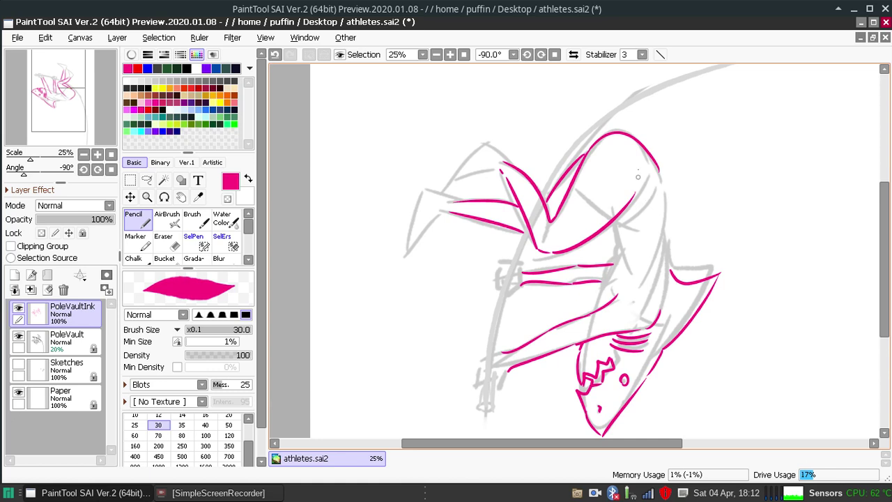
Clean up the near thigh line's hip end and the far arm's upper end with the Eraser, and return to the Pencil.
left_click(541, 55)
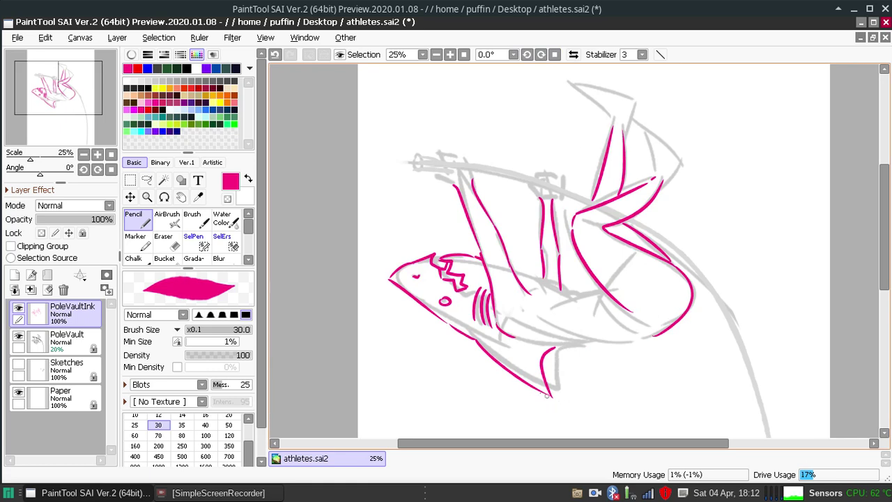
left_click(163, 240)
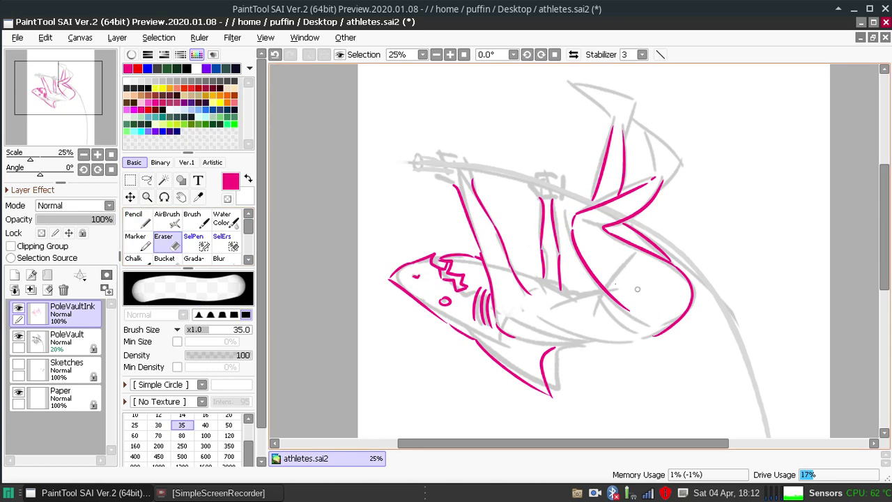
left_click(135, 219)
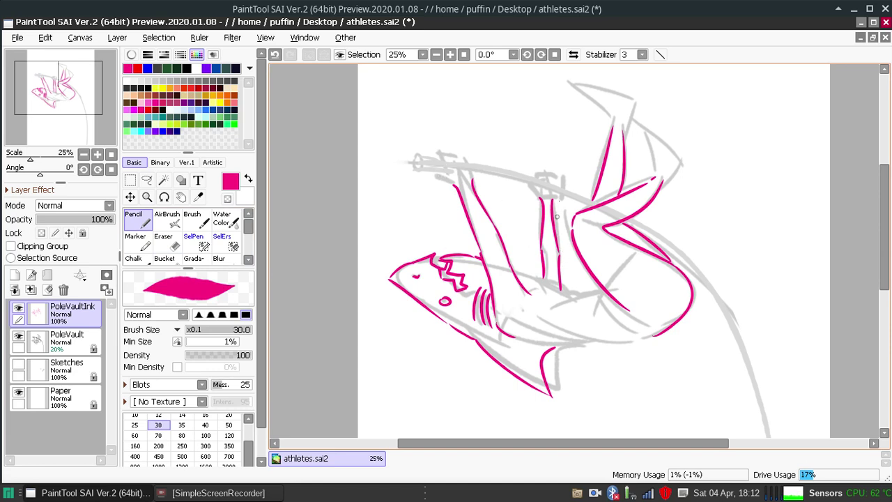
left_click_drag(542, 54, 544, 56)
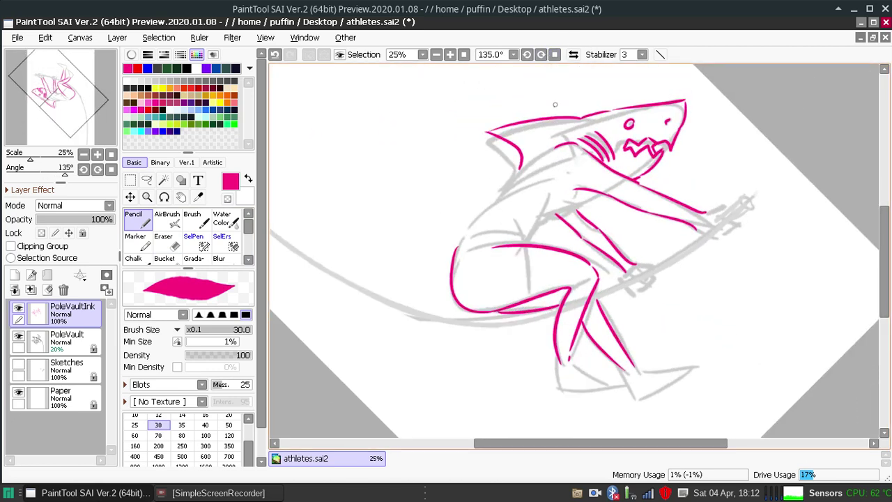
left_click(542, 55)
left_click(542, 57)
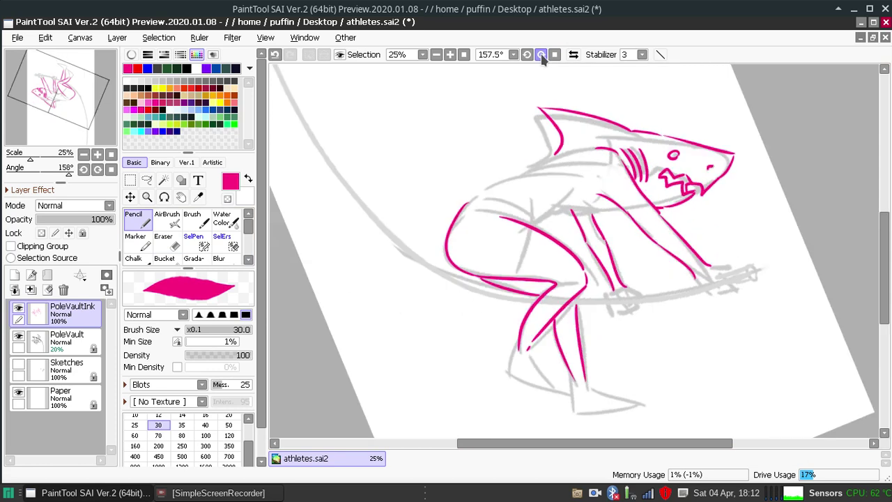
left_click(526, 54)
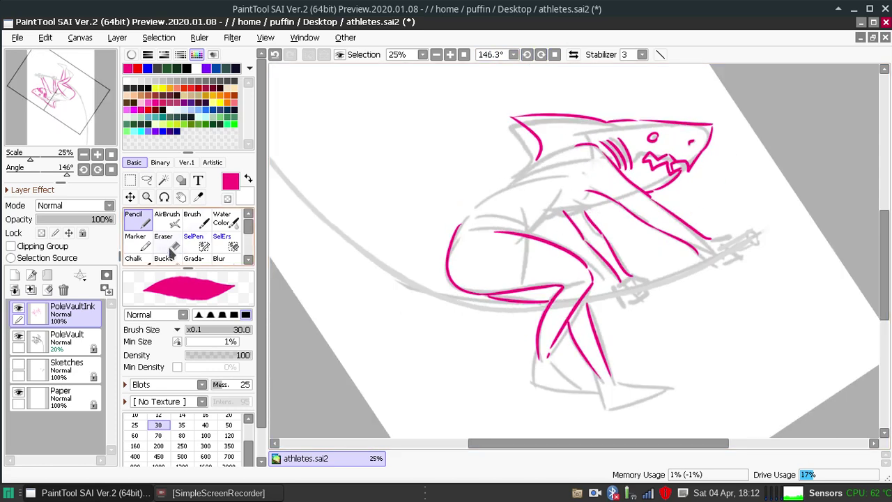
key("e")
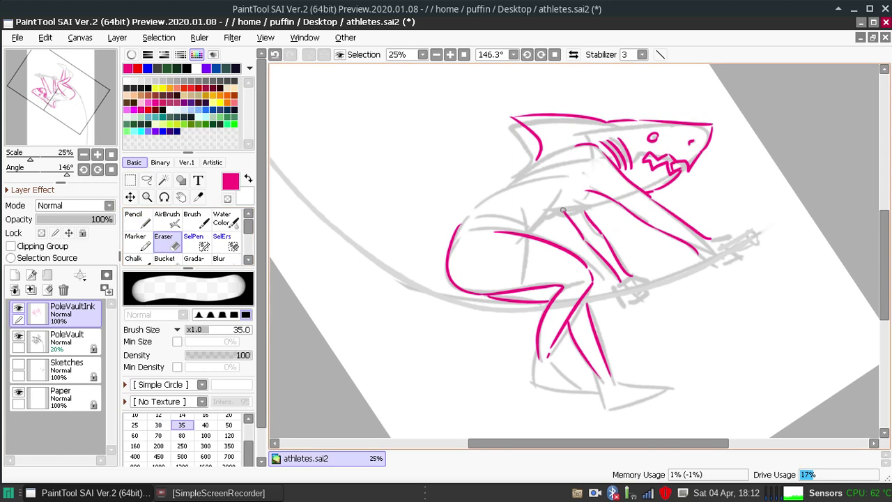
left_click(134, 218)
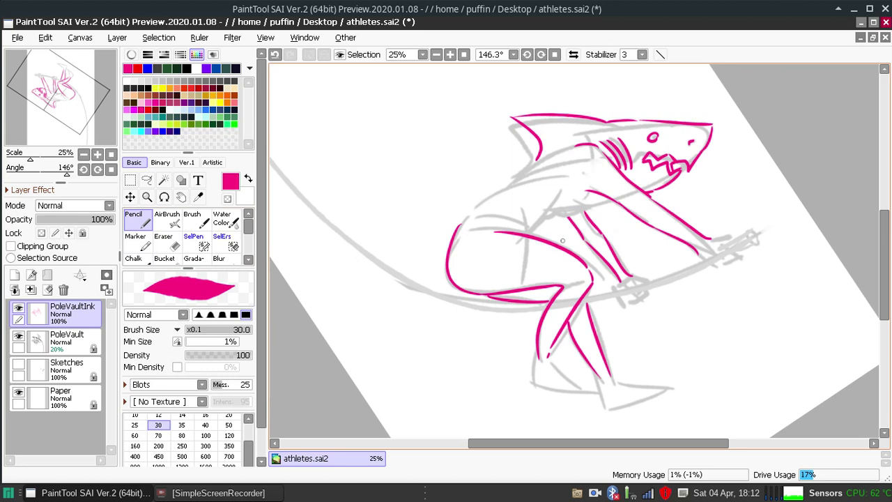
Try to ink the belly line from the near arm past the far arm to the top of the thigh.
key("ctrl+z")
mouse_move(589, 213)
left_mouse_down()
mouse_move(605, 208)
mouse_move(556, 214)
mouse_move(562, 217)
mouse_move(537, 234)
mouse_move(560, 215)
left_mouse_up()
key("ctrl+z")
key("ctrl+z")
key("ctrl+z")
key("ctrl+z")
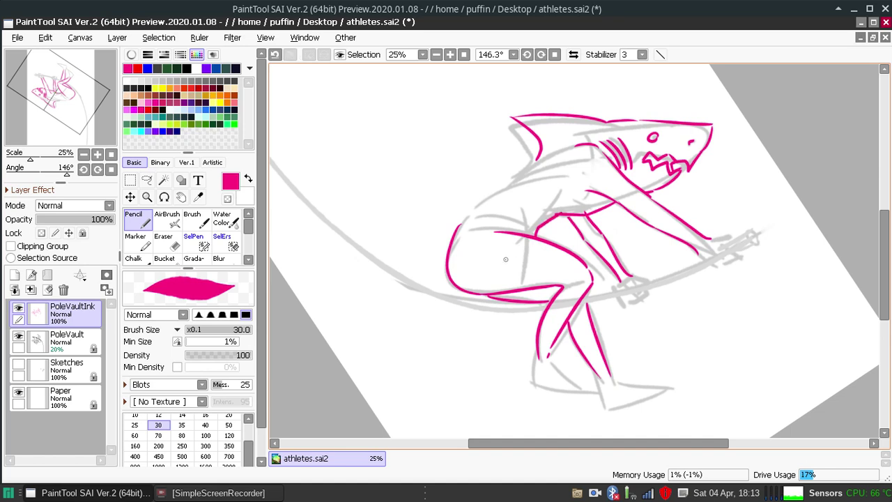
Ink the short rear part of the belly line rising from the thigh toward the far arm, redrawing poor strokes.
key("ctrl+z")
mouse_move(533, 237)
left_mouse_down()
mouse_move(539, 217)
mouse_move(528, 219)
mouse_move(556, 209)
left_mouse_up()
key("ctrl+z")
key("ctrl+z")
key("ctrl+z")
key("ctrl+z")
key("ctrl+z")
key("ctrl+z")
key("ctrl+z")
mouse_move(533, 235)
left_mouse_down()
mouse_move(529, 223)
mouse_move(556, 213)
left_mouse_up()
key("ctrl+z")
key("ctrl+z")
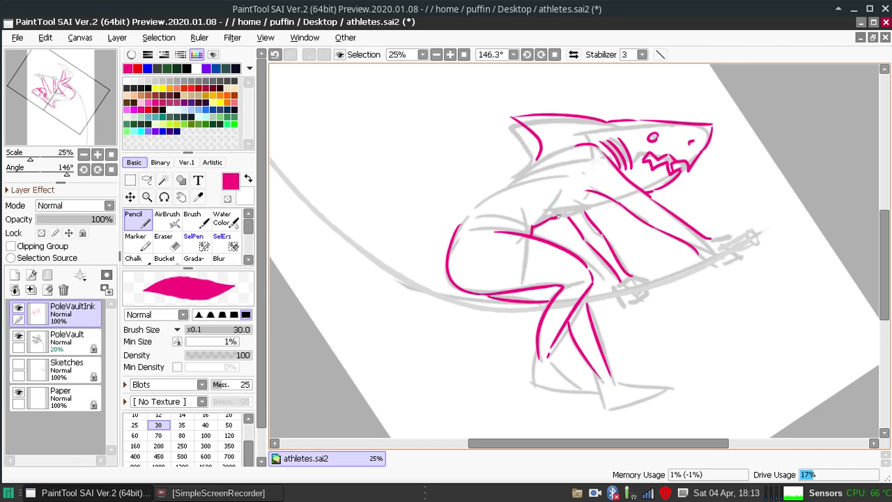
Try to extend the belly line forward across the top of the far arm.
key("ctrl+z")
mouse_move(550, 222)
left_mouse_down()
mouse_move(593, 204)
mouse_move(598, 224)
mouse_move(590, 204)
mouse_move(588, 216)
left_mouse_up()
key("ctrl+z")
key("ctrl+z")
key("ctrl+z")
key("ctrl+z")
key("ctrl+z")
key("ctrl+z")
key("ctrl+z")
key("ctrl+z")
key("ctrl+z")
key("ctrl+z")
key("ctrl+z")
Ink the belly line from the near arm across the far arm's top to the rear belly stroke in the mirrored view.
key("h")
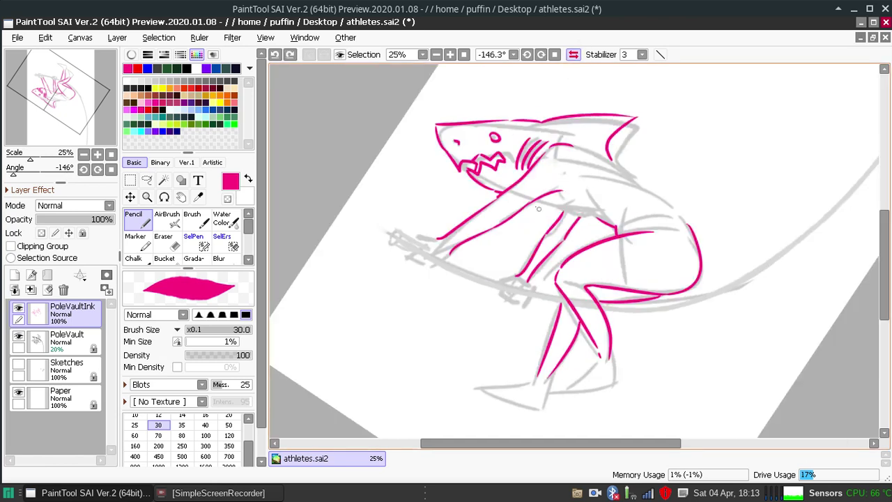
mouse_move(532, 203)
left_mouse_down()
mouse_move(556, 212)
mouse_move(549, 222)
mouse_move(557, 211)
mouse_move(597, 214)
left_mouse_up()
key("ctrl+z")
key("ctrl+z")
key("ctrl+z")
key("ctrl+z")
key("ctrl+z")
Inspect the ink joins between the arms, belly and thigh up close, and return to the Pencil in the unmirrored view.
left_click(167, 243)
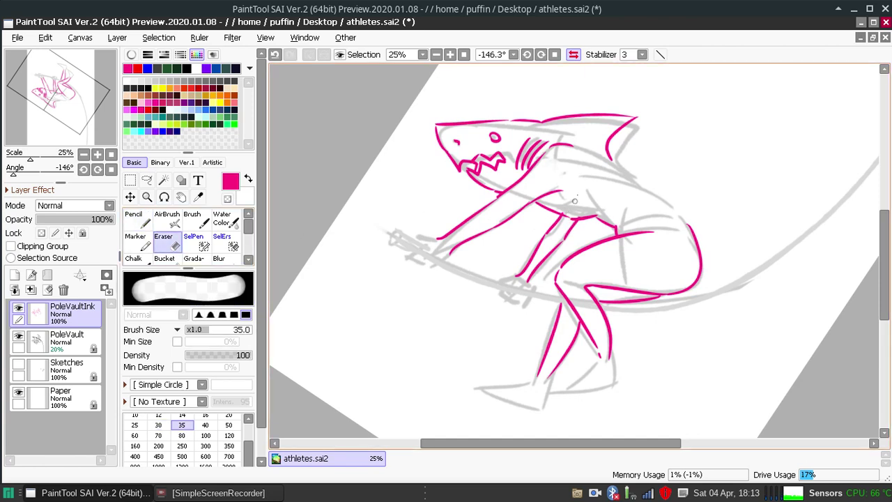
left_click(450, 55)
left_click(450, 54)
left_click(450, 54)
left_click(450, 54)
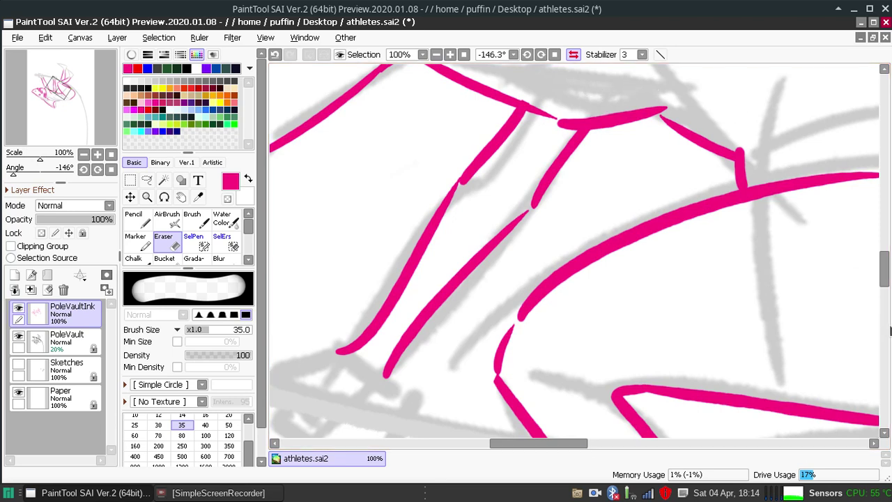
scroll(886, 265, "up", 5)
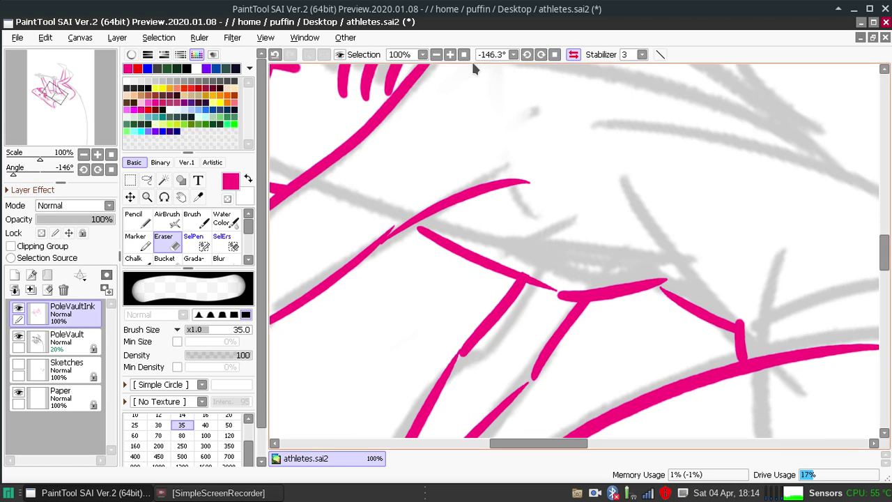
left_click(436, 54)
left_click(436, 55)
left_click(436, 54)
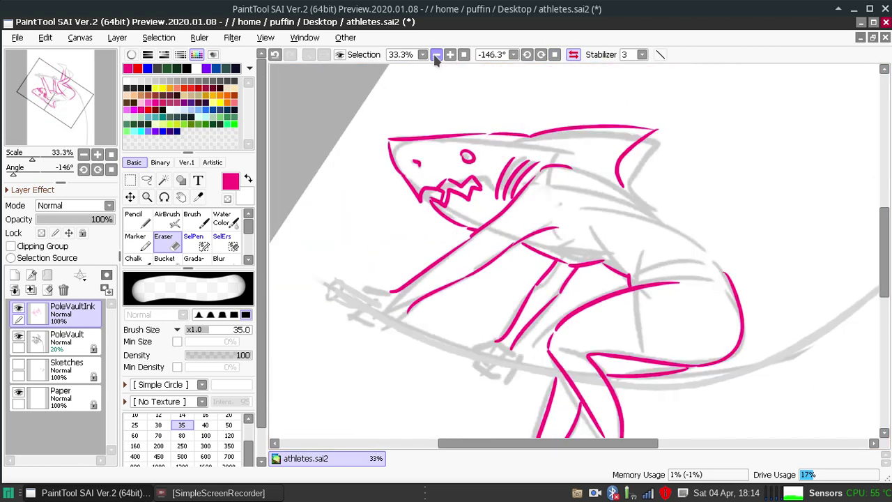
left_click(436, 54)
left_click(139, 222)
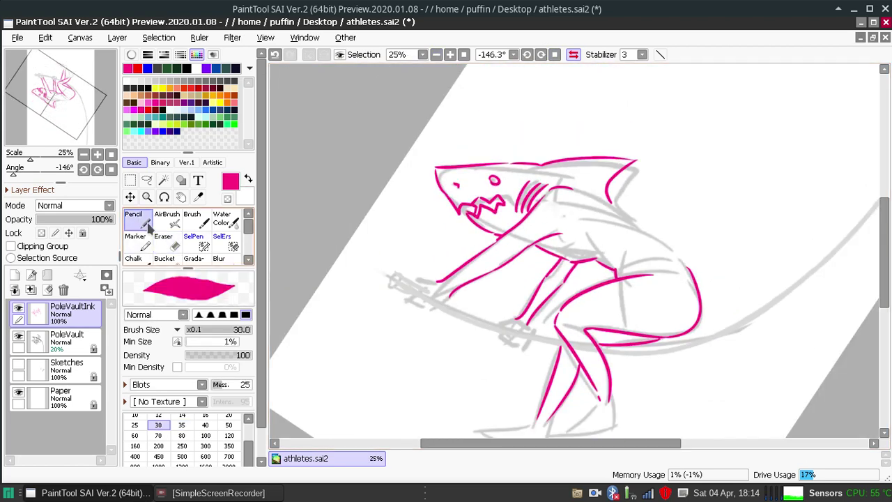
left_click(574, 55)
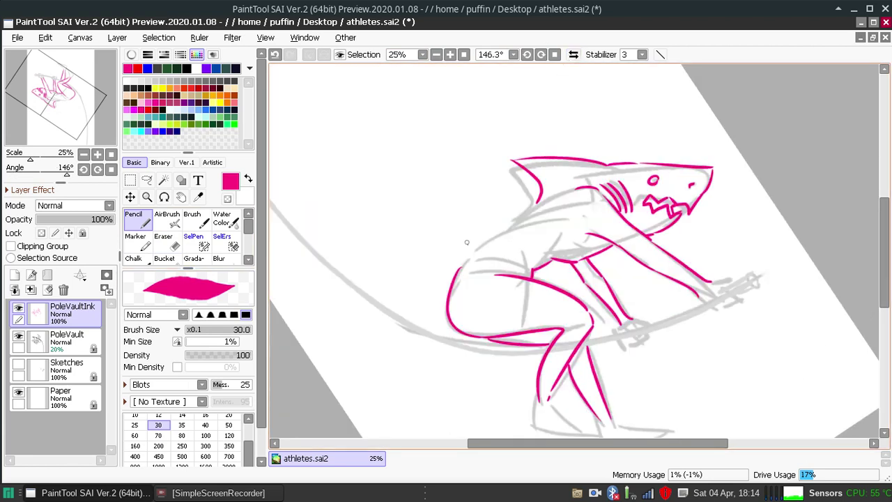
Ink the shark's upper back line sloping down from the base of the dorsal fin, redrawing poor strokes.
mouse_move(466, 254)
left_mouse_down()
mouse_move(541, 205)
mouse_move(508, 215)
mouse_move(535, 203)
left_mouse_up()
key("ctrl+z")
key("ctrl+z")
left_click_drag(497, 230, 538, 207)
key("ctrl+z")
key("ctrl+z")
left_click_drag(490, 234, 534, 204)
key("ctrl+z")
mouse_move(491, 234)
left_mouse_down()
mouse_move(540, 202)
mouse_move(519, 210)
mouse_move(541, 200)
mouse_move(537, 189)
left_mouse_up()
key("ctrl+z")
key("ctrl+z")
key("ctrl+z")
left_click_drag(495, 229, 538, 194)
key("ctrl+z")
left_click_drag(495, 230, 534, 198)
key("ctrl+z")
key("ctrl+z")
left_click_drag(494, 231, 542, 190)
key("ctrl+z")
Try a curved line across the waist, and ink the lower back down to the rump.
mouse_move(491, 236)
left_mouse_down()
mouse_move(513, 234)
mouse_move(533, 258)
mouse_move(516, 243)
mouse_move(552, 243)
mouse_move(544, 265)
left_mouse_up()
key("ctrl+z")
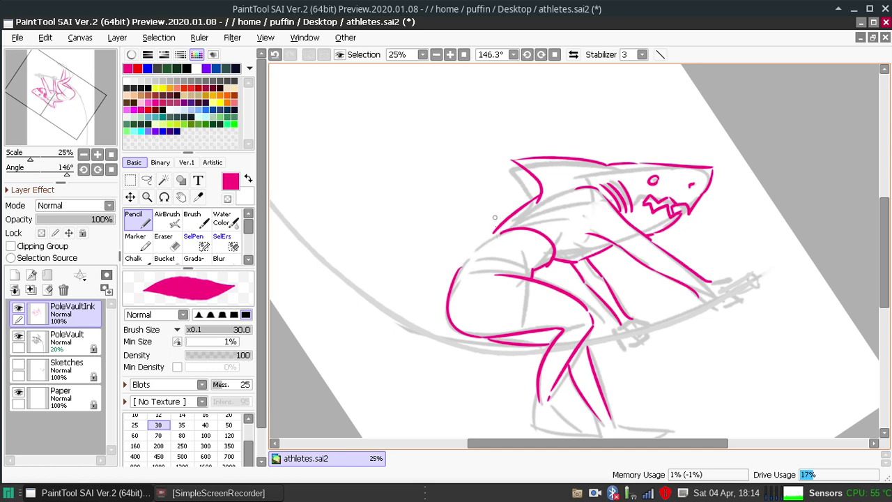
key("ctrl+z")
mouse_move(490, 234)
left_mouse_down()
mouse_move(470, 257)
mouse_move(496, 225)
left_mouse_up()
key("ctrl+z")
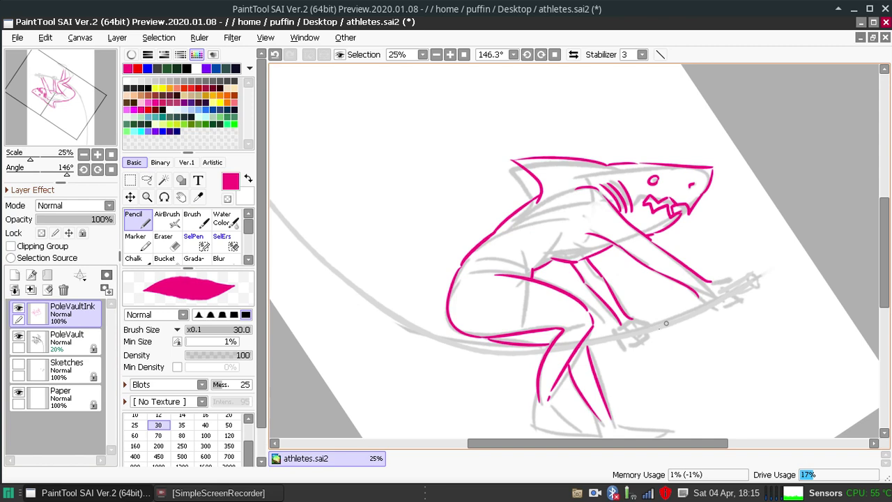
Try to ink the near arm's hand gripping the end of the pole in the unrotated view.
left_click(555, 55)
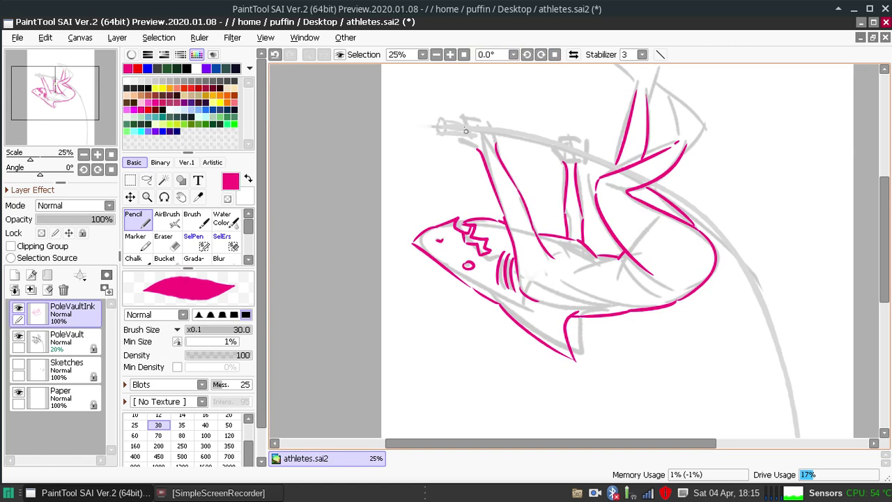
mouse_move(466, 122)
left_mouse_down()
mouse_move(470, 144)
mouse_move(464, 131)
mouse_move(482, 162)
mouse_move(461, 132)
left_mouse_up()
key("ctrl+z")
key("ctrl+z")
key("ctrl+z")
mouse_move(464, 118)
left_mouse_down()
mouse_move(482, 155)
mouse_move(471, 133)
mouse_move(497, 143)
left_mouse_up()
key("ctrl+z")
key("ctrl+z")
key("ctrl+z")
key("ctrl+z")
key("ctrl+z")
key("ctrl+z")
Try to ink the far arm's hand with an angular thumb side and short finger strokes across the pole.
left_click_drag(555, 151, 557, 157)
key("ctrl+z")
left_click_drag(564, 144, 564, 154)
mouse_move(581, 146)
left_mouse_down()
mouse_move(585, 163)
mouse_move(577, 146)
left_mouse_up()
key("ctrl+z")
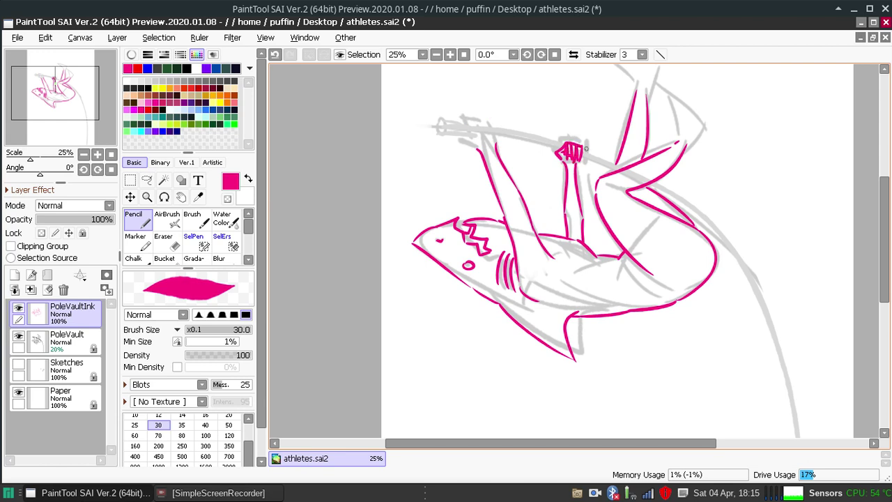
key("ctrl+z")
left_click_drag(580, 142, 584, 147)
key("ctrl+z")
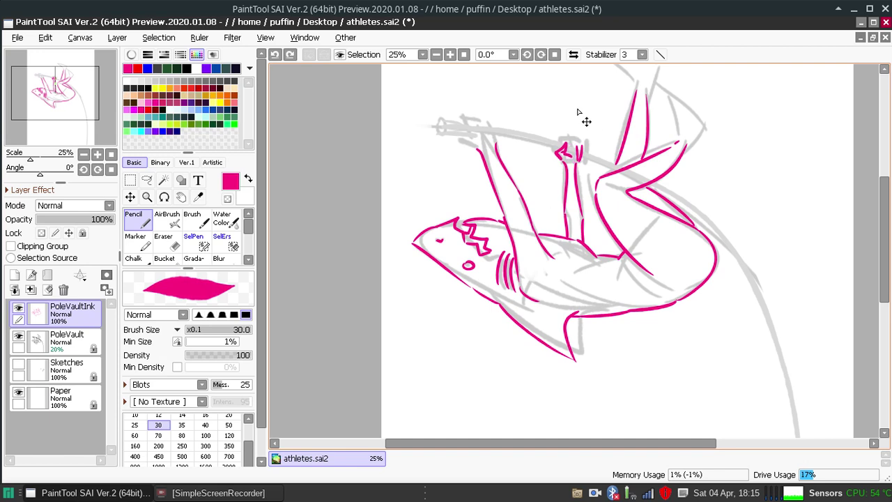
key("ctrl+z")
Ink the far hand as a small rounded fist with finger lines over the pole, redrawing poor strokes.
mouse_move(570, 140)
left_mouse_down()
mouse_move(574, 160)
mouse_move(585, 148)
left_mouse_up()
key("ctrl+z")
key("ctrl+z")
key("ctrl+z")
key("ctrl+z")
key("ctrl+z")
key("ctrl+z")
key("ctrl+z")
key("ctrl+z")
key("ctrl+z")
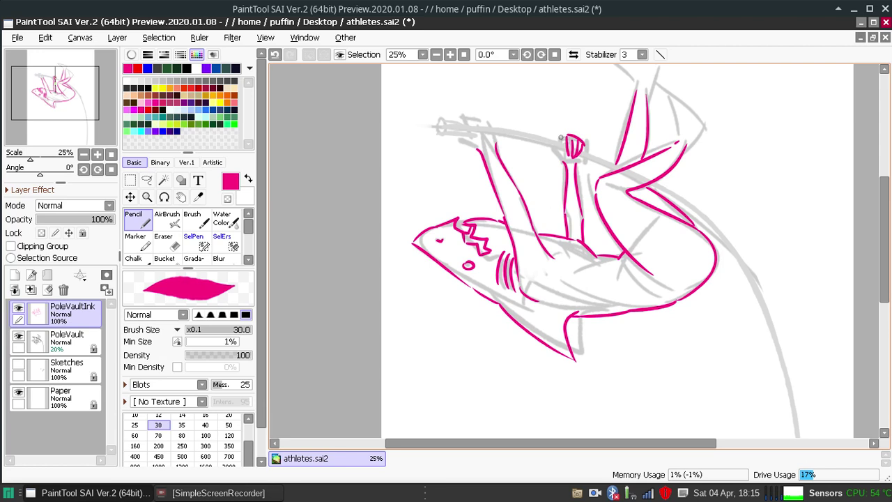
Refine the far fist and outline its palm down to the wrist, redrawing poor strokes.
key("ctrl+z")
mouse_move(562, 122)
left_mouse_down()
mouse_move(558, 132)
mouse_move(567, 123)
mouse_move(572, 132)
left_mouse_up()
key("ctrl+z")
key("ctrl+z")
key("ctrl+z")
key("ctrl+z")
key("ctrl+z")
left_click_drag(568, 136, 586, 156)
key("ctrl+z")
key("ctrl+z")
key("ctrl+z")
key("ctrl+z")
key("ctrl+z")
key("ctrl+z")
key("ctrl+z")
mouse_move(561, 133)
left_mouse_down()
mouse_move(561, 166)
mouse_move(557, 155)
mouse_move(581, 168)
left_mouse_up()
key("ctrl+z")
key("ctrl+z")
key("ctrl+z")
key("ctrl+z")
key("ctrl+z")
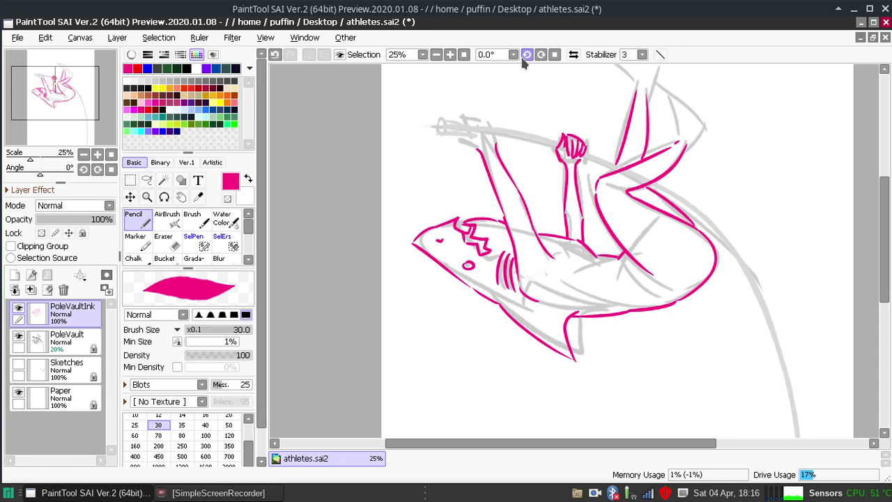
Compare the far hand with and without its palm outline in a rotated view, leaving the outline undone.
left_click_drag(541, 58, 545, 77)
key("ctrl+z")
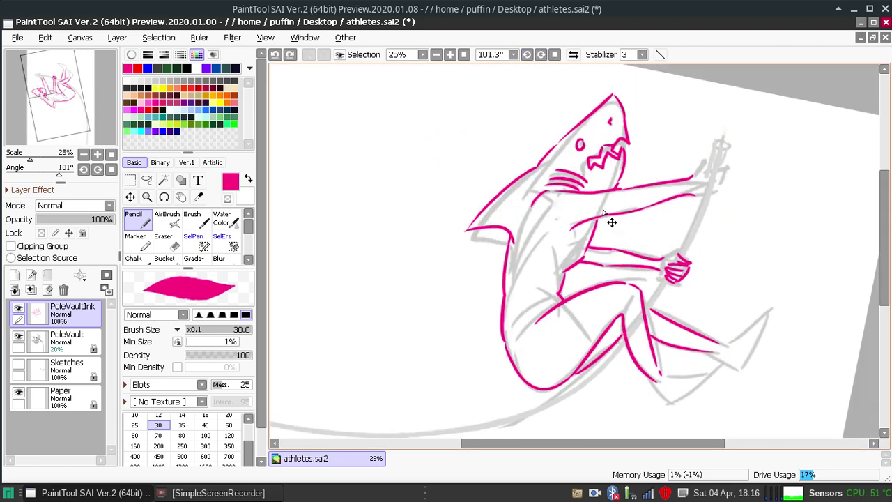
key("ctrl+y")
key("ctrl+z")
key("ctrl+y")
key("ctrl+z")
key("ctrl+y")
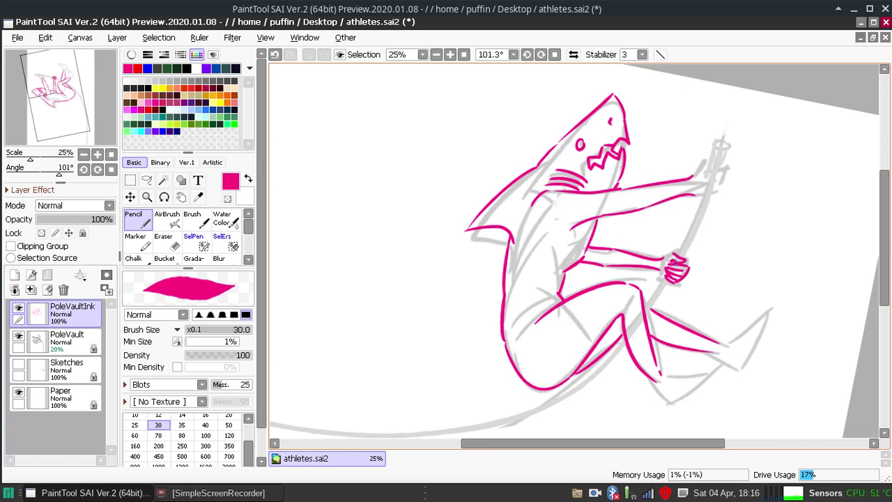
key("ctrl+z")
key("ctrl+y")
key("ctrl+z")
key("ctrl+y")
key("ctrl+z")
key("ctrl+y")
key("ctrl+z")
key("ctrl+y")
key("ctrl+z")
key("ctrl+y")
key("ctrl+z")
key("ctrl+y")
key("ctrl+z")
key("ctrl+y")
key("ctrl+z")
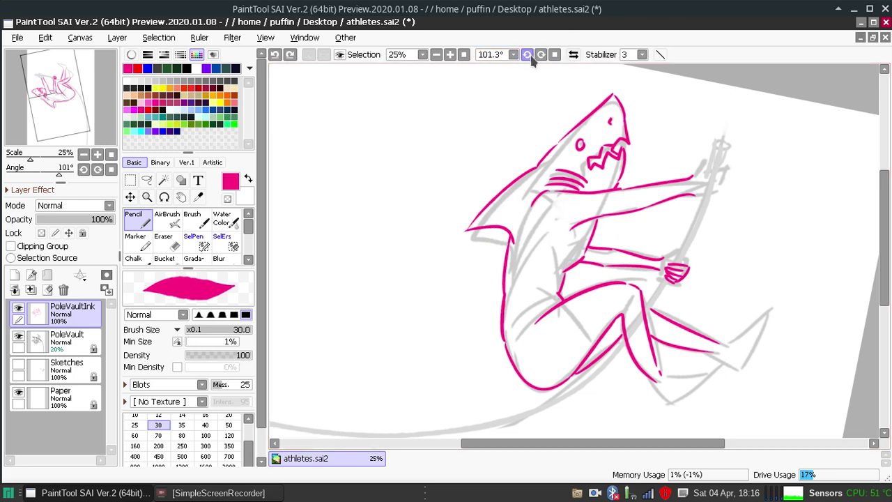
Add a new layer above PoleVaultInk and choose blue as the drawing colour.
left_click(553, 55)
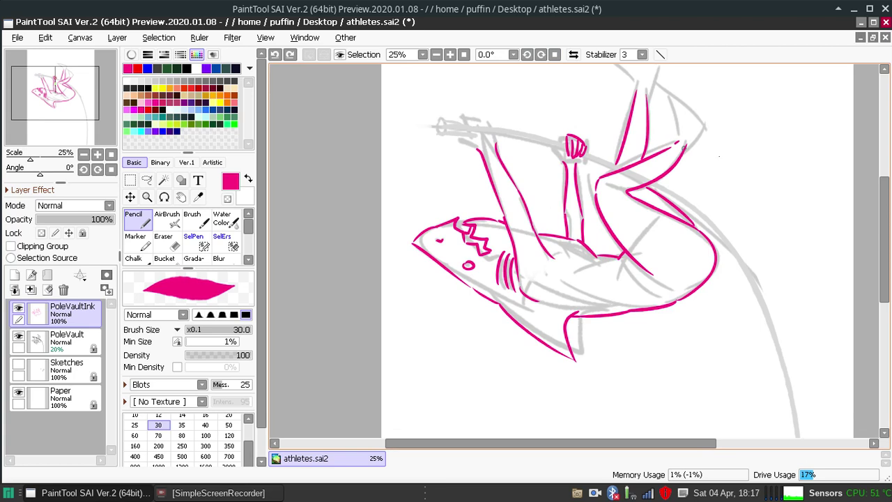
mouse_move(883, 237)
left_mouse_down()
mouse_move(884, 251)
mouse_move(883, 243)
left_mouse_up()
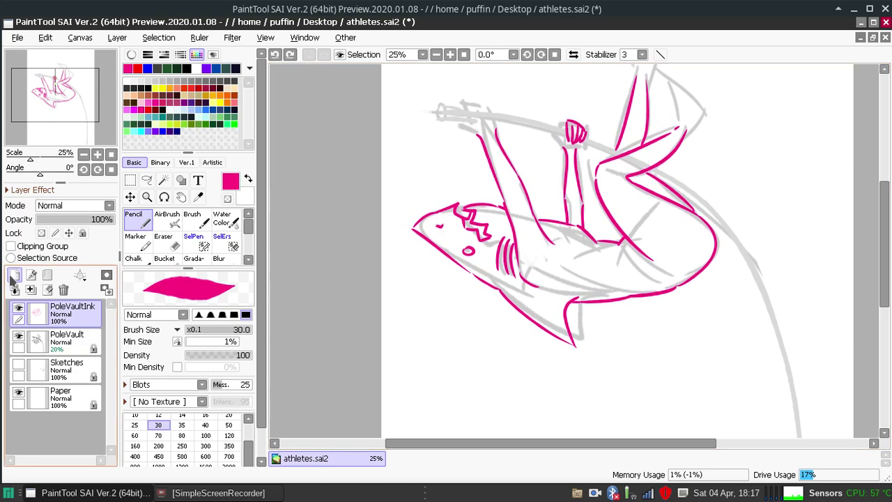
left_click(15, 275)
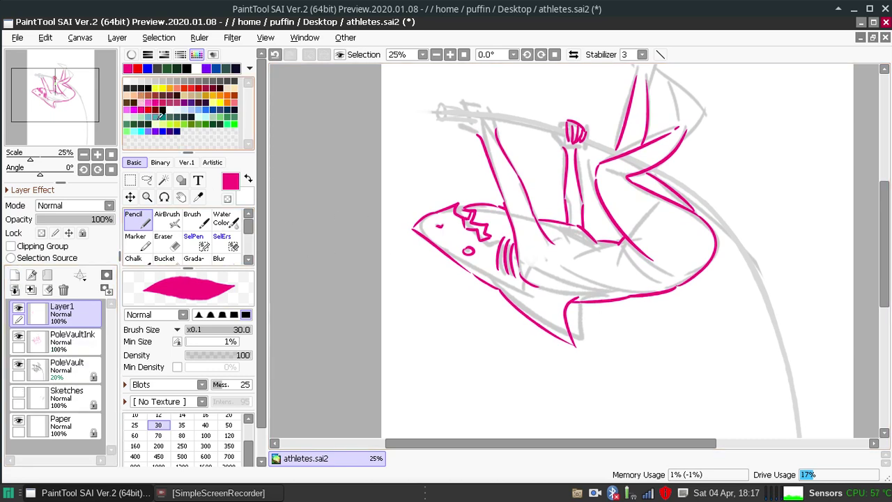
left_click(247, 179)
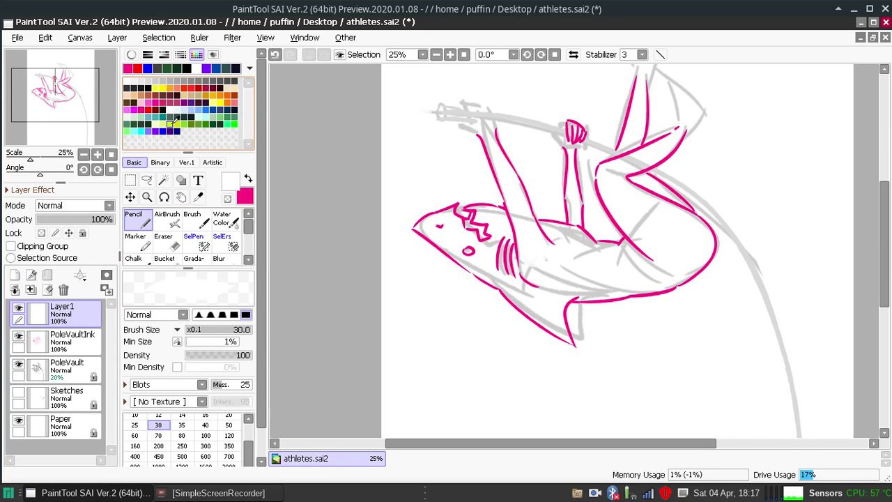
left_click_drag(170, 123, 220, 64)
left_click(165, 129)
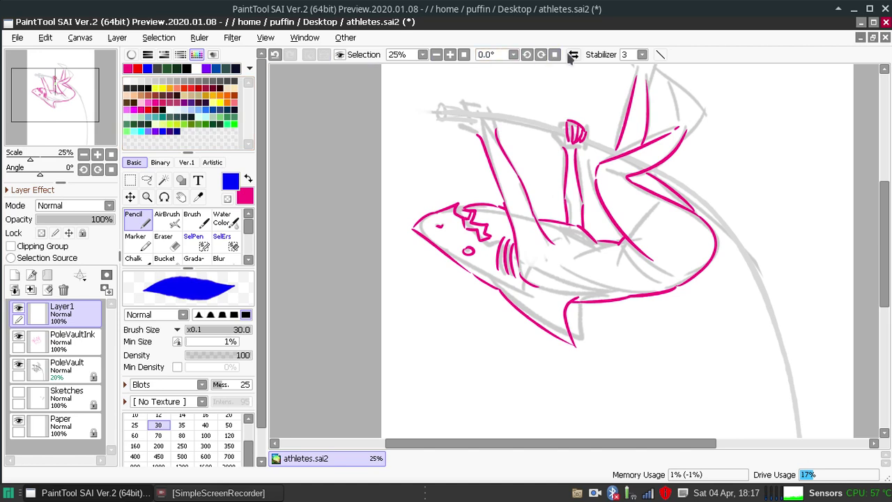
Draw the clothing's rounded blue armhole from the near shoulder down and around to the armpit, with the shark turned upright.
left_click(541, 55)
left_click_drag(541, 55, 542, 56)
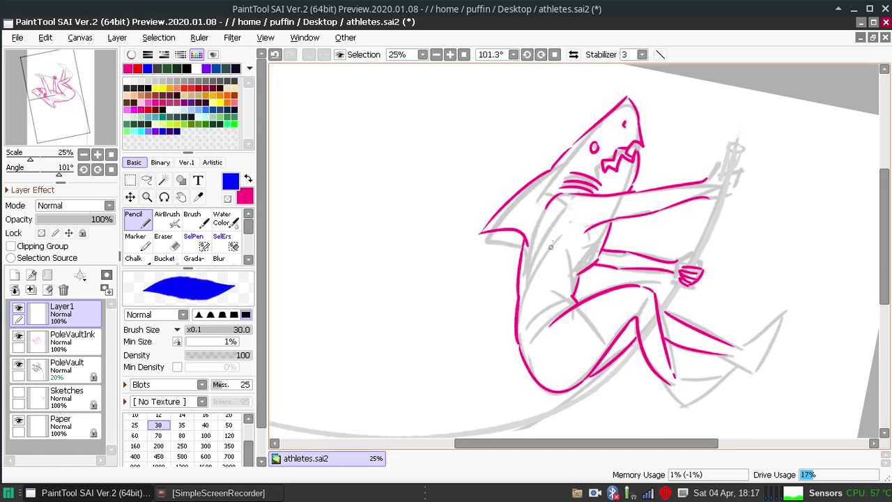
mouse_move(547, 209)
left_mouse_down()
mouse_move(534, 249)
mouse_move(572, 242)
left_mouse_up()
key("ctrl+z")
left_click_drag(544, 207, 584, 234)
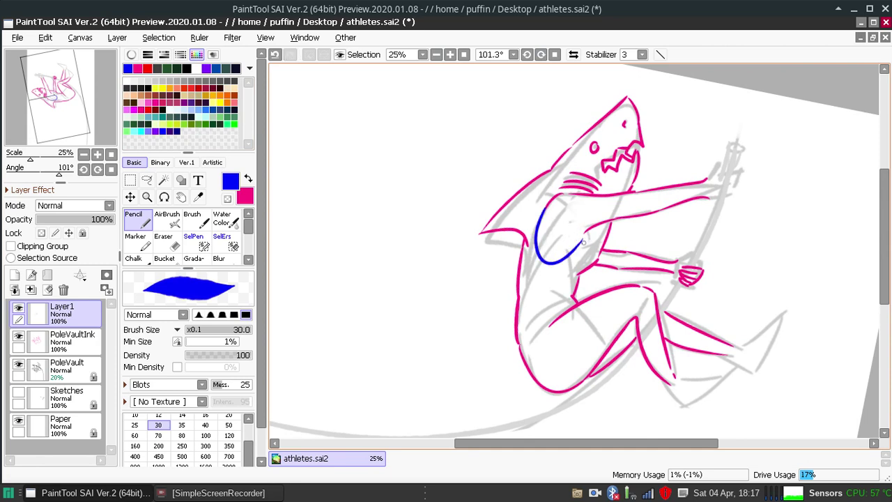
Try a short blue curve under the near arm at the chest edge and moving Layer1 beneath PoleVaultInk.
mouse_move(587, 231)
left_mouse_down()
mouse_move(596, 252)
mouse_move(605, 242)
left_mouse_up()
key("ctrl+z")
key("ctrl+z")
key("ctrl+z")
key("ctrl+z")
left_click_drag(66, 314, 69, 345)
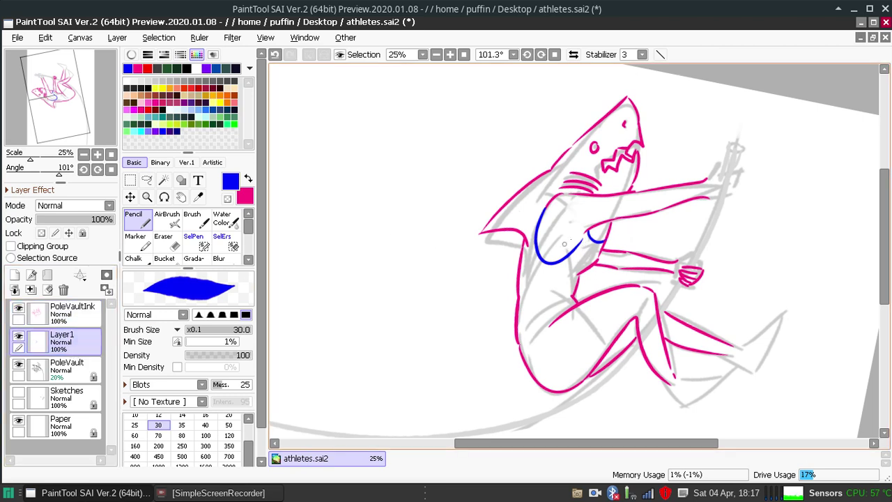
key("ctrl+z")
key("ctrl+z")
Move Layer1 beneath PoleVaultInk and rename it PVclothes.
left_click_drag(70, 317, 77, 355)
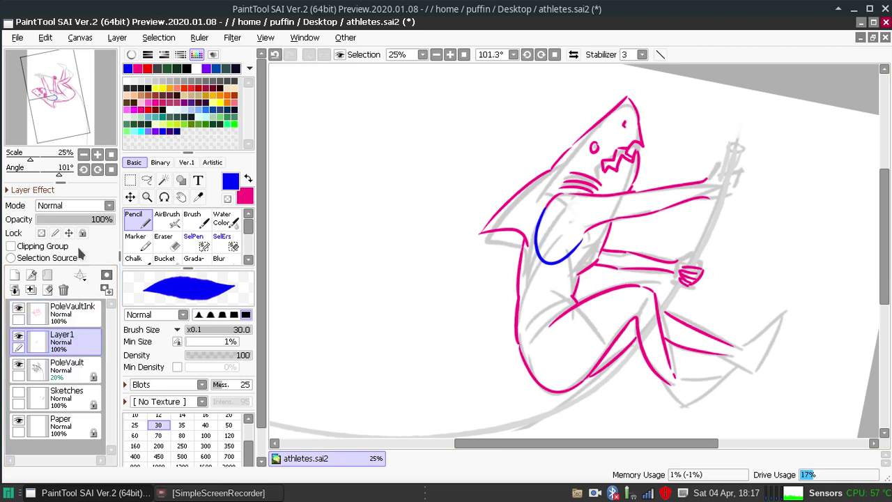
left_click(78, 319)
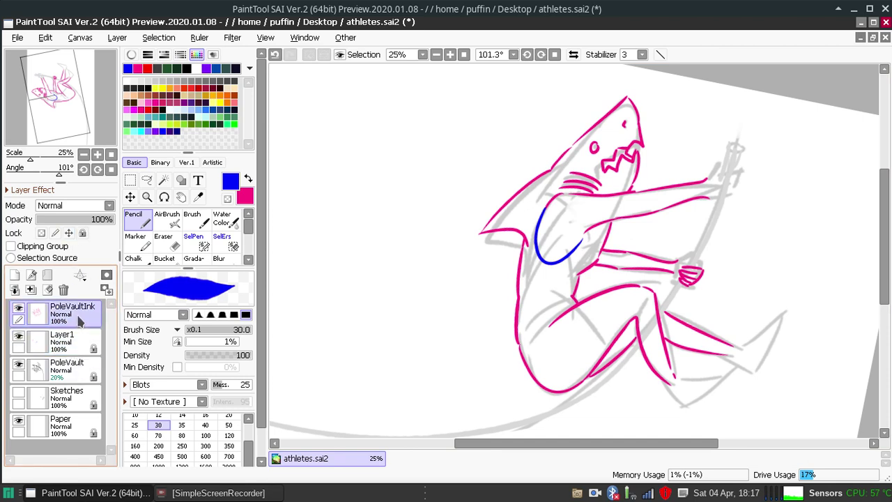
double_click(74, 334)
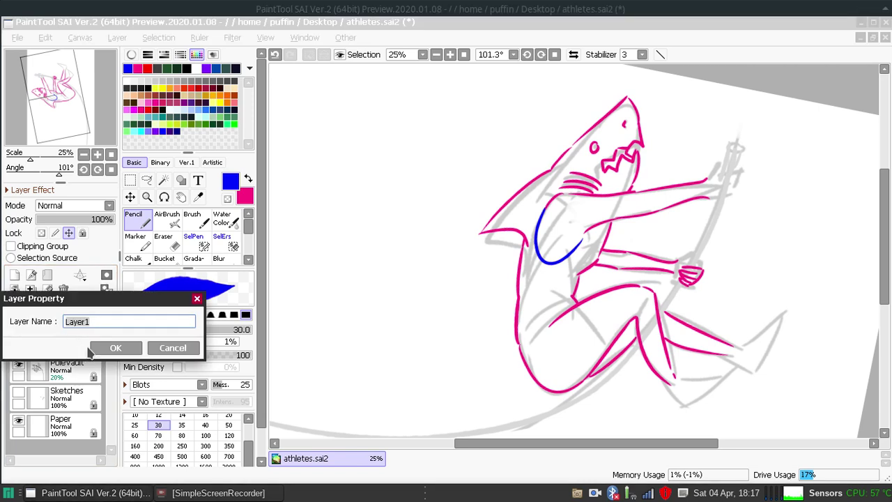
type("PV")
key("BackSpace")
type("Vclothes")
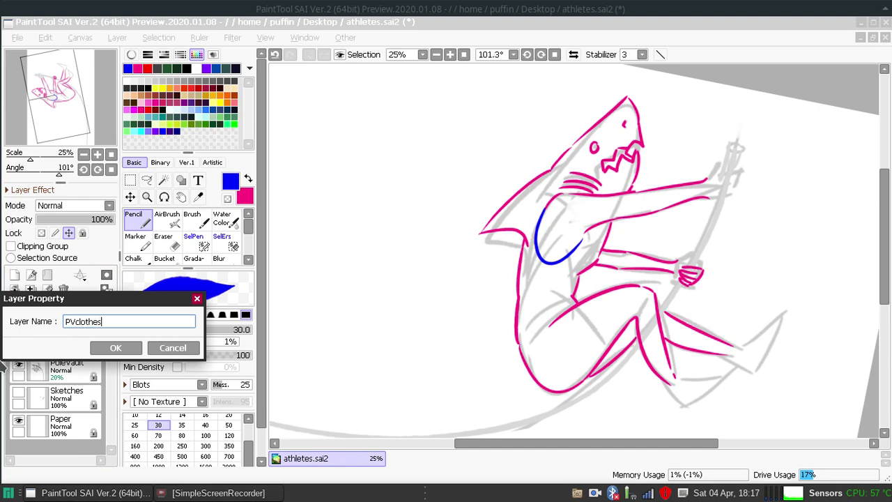
key("Return")
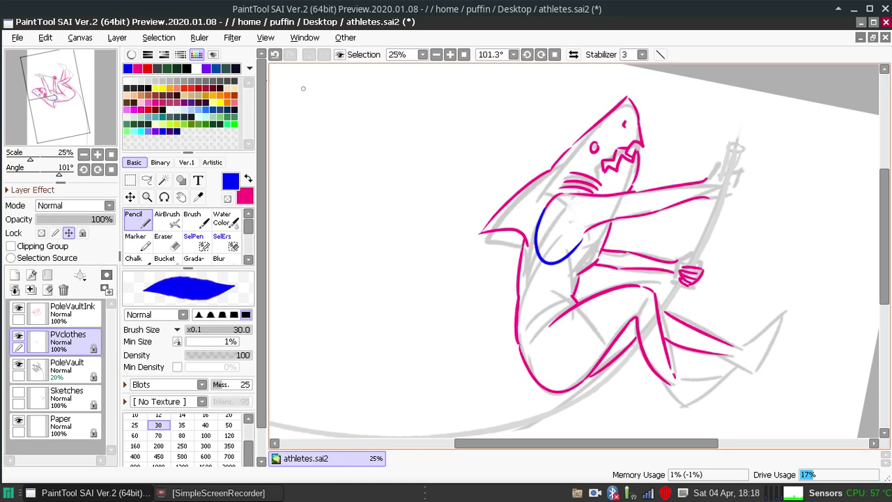
Save the athletes.sai2 document.
left_click(17, 38)
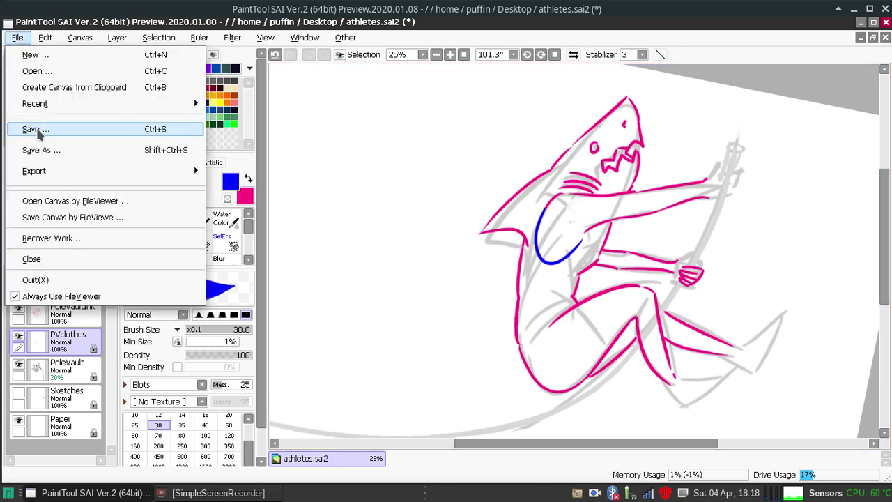
left_click(32, 127)
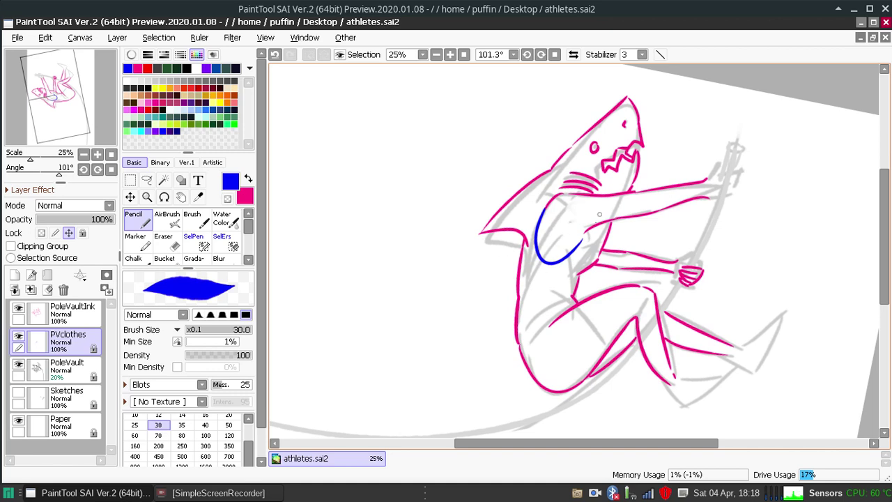
Ink a short blue clothing curve just below the near arm at the chest edge, redrawing poor strokes.
mouse_move(589, 232)
left_mouse_down()
mouse_move(597, 253)
mouse_move(603, 245)
mouse_move(589, 246)
left_mouse_up()
key("ctrl+z")
key("ctrl+z")
key("ctrl+z")
key("ctrl+z")
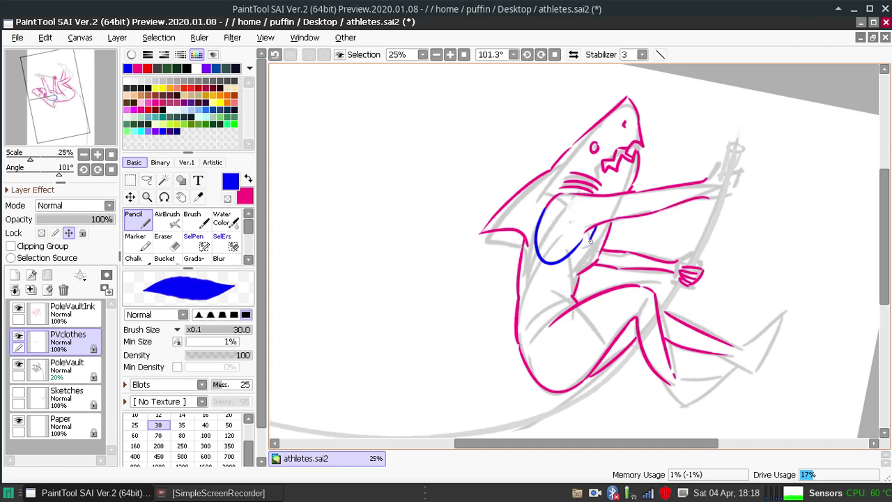
key("ctrl+z")
left_click_drag(604, 228, 597, 244)
Try to ink the clothing's outer blue edge from the back below the dorsal fin up over the shoulder.
mouse_move(528, 232)
left_mouse_down()
mouse_move(529, 278)
mouse_move(542, 210)
left_mouse_up()
key("ctrl+z")
key("ctrl+z")
left_click_drag(520, 263, 546, 196)
key("ctrl+z")
key("ctrl+z")
left_click_drag(523, 256, 546, 197)
key("ctrl+z")
left_click_drag(525, 252, 556, 195)
key("ctrl+z")
Try Pencil size 10, and ink the clothing's outer blue edge from the back up to the gills at size 20.
left_click(135, 415)
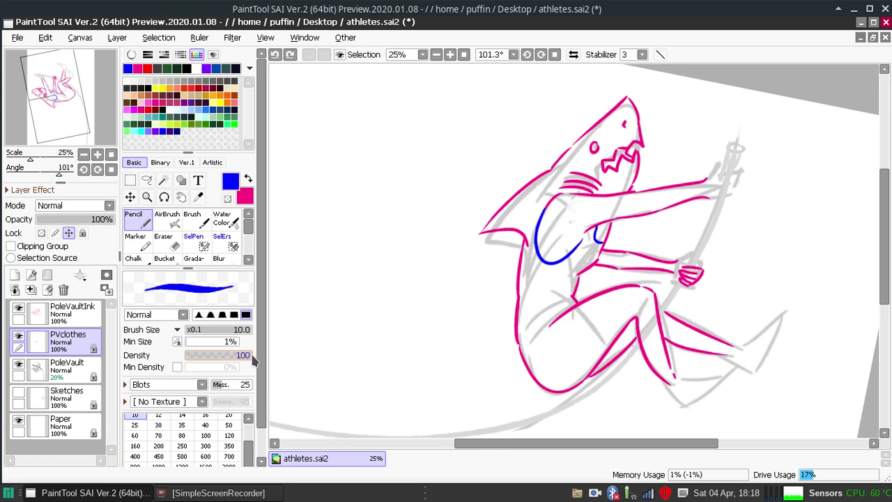
left_click_drag(526, 256, 553, 192)
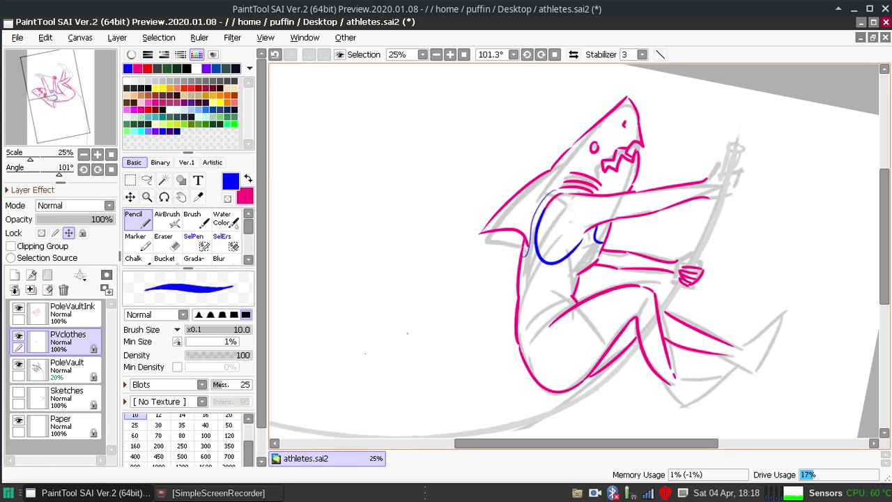
left_click(228, 416)
key("ctrl+z")
left_click_drag(520, 258, 552, 192)
key("ctrl+z")
left_click_drag(527, 256, 557, 192)
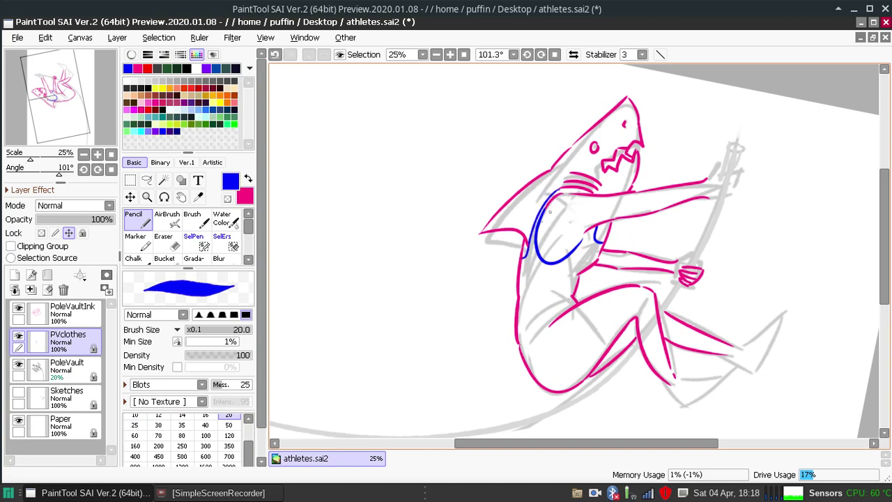
Try to re-ink the top of the clothing's outer blue edge where it meets the gills.
key("ctrl+z")
key("ctrl+z")
key("ctrl+y")
key("ctrl+z")
key("ctrl+y")
key("ctrl+z")
key("ctrl+y")
key("ctrl+z")
key("ctrl+y")
key("ctrl+z")
key("ctrl+y")
key("ctrl+z")
key("ctrl+y")
key("ctrl+z")
key("ctrl+y")
key("ctrl+z")
Erase the outer blue edge's tip near the gills and re-ink it as a thin curve over the shoulder.
key("e")
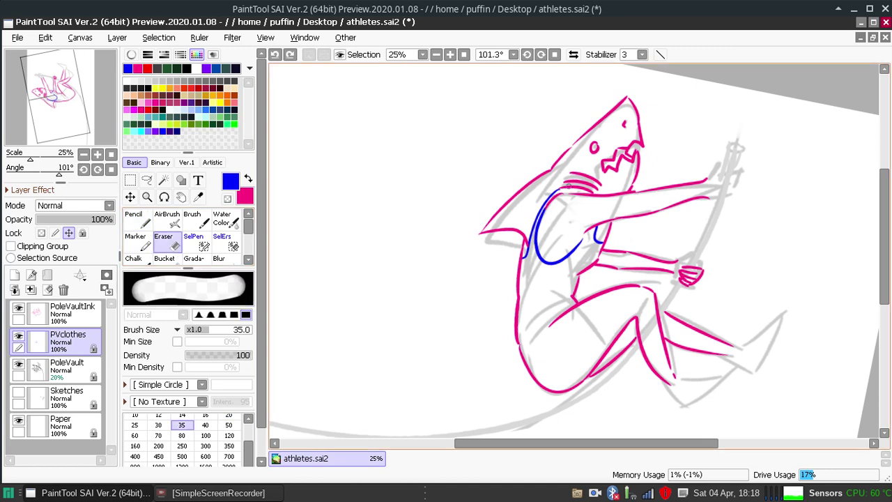
left_click(559, 185)
key("n")
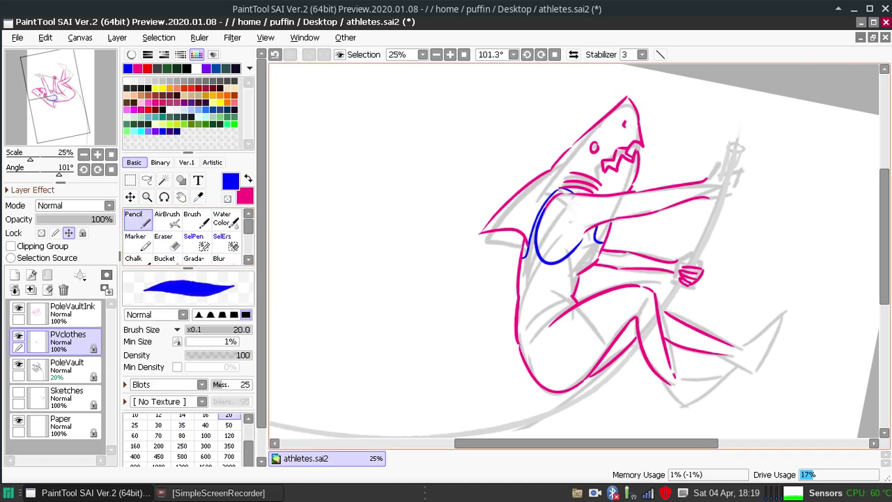
key("ctrl+z")
key("ctrl+y")
key("ctrl+z")
key("ctrl+y")
key("ctrl+z")
left_click(572, 54)
key("ctrl+y")
key("ctrl+z")
key("ctrl+y")
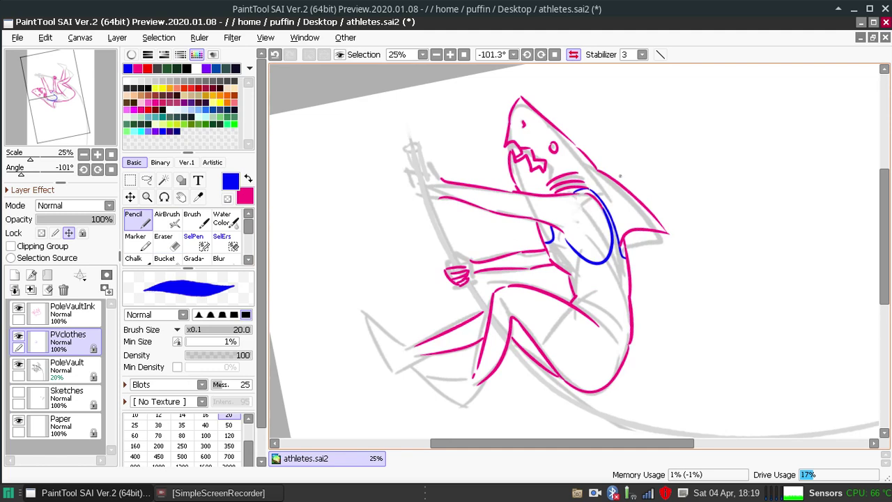
left_click(572, 54)
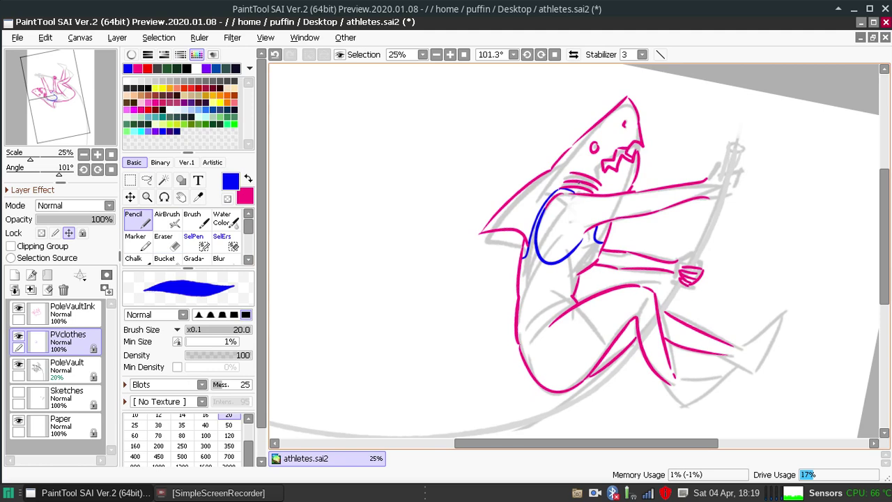
Try repeated replacements for the blue shoulder curve between the outer edge and the gills.
key("h")
key("ctrl+z")
key("ctrl+y")
key("ctrl+z")
key("ctrl+y")
key("ctrl+z")
key("ctrl+y")
key("ctrl+z")
key("ctrl+y")
key("ctrl+z")
key("ctrl+y")
key("ctrl+z")
key("ctrl+y")
key("ctrl+z")
key("ctrl+y")
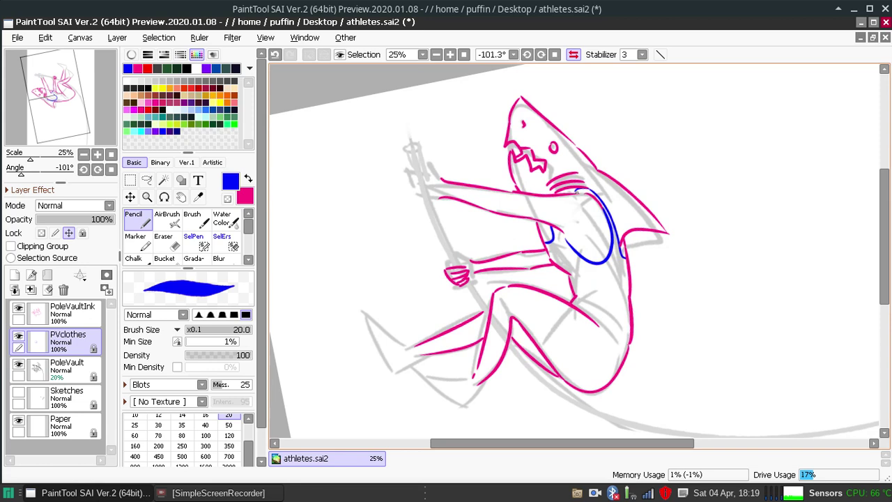
key("ctrl+z")
key("ctrl+y")
key("ctrl+z")
key("ctrl+y")
key("ctrl+z")
key("ctrl+y")
key("ctrl+z")
key("ctrl+y")
key("ctrl+z")
key("ctrl+y")
key("ctrl+z")
key("ctrl+y")
key("ctrl+z")
key("ctrl+y")
key("ctrl+z")
key("ctrl+y")
key("ctrl+z")
key("ctrl+y")
Erase the blue shoulder curve from the gills back to the top of the outer clothing edge.
key("e")
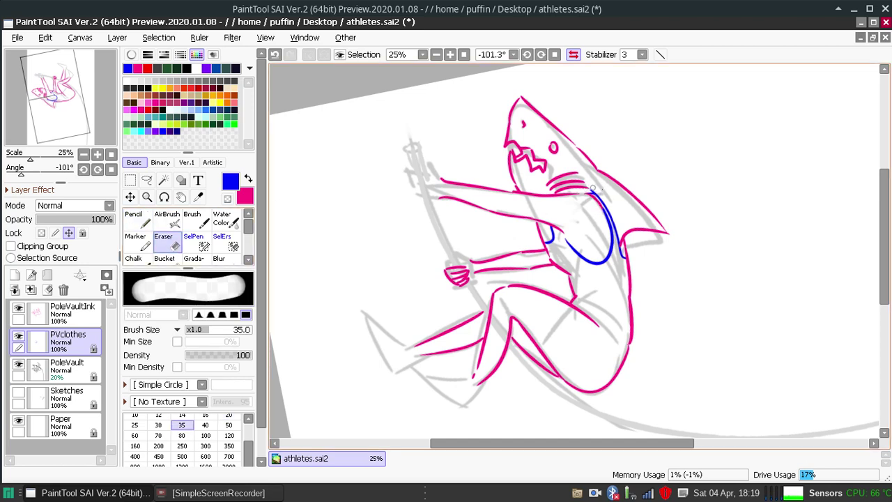
key("ctrl+z")
key("ctrl+y")
key("ctrl+z")
key("ctrl+y")
Ink a short blue stroke joining the outer clothing edge to the shoulder with the Pencil at size 25, redrawing poor strokes.
left_click(135, 217)
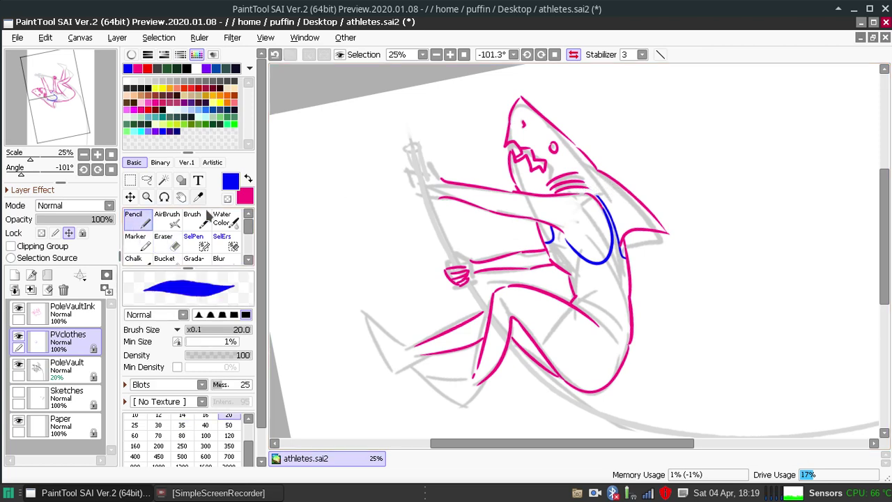
left_click(134, 424)
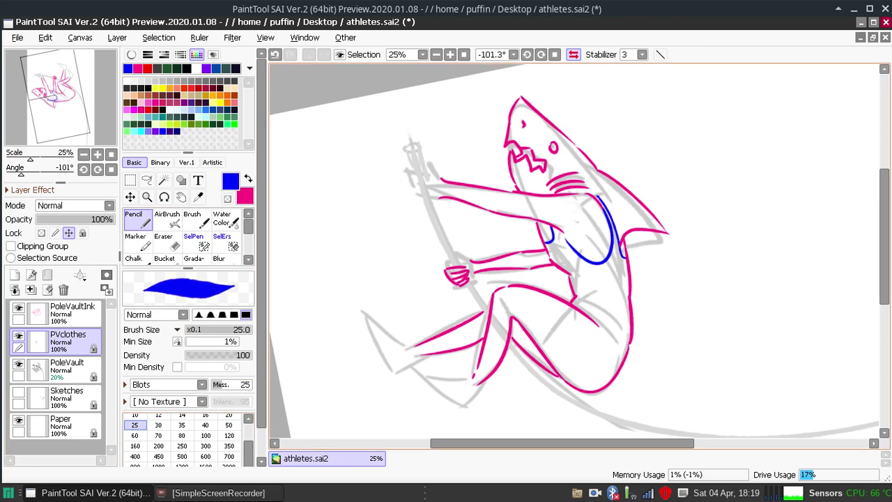
left_click_drag(590, 194, 599, 201)
key("ctrl+z")
key("ctrl+y")
key("ctrl+z")
key("ctrl+y")
key("ctrl+z")
key("ctrl+y")
key("ctrl+z")
key("ctrl+y")
left_click(572, 54)
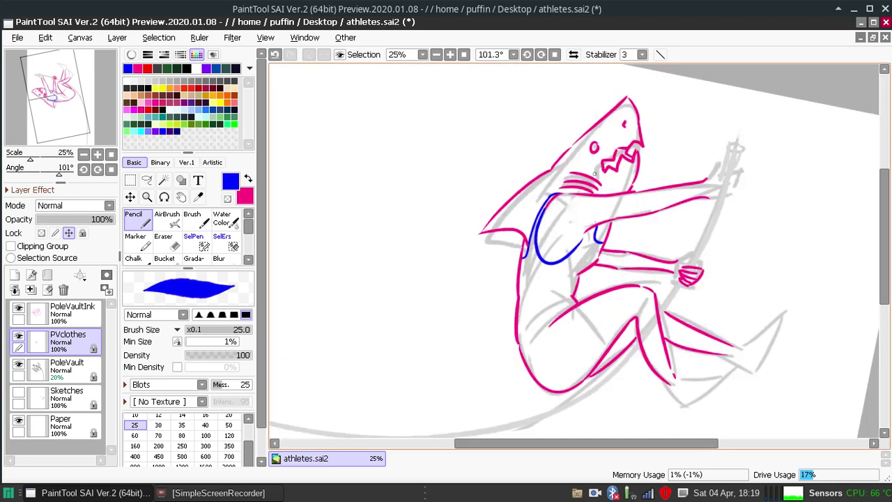
Try to ink a blue shirt hem across the torso from the back to the belly.
mouse_move(581, 272)
left_mouse_down()
mouse_move(549, 288)
mouse_move(582, 276)
left_mouse_up()
key("ctrl+z")
key("ctrl+z")
key("ctrl+z")
left_click_drag(521, 297, 584, 270)
key("ctrl+z")
left_click_drag(521, 291, 579, 275)
key("ctrl+z")
Try to ink the blue waistline between the lower back and the belly notch just above the thigh.
left_click_drag(517, 333, 570, 299)
key("ctrl+z")
left_click_drag(516, 333, 572, 295)
key("ctrl+z")
left_click_drag(517, 330, 570, 300)
key("ctrl+z")
left_click_drag(516, 332, 571, 298)
key("ctrl+z")
mouse_move(516, 331)
left_mouse_down()
mouse_move(573, 295)
mouse_move(518, 331)
left_mouse_up()
key("ctrl+z")
key("ctrl+z")
left_click_drag(572, 297, 521, 331)
key("ctrl+z")
left_click_drag(572, 297, 516, 337)
key("ctrl+z")
mouse_move(572, 297)
left_mouse_down()
mouse_move(538, 310)
mouse_move(530, 340)
mouse_move(571, 299)
mouse_move(519, 332)
left_mouse_up()
key("ctrl+z")
key("ctrl+z")
key("ctrl+z")
left_click_drag(573, 297, 518, 330)
key("ctrl+z")
Ink the blue waistline as a shallow curve from the lower back to the top of the thigh, redrawing poor strokes.
left_click_drag(518, 330, 571, 307)
key("ctrl+z")
left_click_drag(520, 337, 558, 317)
key("ctrl+z")
left_click_drag(520, 337, 565, 313)
key("ctrl+z")
key("ctrl+z")
left_click_drag(519, 333, 565, 314)
key("ctrl+z")
left_click_drag(517, 332, 579, 306)
Set the Pencil size to 30 and try to ink a blue shirt hem above the waistline.
left_click(158, 424)
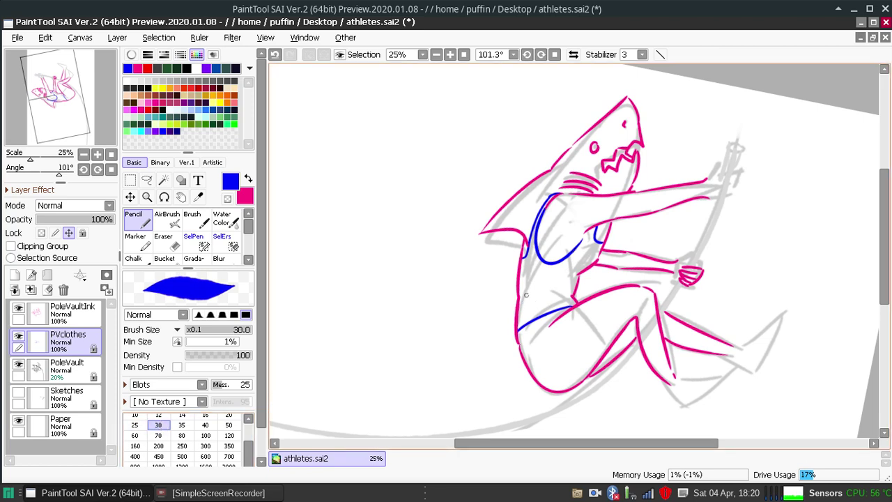
mouse_move(522, 293)
left_mouse_down()
mouse_move(583, 266)
mouse_move(564, 276)
mouse_move(583, 265)
left_mouse_up()
key("ctrl+z")
key("ctrl+z")
key("ctrl+z")
mouse_move(546, 294)
left_mouse_down()
mouse_move(577, 274)
mouse_move(571, 291)
mouse_move(575, 285)
left_mouse_up()
key("ctrl+z")
key("ctrl+z")
key("ctrl+z")
key("ctrl+z")
key("ctrl+z")
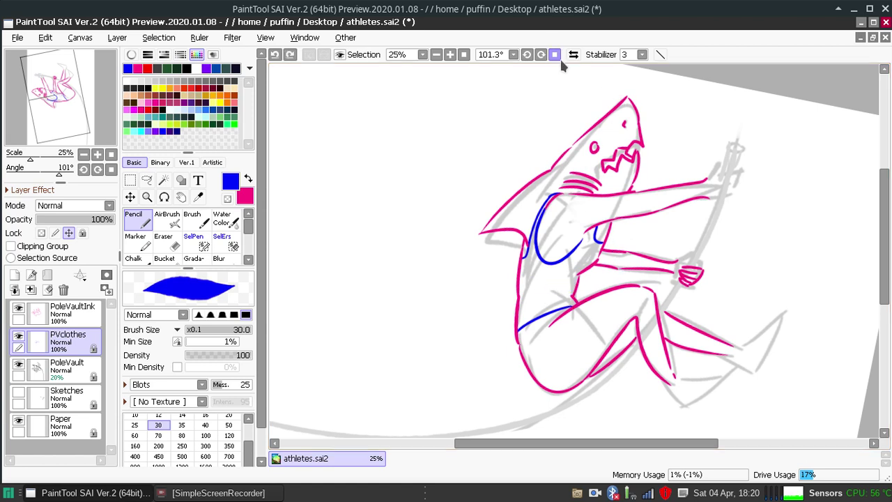
Ink the clothing's blue belly edge from the far arm to the front of the waistline, redrawing poor strokes.
left_click(555, 55)
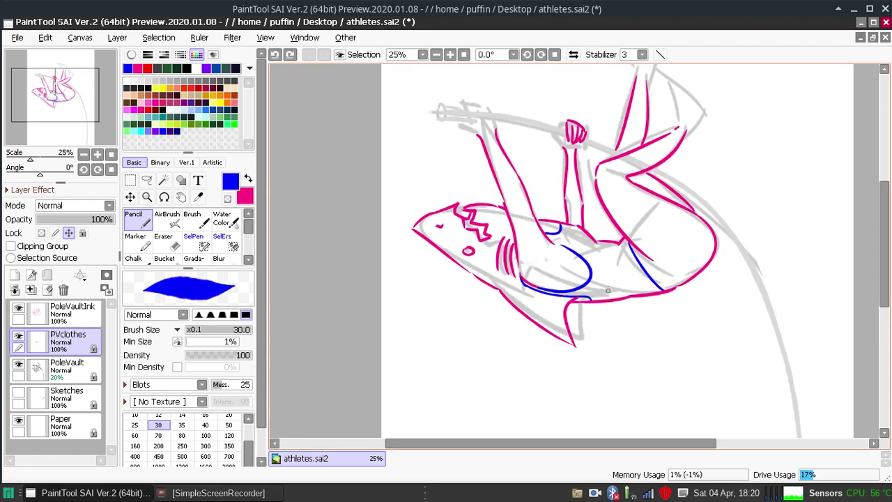
mouse_move(588, 236)
left_mouse_down()
mouse_move(622, 241)
mouse_move(624, 231)
mouse_move(625, 240)
left_mouse_up()
key("ctrl+z")
key("ctrl+z")
key("ctrl+z")
key("ctrl+z")
key("ctrl+z")
key("ctrl+z")
key("ctrl+z")
key("ctrl+z")
key("ctrl+z")
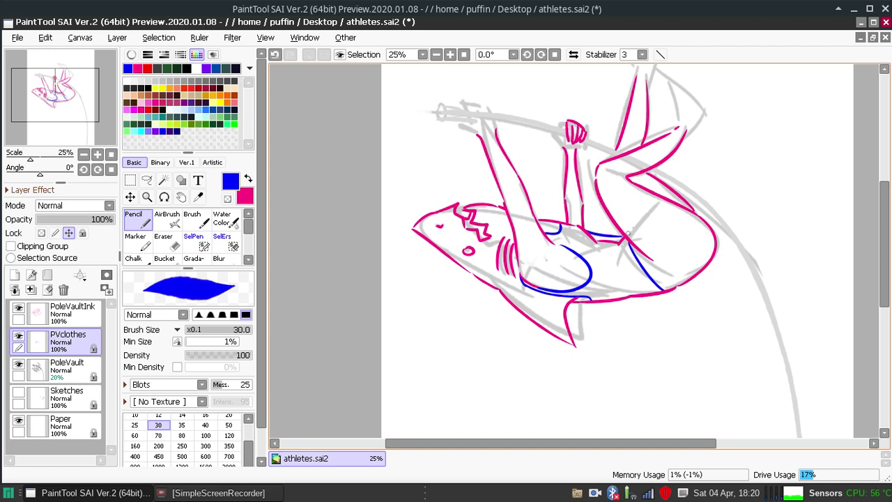
Ink the shorts' leg opening in dark purple, curving from the front of the waistline to the underside of the thigh, redrawing poor strokes.
left_click(157, 128)
left_click(196, 98)
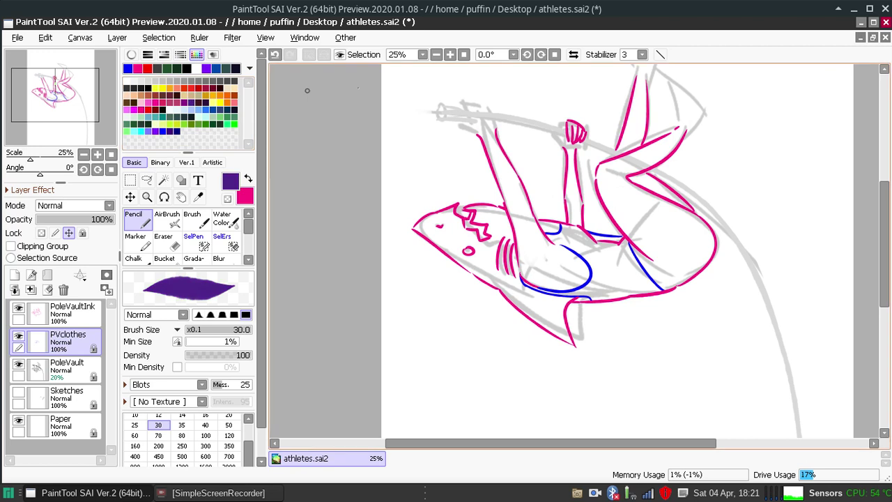
left_click(541, 55)
left_click_drag(540, 58, 542, 56)
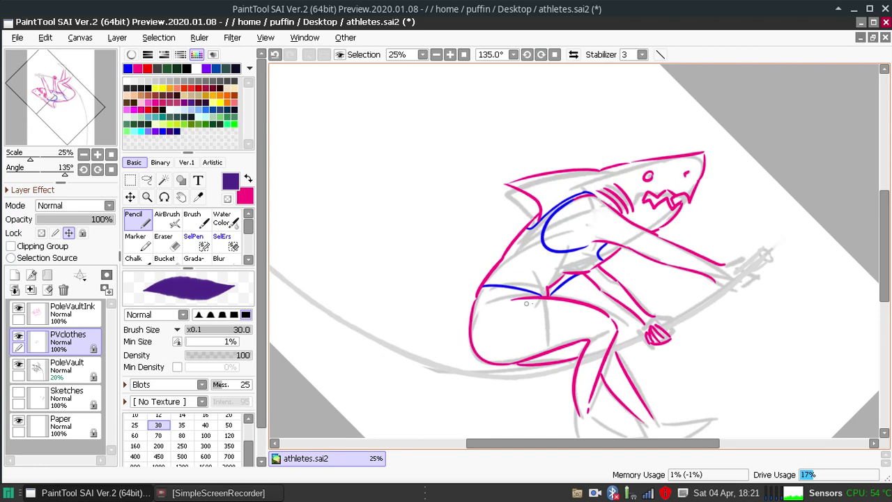
left_click_drag(548, 298, 531, 341)
key("ctrl+z")
left_click_drag(545, 297, 542, 349)
key("ctrl+z")
left_click_drag(547, 299, 541, 355)
key("ctrl+z")
left_click_drag(545, 300, 543, 351)
key("ctrl+z")
mouse_move(548, 299)
left_mouse_down()
mouse_move(550, 355)
mouse_move(543, 329)
mouse_move(534, 356)
left_mouse_up()
key("ctrl+z")
key("ctrl+z")
left_click_drag(546, 299, 533, 355)
key("ctrl+z")
left_click_drag(549, 306, 542, 353)
key("ctrl+z")
left_click_drag(547, 298, 532, 354)
key("ctrl+z")
left_click_drag(543, 299, 524, 358)
key("ctrl+z")
left_click_drag(546, 298, 533, 355)
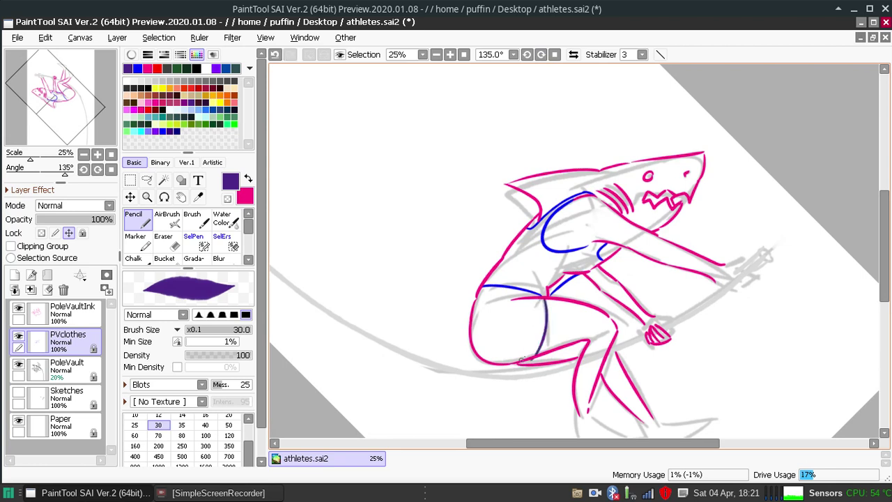
key("ctrl+z")
mouse_move(548, 300)
left_mouse_down()
mouse_move(543, 342)
mouse_move(531, 354)
left_mouse_up()
key("Home")
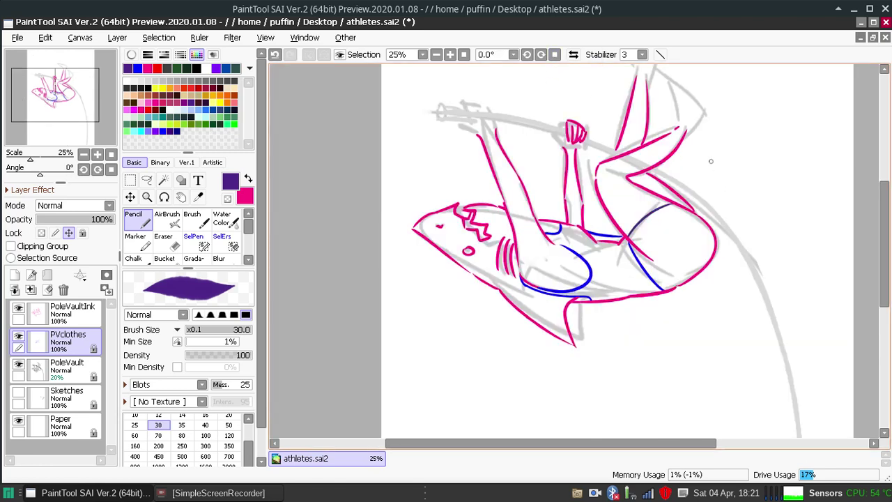
Ink curved purple kneepad bands across the bent knees on the PVclothes layer, redrawing poor strokes.
left_click_drag(614, 164, 631, 172)
key("ctrl+z")
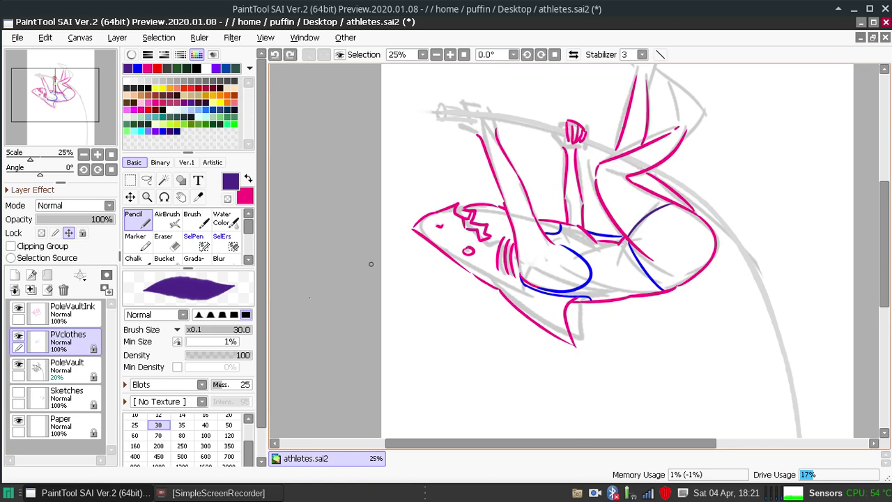
left_click(159, 107)
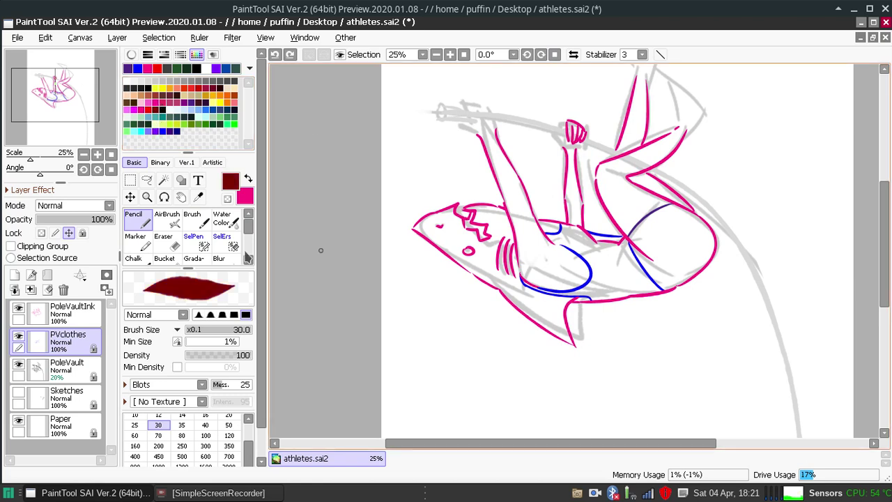
left_click(186, 102)
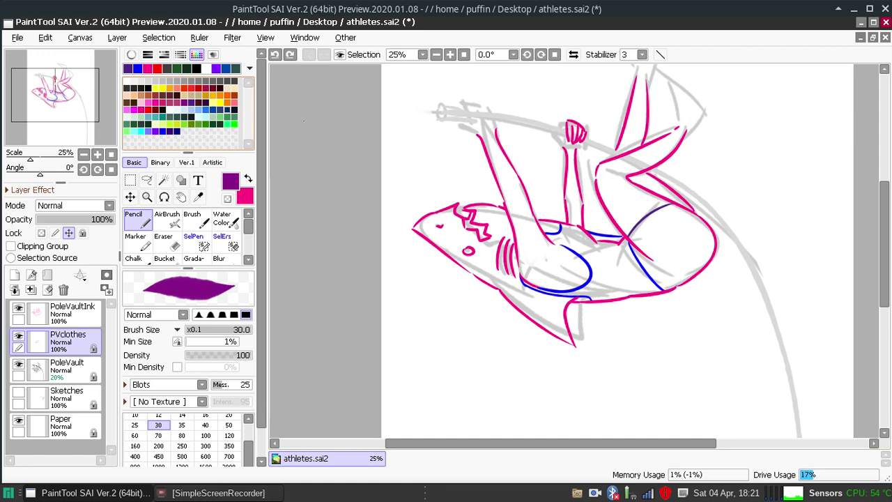
mouse_move(599, 186)
left_mouse_down()
mouse_move(629, 190)
mouse_move(624, 179)
mouse_move(629, 192)
mouse_move(626, 176)
left_mouse_up()
key("ctrl+z")
key("ctrl+z")
key("ctrl+z")
key("ctrl+z")
key("ctrl+z")
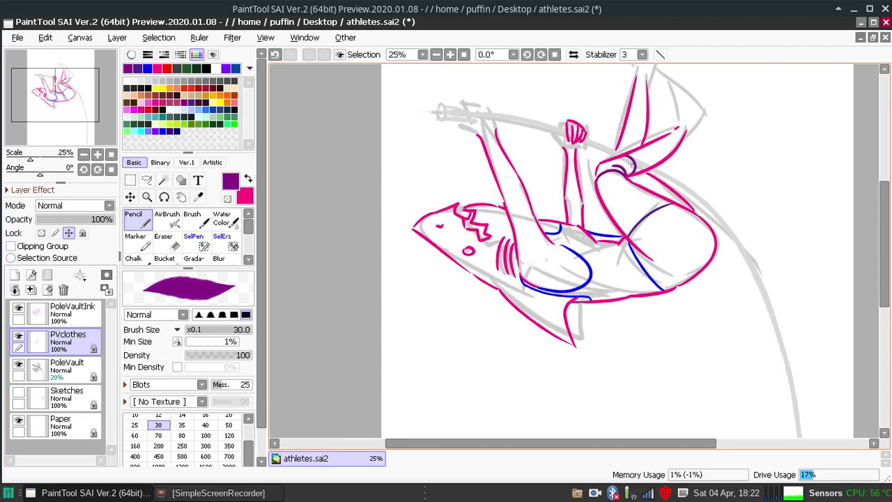
left_click_drag(621, 161, 640, 199)
key("ctrl+z")
left_click_drag(599, 178, 604, 197)
left_click(164, 241)
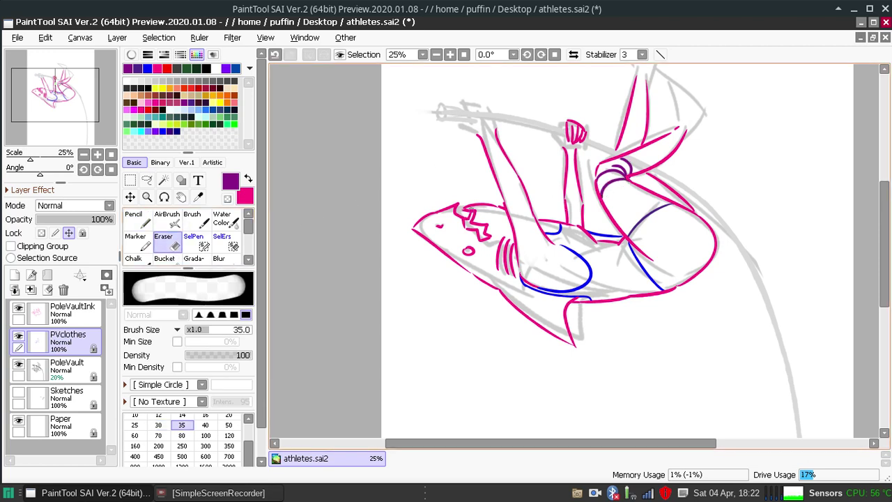
Ink a curved red sock line across the slanted shin with the Pencil at size 30, redrawing poor strokes.
left_click(149, 108)
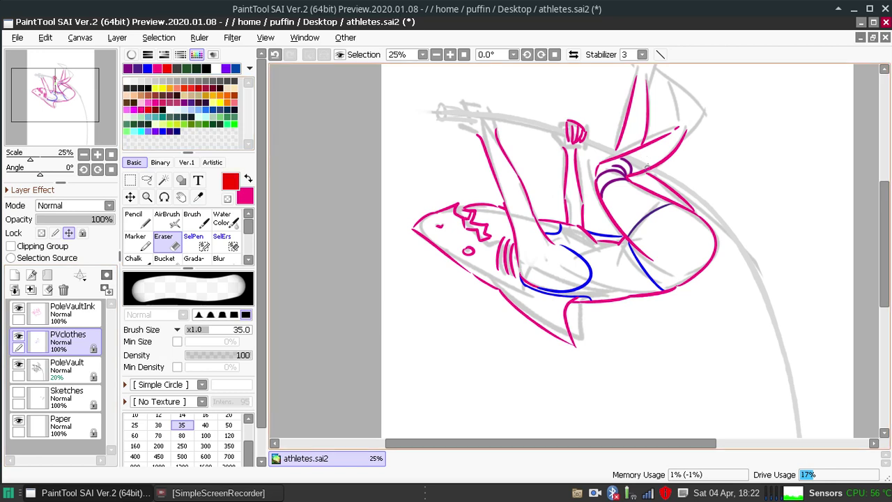
left_click(139, 222)
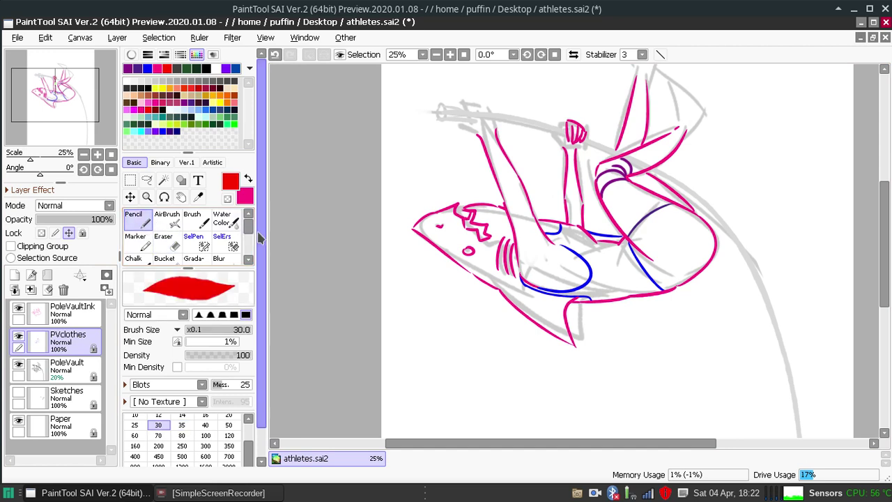
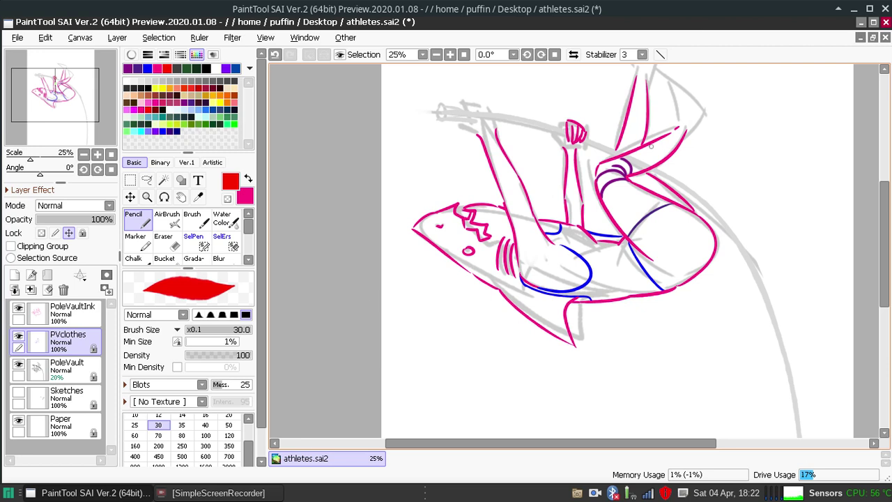
mouse_move(649, 143)
left_mouse_down()
mouse_move(664, 161)
mouse_move(643, 170)
mouse_move(651, 166)
left_mouse_up()
key("ctrl+z")
key("ctrl+z")
key("ctrl+z")
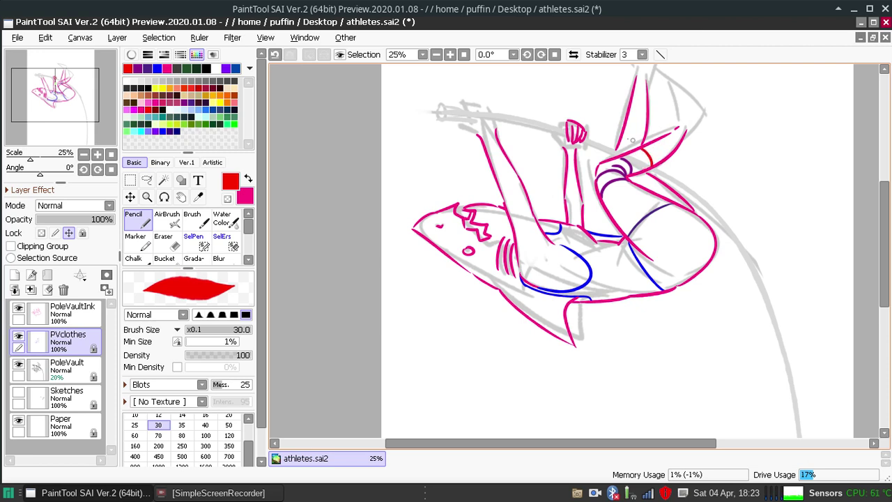
Ink a matching curved red sock line across the upright shin, redrawing poor strokes.
left_click_drag(622, 130, 645, 138)
key("ctrl+z")
key("ctrl+z")
key("ctrl+z")
left_click_drag(623, 129, 650, 130)
key("ctrl+z")
key("ctrl+z")
key("ctrl+z")
key("ctrl+z")
key("ctrl+z")
key("ctrl+z")
key("ctrl+z")
key("ctrl+z")
left_click(163, 240)
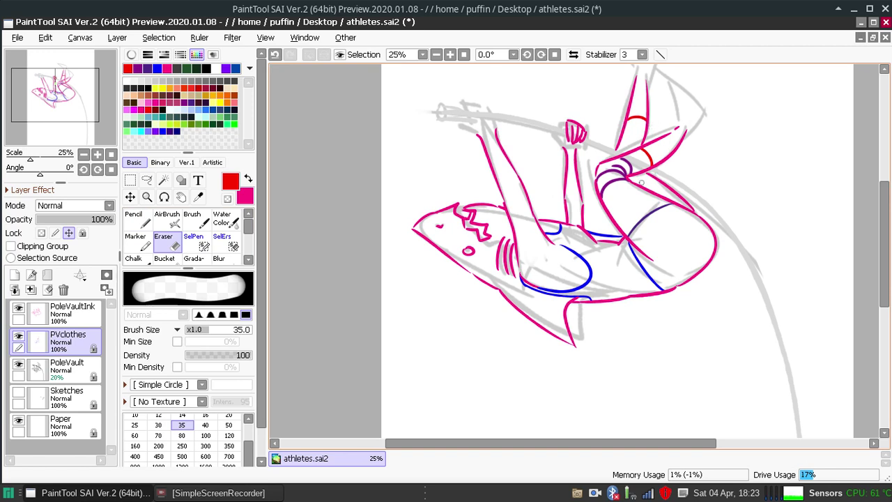
left_click(134, 218)
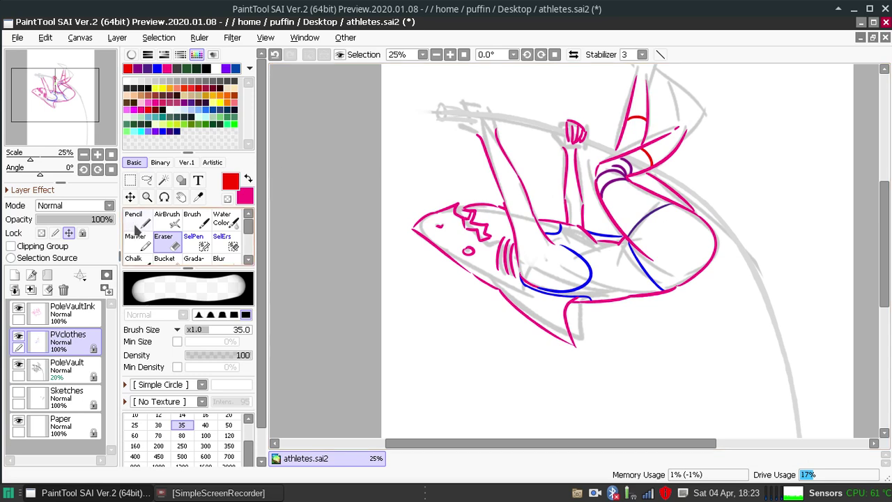
left_click_drag(882, 257, 881, 279)
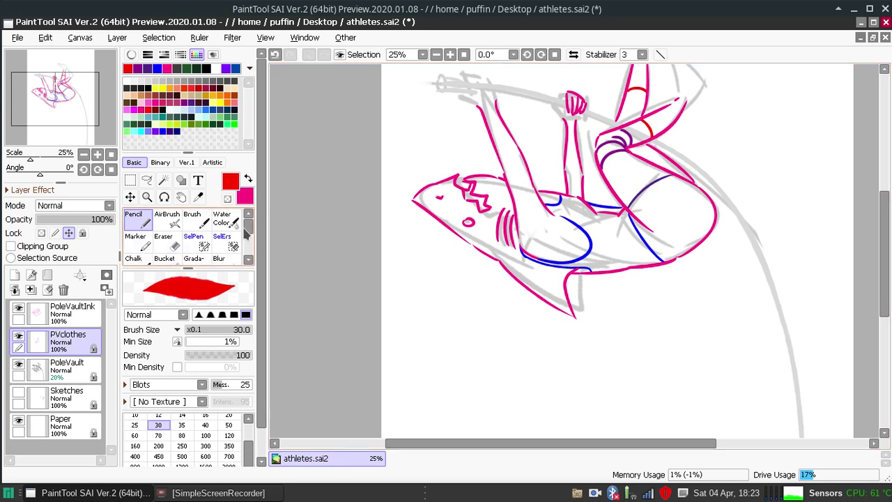
left_click(146, 242)
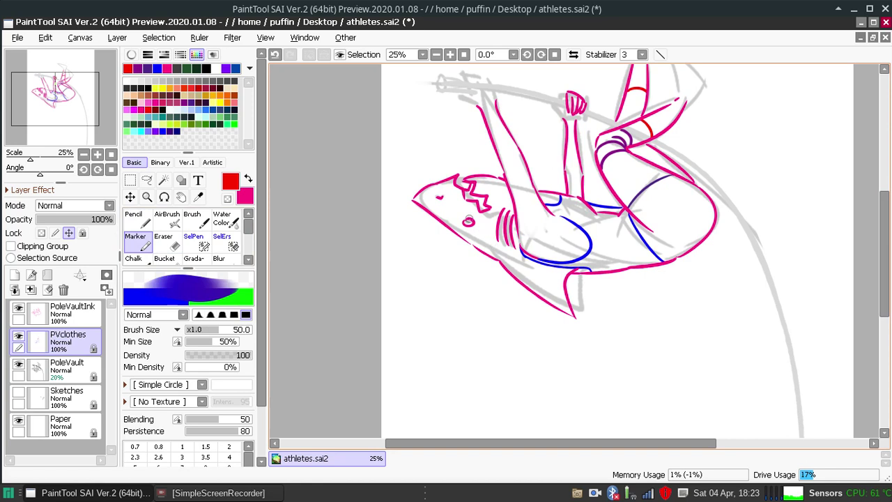
left_click(138, 224)
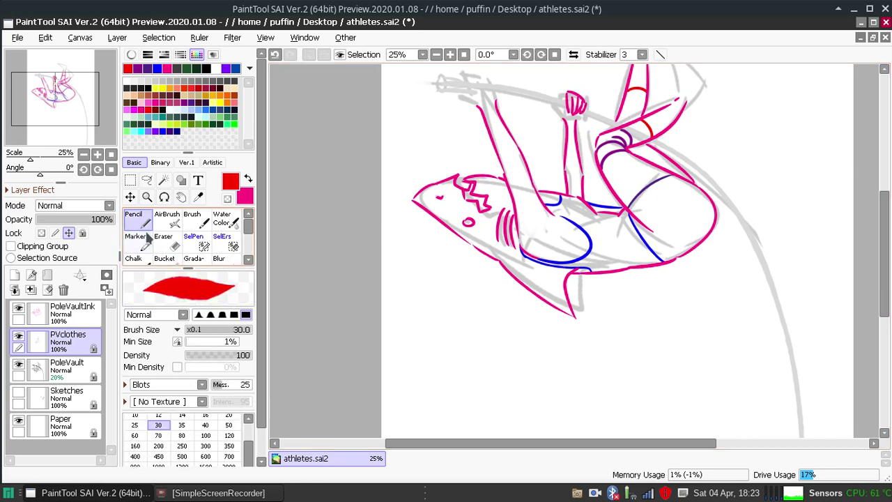
Fill the shark's eye with magenta on the PoleVaultInk layer, using the Bucket with Current Layer as the selection source.
left_click(164, 259)
left_click(247, 180)
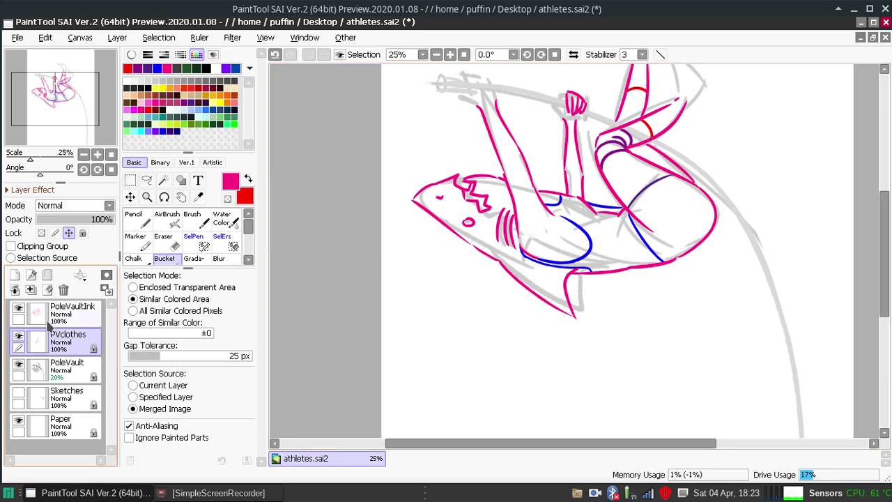
left_click(18, 337)
left_click(18, 335)
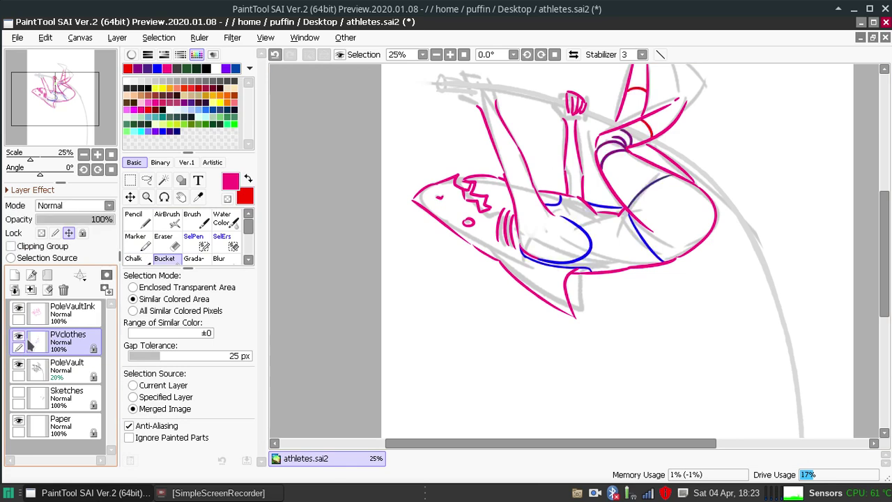
left_click(84, 322)
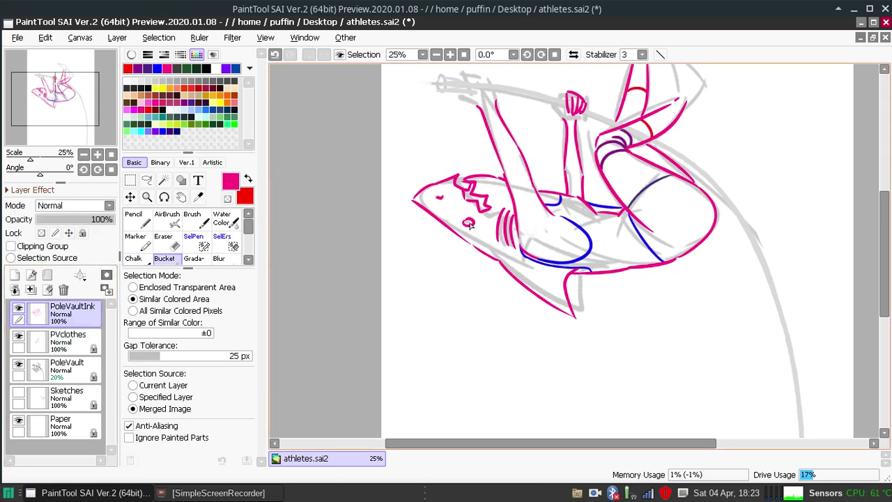
key("ctrl+z")
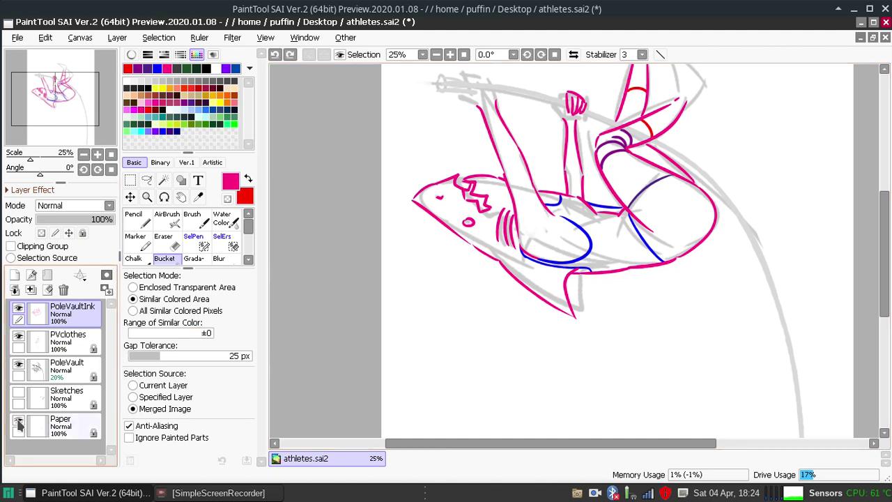
left_click(133, 385)
left_click(468, 224)
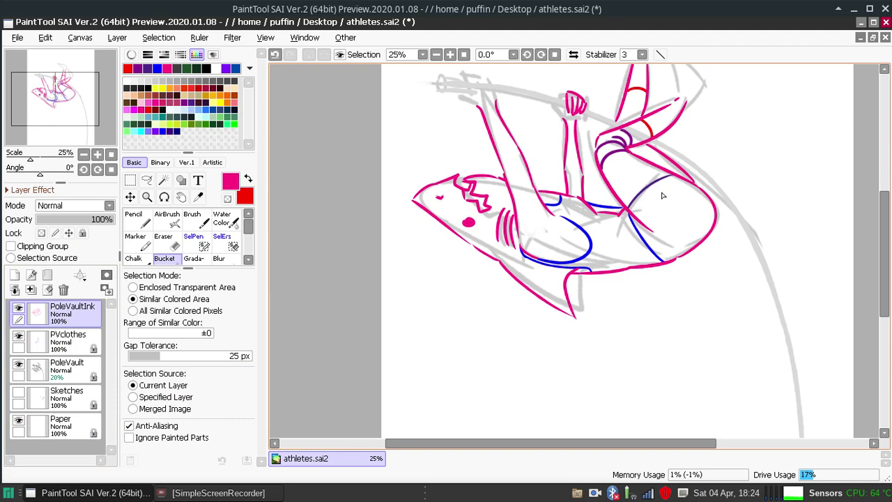
Hide the PoleVault sketch layer and fill the shirt with cyan, using the Bucket with Merged Image as the selection source.
left_click(133, 408)
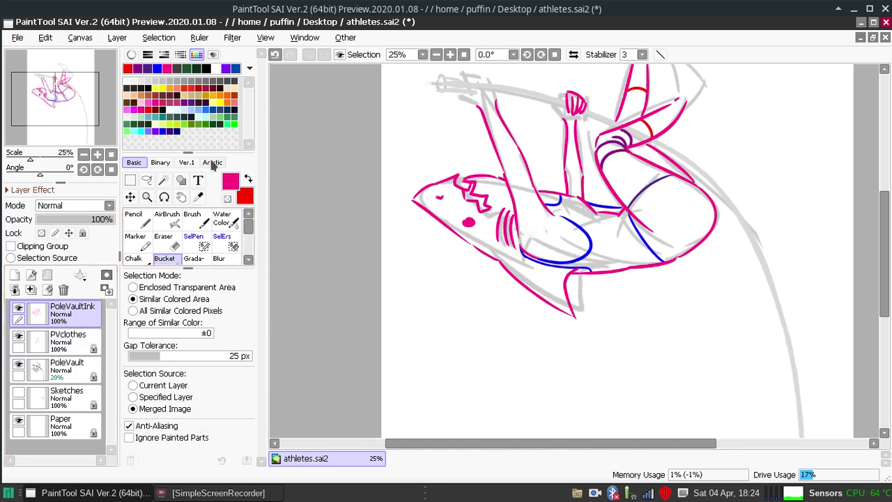
left_click(147, 129)
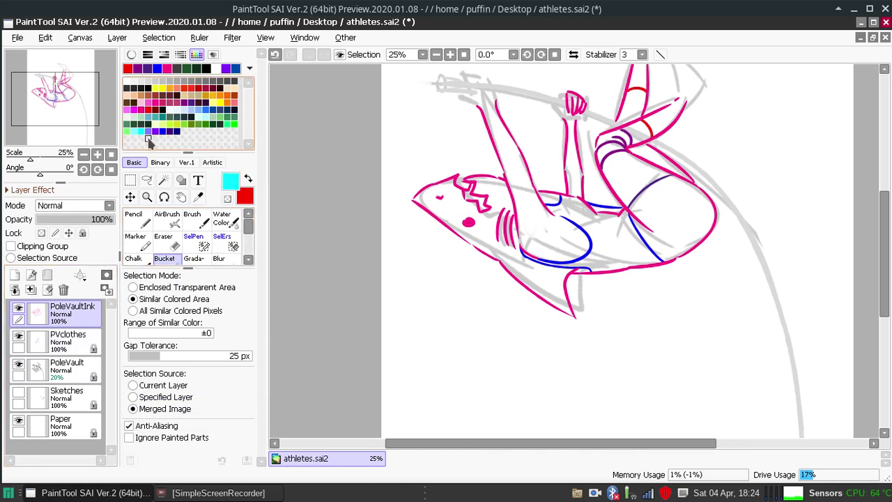
left_click(620, 244)
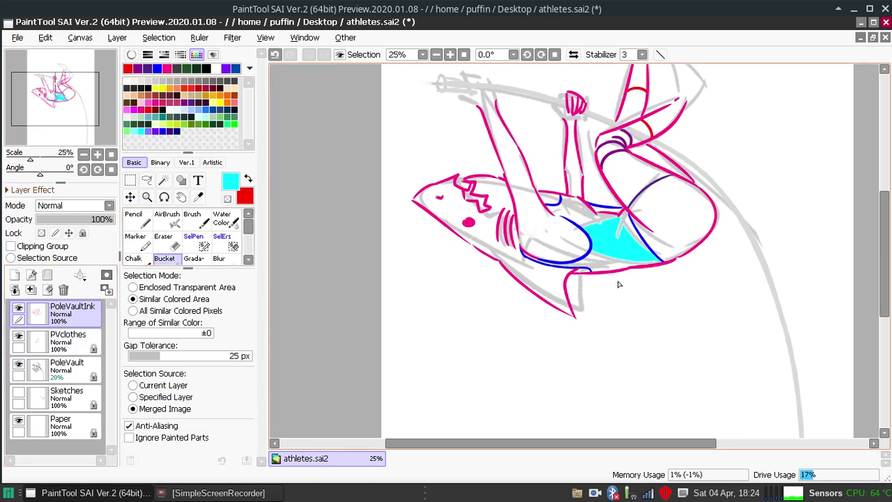
key("ctrl+z")
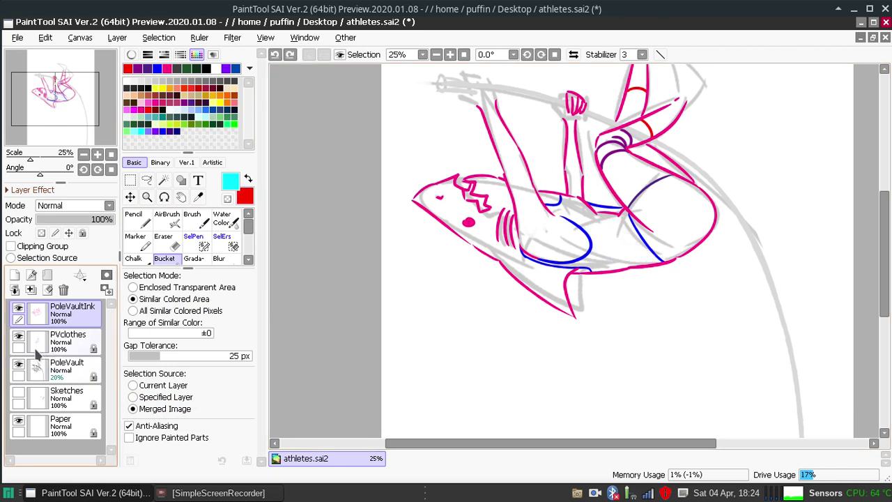
left_click(19, 364)
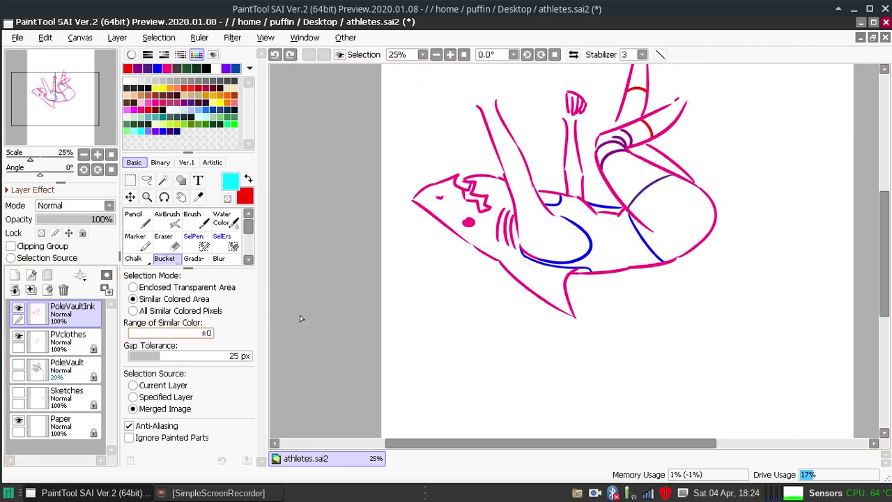
left_click(615, 245)
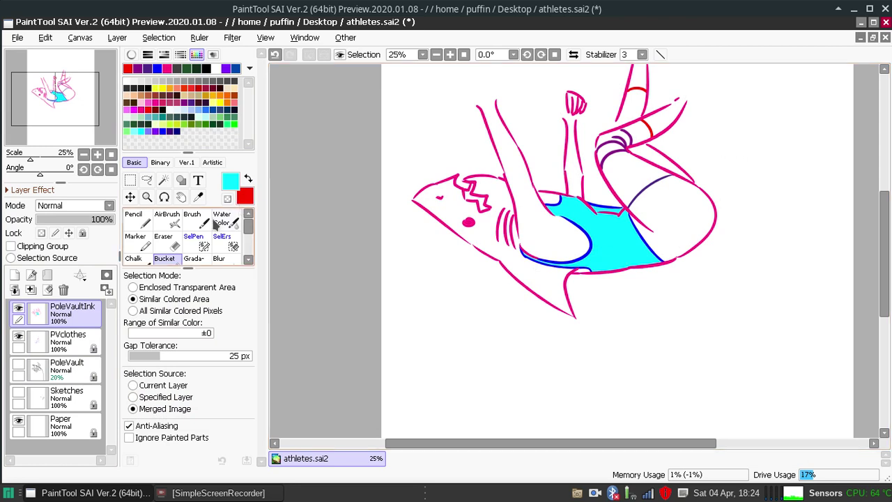
Switch to the Eraser at size 35 on the PoleVaultInk layer.
left_click(164, 240)
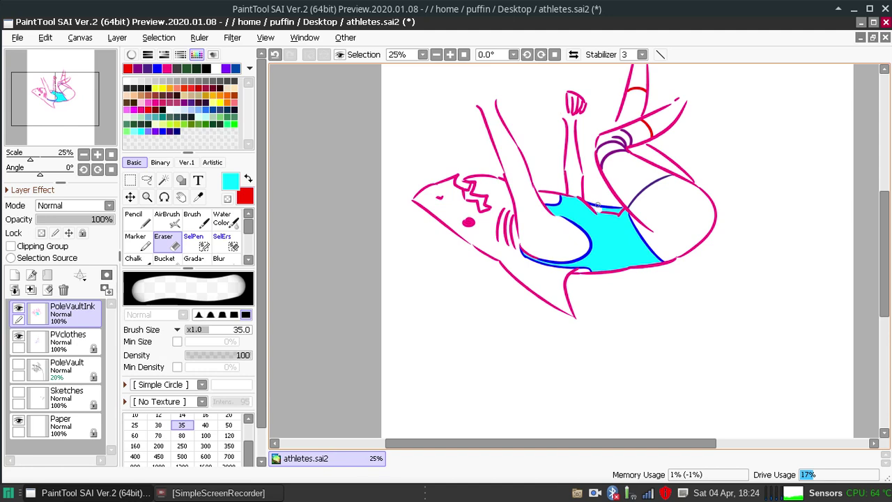
Undo the cyan fill of the athlete's top, including a trial erasure along its edge.
left_click(450, 54)
left_click(450, 55)
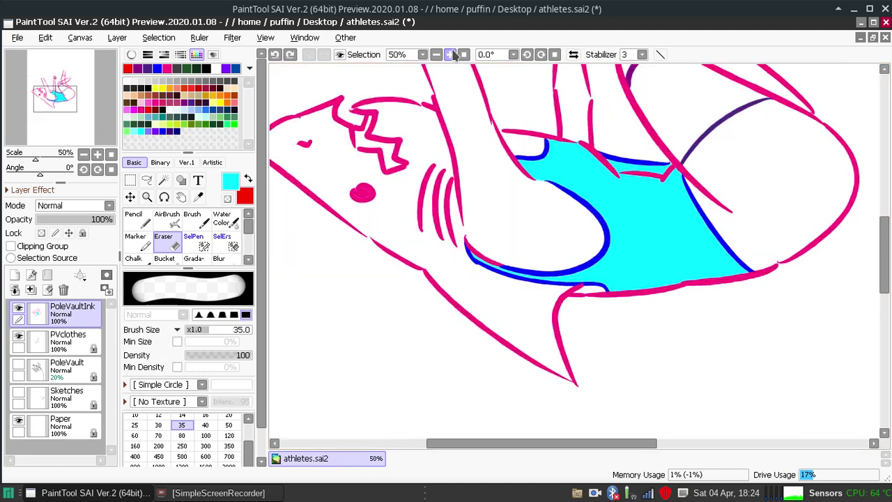
left_click_drag(618, 166, 615, 158)
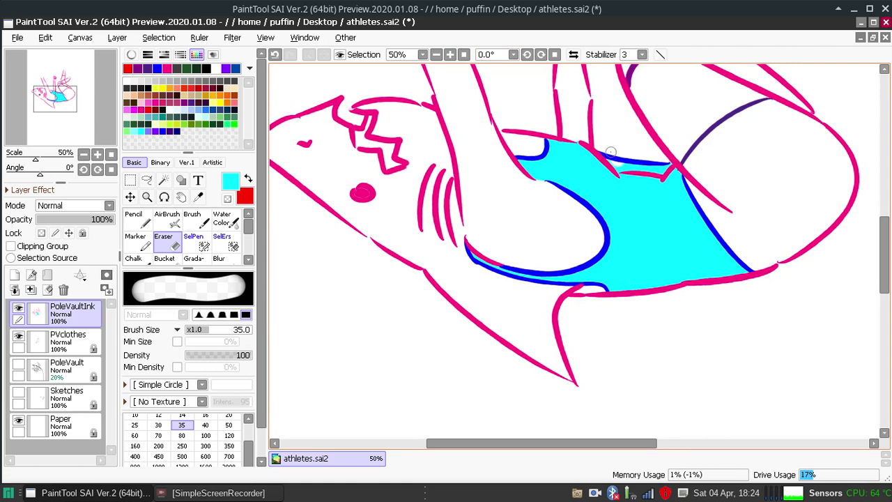
key("ctrl+z")
key("ctrl+z")
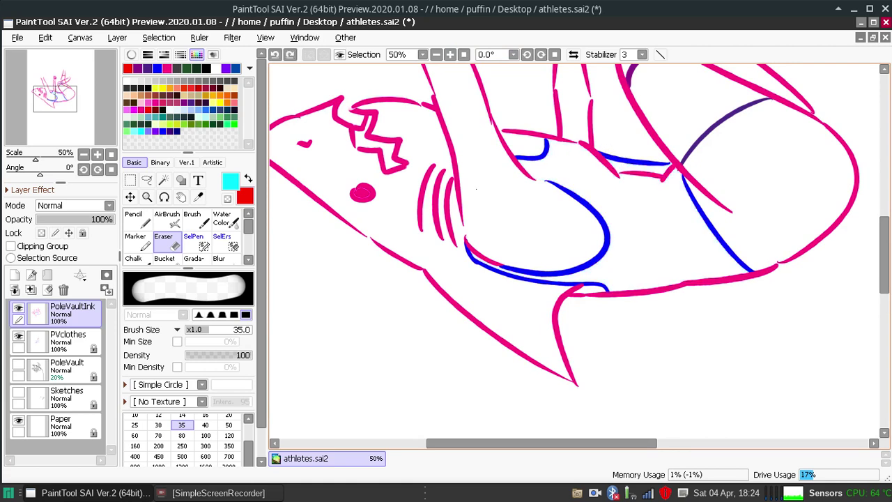
Set up the Pencil with light cyan at brush size 10 and try it on the narrow strip under the blue line.
left_click(136, 129)
left_click(138, 218)
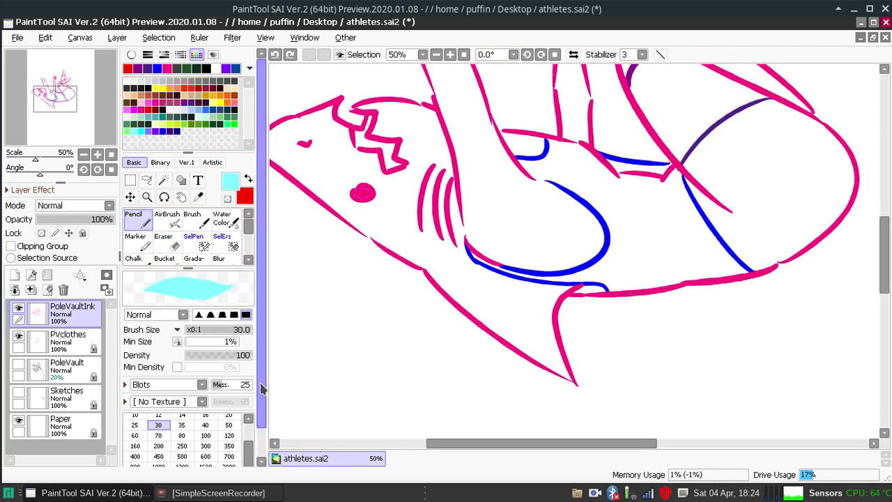
left_click(135, 415)
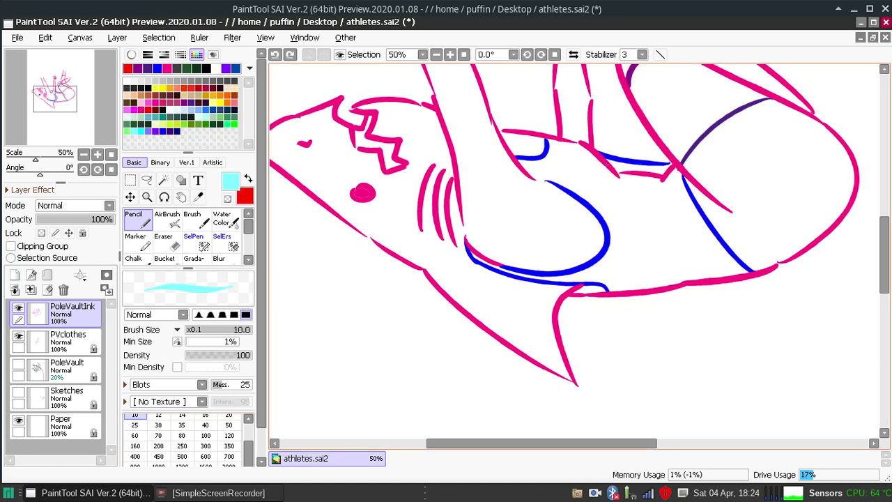
left_click(607, 159)
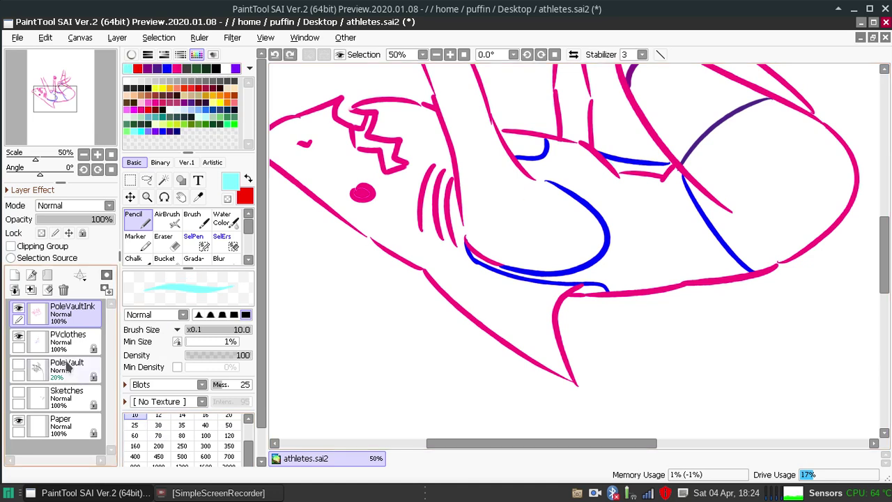
left_click(18, 307)
left_click(18, 307)
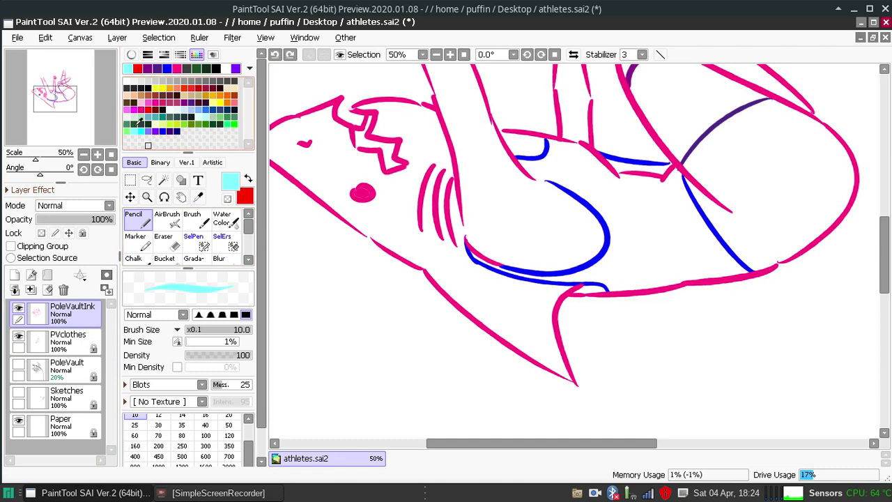
left_click(91, 349)
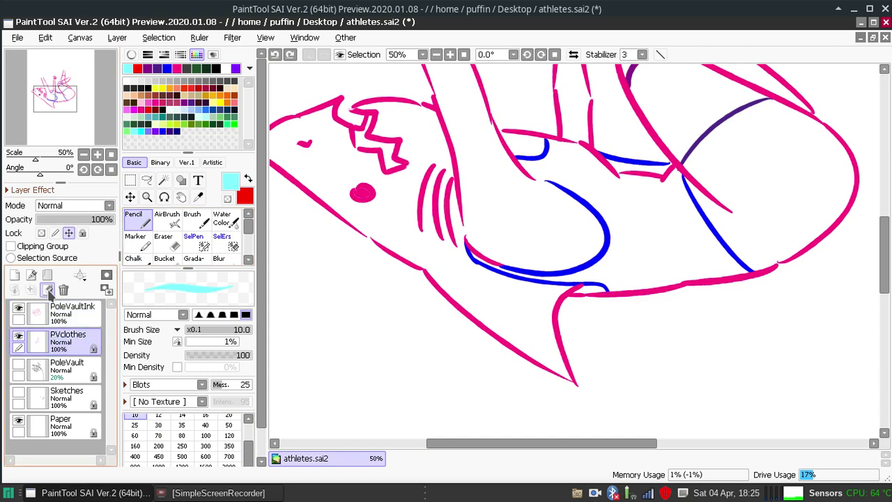
left_click(72, 317)
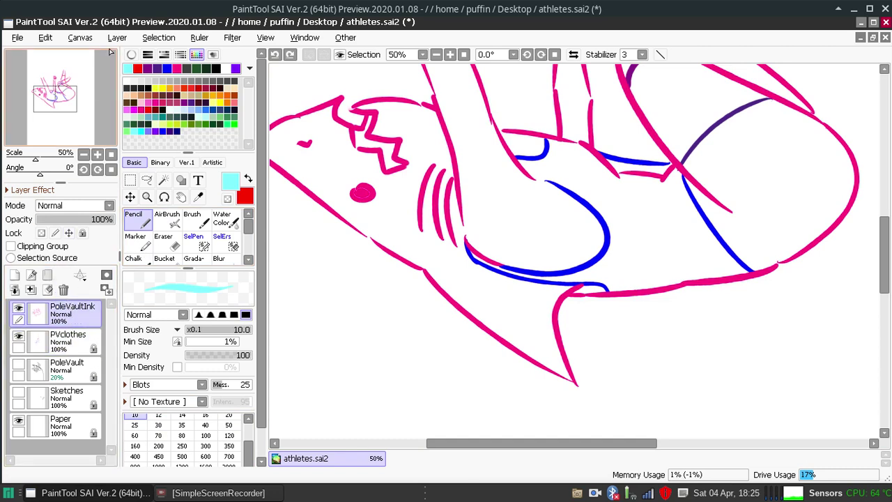
left_click(117, 38)
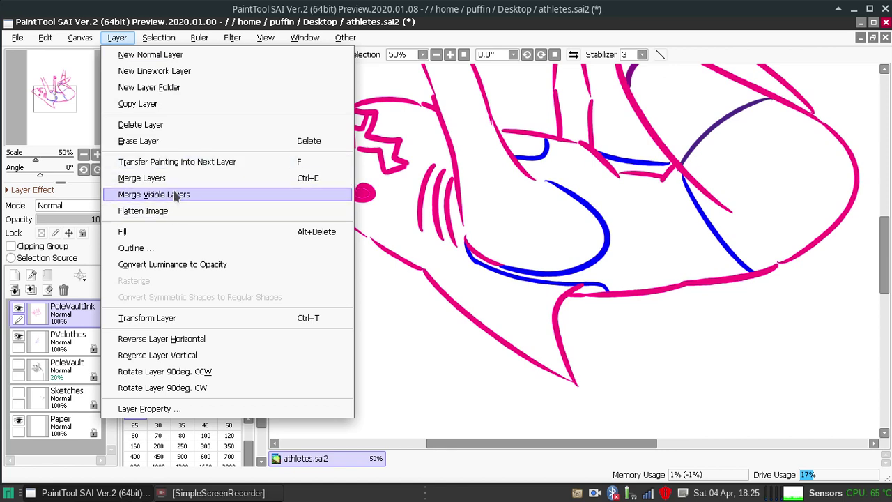
mouse_move(336, 42)
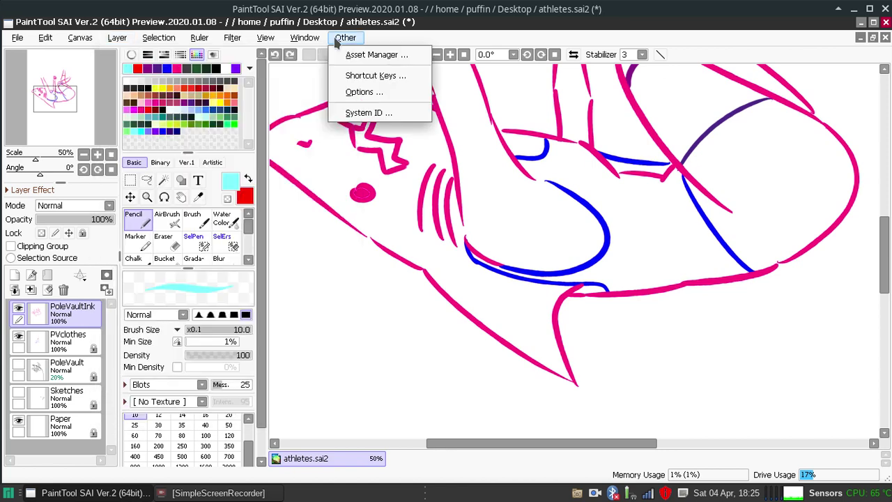
Transfer the PoleVaultInk painting into the PVclothes layer below and delete the emptied PoleVaultInk layer.
left_click(82, 342)
left_click(81, 310)
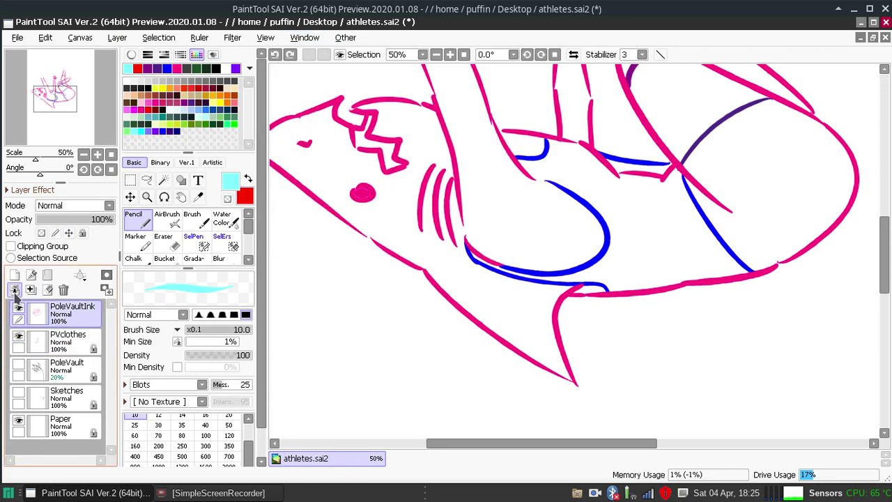
left_click(13, 290)
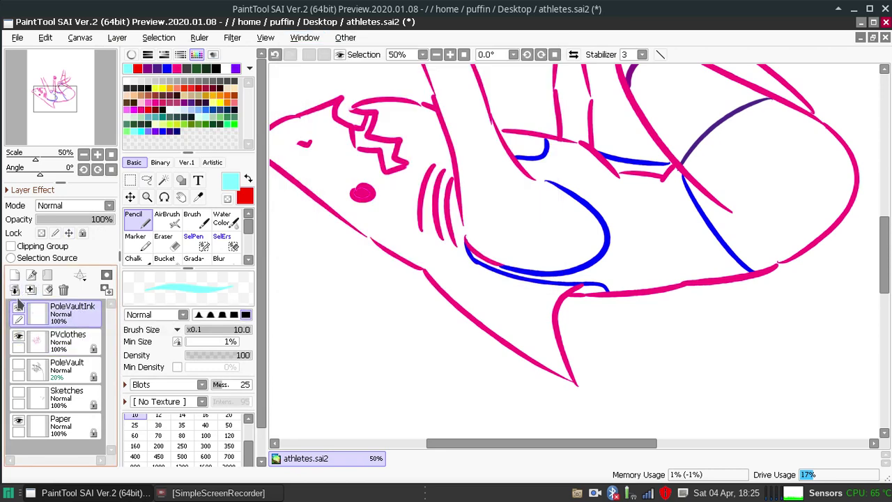
left_click(63, 290)
left_click(18, 308)
left_click(18, 309)
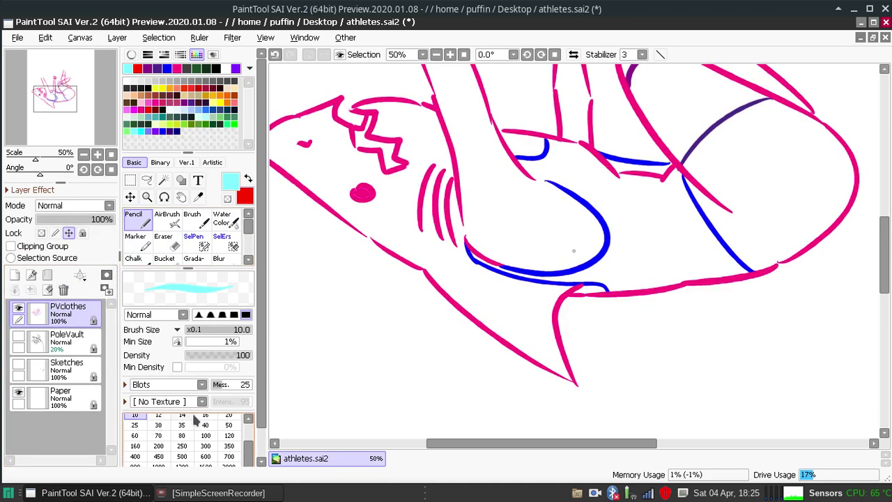
Set the Pencil's brush size to 20 and add a new layer named PVcolor directly above the PoleVault layer.
left_click(228, 416)
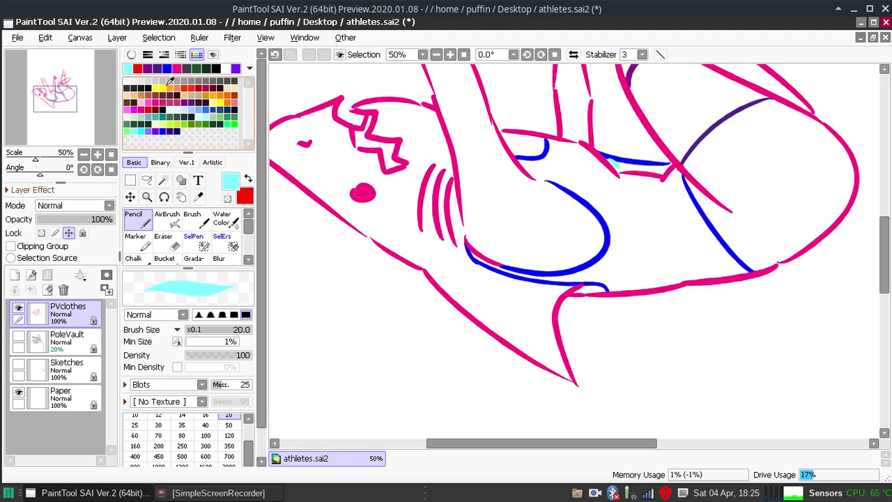
left_click(274, 55)
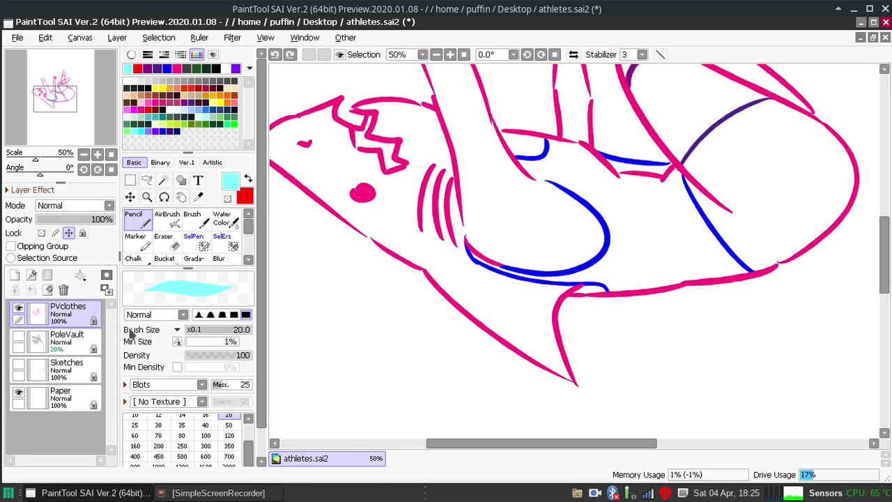
left_click(64, 346)
left_click(14, 275)
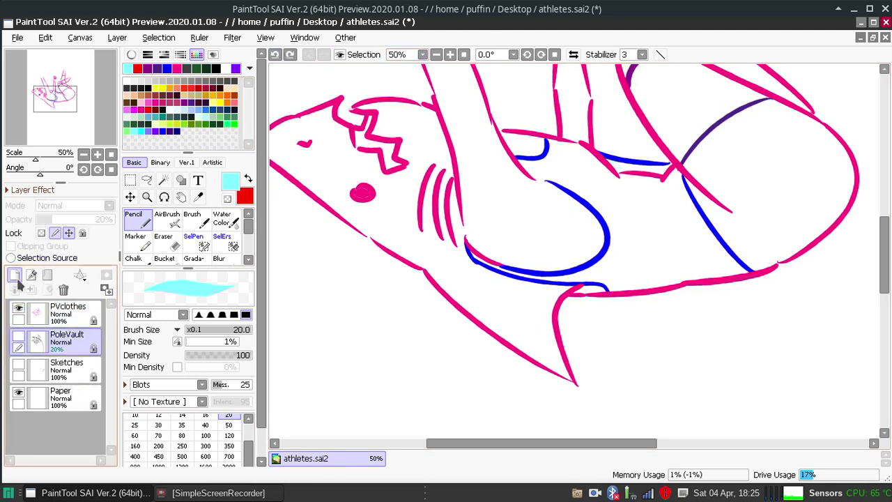
double_click(64, 342)
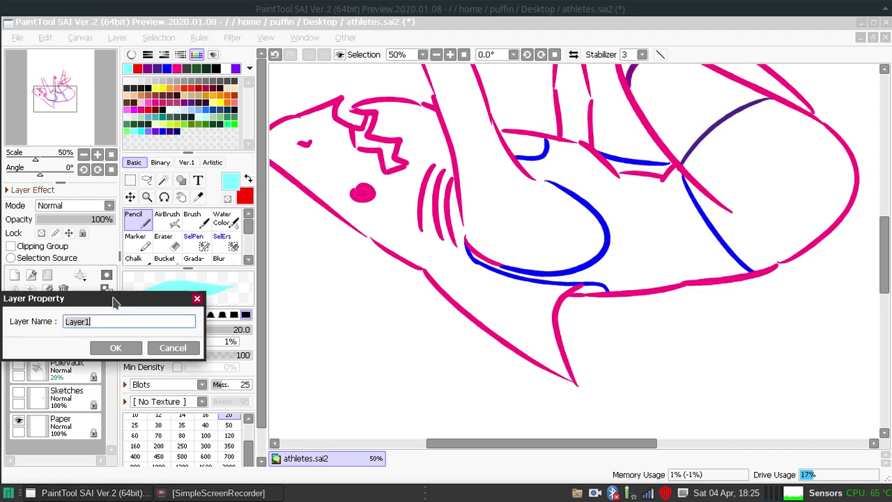
type("PVcolor")
key("Return")
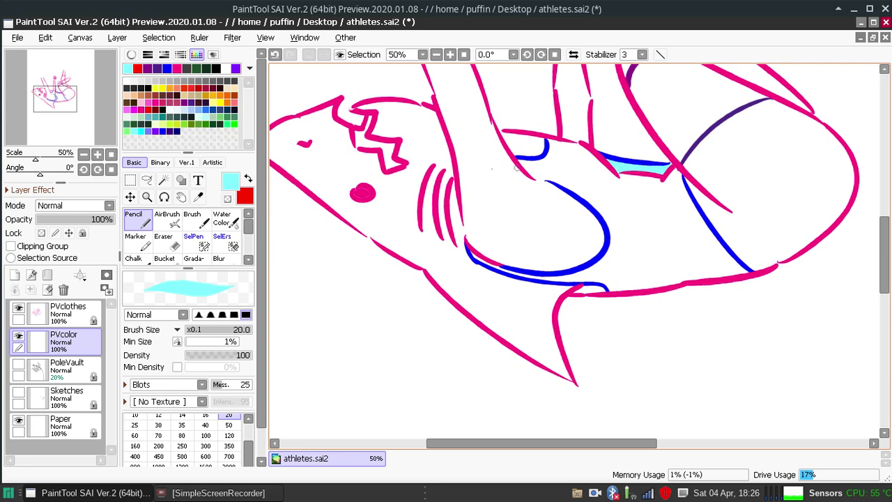
Bridge the gap in the top's outline with a short bright cyan Pencil stroke and switch to the Bucket tool.
left_click(142, 131)
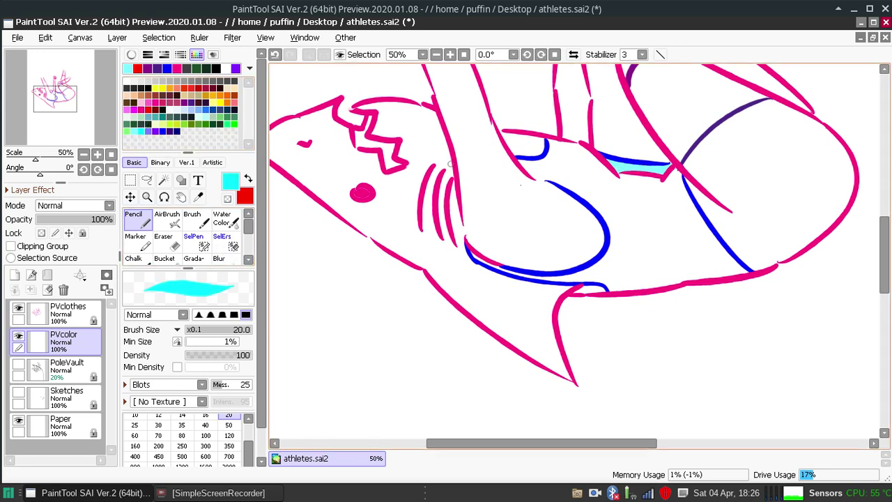
left_click_drag(537, 176, 551, 180)
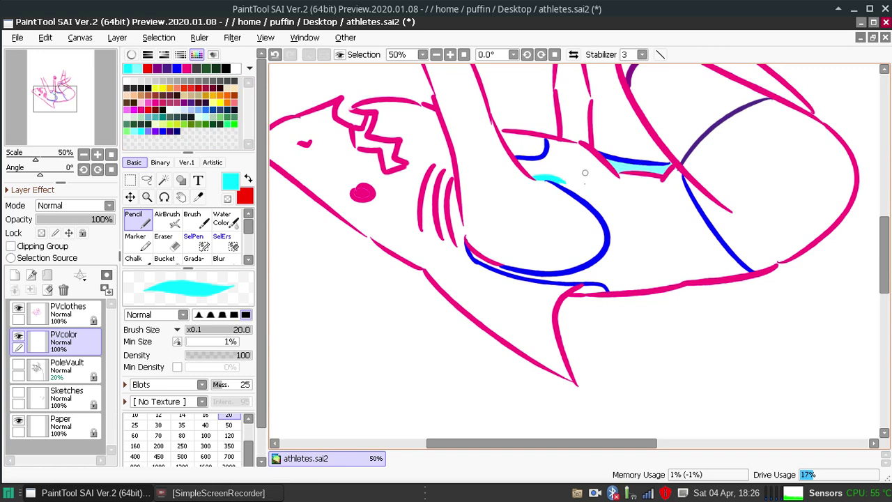
left_click(167, 257)
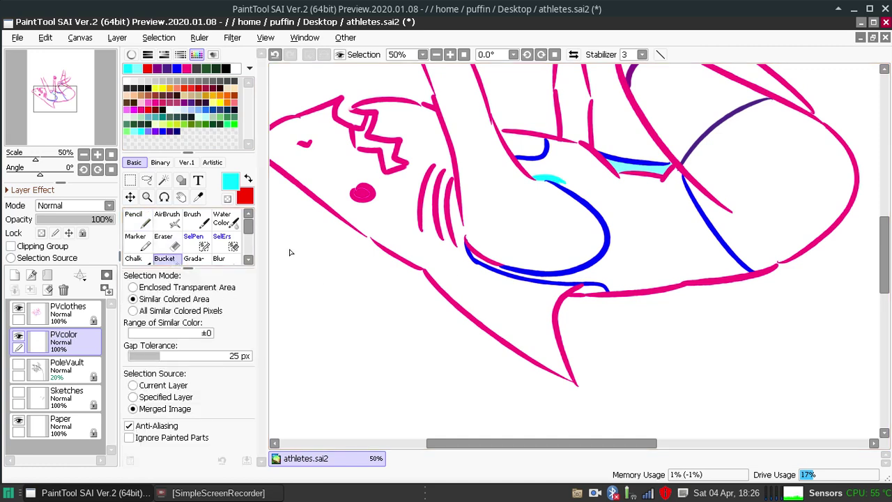
Try to fill the athlete's top with bright cyan using the Bucket, inspecting the fill's edges up close.
left_click(646, 249)
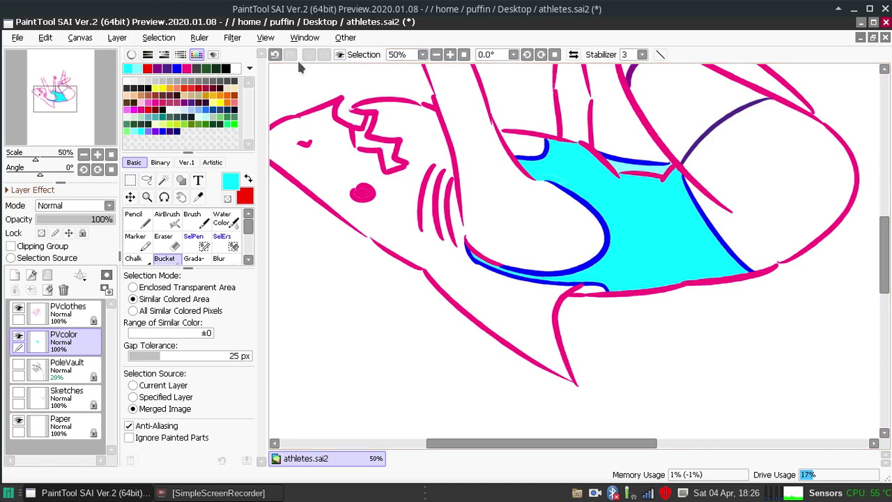
left_click(275, 54)
left_click(450, 54)
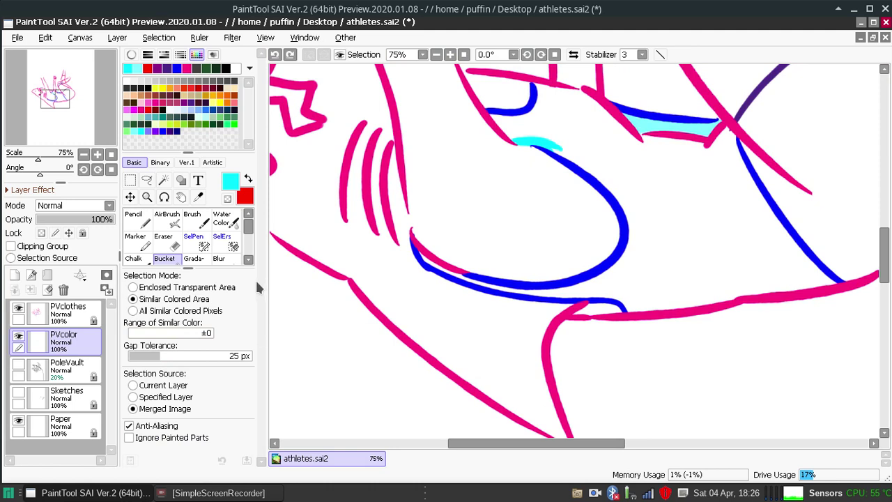
left_click(658, 197)
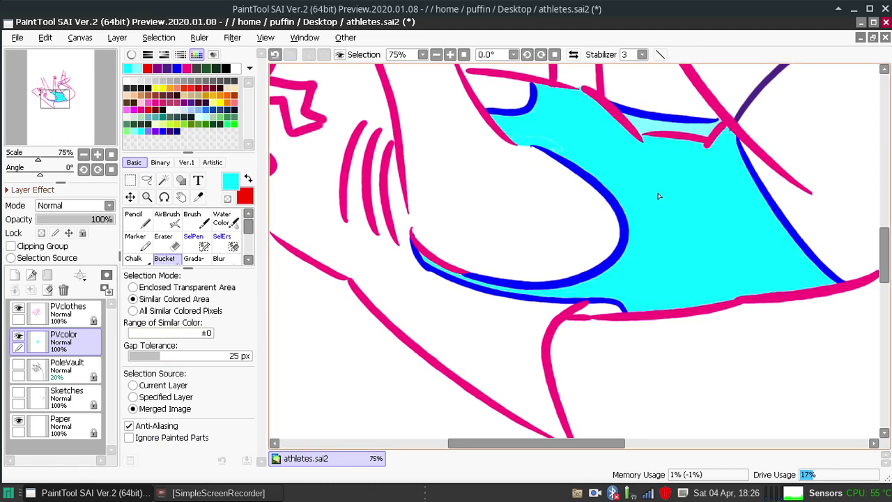
left_click(274, 54)
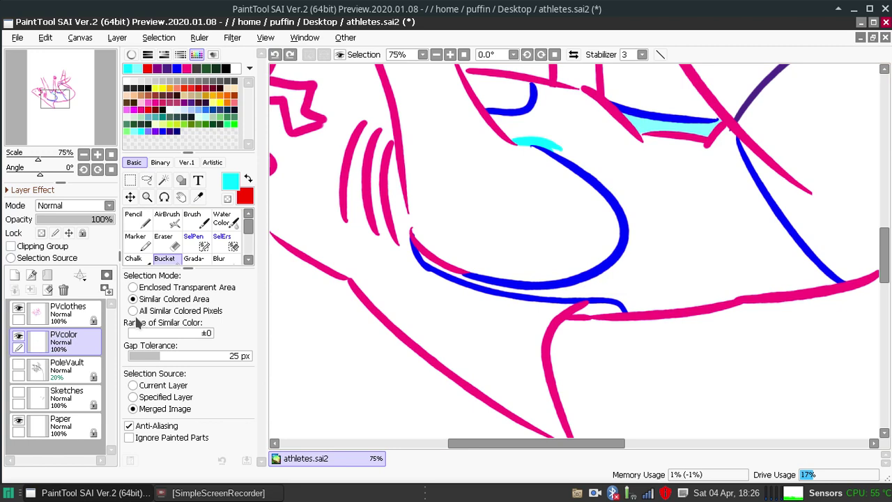
Try to fill the top using the Bucket's Enclosed Transparent Area selection mode.
left_click(132, 287)
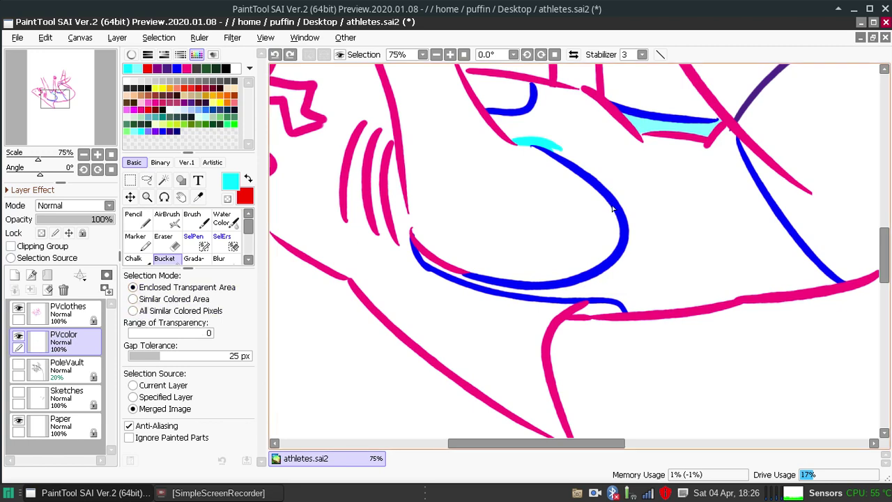
left_click(630, 192)
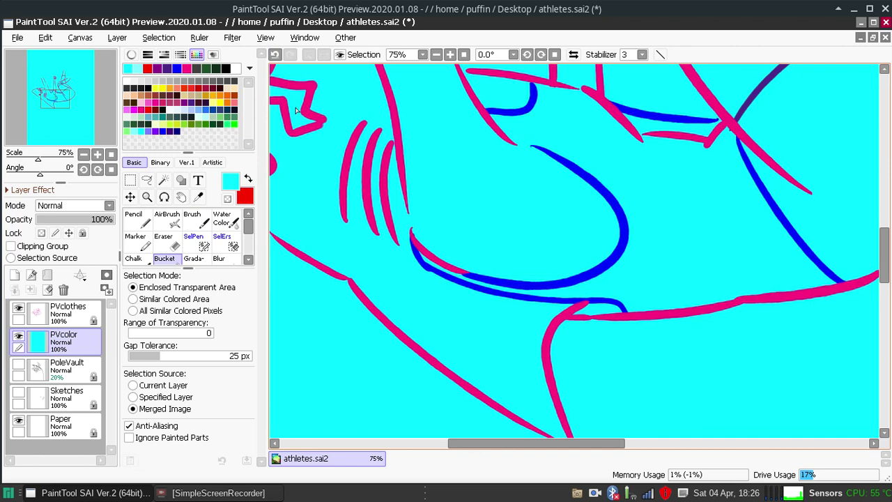
left_click(275, 54)
left_click(626, 225)
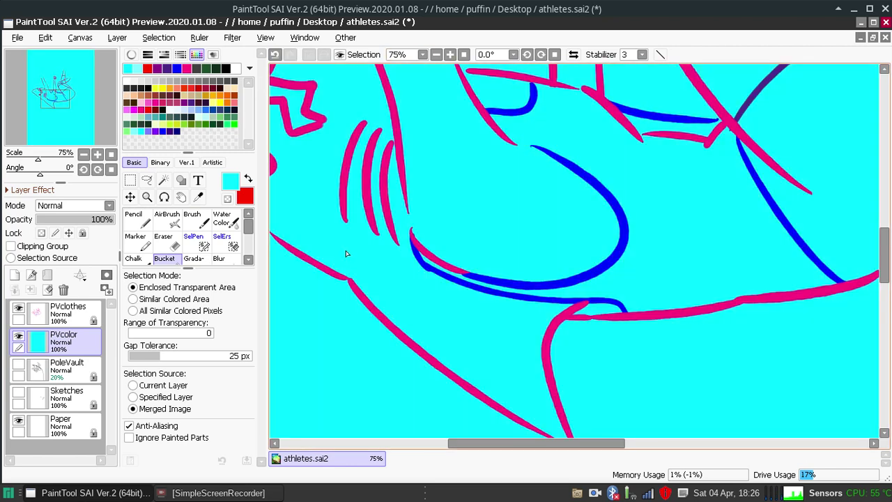
left_click(274, 55)
Return the Bucket to Similar Colored Area and try the cyan fill on the top again, checking its edges at 100%.
left_click(133, 299)
left_click(686, 189)
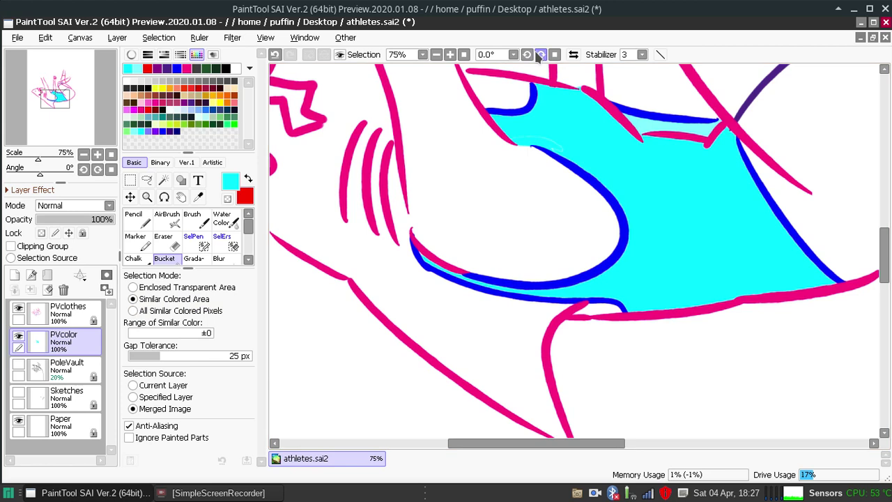
left_click(449, 54)
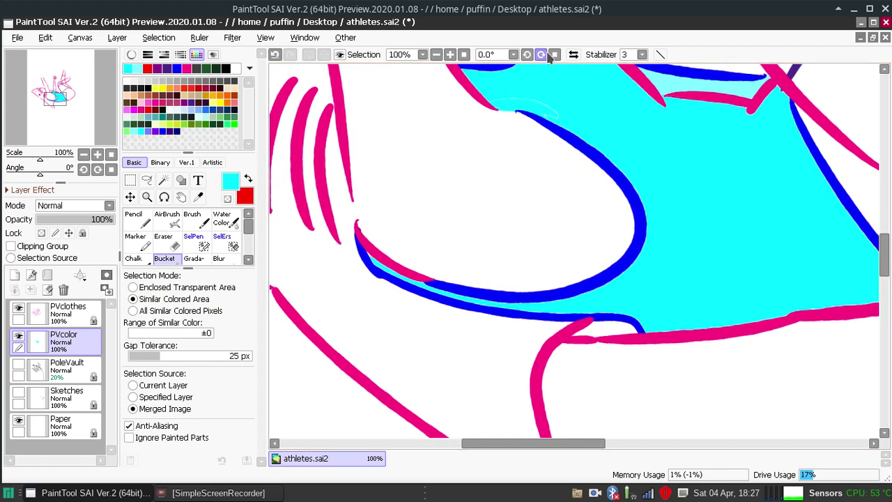
left_click(276, 56)
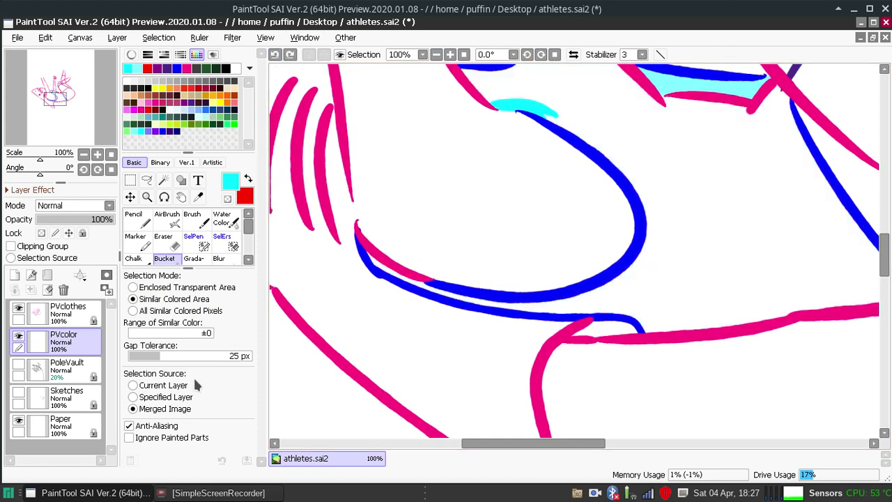
Turn off the Bucket's anti-aliasing, try the cyan fill on the top, and undo it.
left_click(128, 426)
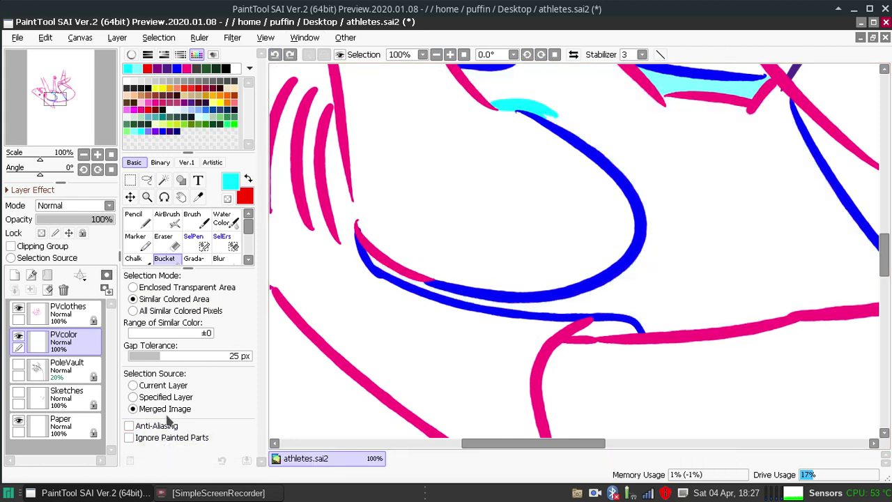
left_click(711, 188)
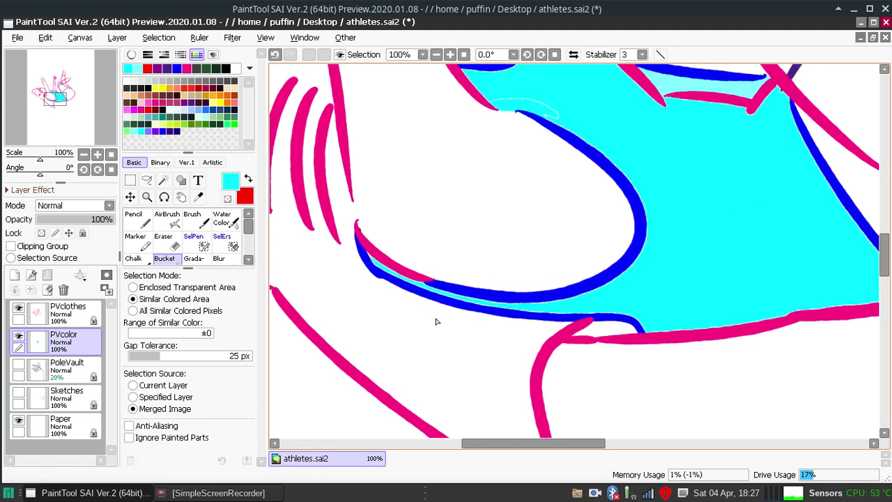
left_click(275, 56)
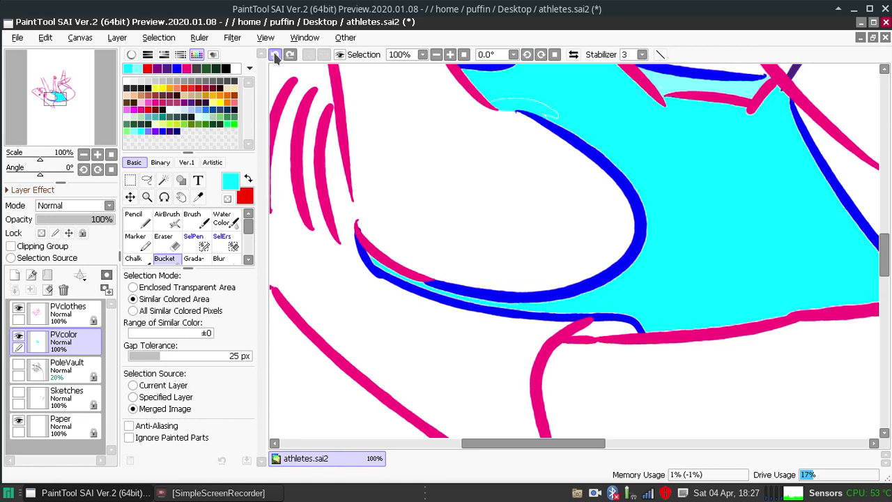
Undo the cyan fill on the top and turn the Bucket's anti-aliasing back on.
left_click(274, 55)
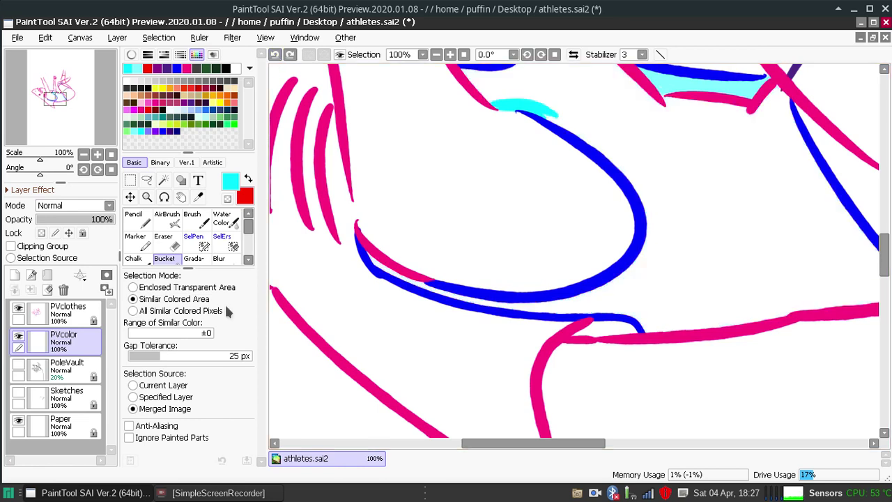
left_click(129, 425)
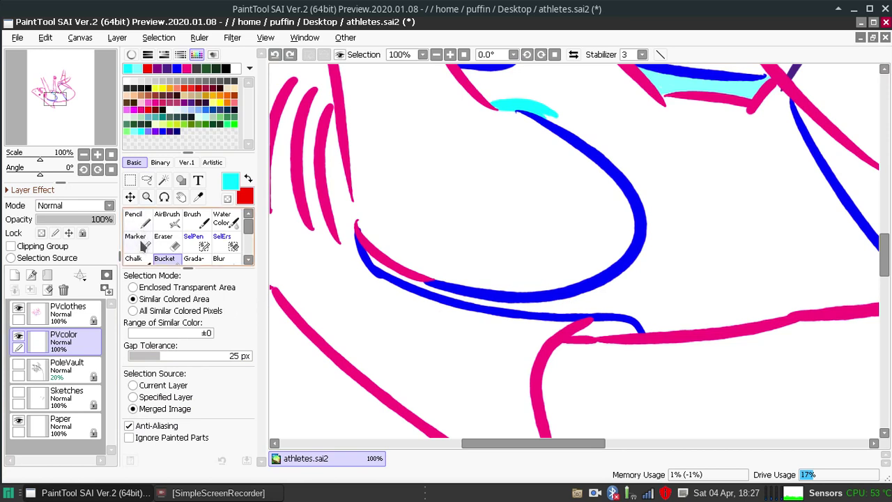
With the Pencil at size 30, paint cyan inside the top and along the upper curve of the large armhole.
left_click(139, 240)
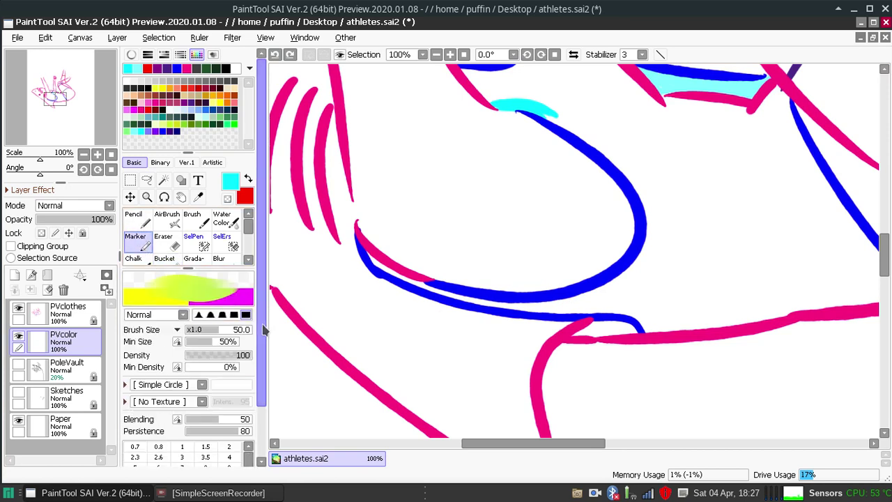
left_click(138, 220)
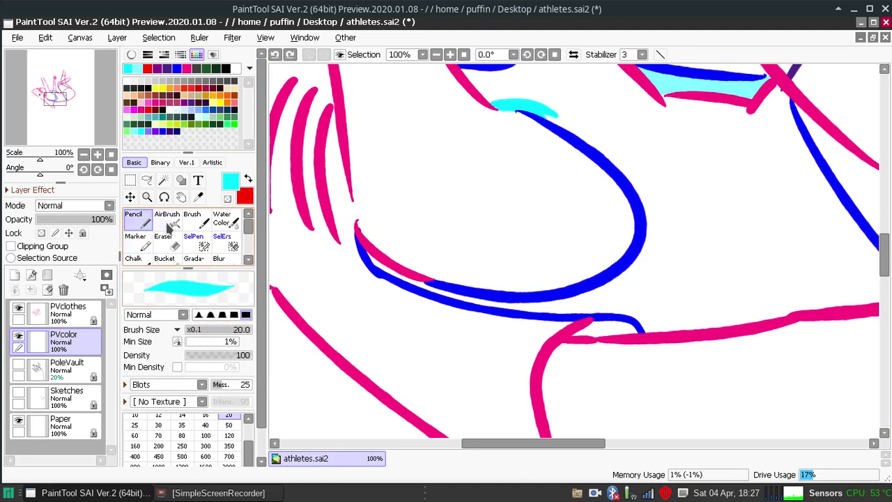
left_click(158, 425)
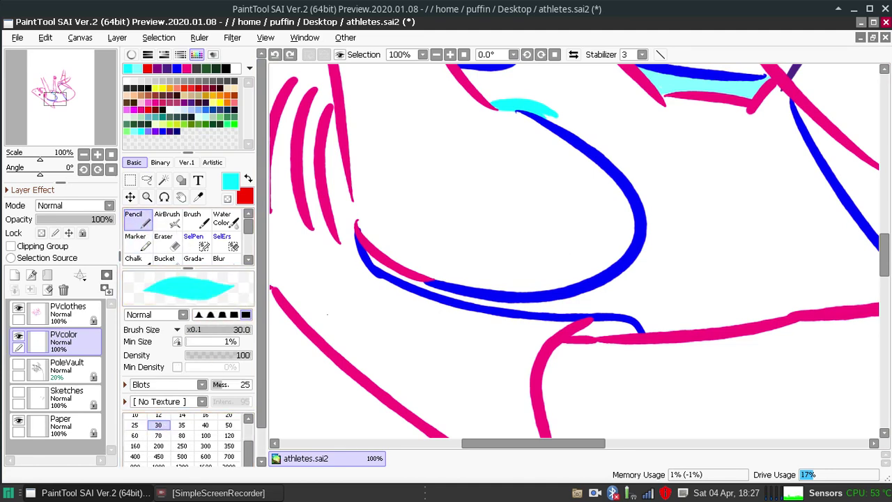
mouse_move(669, 281)
left_mouse_down()
mouse_move(714, 249)
mouse_move(689, 266)
left_mouse_up()
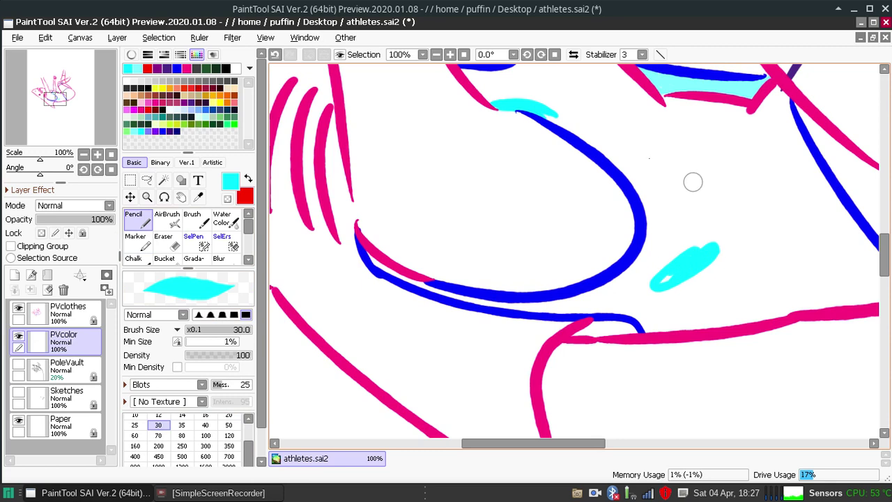
mouse_move(569, 106)
left_mouse_down()
mouse_move(545, 110)
mouse_move(574, 130)
mouse_move(541, 113)
mouse_move(579, 125)
mouse_move(553, 116)
mouse_move(583, 135)
mouse_move(565, 119)
mouse_move(588, 128)
mouse_move(570, 115)
mouse_move(602, 136)
mouse_move(593, 130)
mouse_move(620, 159)
mouse_move(584, 131)
mouse_move(618, 163)
mouse_move(594, 142)
mouse_move(623, 139)
left_mouse_up()
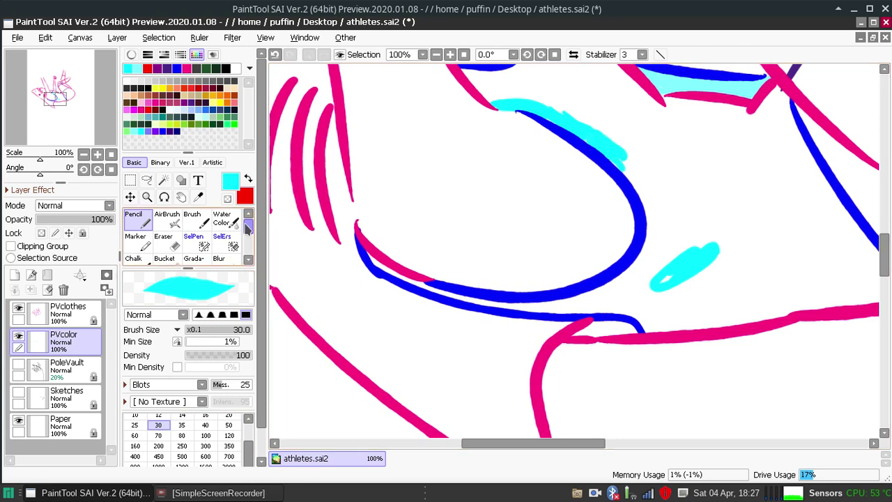
left_click(192, 217)
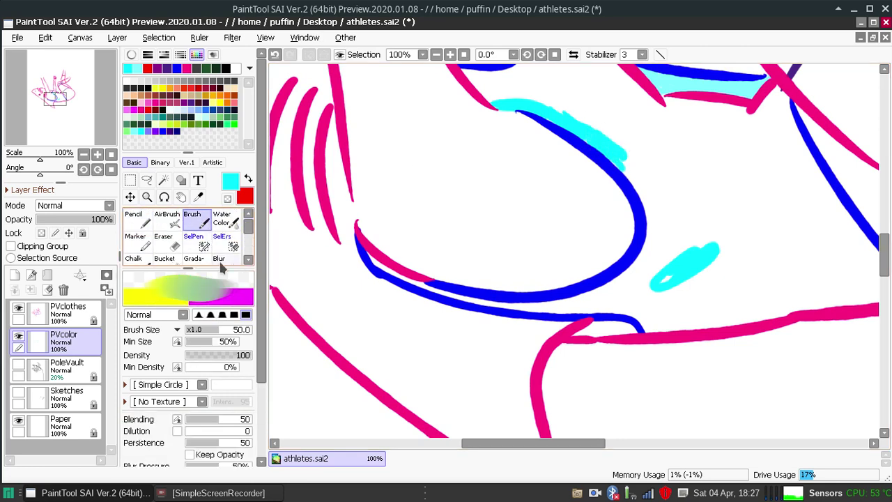
left_click(134, 219)
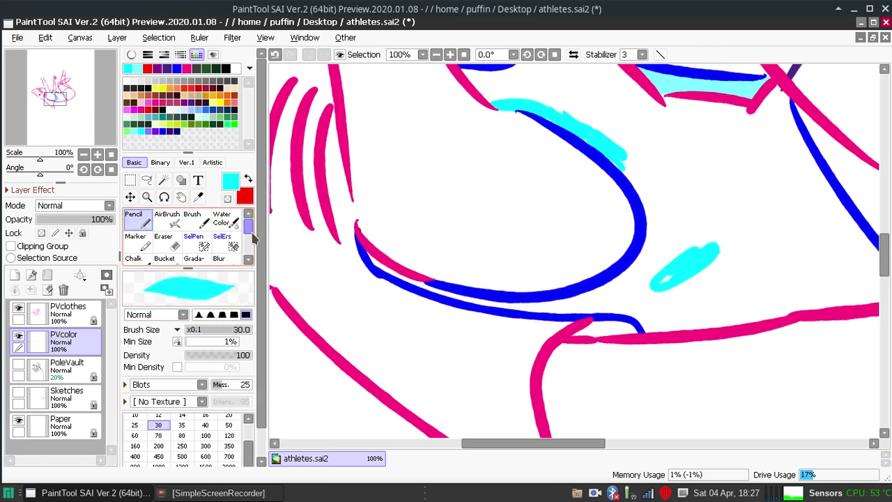
scroll(251, 240, "down", 3)
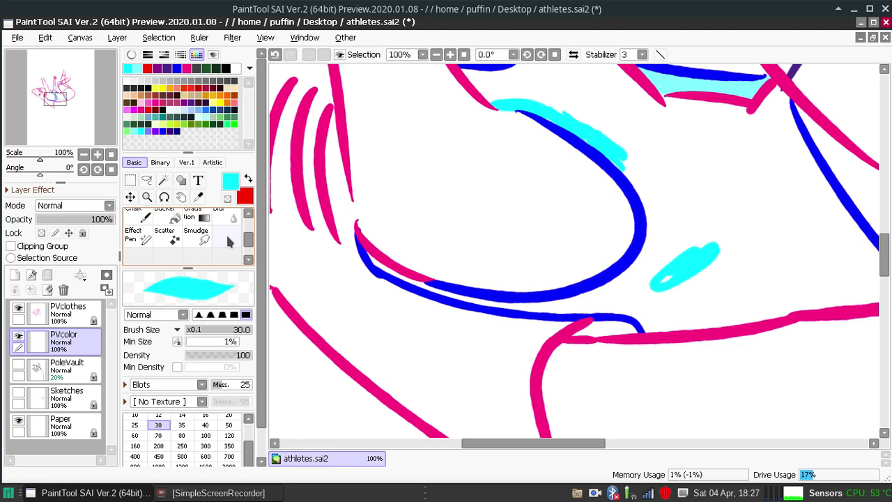
left_click(230, 237)
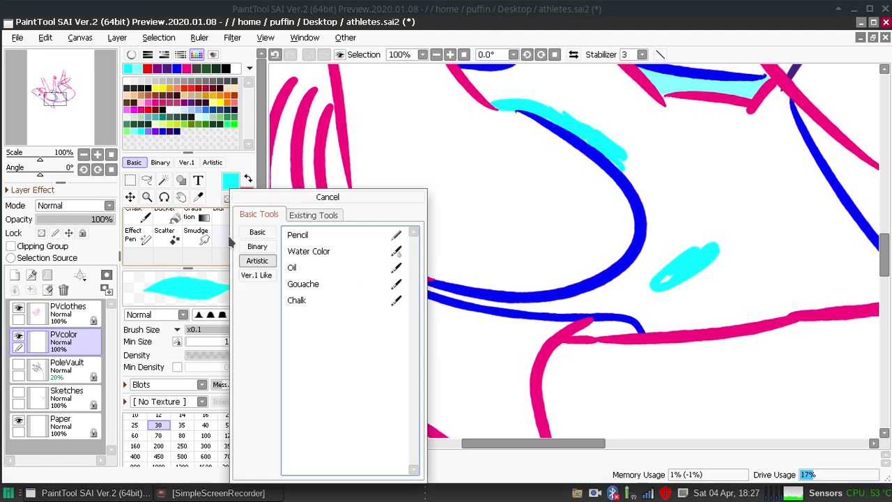
left_click(268, 235)
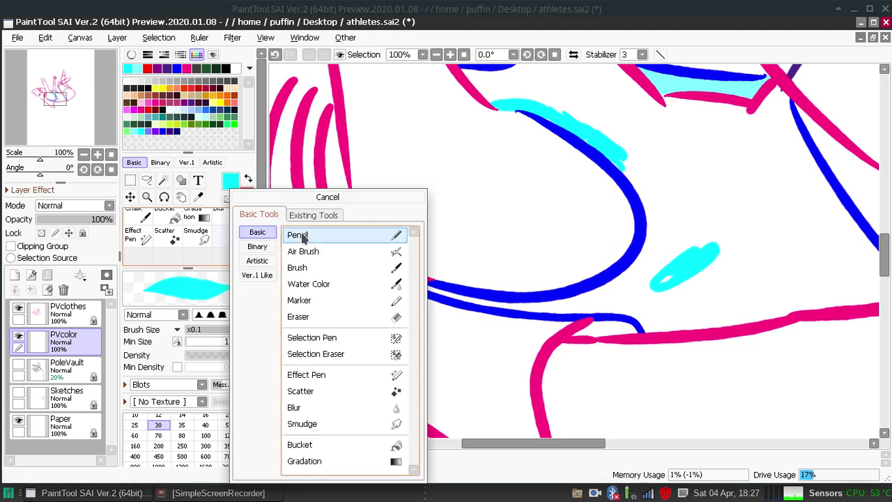
left_click(311, 269)
Paint cyan through the narrow strap below the large armhole and along the top's lower edge.
mouse_move(661, 246)
left_mouse_down()
mouse_move(670, 270)
mouse_move(658, 266)
mouse_move(672, 252)
mouse_move(610, 290)
left_mouse_up()
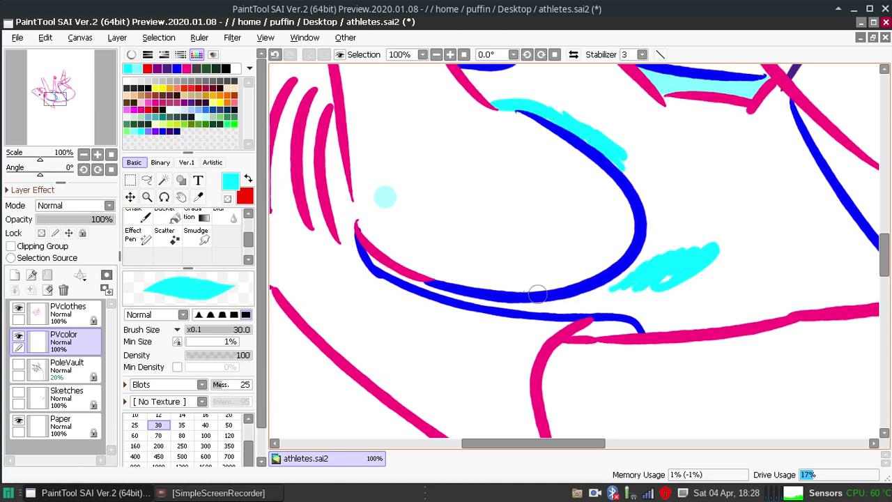
mouse_move(422, 283)
left_mouse_down()
mouse_move(559, 312)
mouse_move(518, 308)
mouse_move(608, 301)
left_mouse_up()
mouse_move(535, 306)
left_mouse_down()
mouse_move(597, 299)
mouse_move(539, 313)
mouse_move(516, 303)
mouse_move(570, 307)
mouse_move(552, 305)
mouse_move(569, 300)
mouse_move(534, 304)
mouse_move(624, 281)
mouse_move(607, 293)
mouse_move(636, 269)
mouse_move(617, 304)
mouse_move(569, 311)
mouse_move(617, 306)
mouse_move(576, 307)
mouse_move(646, 317)
mouse_move(599, 305)
mouse_move(636, 312)
mouse_move(604, 307)
mouse_move(635, 313)
mouse_move(612, 308)
mouse_move(620, 306)
mouse_move(576, 308)
mouse_move(639, 309)
mouse_move(650, 331)
mouse_move(808, 307)
left_mouse_up()
mouse_move(374, 262)
left_mouse_down()
mouse_move(425, 287)
mouse_move(431, 280)
left_mouse_up()
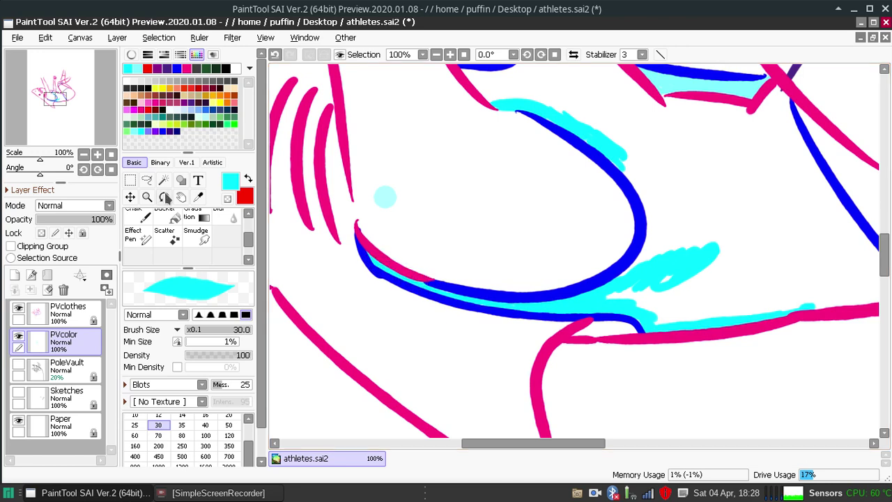
Enlarge the Pencil to 35 and paint cyan along the remaining lower edge, the leg opening and beneath the pink fold.
scroll(249, 247, "up", 3)
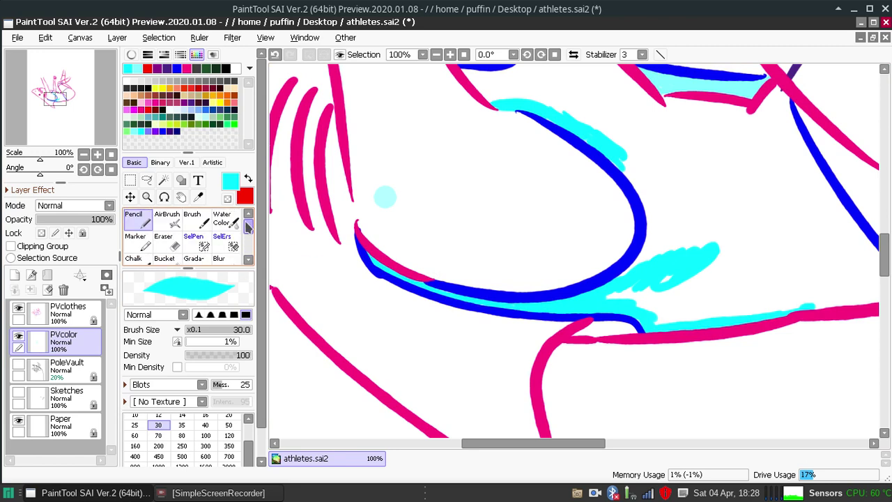
left_click(167, 241)
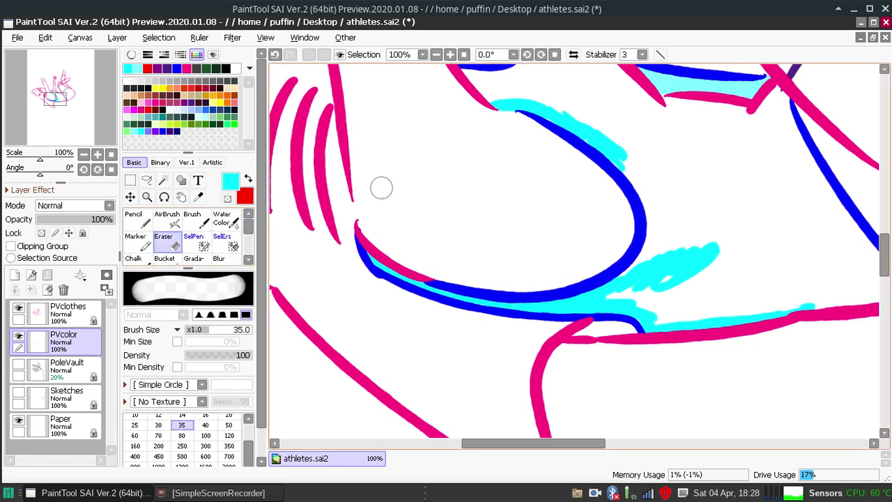
left_click(139, 221)
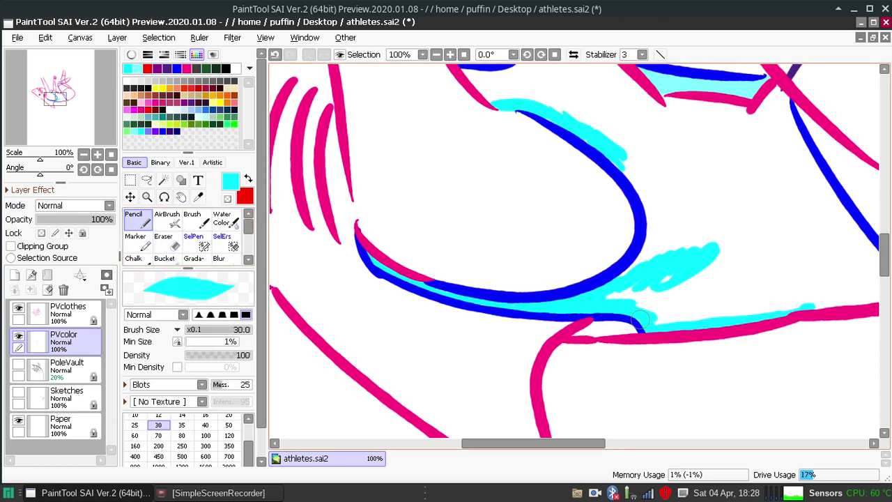
left_click_drag(491, 444, 543, 444)
mouse_move(588, 298)
left_mouse_down()
mouse_move(649, 295)
mouse_move(588, 304)
left_mouse_up()
key("bracketright")
mouse_move(655, 300)
left_mouse_down()
mouse_move(707, 297)
mouse_move(679, 285)
mouse_move(695, 292)
mouse_move(627, 215)
mouse_move(628, 229)
mouse_move(629, 211)
mouse_move(627, 218)
mouse_move(607, 187)
mouse_move(628, 229)
mouse_move(632, 212)
mouse_move(608, 193)
mouse_move(593, 155)
left_mouse_up()
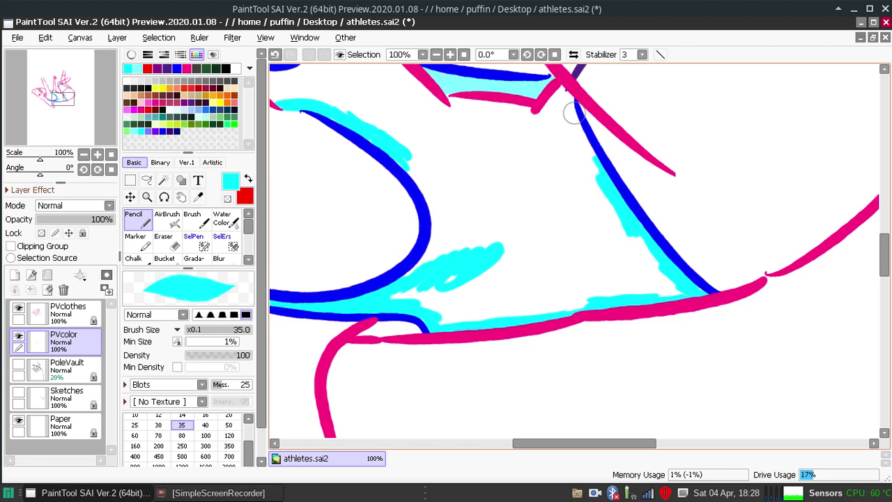
mouse_move(565, 88)
left_mouse_down()
mouse_move(546, 119)
mouse_move(561, 90)
mouse_move(538, 120)
mouse_move(561, 97)
mouse_move(553, 120)
mouse_move(568, 98)
mouse_move(565, 129)
mouse_move(572, 98)
mouse_move(562, 114)
mouse_move(552, 111)
mouse_move(547, 130)
mouse_move(555, 147)
mouse_move(568, 132)
mouse_move(560, 119)
mouse_move(569, 128)
mouse_move(567, 102)
mouse_move(596, 175)
left_mouse_up()
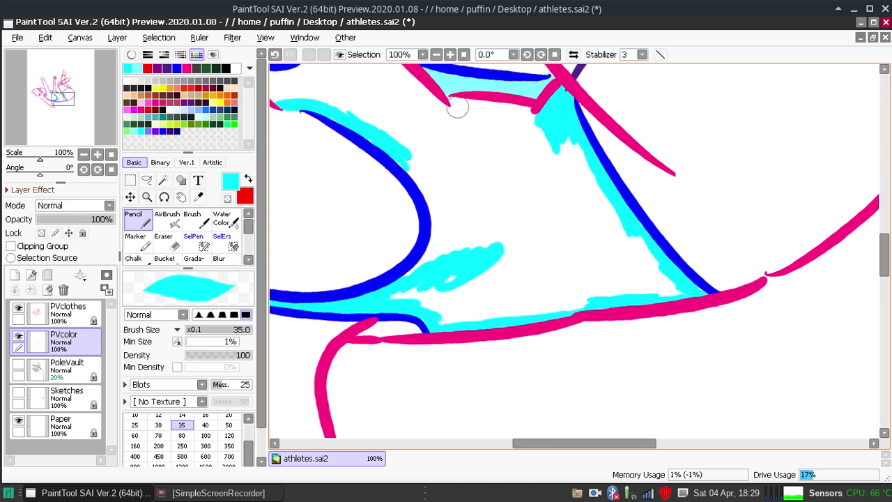
left_click_drag(460, 99, 464, 108)
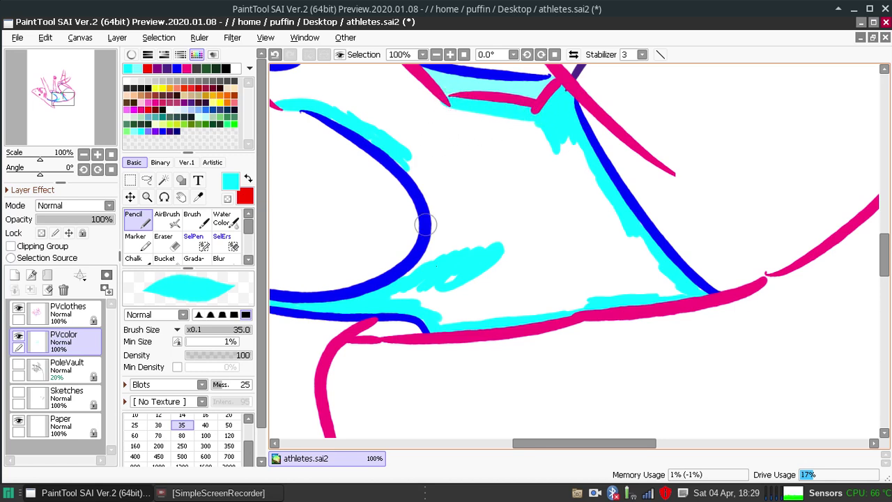
Paint a cyan border inside the shoulder area, along the small blue armhole and the pink body lines.
left_click_drag(542, 443, 526, 443)
left_click_drag(883, 255, 883, 241)
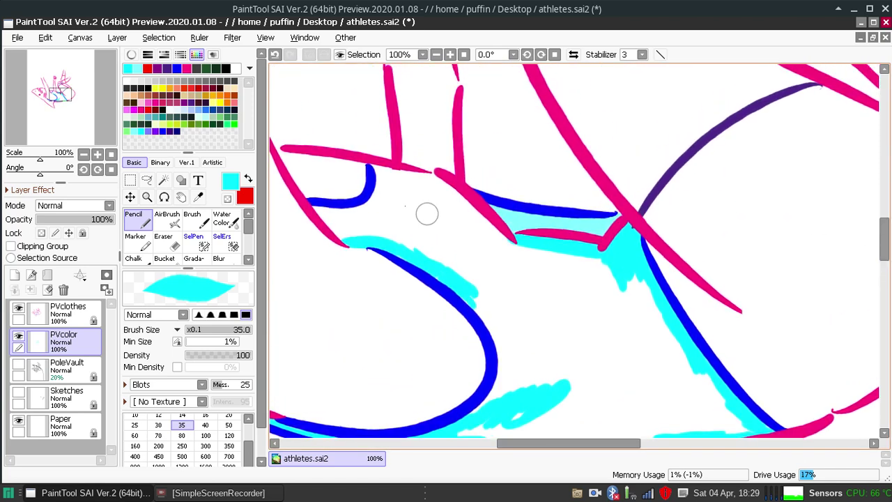
mouse_move(308, 206)
left_mouse_down()
mouse_move(346, 239)
mouse_move(322, 208)
mouse_move(385, 202)
mouse_move(354, 206)
mouse_move(379, 197)
mouse_move(375, 168)
mouse_move(442, 184)
mouse_move(505, 241)
left_mouse_up()
left_click_drag(446, 189, 521, 251)
Set the Pencil size to 160 and paint the middle of the top solid cyan.
left_click(205, 446)
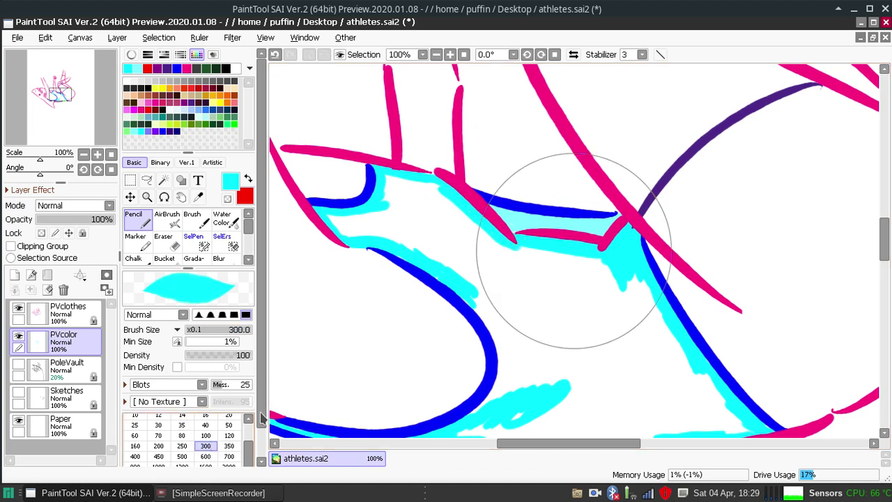
left_click(159, 445)
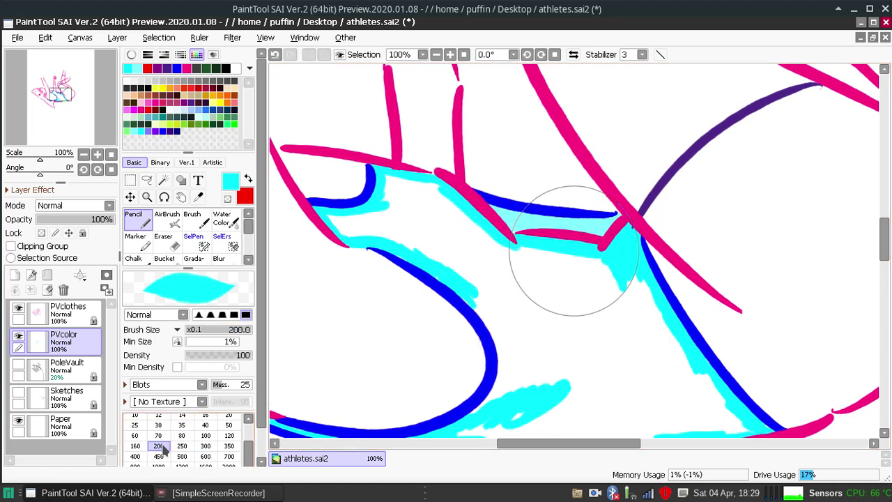
left_click(135, 445)
mouse_move(553, 320)
left_mouse_down()
mouse_move(529, 314)
mouse_move(604, 362)
mouse_move(509, 307)
mouse_move(491, 317)
mouse_move(505, 268)
mouse_move(613, 293)
mouse_move(627, 334)
mouse_move(648, 328)
mouse_move(653, 365)
mouse_move(638, 393)
left_mouse_up()
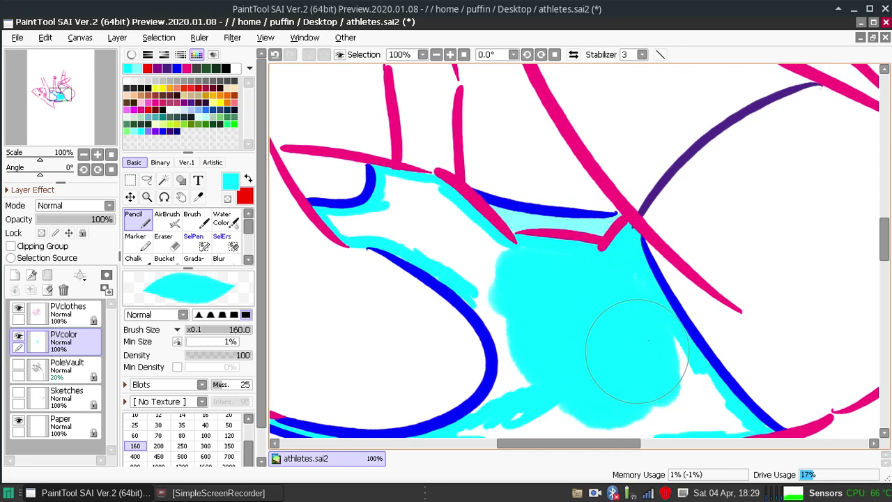
Set the Pencil size to 70 and fill the white gaps between the large armhole and the top's lower edge.
mouse_move(883, 241)
left_mouse_down()
mouse_move(883, 269)
mouse_move(883, 251)
mouse_move(885, 259)
left_mouse_up()
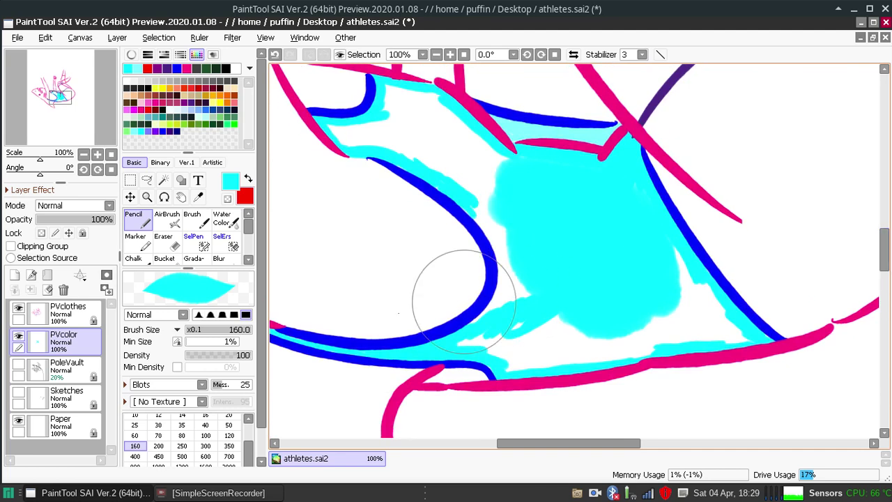
left_click(159, 435)
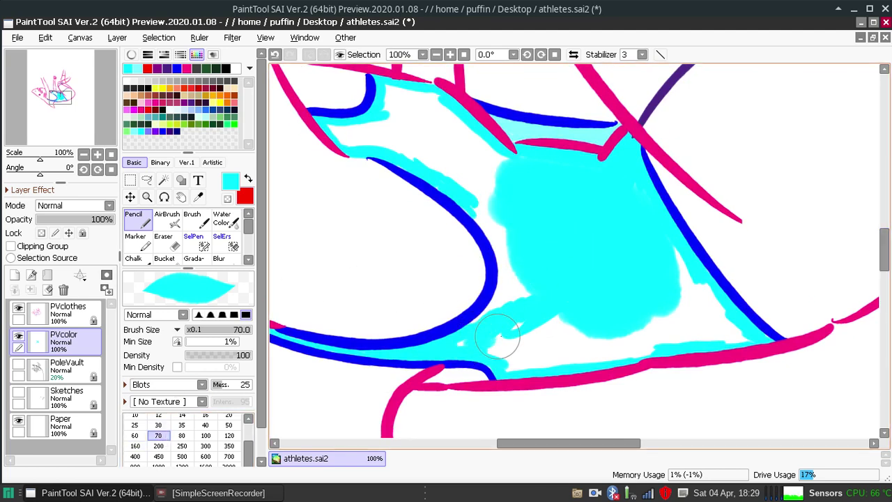
mouse_move(462, 340)
left_mouse_down()
mouse_move(537, 342)
mouse_move(509, 357)
mouse_move(521, 360)
mouse_move(535, 340)
mouse_move(531, 363)
mouse_move(499, 362)
mouse_move(474, 326)
left_mouse_up()
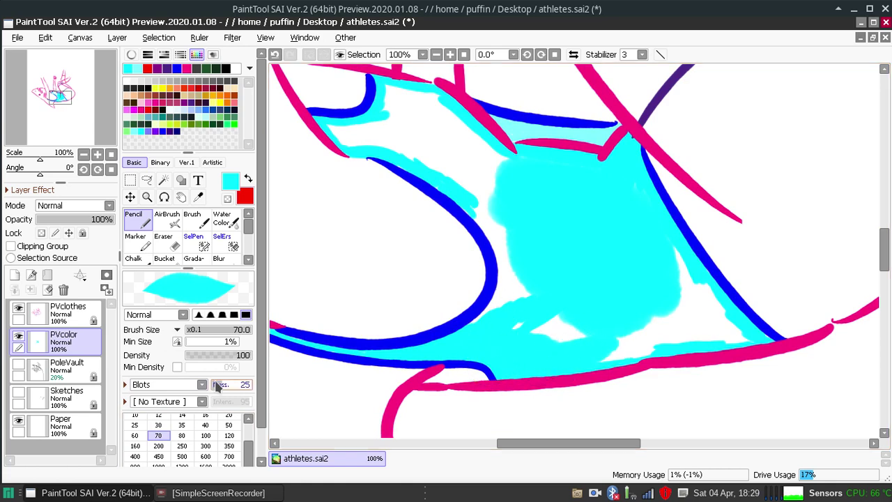
Fill the rest of the top with cyan using Pencil size 100, and the shoulder gaps using size 60.
left_click(205, 435)
mouse_move(533, 309)
left_mouse_down()
mouse_move(597, 329)
mouse_move(644, 335)
mouse_move(644, 326)
mouse_move(658, 337)
mouse_move(714, 324)
mouse_move(740, 334)
mouse_move(668, 314)
mouse_move(679, 317)
mouse_move(674, 237)
mouse_move(728, 316)
mouse_move(514, 279)
mouse_move(474, 322)
mouse_move(527, 258)
mouse_move(491, 216)
mouse_move(534, 307)
mouse_move(477, 192)
mouse_move(496, 213)
mouse_move(454, 211)
mouse_move(443, 175)
mouse_move(455, 150)
mouse_move(488, 159)
mouse_move(494, 175)
mouse_move(433, 126)
mouse_move(411, 125)
mouse_move(359, 160)
mouse_move(573, 251)
left_mouse_up()
left_click(134, 434)
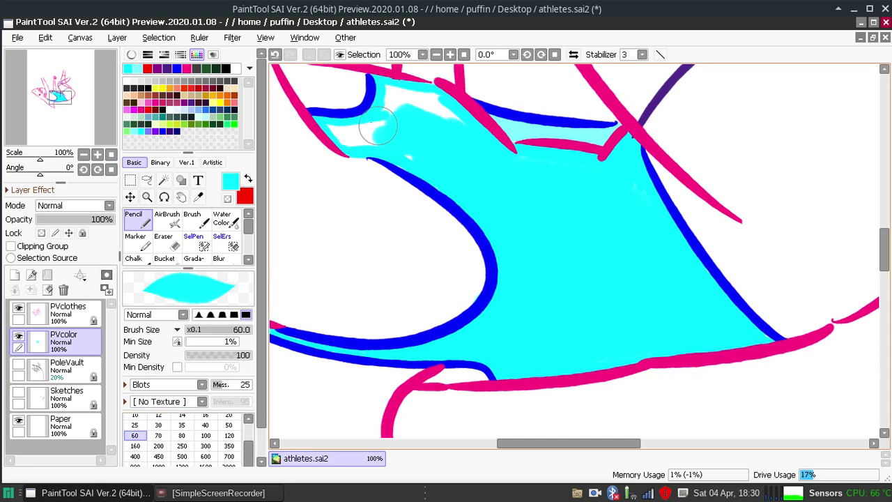
mouse_move(365, 126)
left_mouse_down()
mouse_move(328, 130)
mouse_move(393, 129)
mouse_move(339, 130)
mouse_move(348, 140)
mouse_move(431, 154)
mouse_move(415, 147)
mouse_move(427, 165)
mouse_move(390, 151)
mouse_move(421, 170)
mouse_move(390, 159)
mouse_move(423, 162)
mouse_move(374, 125)
mouse_move(419, 128)
mouse_move(423, 115)
mouse_move(390, 111)
mouse_move(390, 87)
mouse_move(448, 115)
mouse_move(453, 105)
mouse_move(418, 98)
left_mouse_up()
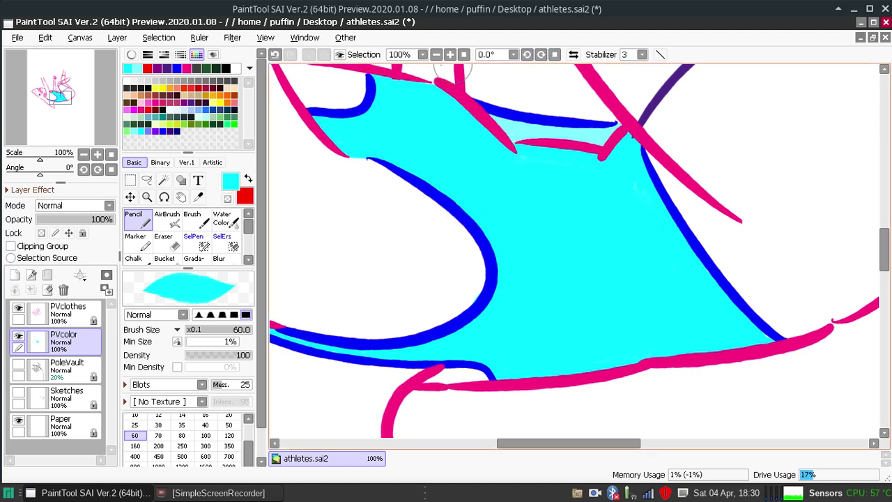
Choose a periwinkle blue from the swatches and rotate the canvas view to 90° with the whole top in view.
left_click(436, 54)
left_click(436, 55)
left_click(436, 54)
left_click(436, 55)
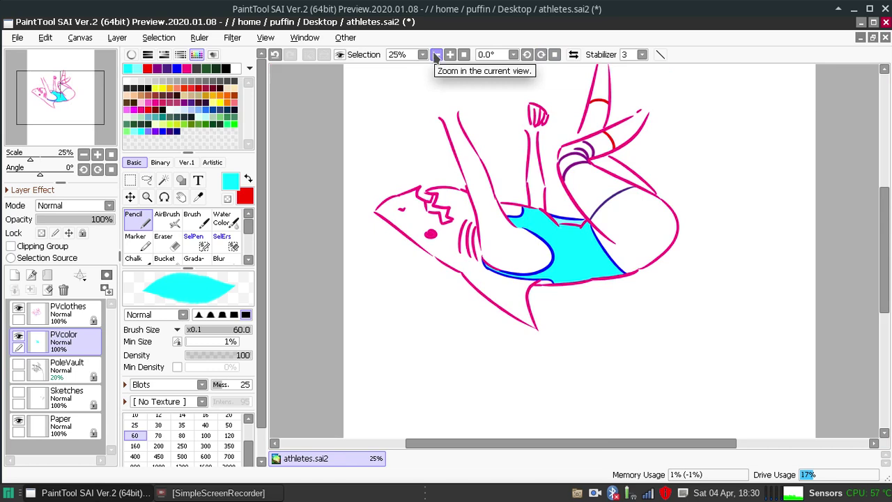
left_click(449, 54)
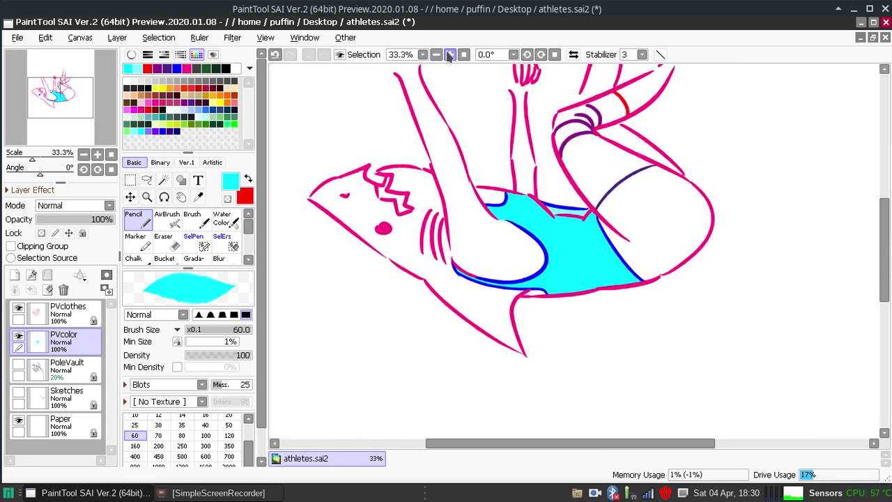
left_click(154, 130)
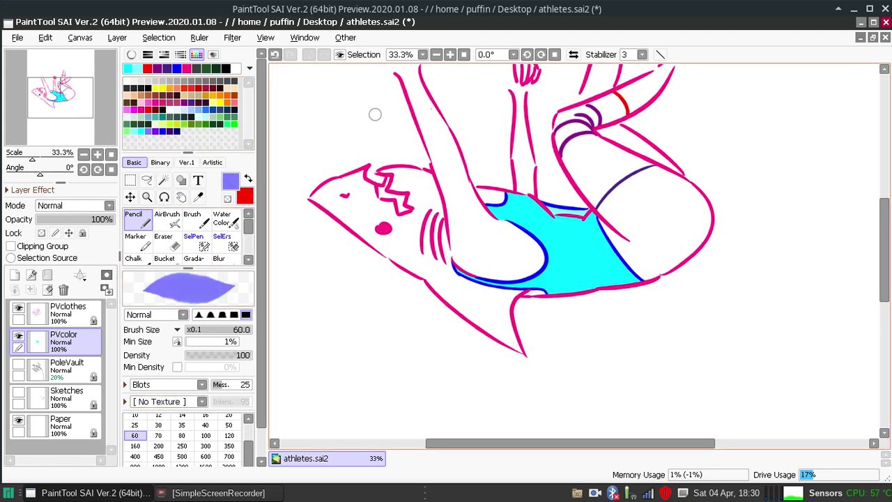
left_click(542, 55)
left_click_drag(548, 56, 547, 56)
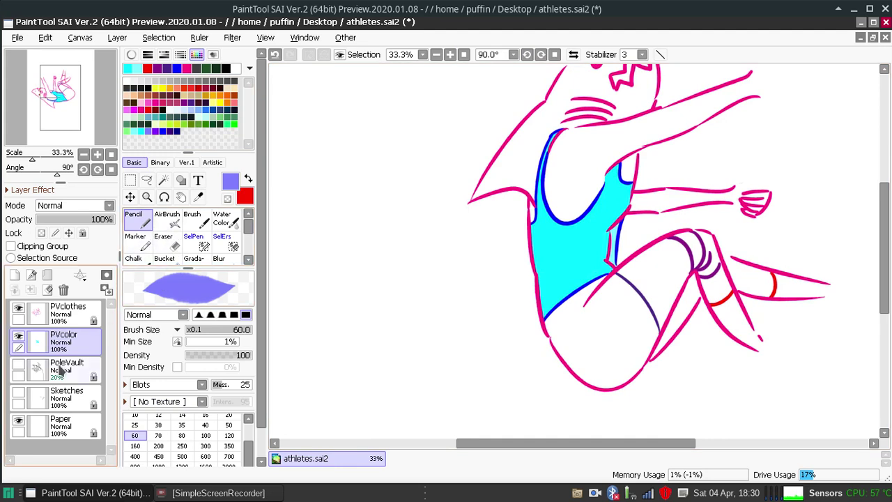
Set the Pencil size to 30 and try a curved periwinkle stripe across the middle of the cyan top.
left_click(158, 425)
left_click_drag(531, 239, 620, 225)
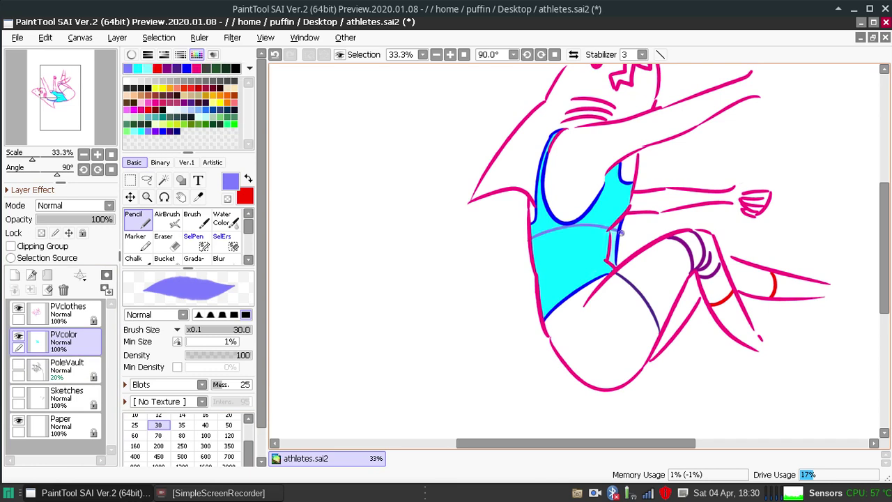
key("ctrl+z")
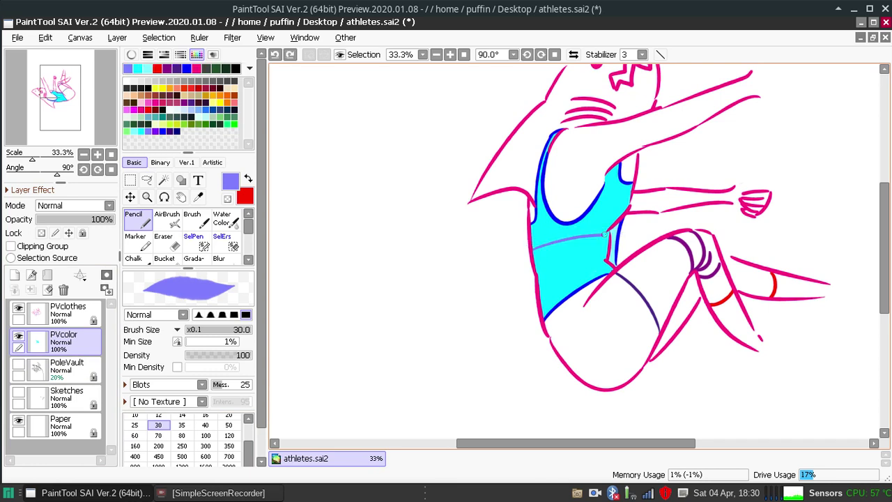
key("ctrl+z")
key("ctrl+y")
key("ctrl+z")
left_click_drag(532, 246, 614, 229)
key("ctrl+z")
key("ctrl+y")
key("ctrl+z")
left_click_drag(537, 247, 606, 229)
key("ctrl+z")
key("ctrl+z")
left_click_drag(532, 241, 581, 242)
key("ctrl+z")
mouse_move(527, 244)
left_mouse_down()
mouse_move(593, 238)
mouse_move(608, 227)
mouse_move(534, 235)
mouse_move(619, 223)
mouse_move(538, 243)
mouse_move(605, 227)
left_mouse_up()
key("ctrl+z")
key("ctrl+z")
key("ctrl+z")
mouse_move(532, 239)
left_mouse_down()
mouse_move(618, 228)
mouse_move(596, 231)
left_mouse_up()
key("ctrl+z")
key("ctrl+z")
left_click_drag(536, 245, 609, 228)
key("ctrl+z")
left_click_drag(531, 244, 613, 228)
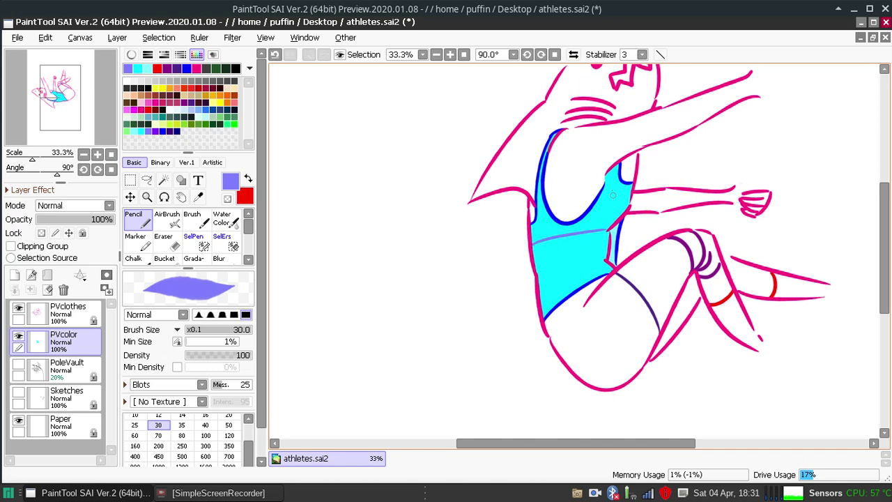
Undo the stripe and try short periwinkle strokes on the top's chest side, beside the large armhole.
key("ctrl+z")
mouse_move(619, 203)
left_mouse_down()
mouse_move(631, 185)
mouse_move(637, 191)
mouse_move(607, 190)
mouse_move(633, 198)
mouse_move(601, 188)
mouse_move(621, 192)
left_mouse_up()
key("ctrl+z")
key("ctrl+z")
key("ctrl+z")
key("ctrl+z")
key("ctrl+z")
left_click_drag(618, 194, 599, 228)
key("ctrl+z")
key("ctrl+z")
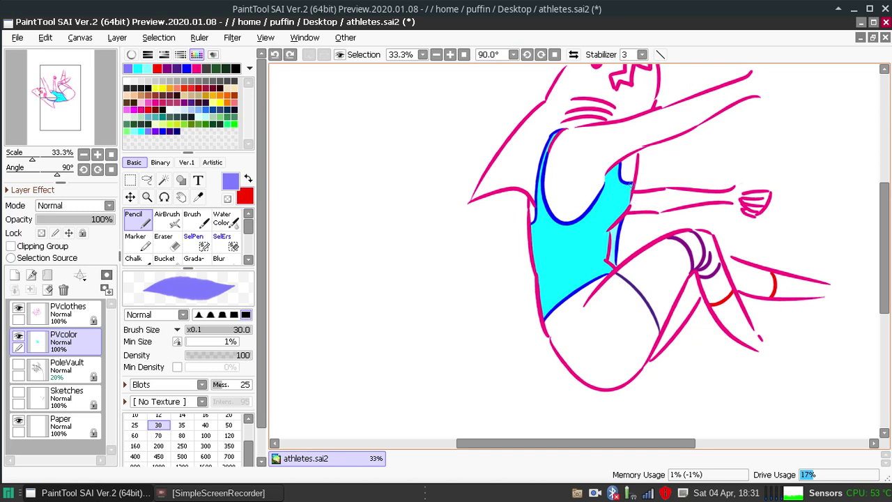
Try the periwinkle stripe again from the top's back edge across to the front.
key("ctrl+z")
key("ctrl+z")
left_click_drag(536, 248, 610, 231)
key("ctrl+z")
left_click_drag(525, 244, 592, 232)
key("ctrl+z")
Try short periwinkle strokes across the raised arm next to the large armhole, undoing each one.
left_click_drag(608, 130, 594, 175)
key("ctrl+z")
left_click_drag(608, 128, 586, 168)
key("ctrl+z")
mouse_move(667, 109)
left_mouse_down()
mouse_move(673, 137)
mouse_move(634, 150)
left_mouse_up()
key("ctrl+z")
key("ctrl+z")
key("ctrl+z")
key("ctrl+z")
mouse_move(634, 120)
left_mouse_down()
mouse_move(629, 149)
mouse_move(624, 129)
mouse_move(630, 150)
left_mouse_up()
key("ctrl+z")
key("ctrl+z")
key("ctrl+z")
Retry the periwinkle stripe across the top just below the large armhole, and undo it.
left_click_drag(525, 238, 603, 225)
key("ctrl+z")
key("ctrl+z")
left_click_drag(531, 242, 610, 223)
key("ctrl+z")
key("ctrl+y")
key("ctrl+z")
key("ctrl+y")
key("ctrl+z")
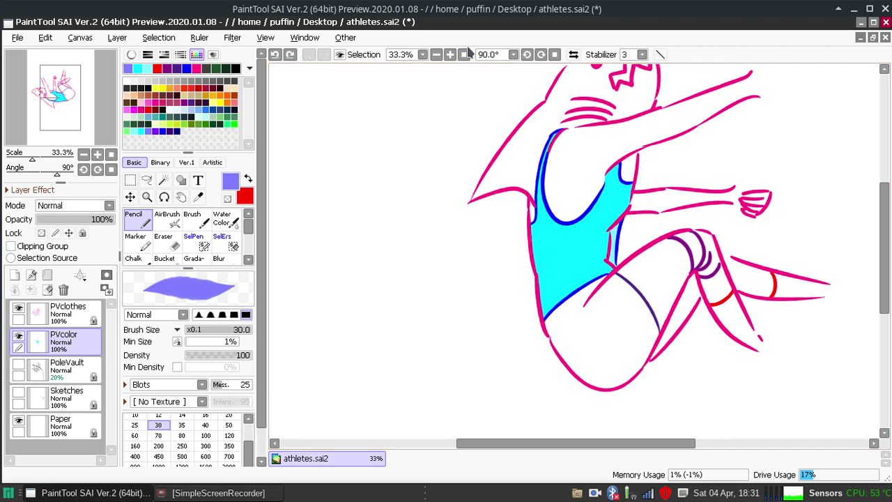
Reset the canvas rotation to 0°.
left_click(554, 54)
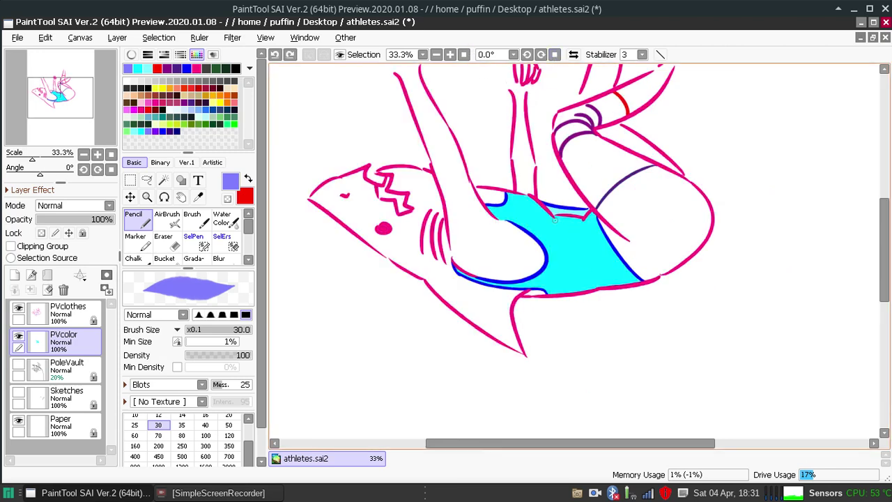
Try a curved periwinkle line from the front arm's base to the rounded edge of the large armhole.
left_click_drag(554, 218, 547, 240)
key("ctrl+z")
key("ctrl+z")
left_click_drag(541, 246, 532, 275)
key("ctrl+z")
left_click(554, 219)
key("ctrl+z")
left_click(551, 216)
key("ctrl+z")
key("ctrl+z")
mouse_move(549, 217)
left_mouse_down()
mouse_move(563, 237)
mouse_move(544, 256)
left_mouse_up()
key("ctrl+z")
key("ctrl+z")
key("ctrl+z")
mouse_move(554, 214)
left_mouse_down()
mouse_move(545, 257)
mouse_move(560, 231)
mouse_move(554, 249)
left_mouse_up()
key("ctrl+z")
key("ctrl+z")
left_click_drag(554, 214, 550, 253)
Try a second periwinkle line down through the large armhole opening, and undo both lines.
mouse_move(502, 219)
left_mouse_down()
mouse_move(523, 253)
mouse_move(519, 280)
left_mouse_up()
key("ctrl+z")
left_click_drag(507, 221, 514, 279)
key("ctrl+z")
left_click_drag(506, 223, 514, 281)
key("ctrl+z")
mouse_move(511, 224)
left_mouse_down()
mouse_move(515, 271)
mouse_move(530, 242)
mouse_move(515, 228)
mouse_move(528, 247)
left_mouse_up()
key("ctrl+z")
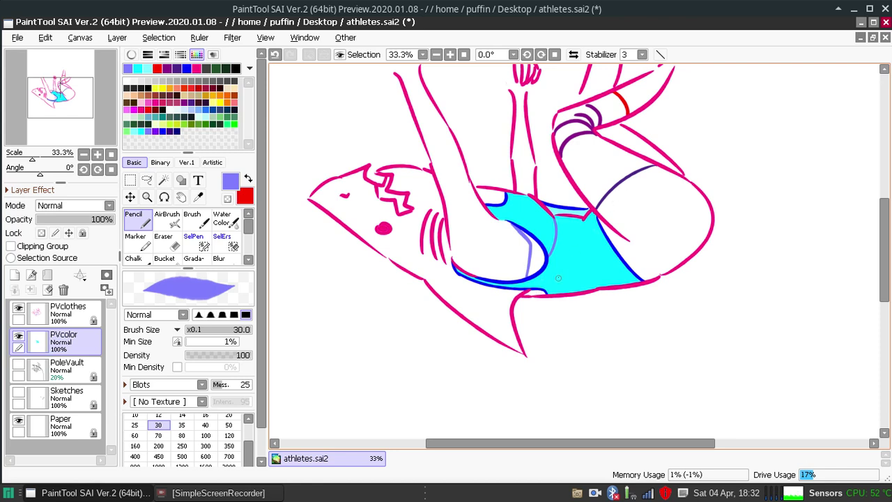
key("ctrl+z")
key("ctrl+z")
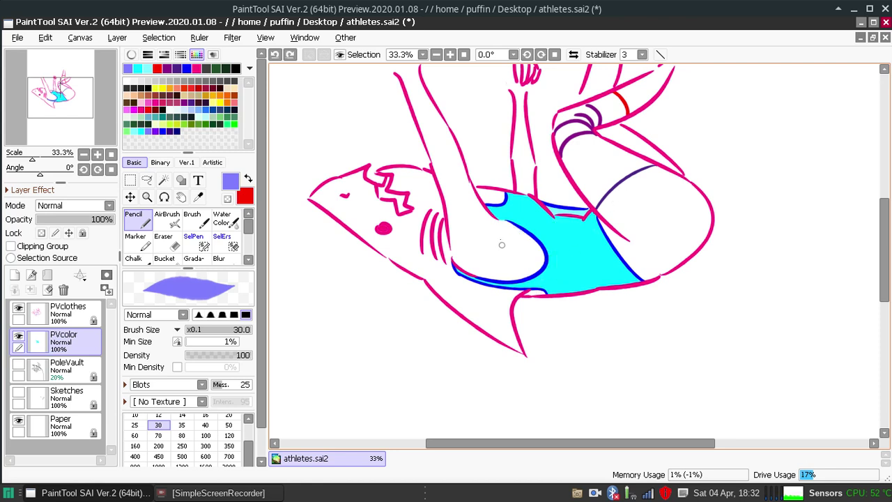
Try the armhole's inner line first and a connecting stroke up to the front arm, and undo both.
mouse_move(523, 230)
left_mouse_down()
mouse_move(533, 272)
mouse_move(545, 255)
mouse_move(529, 274)
left_mouse_up()
key("ctrl+z")
key("ctrl+z")
key("ctrl+z")
key("ctrl+z")
key("ctrl+z")
mouse_move(531, 238)
left_mouse_down()
mouse_move(529, 280)
mouse_move(545, 257)
mouse_move(535, 279)
left_mouse_up()
key("ctrl+z")
key("ctrl+z")
key("ctrl+z")
key("ctrl+z")
left_click_drag(531, 236, 535, 282)
key("ctrl+z")
left_click_drag(536, 239, 535, 275)
left_click_drag(541, 239, 554, 218)
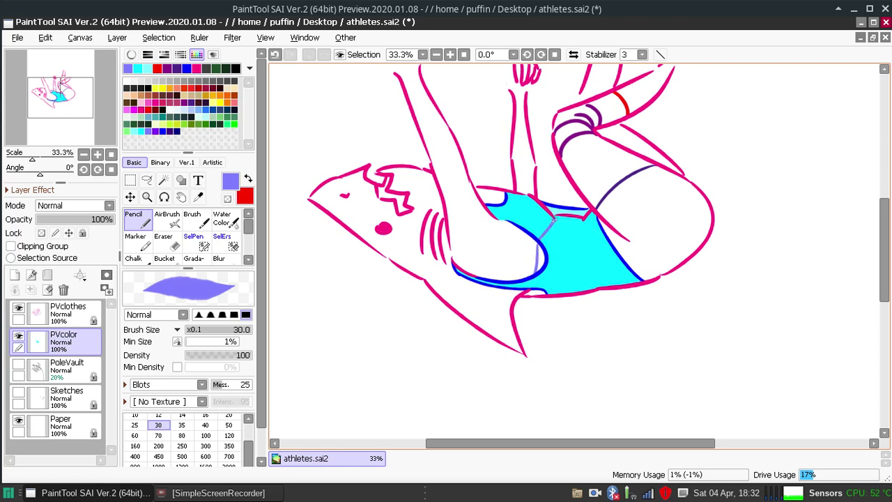
key("ctrl+z")
key("ctrl+z")
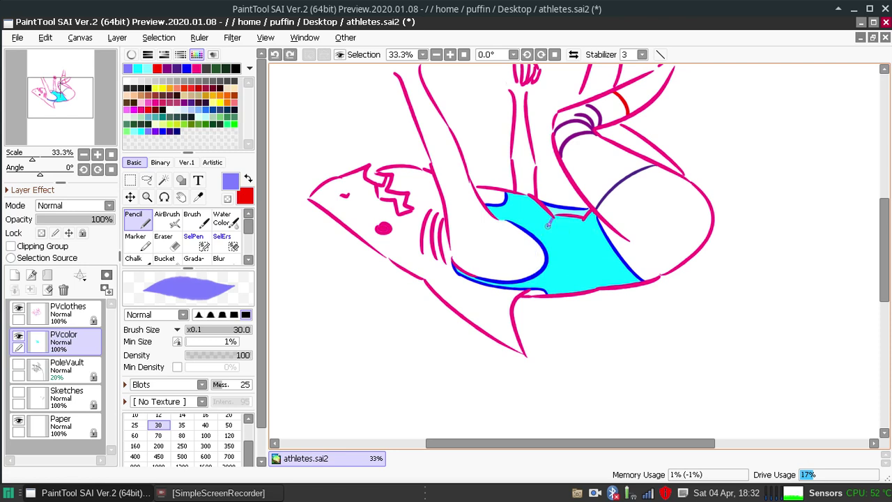
Redraw the short curved periwinkle line between the armhole's rounded edge and the base of the front arm.
mouse_move(546, 248)
left_mouse_down()
mouse_move(551, 218)
mouse_move(547, 249)
left_mouse_up()
key("ctrl+z")
key("ctrl+z")
left_click_drag(549, 214, 550, 252)
key("ctrl+z")
mouse_move(553, 214)
left_mouse_down()
mouse_move(544, 251)
mouse_move(553, 215)
left_mouse_up()
key("ctrl+z")
key("ctrl+z")
key("ctrl+z")
key("ctrl+z")
left_click_drag(543, 251, 552, 214)
Draw a curved periwinkle line inside the armhole opening and continue the stripe from the armhole to the top's lower edge.
left_click_drag(499, 220, 502, 281)
key("ctrl+z")
left_click_drag(502, 222, 496, 278)
key("ctrl+z")
left_click_drag(500, 220, 497, 278)
key("ctrl+z")
left_click_drag(499, 218, 499, 281)
key("ctrl+z")
left_click_drag(501, 220, 499, 281)
key("ctrl+z")
left_click_drag(503, 222, 510, 275)
key("ctrl+z")
left_click_drag(506, 221, 508, 275)
key("ctrl+z")
mouse_move(516, 224)
left_mouse_down()
mouse_move(526, 258)
mouse_move(519, 282)
left_mouse_up()
key("ctrl+z")
left_click_drag(527, 230, 524, 283)
key("ctrl+z")
left_click_drag(523, 227, 528, 280)
key("ctrl+z")
left_click_drag(533, 236, 530, 281)
key("ctrl+z")
mouse_move(532, 232)
left_mouse_down()
mouse_move(528, 280)
mouse_move(538, 301)
left_mouse_up()
key("ctrl+z")
left_click_drag(547, 266, 542, 296)
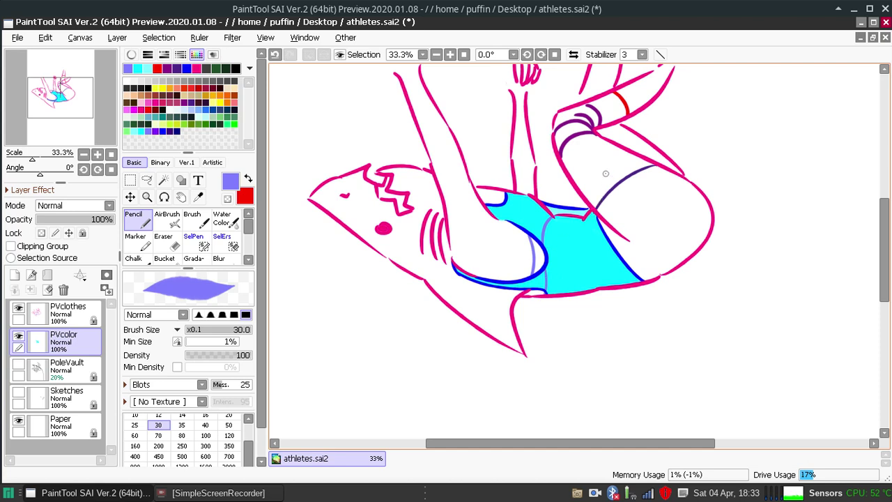
Try filling the top's two sections on the shoulder side of the stripe with periwinkle using the Bucket in Similar Colored Area mode.
left_click(165, 259)
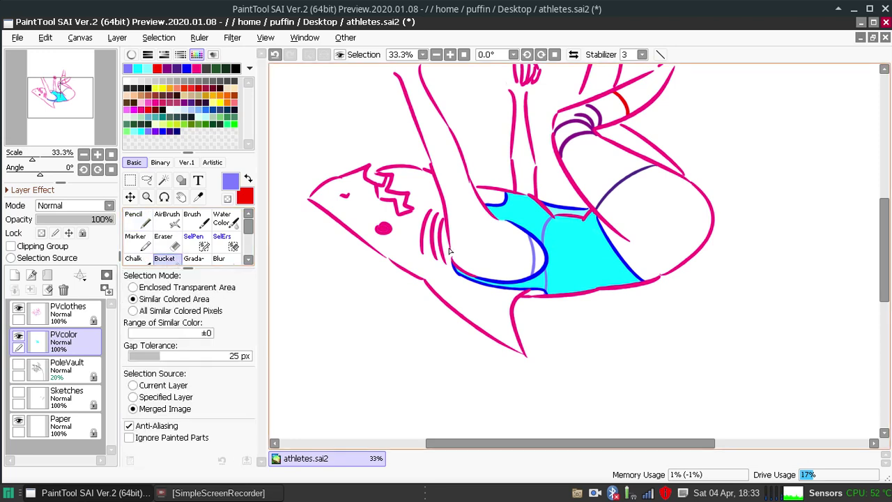
left_click(527, 222)
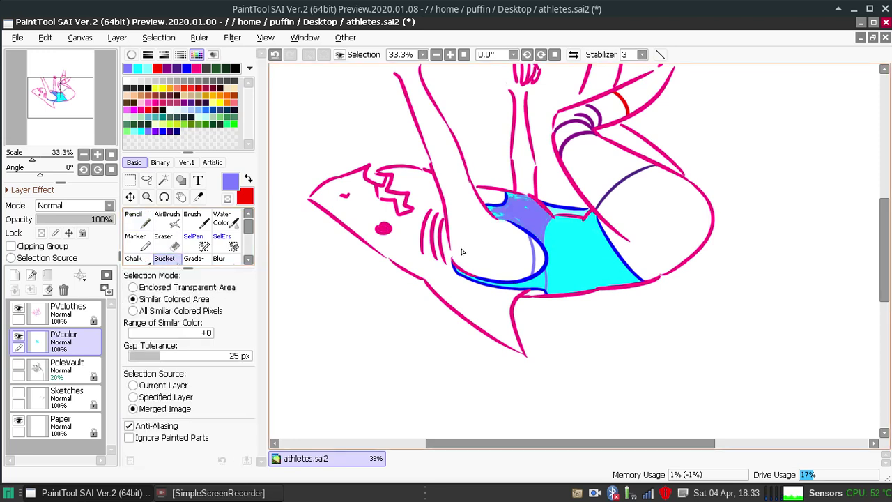
key("ctrl+z")
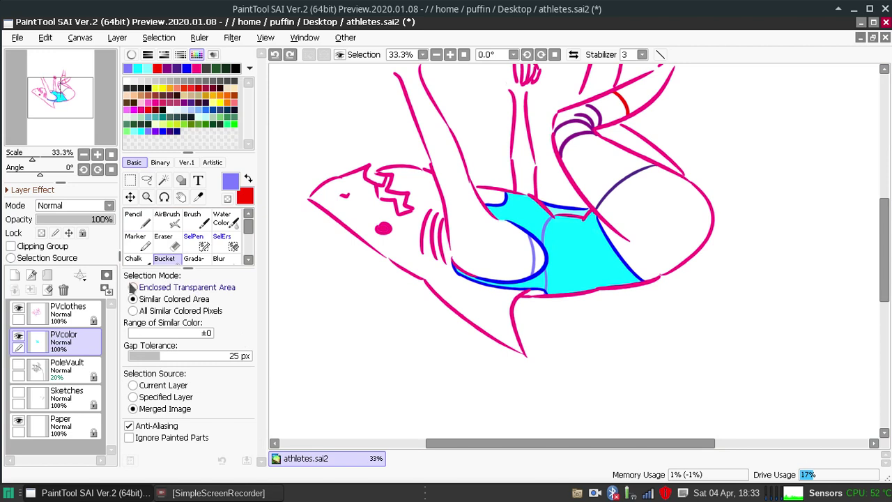
left_click(132, 311)
left_click(527, 208)
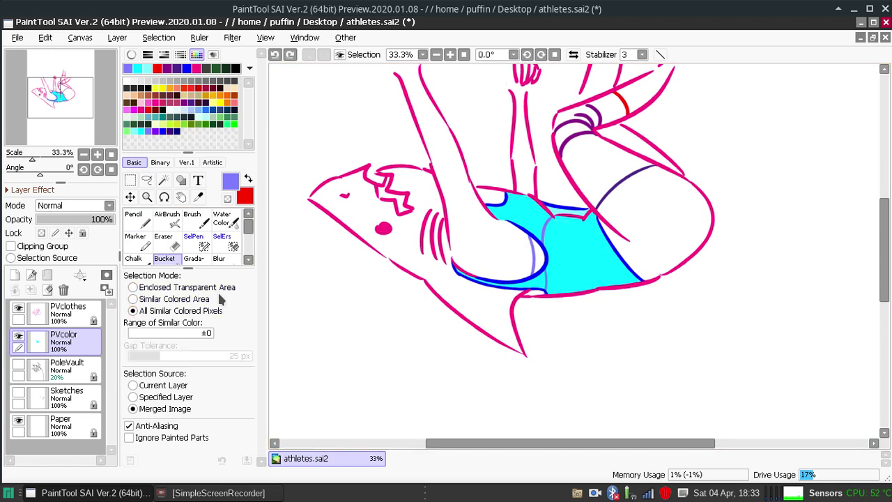
left_click(174, 299)
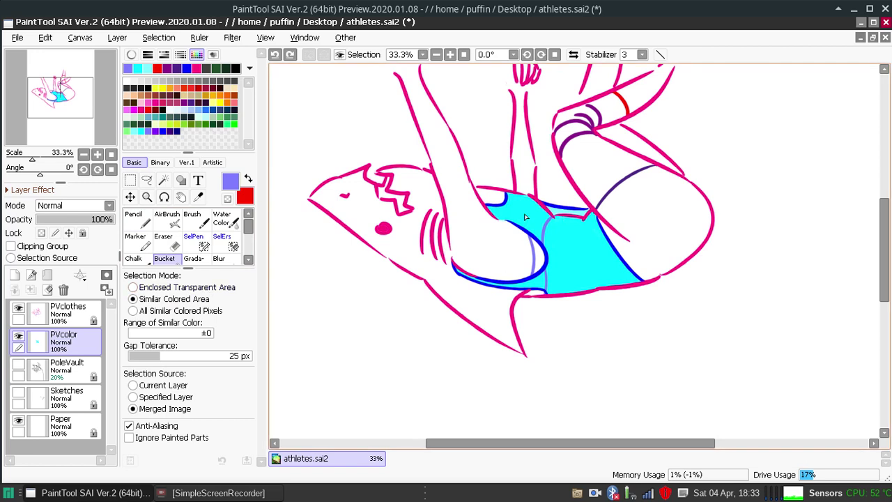
left_click(525, 216)
left_click(540, 287)
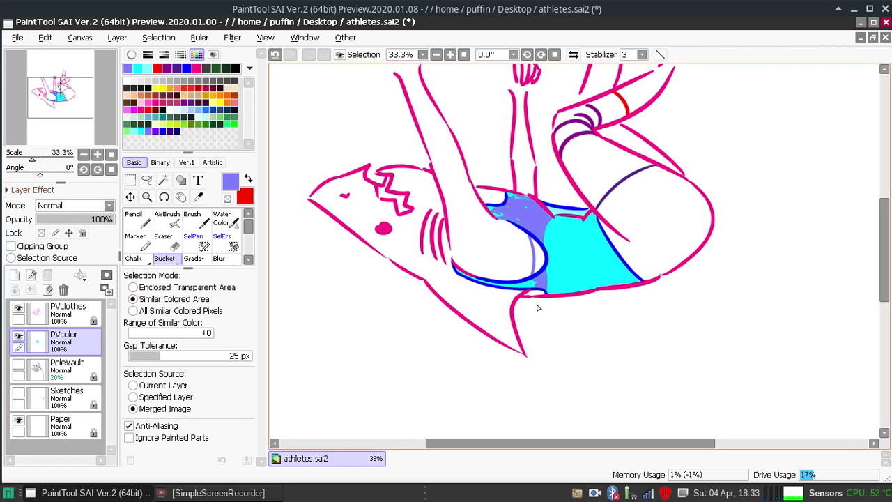
Undo the Bucket fills and the periwinkle stripe lines on the top.
key("ctrl+z")
key("ctrl+z")
key("ctrl+z")
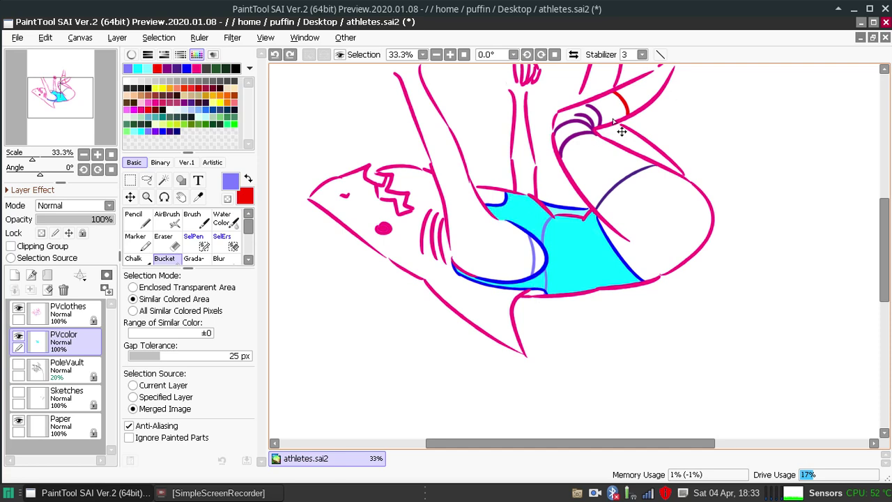
key("ctrl+z")
key("ctrl+z")
Try erasing the magenta belly line between the far arm and the thigh on the PVclothes layer with the Eraser at size 35.
left_click(165, 241)
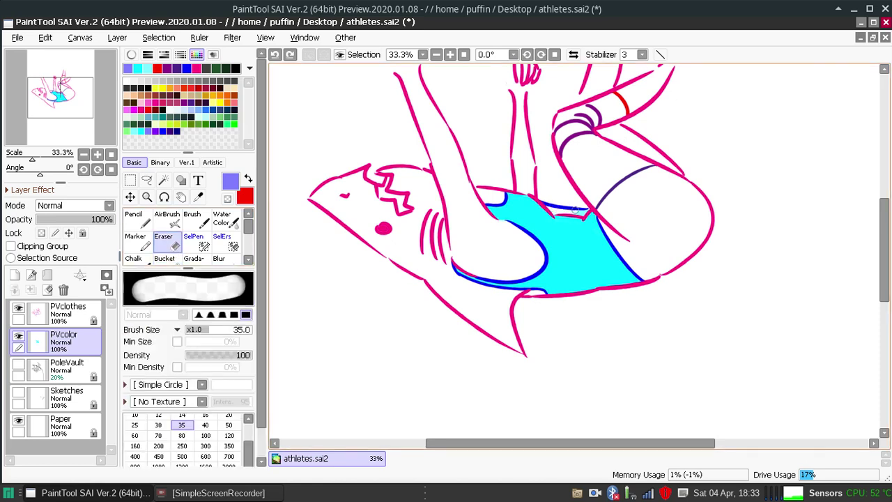
left_click_drag(584, 211, 588, 202)
left_click(61, 315)
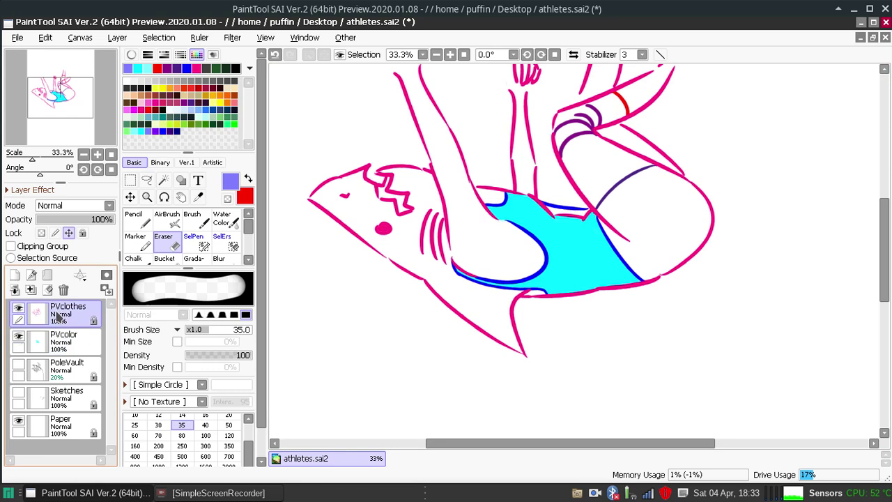
left_click(19, 309)
left_click(19, 309)
left_click(18, 309)
left_click(19, 309)
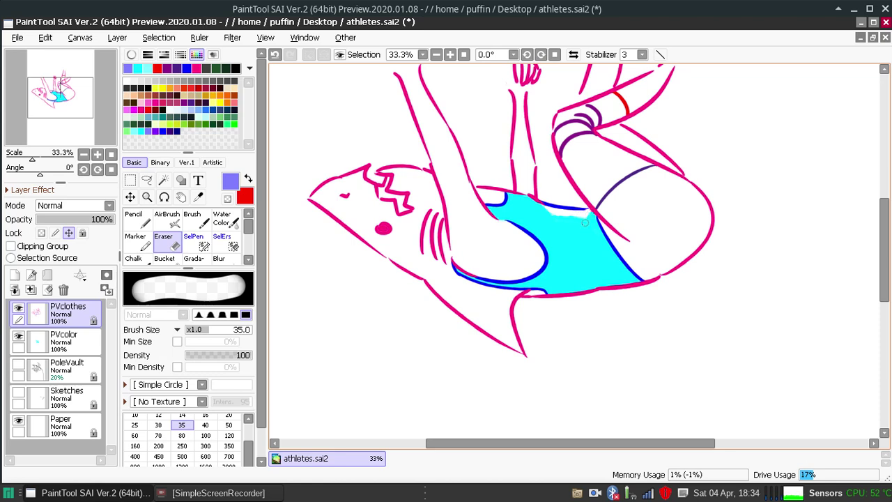
left_click(541, 54)
left_click(542, 54)
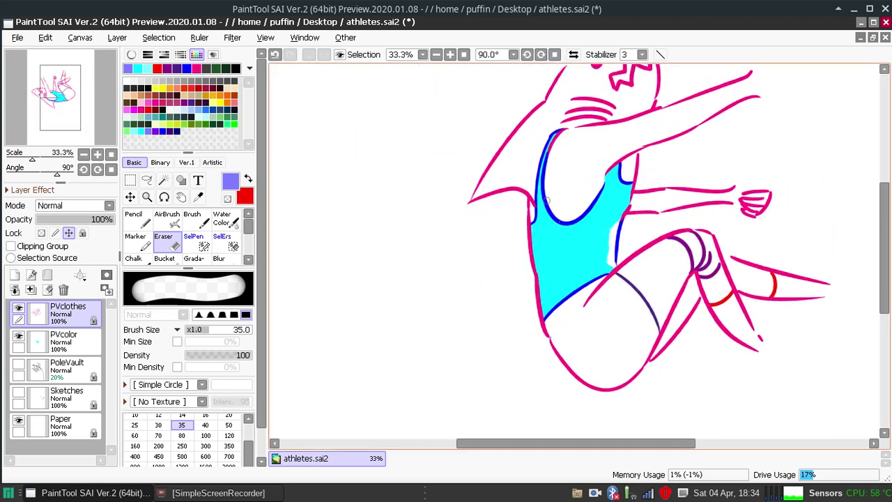
left_click(450, 55)
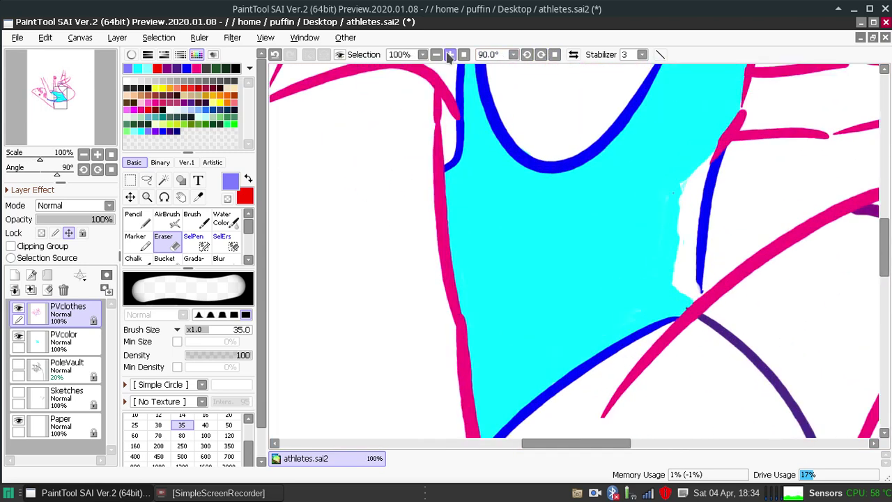
key("ctrl+z")
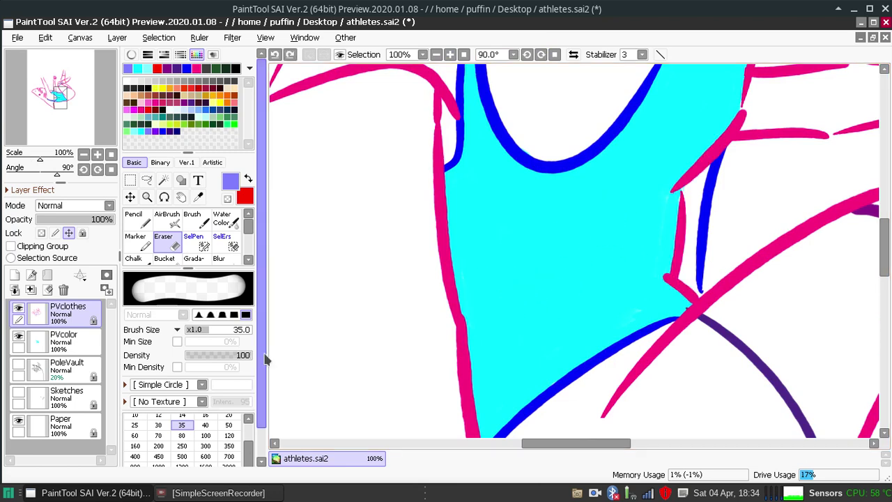
Erase the magenta belly line between the far arm and the thigh again with the size 35 Eraser.
scroll(263, 413, "down", 1)
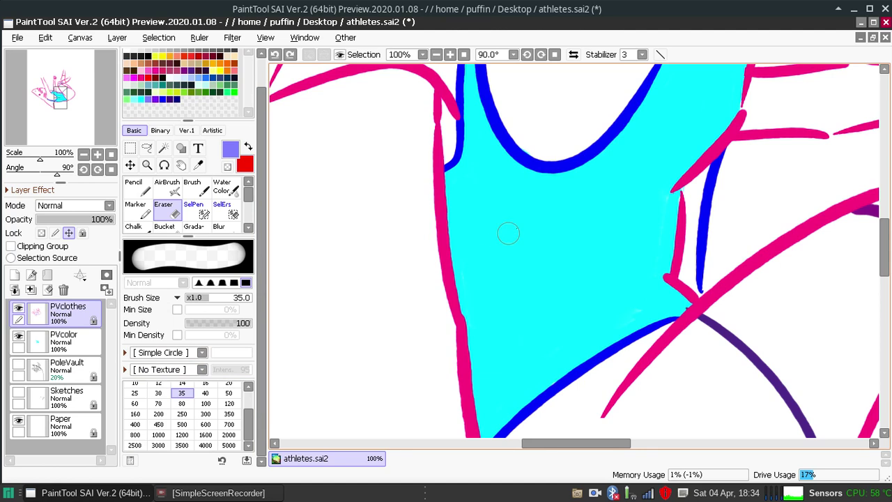
left_click(236, 323)
left_click_drag(239, 323, 270, 325)
mouse_move(662, 172)
left_mouse_down()
mouse_move(661, 229)
mouse_move(689, 139)
mouse_move(697, 125)
mouse_move(674, 218)
mouse_move(711, 108)
mouse_move(695, 177)
mouse_move(723, 98)
mouse_move(694, 169)
mouse_move(720, 103)
mouse_move(692, 168)
mouse_move(712, 113)
mouse_move(692, 169)
mouse_move(666, 200)
mouse_move(672, 197)
mouse_move(666, 264)
mouse_move(679, 209)
mouse_move(674, 292)
left_mouse_up()
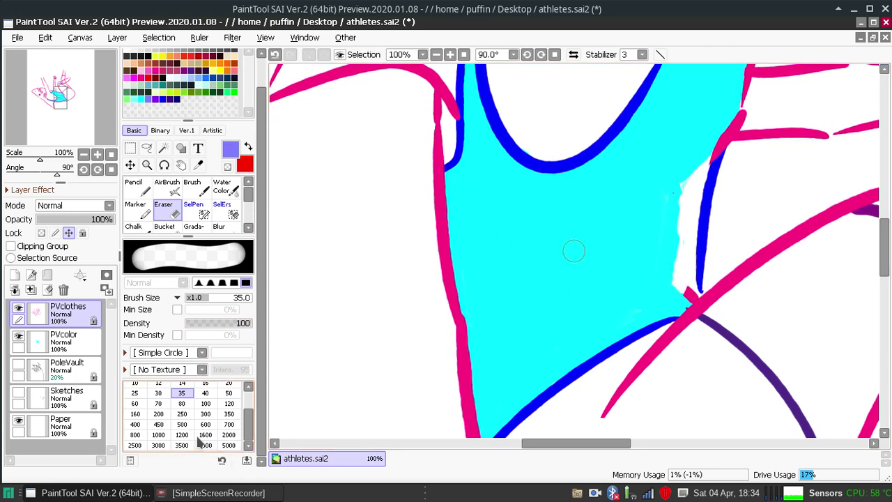
Erase the leftover magenta stub beside the thigh at size 25 and trim the blue belly line's tip at size 12.
left_click(135, 393)
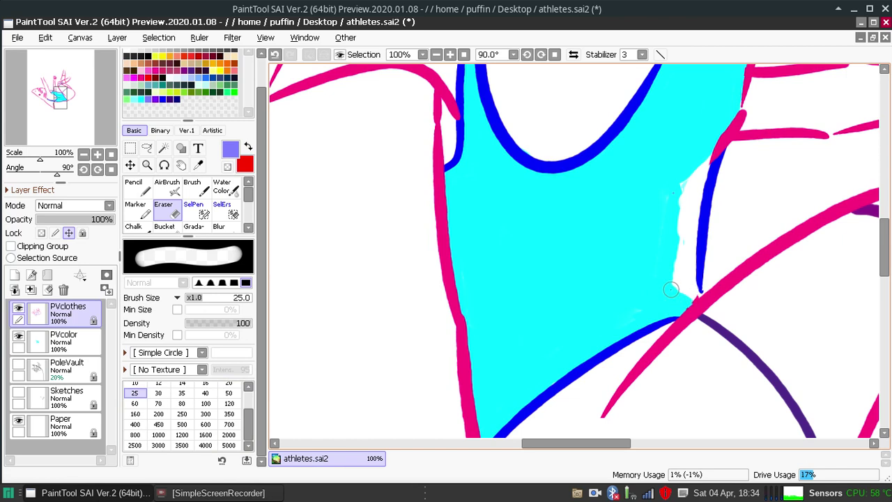
mouse_move(663, 287)
left_mouse_down()
mouse_move(674, 309)
mouse_move(693, 295)
left_mouse_up()
left_click(158, 383)
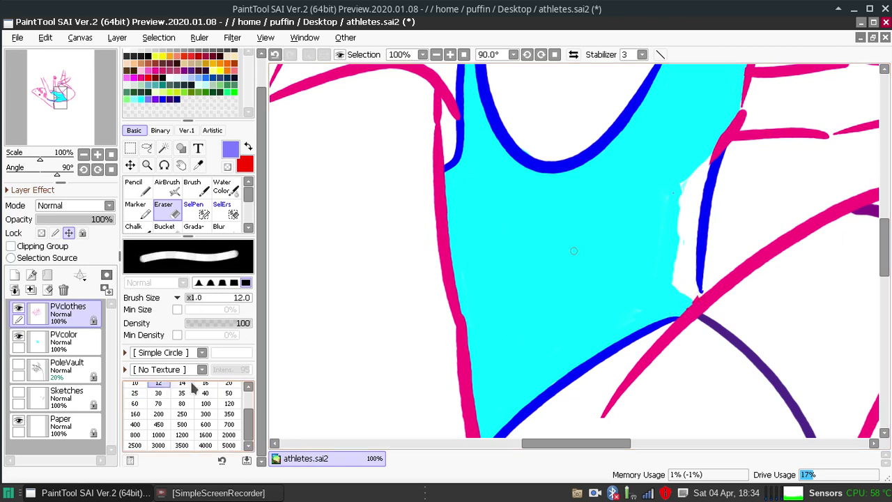
left_click_drag(696, 296, 702, 292)
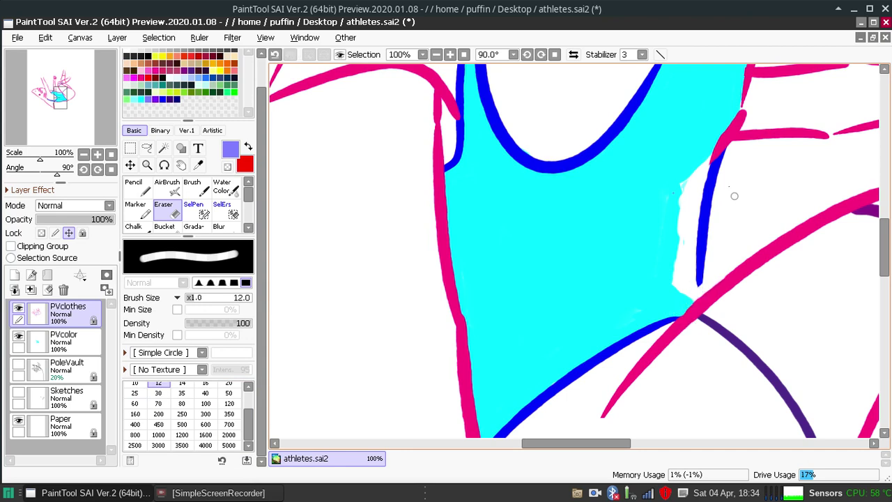
Extend the blue belly line down to the thigh outline with the Pencil in blue at size 30.
mouse_move(883, 245)
left_mouse_down()
mouse_move(883, 216)
mouse_move(877, 249)
mouse_move(883, 227)
mouse_move(883, 244)
left_mouse_up()
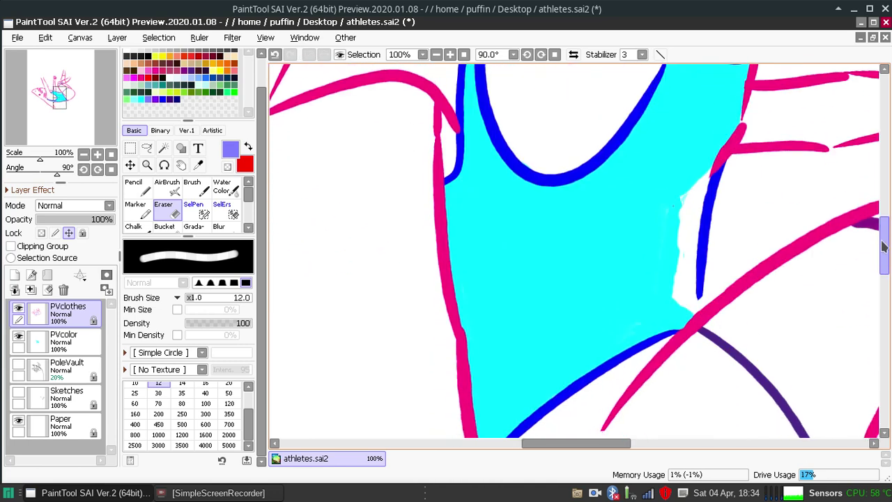
left_click(168, 93)
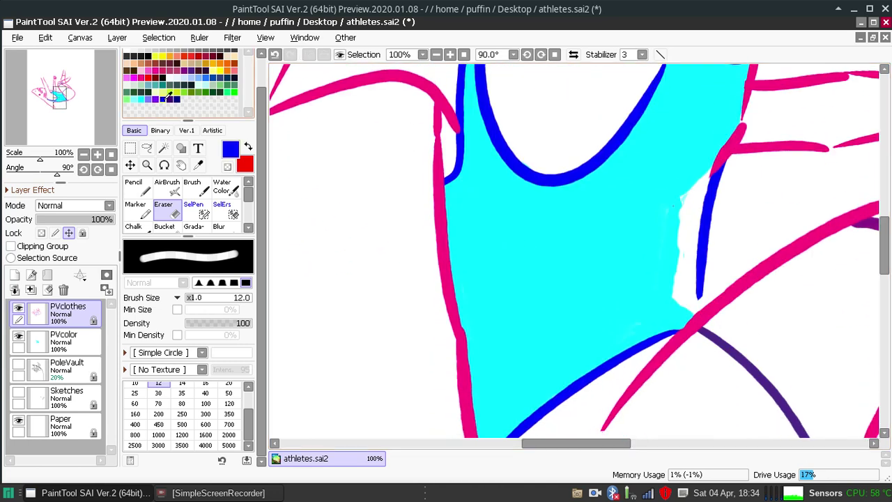
left_click(134, 187)
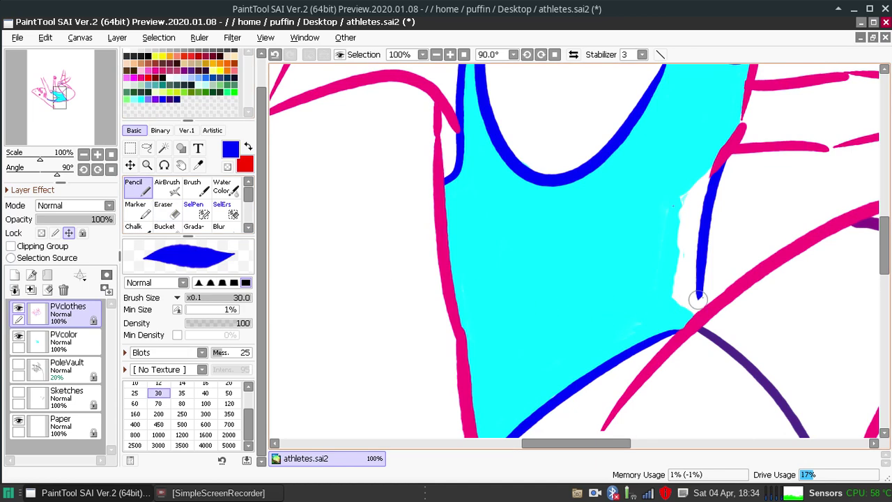
left_click_drag(697, 289, 699, 313)
key("ctrl+z")
key("ctrl+z")
key("ctrl+z")
key("ctrl+z")
key("ctrl+z")
Paint the white gap beside the blue belly line cyan on the PVcolor layer with the Pencil.
left_click(142, 98)
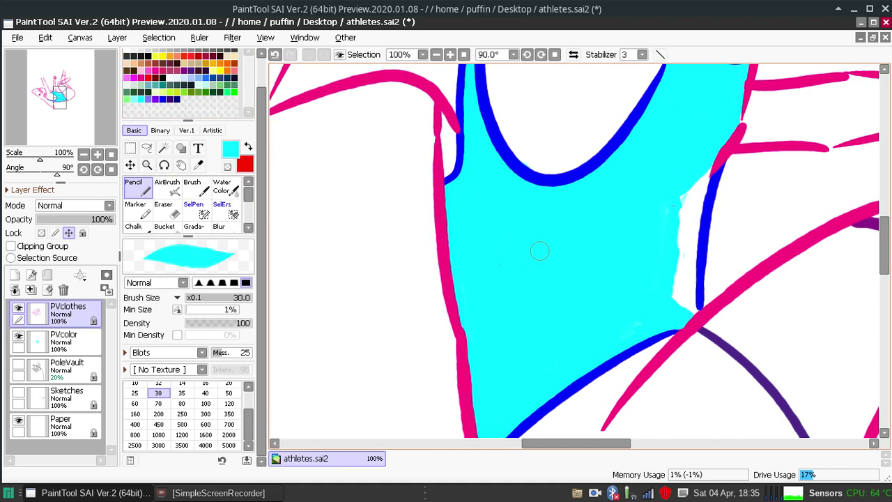
left_click(607, 221, "ctrl")
mouse_move(680, 162)
left_mouse_down()
mouse_move(668, 248)
mouse_move(687, 231)
mouse_move(697, 172)
mouse_move(687, 196)
mouse_move(689, 222)
mouse_move(707, 158)
mouse_move(684, 262)
mouse_move(698, 189)
left_mouse_up()
mouse_move(695, 202)
left_mouse_down()
mouse_move(675, 309)
mouse_move(686, 264)
mouse_move(679, 314)
mouse_move(689, 294)
mouse_move(693, 317)
mouse_move(696, 260)
mouse_move(686, 299)
left_mouse_up()
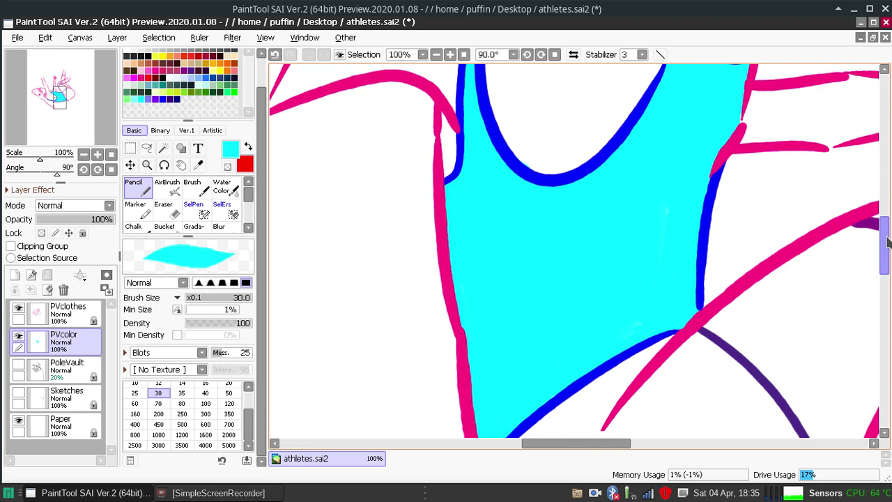
Examine the coloured top and the whole athlete at several zoom levels.
scroll(883, 219, "up", 5)
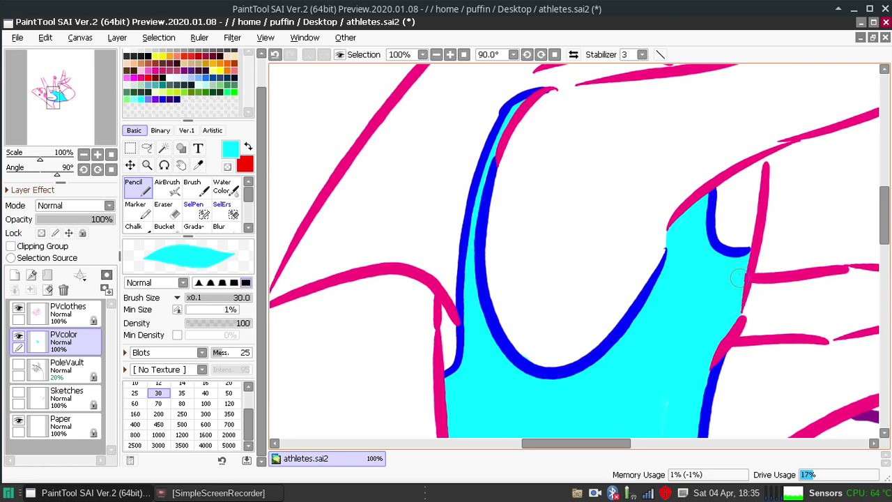
left_click(554, 55)
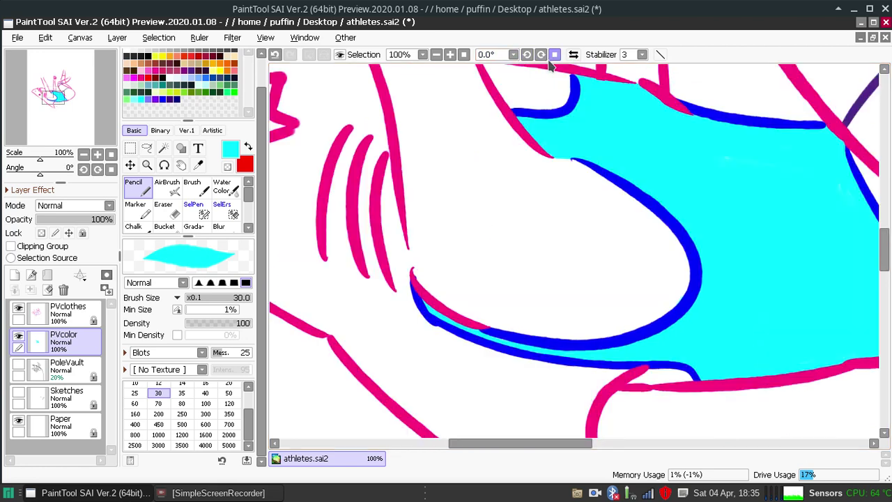
left_click(436, 54)
left_click(436, 54)
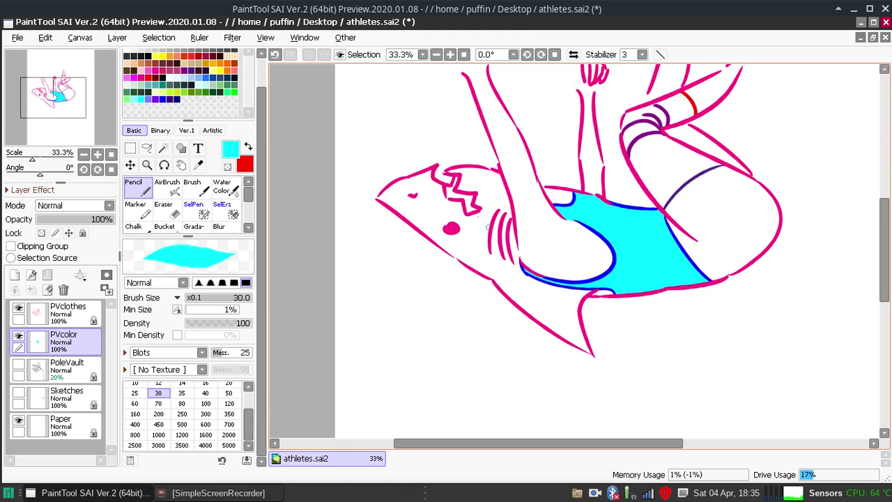
left_click(436, 54)
left_click(436, 54)
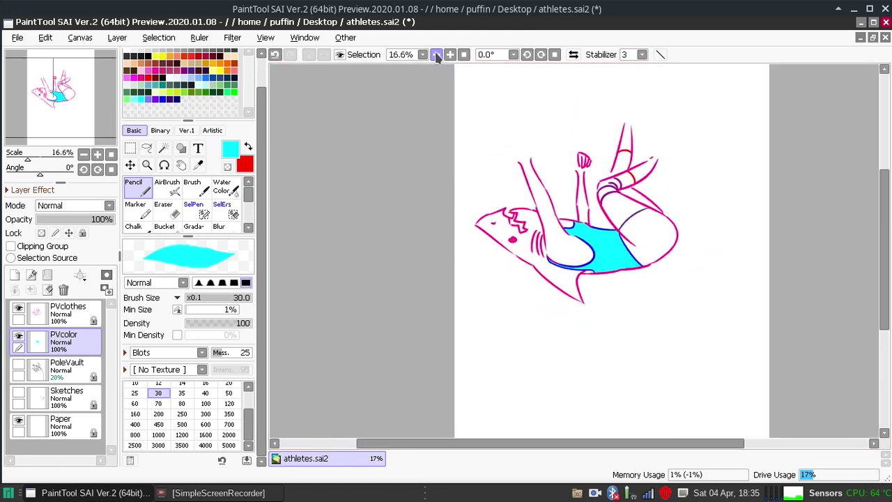
left_click(436, 55)
left_click(450, 54)
left_click(449, 55)
left_click(449, 55)
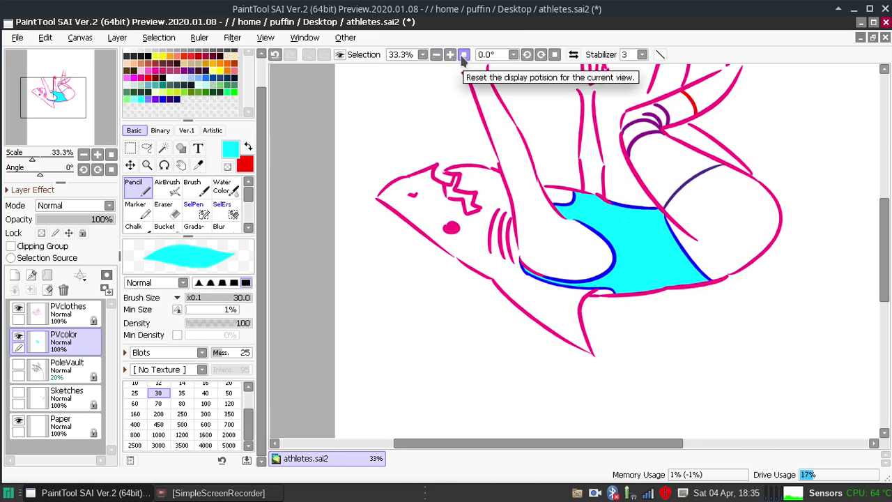
Draw a curved blue waistband line across the hip just below the top's lower edge on the PVclothes layer, using the Pencil at size 35.
left_click(541, 55)
left_click(541, 55)
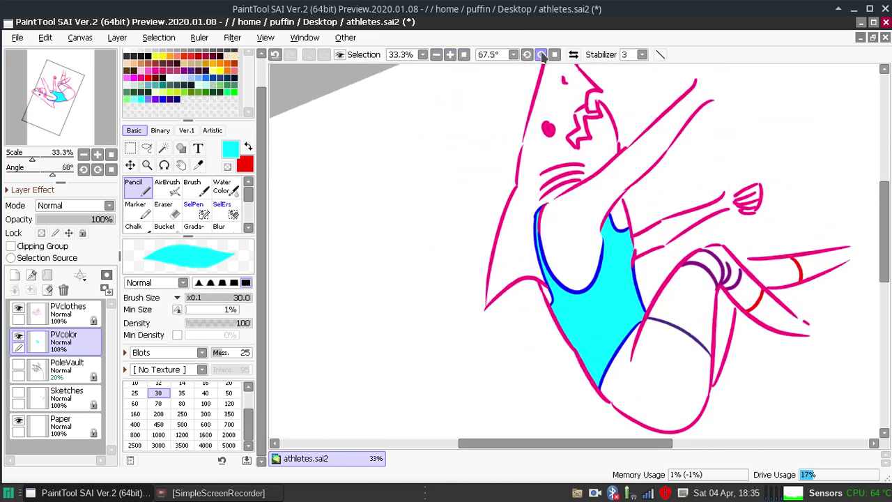
left_click(541, 55)
left_click(542, 56)
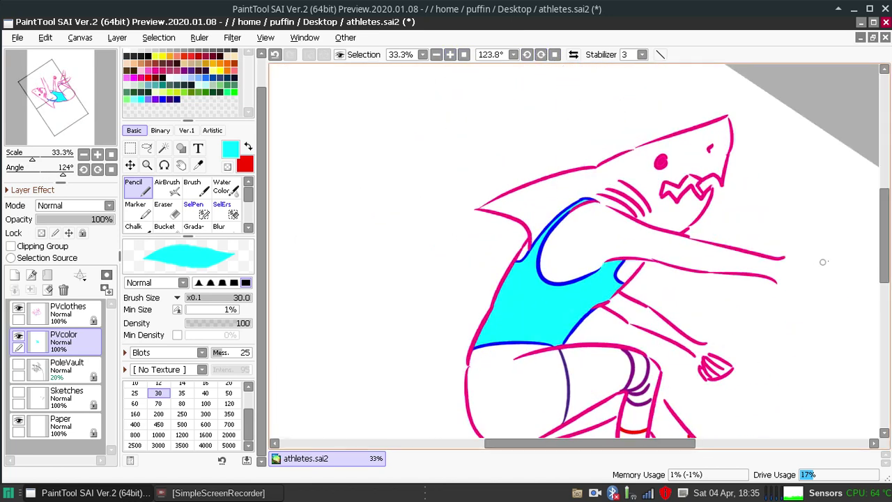
left_click_drag(882, 249, 882, 272)
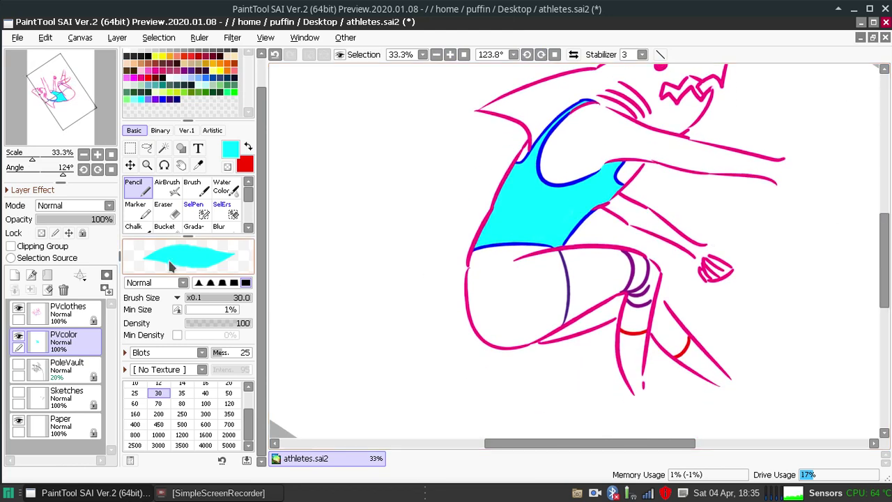
left_click(70, 311)
left_click(159, 97)
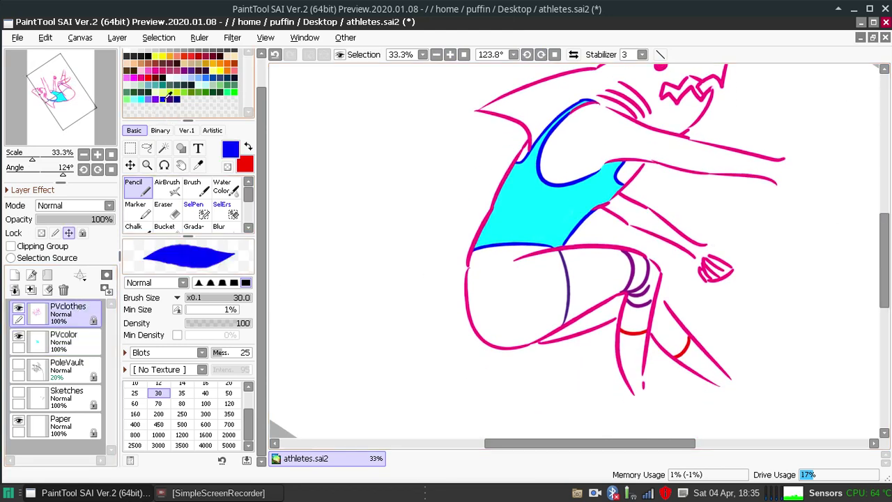
left_click(181, 392)
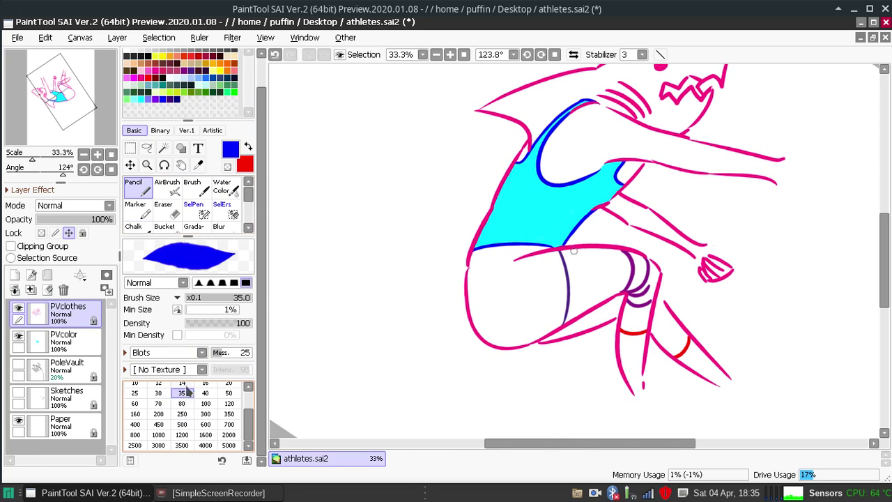
left_click_drag(552, 302, 516, 304)
key("ctrl+z")
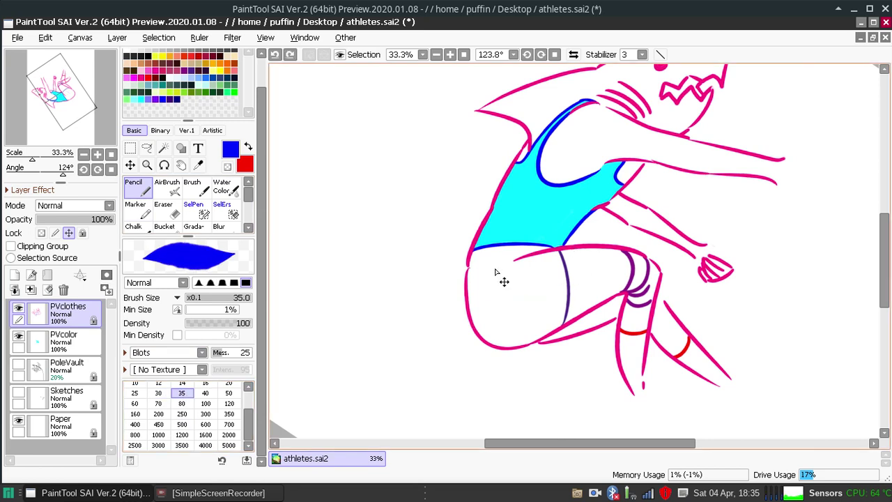
left_click_drag(476, 277, 547, 249)
key("ctrl+z")
key("ctrl+z")
key("ctrl+z")
left_click_drag(480, 262, 539, 252)
key("ctrl+z")
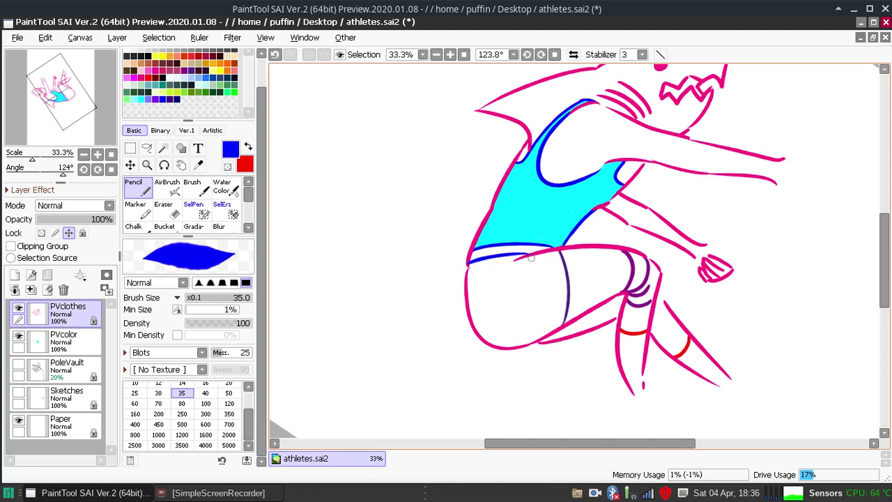
key("ctrl+z")
left_click_drag(472, 268, 533, 251)
key("ctrl+z")
left_click_drag(475, 267, 539, 250)
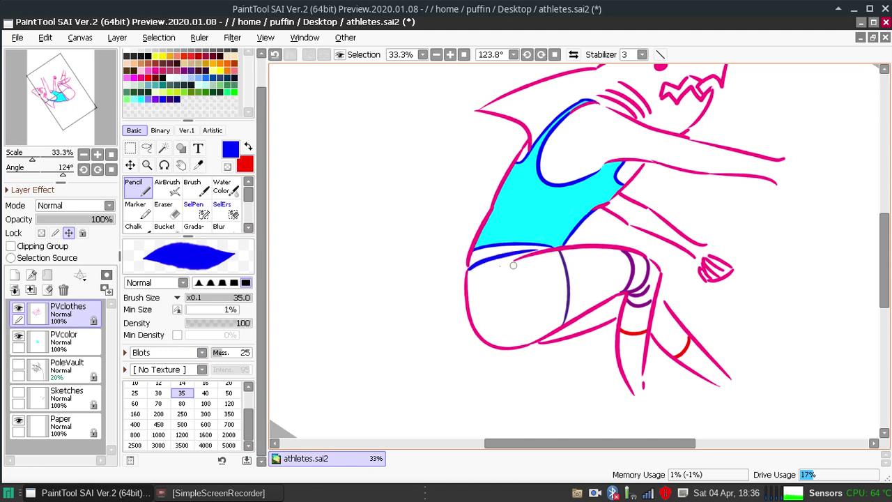
key("ctrl+z")
left_click_drag(469, 269, 549, 253)
key("ctrl+z")
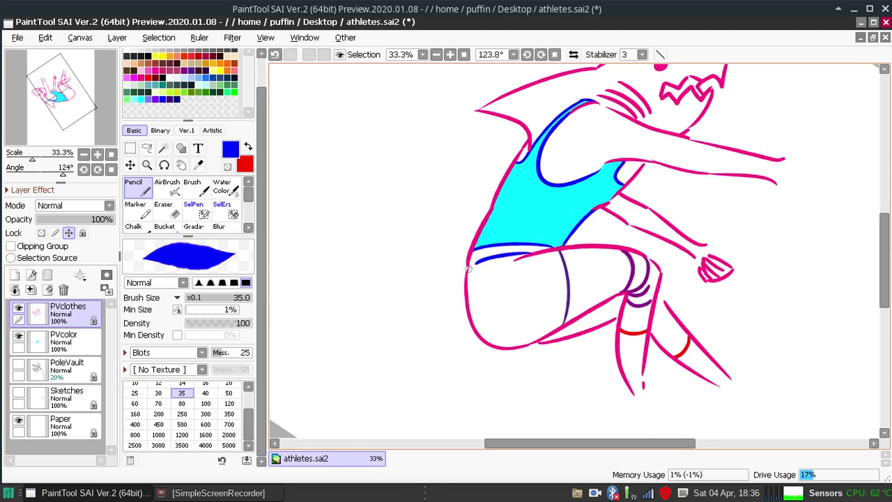
key("ctrl+z")
left_click_drag(464, 268, 547, 251)
key("ctrl+z")
left_click_drag(463, 268, 546, 249)
key("ctrl+z")
left_click_drag(468, 266, 542, 250)
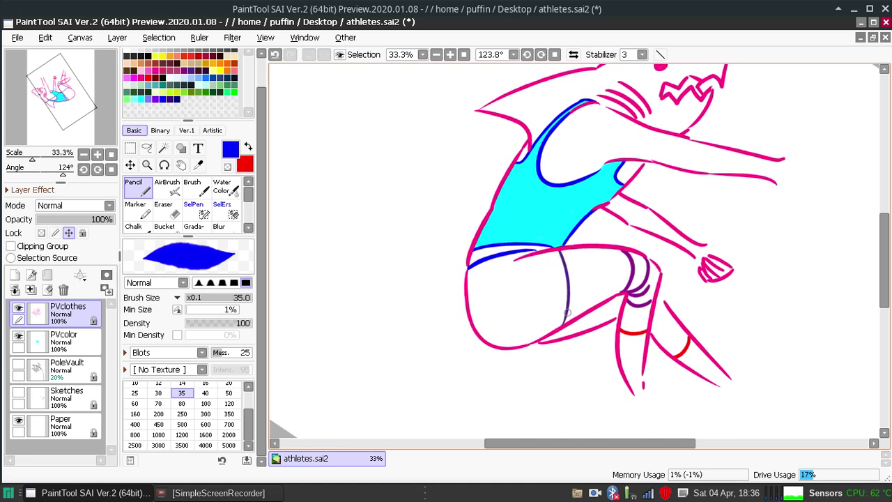
Try drawing blue lines over the dark purple thigh line and along the underside of the leg.
left_click_drag(564, 284, 560, 335)
key("ctrl+z")
key("ctrl+z")
key("ctrl+z")
key("ctrl+z")
mouse_move(567, 286)
left_mouse_down()
mouse_move(561, 337)
mouse_move(568, 287)
mouse_move(557, 342)
mouse_move(522, 350)
left_mouse_up()
key("ctrl+z")
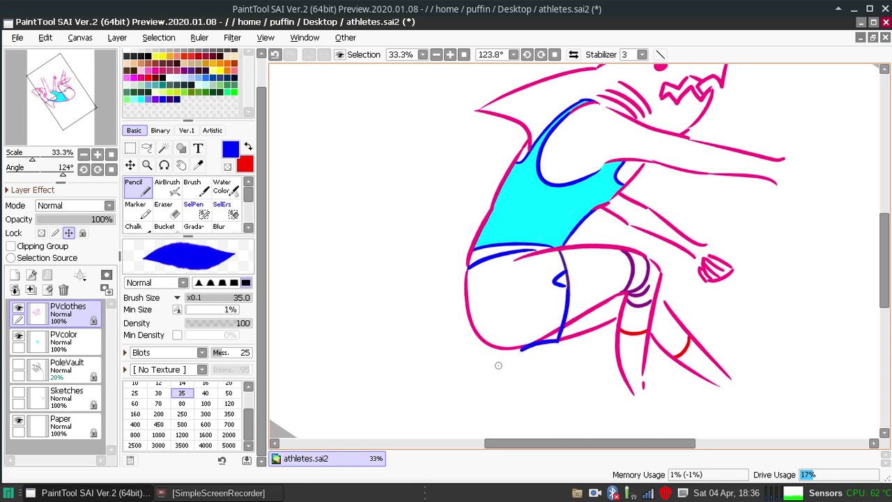
key("ctrl+z")
key("ctrl+z")
key("ctrl+z")
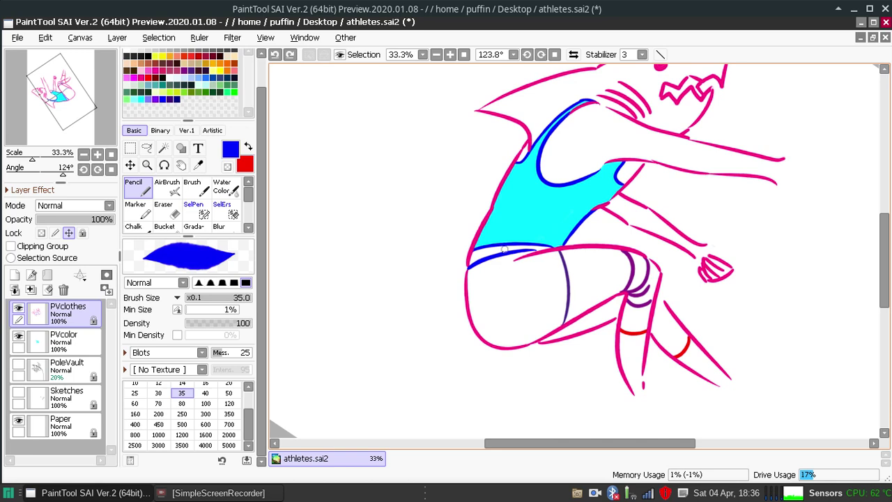
left_click_drag(496, 258, 566, 287)
key("ctrl+z")
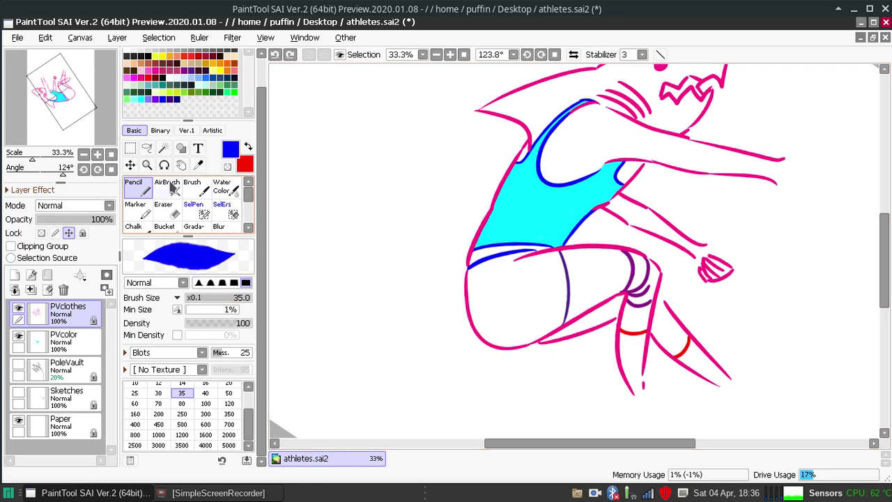
Draw two short parallel diagonal blue strokes on the hip below the waistband line.
mouse_move(508, 299)
left_mouse_down()
mouse_move(537, 266)
mouse_move(516, 294)
mouse_move(524, 278)
left_mouse_up()
key("ctrl+z")
key("ctrl+z")
key("ctrl+z")
key("ctrl+z")
key("ctrl+z")
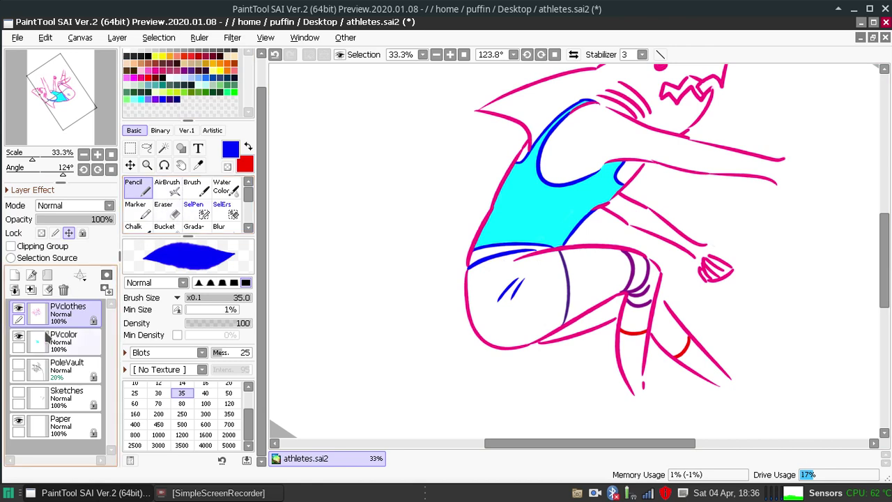
On the PVcolor layer, draw a short dark purple stroke down the hip from the waistband, using the Pencil at size 30.
left_click(66, 341)
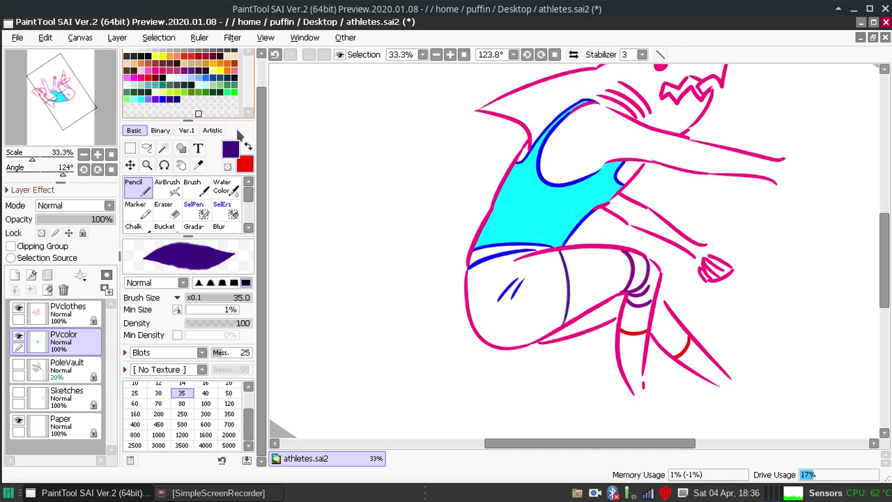
mouse_move(511, 266)
left_mouse_down()
mouse_move(507, 303)
mouse_move(486, 305)
left_mouse_up()
key("ctrl+z")
key("ctrl+z")
left_click(158, 393)
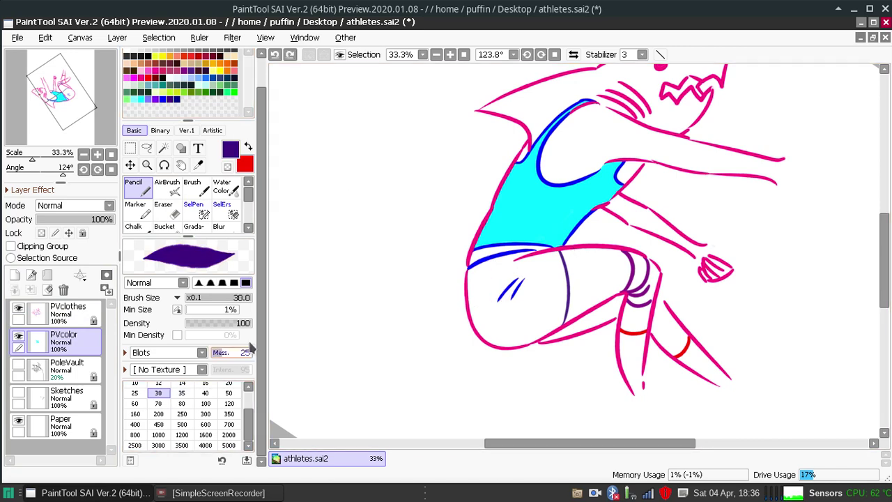
left_click_drag(498, 258, 492, 297)
key("ctrl+z")
left_click_drag(495, 262, 486, 304)
key("ctrl+z")
mouse_move(487, 261)
left_mouse_down()
mouse_move(490, 290)
mouse_move(564, 288)
left_mouse_up()
key("ctrl+z")
key("ctrl+z")
mouse_move(489, 259)
left_mouse_down()
mouse_move(498, 292)
mouse_move(570, 278)
left_mouse_up()
key("ctrl+z")
Continue the dark purple hip stroke with a long line across the shorts to the thigh line.
left_click_drag(515, 295, 569, 279)
key("ctrl+z")
left_click_drag(515, 295, 570, 279)
key("ctrl+z")
left_click_drag(516, 295, 569, 278)
key("ctrl+z")
left_click_drag(516, 295, 576, 273)
key("ctrl+z")
left_click_drag(516, 294, 571, 276)
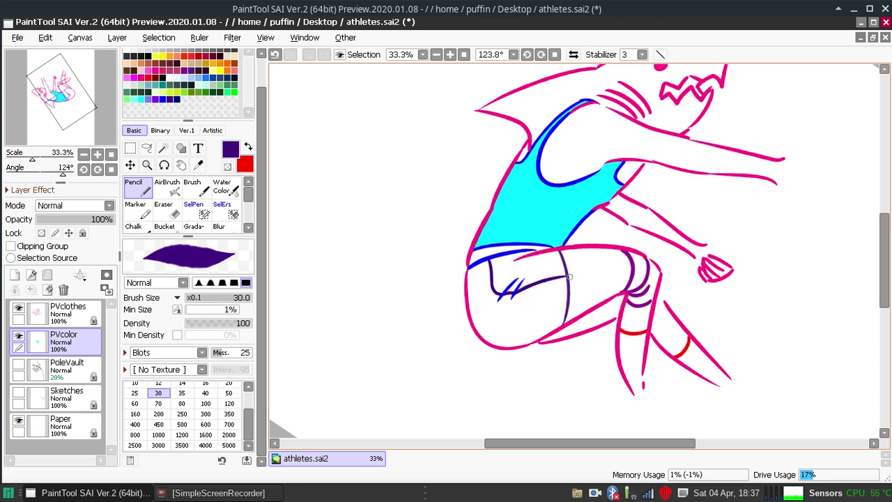
Draw a second short dark purple stroke down from the waistband, parallel to and inside the first one.
key("ctrl+z")
mouse_move(495, 252)
left_mouse_down()
mouse_move(501, 287)
mouse_move(494, 257)
mouse_move(500, 285)
mouse_move(530, 277)
mouse_move(496, 272)
mouse_move(496, 256)
mouse_move(503, 280)
mouse_move(530, 276)
left_mouse_up()
key("ctrl+z")
key("ctrl+z")
key("ctrl+z")
key("ctrl+z")
left_click_drag(495, 253, 506, 288)
key("ctrl+z")
left_click_drag(495, 255, 506, 289)
mouse_move(502, 287)
left_mouse_down()
mouse_move(518, 274)
mouse_move(503, 291)
left_mouse_up()
key("ctrl+z")
key("ctrl+z")
mouse_move(494, 253)
left_mouse_down()
mouse_move(514, 281)
mouse_move(566, 263)
left_mouse_up()
key("ctrl+z")
key("ctrl+z")
Draw the inner line of the side stripe across the shorts to the thigh line, parallel to the outer one.
left_click_drag(513, 281, 564, 263)
key("ctrl+z")
left_click_drag(517, 281, 564, 265)
key("ctrl+z")
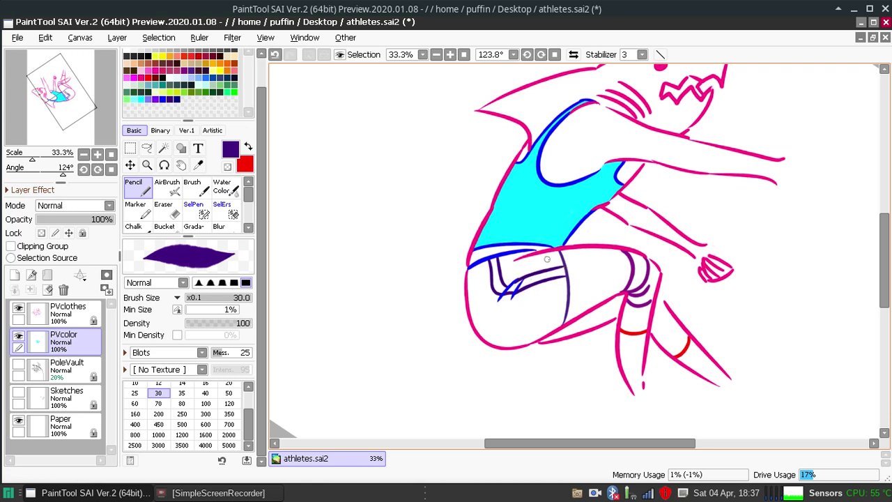
Set the Eraser to size 35 and trim the side stripe's ends short of the thigh line.
left_click_drag(556, 253, 560, 325)
key("ctrl+z")
key("e")
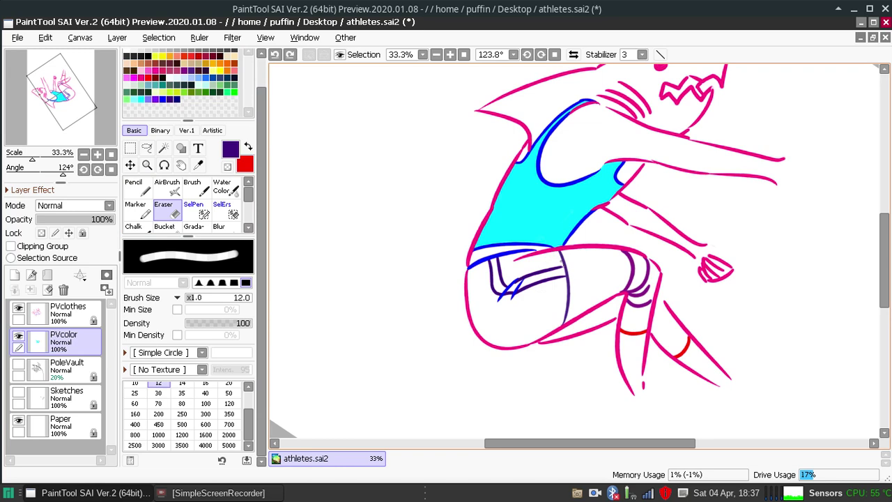
left_click(181, 392)
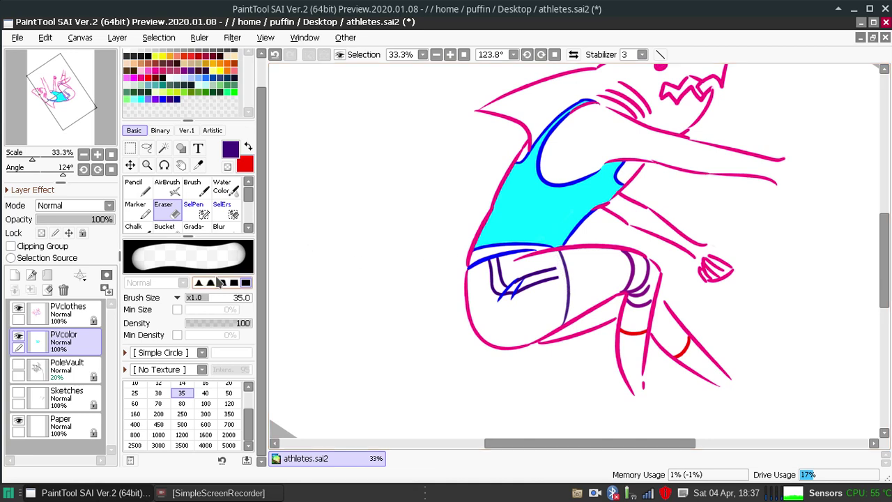
Try drawing a second dark purple line alongside the thigh line to form the shorts' hem.
left_click(135, 186)
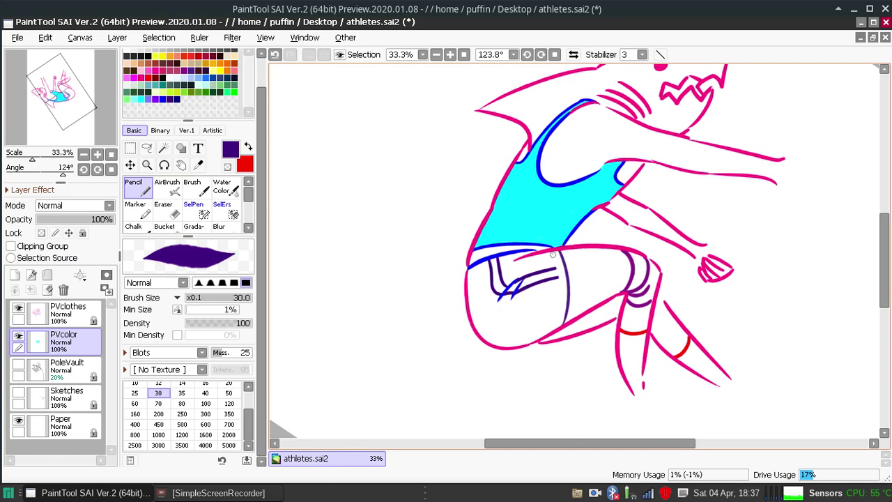
key("ctrl+z")
left_click_drag(552, 253, 561, 327)
key("ctrl+z")
key("ctrl+z")
key("ctrl+z")
left_click_drag(555, 250, 560, 325)
key("ctrl+z")
left_click_drag(555, 251, 561, 324)
key("ctrl+z")
left_click(558, 333)
key("ctrl+z")
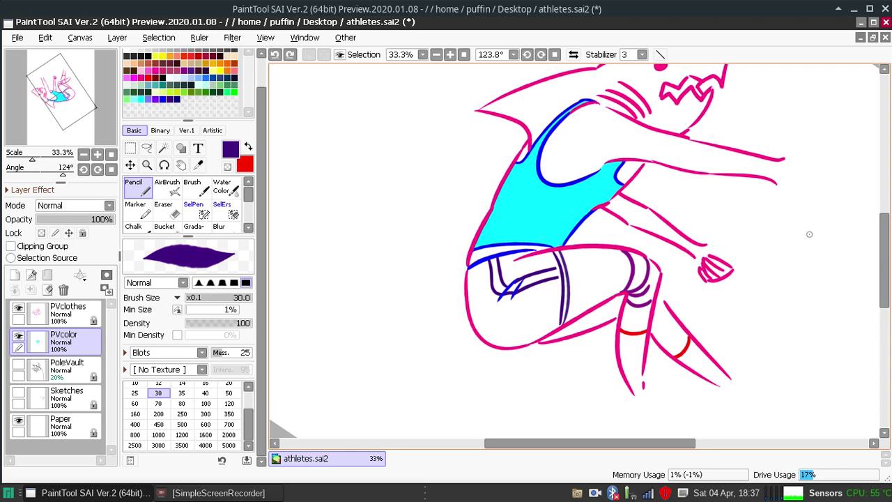
key("ctrl+z")
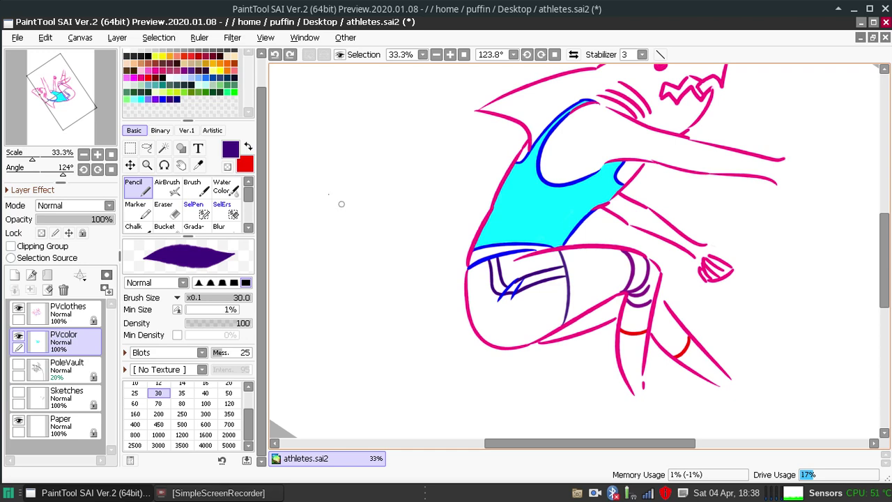
Erase the side stripe's ends near the thigh line and draw a dark purple hem line parallel to it with the Pencil.
left_click(163, 209)
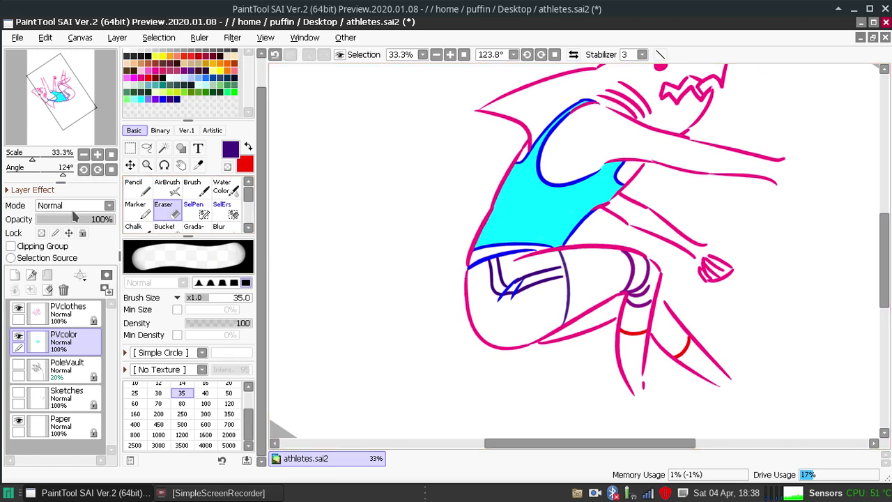
left_click(140, 190)
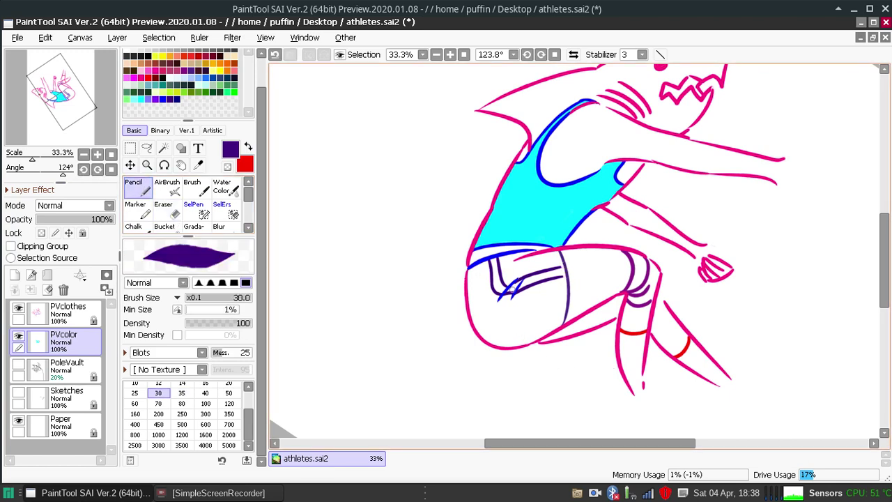
mouse_move(553, 255)
left_mouse_down()
mouse_move(563, 306)
mouse_move(558, 329)
left_mouse_up()
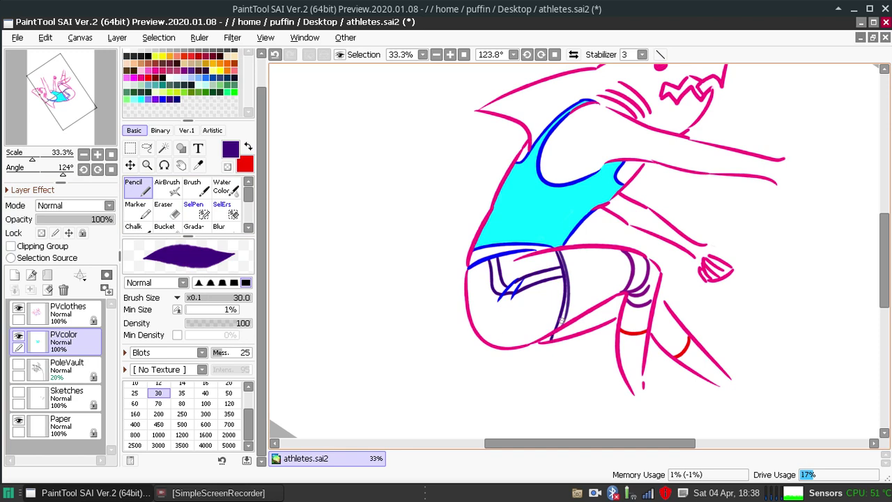
Compare the shorts with and without the latest hem stroke by repeatedly undoing and redoing it.
key("ctrl+z")
key("ctrl+y")
key("ctrl+z")
key("ctrl+y")
key("ctrl+z")
key("ctrl+y")
key("ctrl+z")
key("ctrl+y")
key("ctrl+z")
key("ctrl+y")
key("ctrl+z")
key("ctrl+y")
key("ctrl+z")
Draw a small dark purple loop at the front end of the waistband, overlapping the cyan top.
mouse_move(541, 249)
left_mouse_down()
mouse_move(565, 228)
mouse_move(550, 247)
mouse_move(548, 249)
left_mouse_up()
key("ctrl+z")
key("ctrl+z")
Add a new layer above PoleVault and fill the main areas of the shorts bright green with the Bucket.
left_click(555, 54)
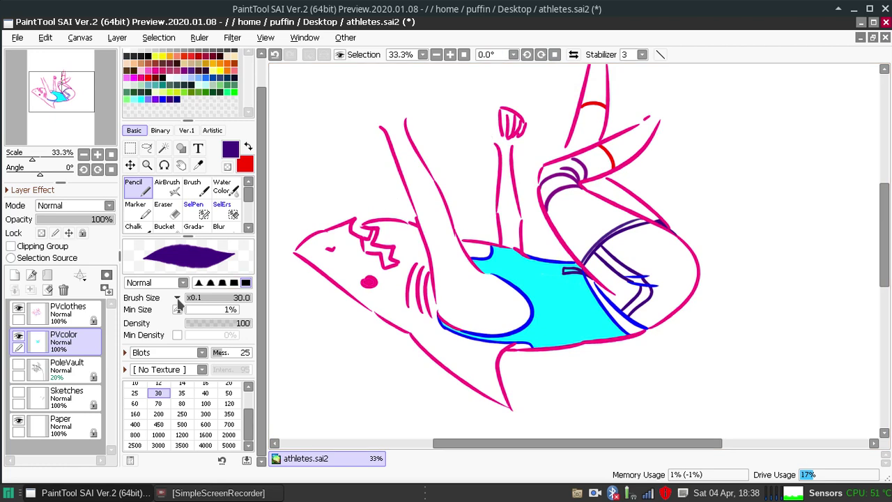
left_click(70, 370)
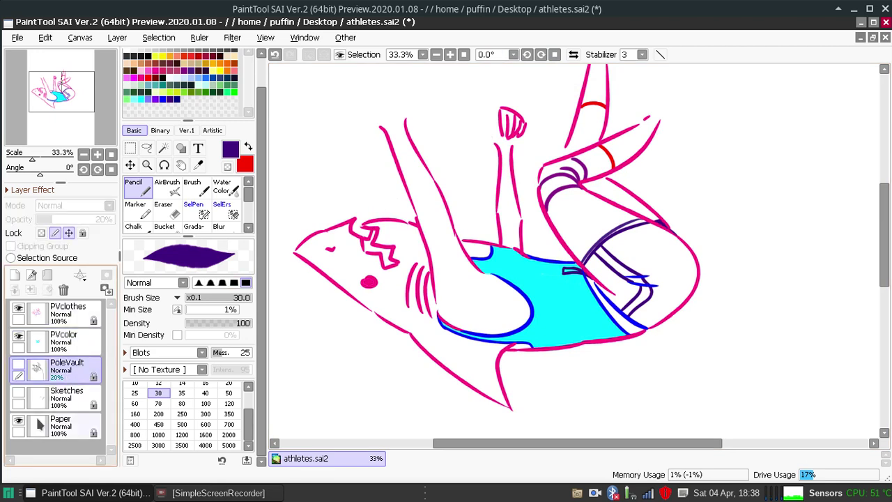
left_click(15, 275)
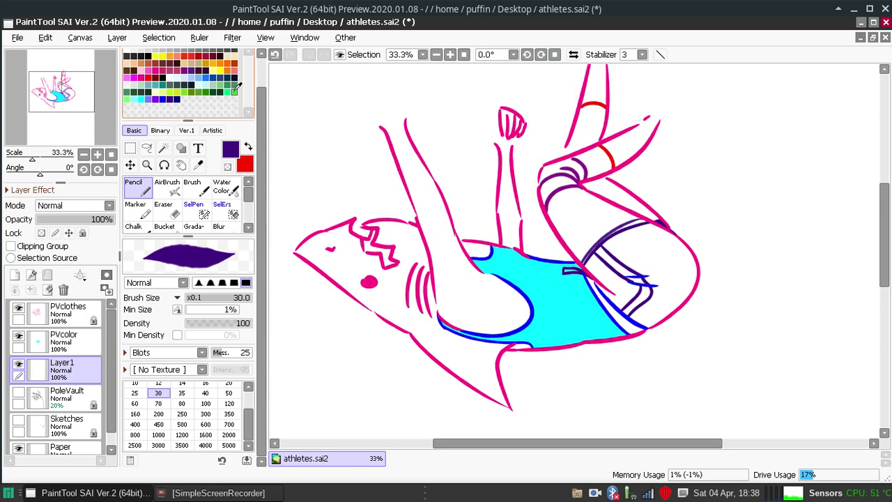
left_click(235, 90)
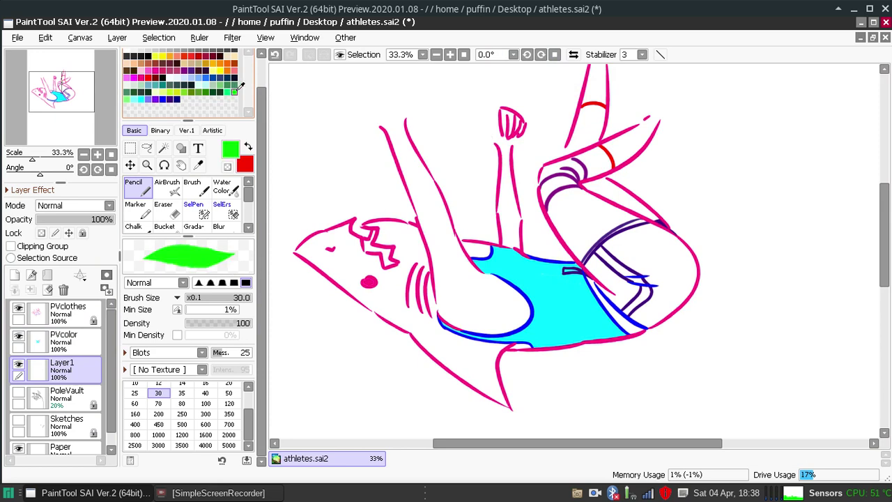
left_click(164, 227)
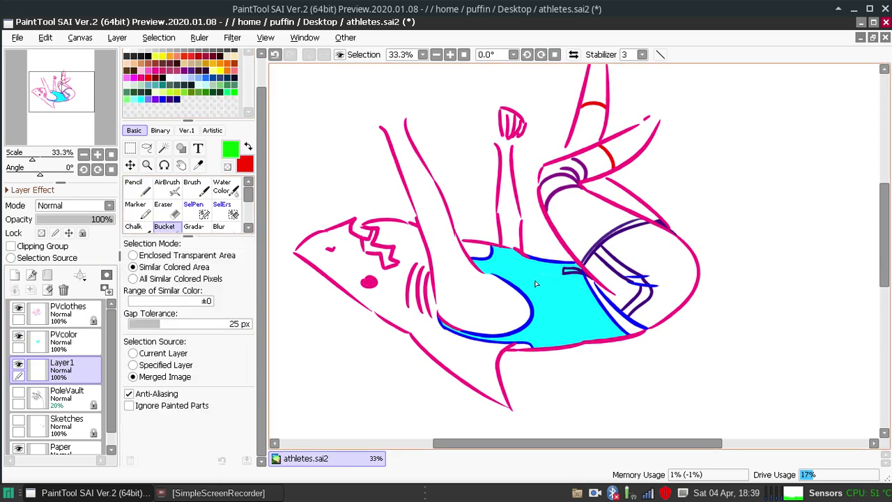
left_click(667, 281)
left_click(620, 298)
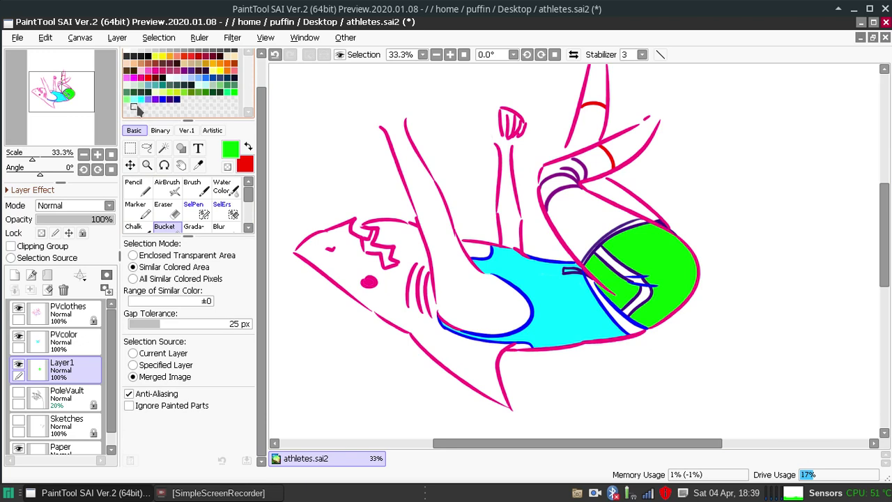
Try filling the waistband and the side stripe's tip with mint green.
left_click(232, 91)
left_click(627, 329)
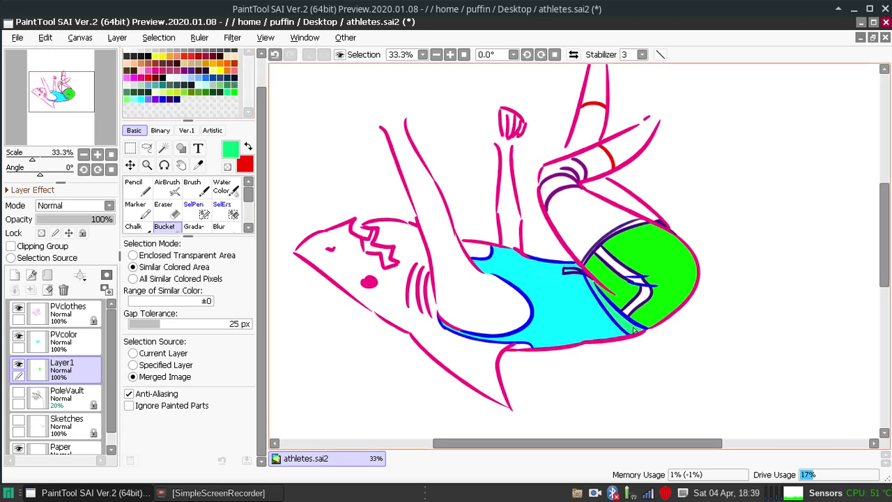
left_click(648, 292)
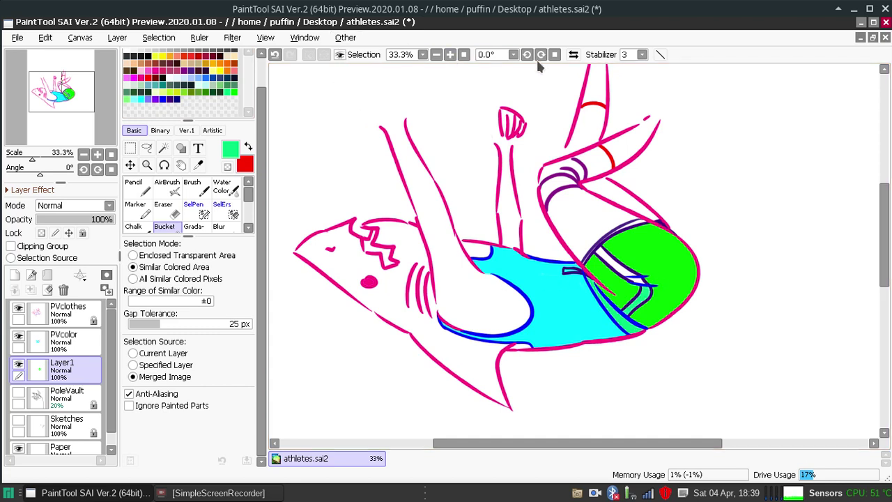
left_click(275, 55)
left_click(275, 54)
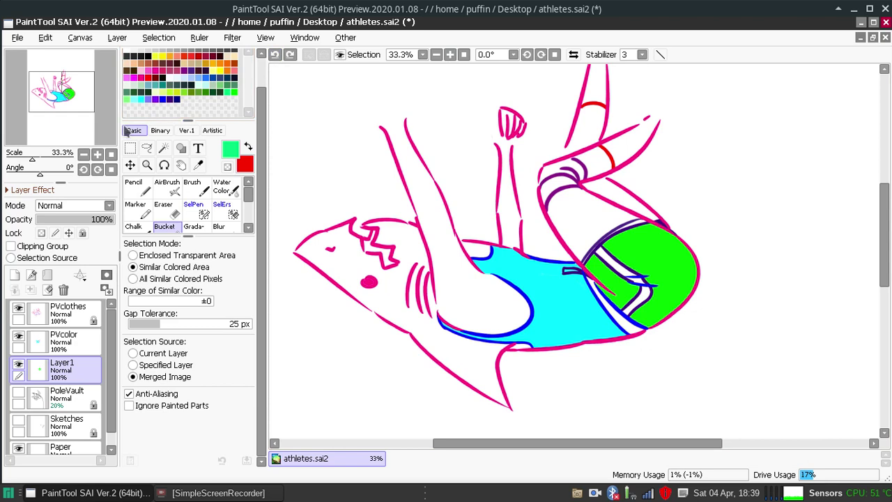
Fill the waistband and the thigh hem band with pale green.
left_click(129, 92)
left_click(627, 327)
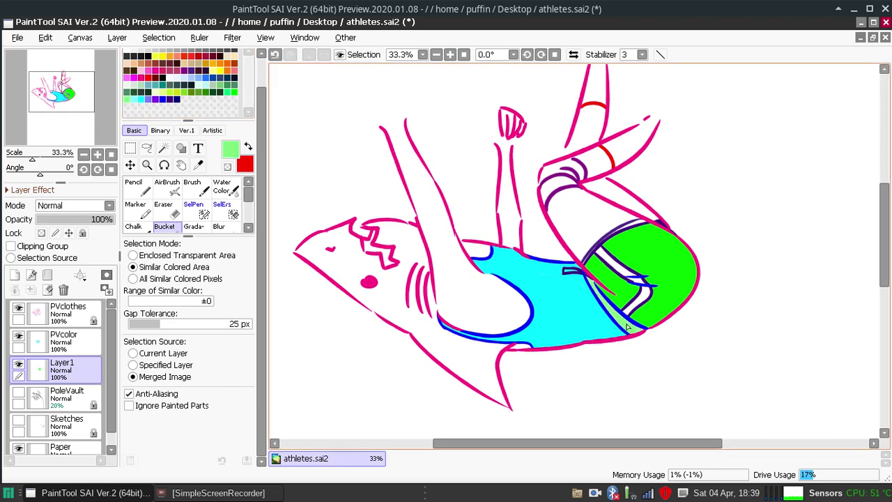
left_click(638, 227)
Touch up unpainted gaps along the edges of the green shorts on Layer1, using the Pencil at sizes 10 and 20.
left_click(450, 56)
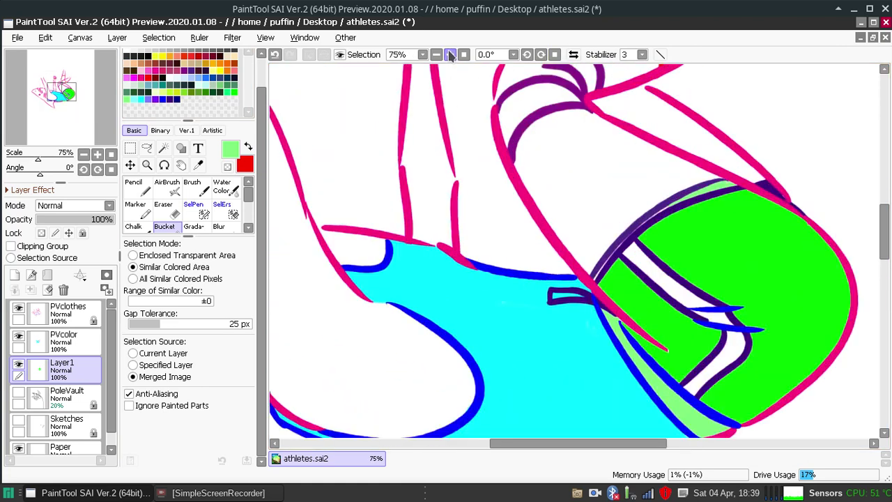
left_click(449, 55)
left_click(145, 188)
left_click(136, 383)
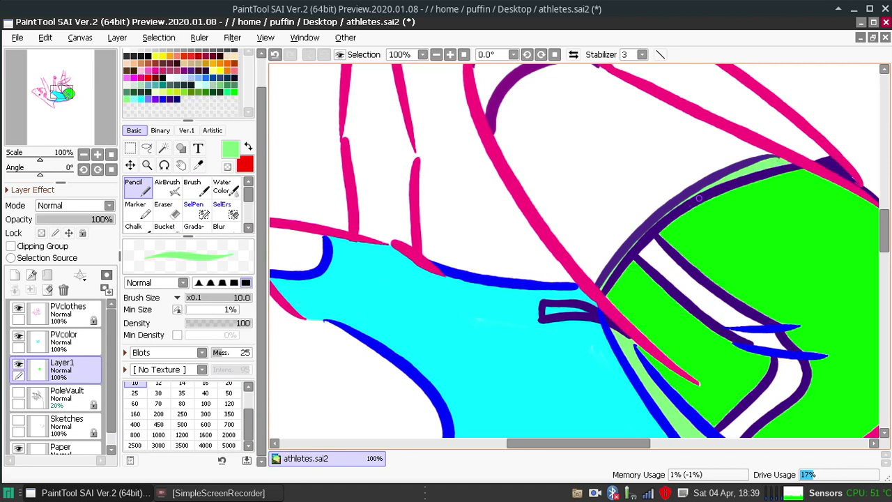
scroll(876, 432, "down", 2)
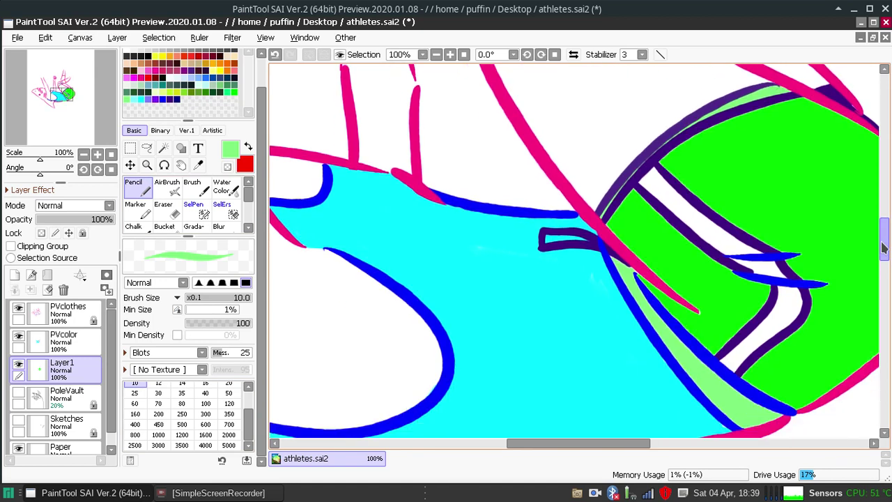
left_click(230, 92)
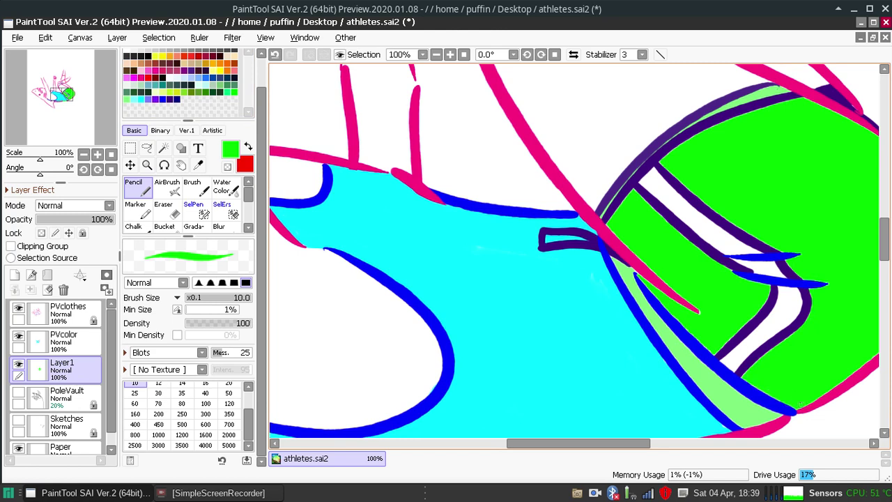
left_click(228, 384)
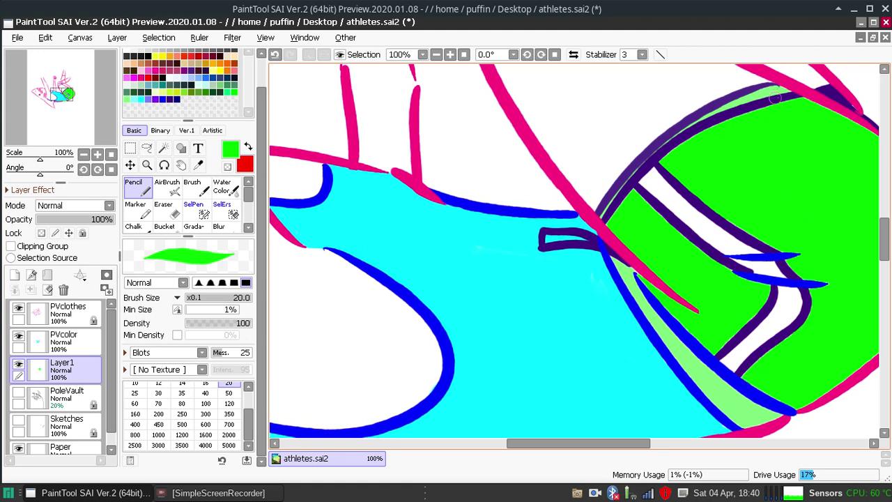
left_click_drag(578, 443, 622, 443)
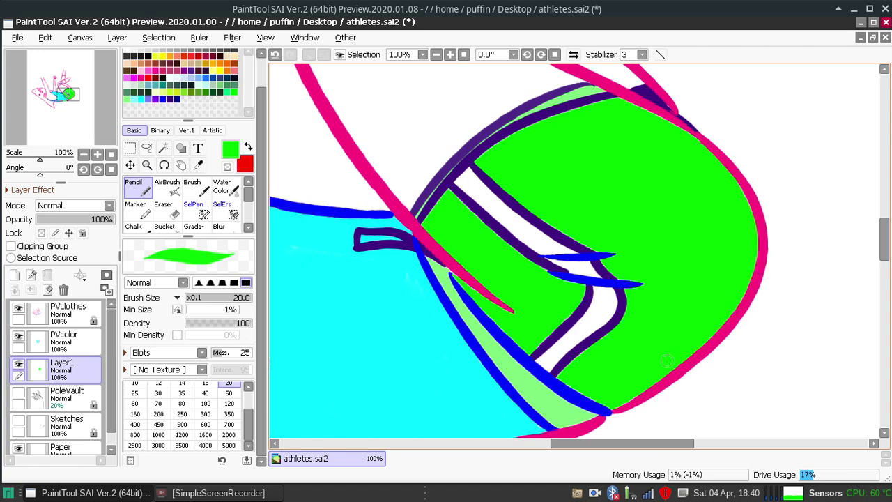
Recolour the waistband and thigh hem yellow-green with the Bucket, and paint the hem's narrow end with the Pencil at size 20.
left_click(171, 90)
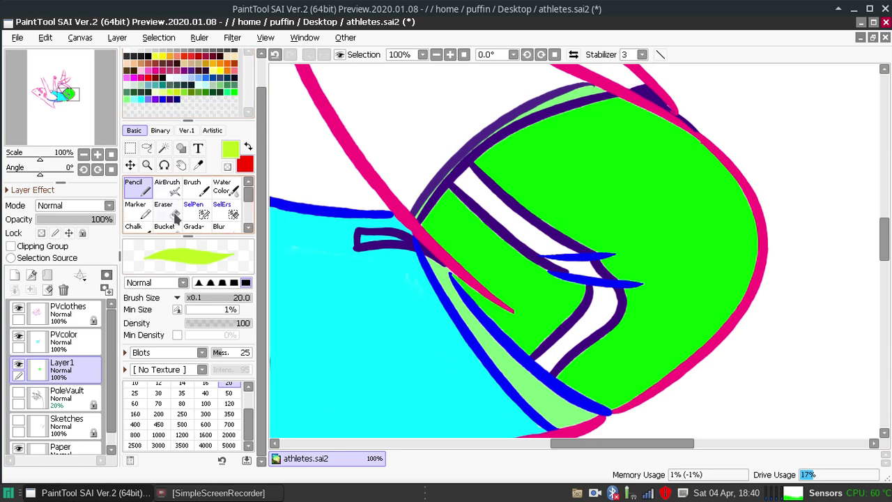
left_click(136, 226)
left_click(164, 226)
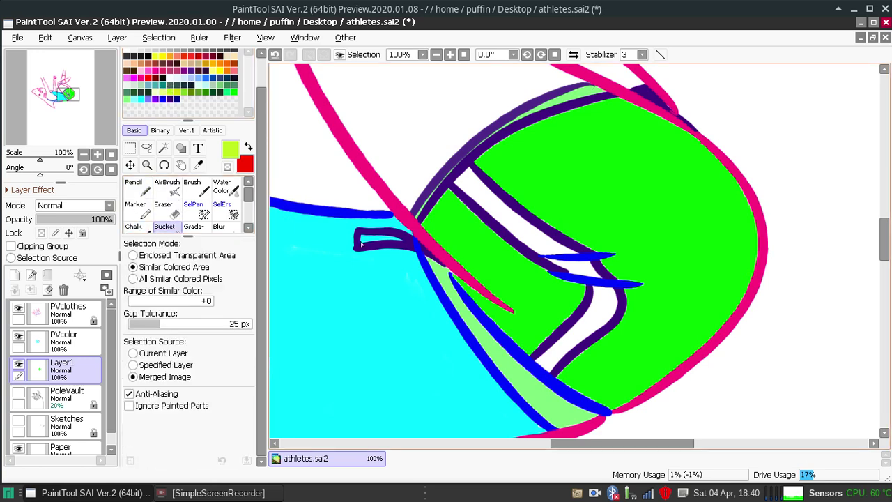
left_click(597, 322)
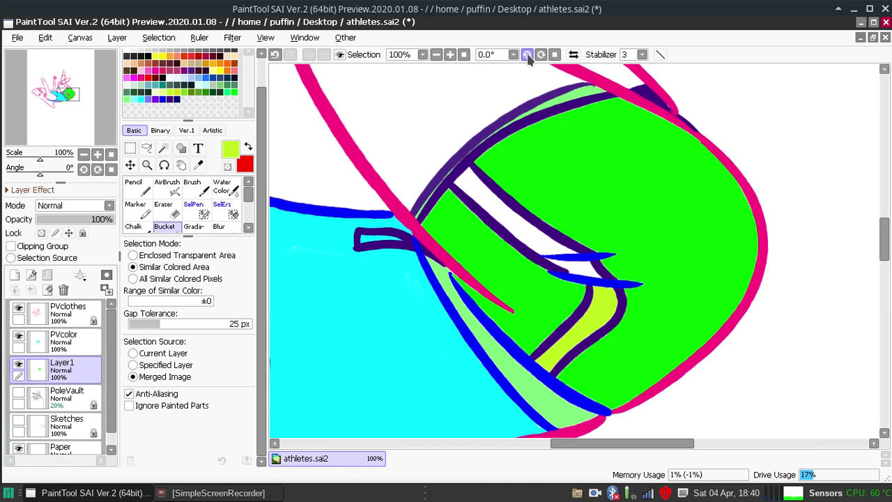
left_click(275, 55)
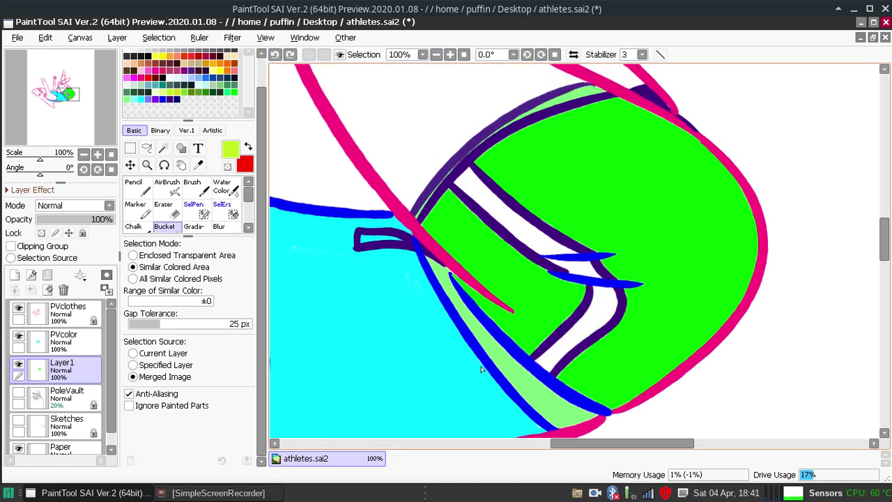
left_click(512, 376)
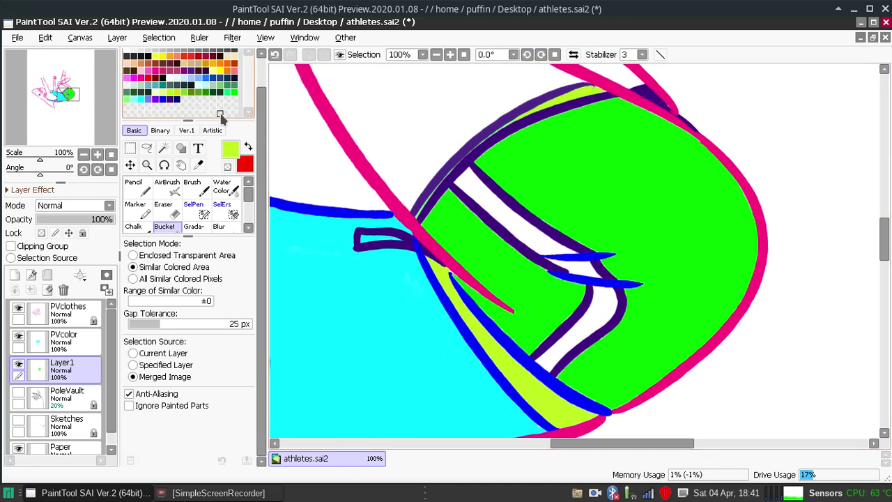
left_click(138, 190)
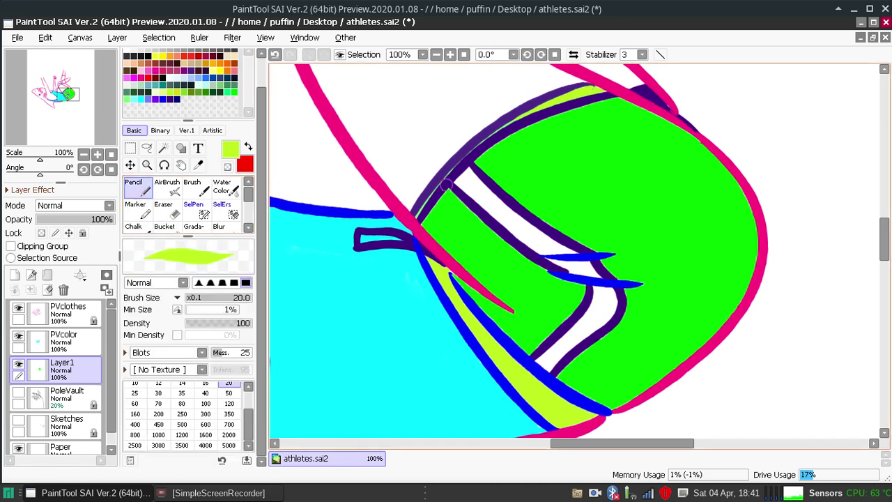
mouse_move(417, 213)
left_mouse_down()
mouse_move(445, 169)
mouse_move(434, 188)
mouse_move(503, 128)
mouse_move(482, 141)
mouse_move(602, 88)
left_mouse_up()
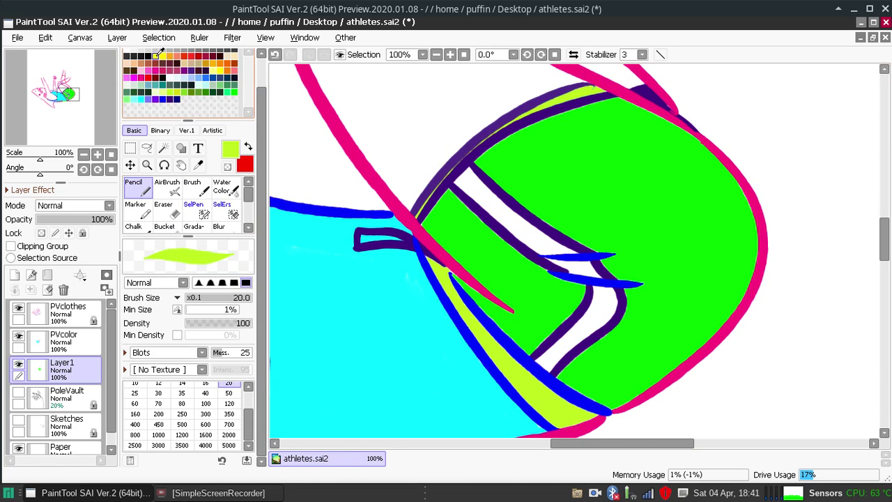
Try filling the shorts' white side stripe with yellow using the Bucket, and undo the fills.
left_click(161, 56)
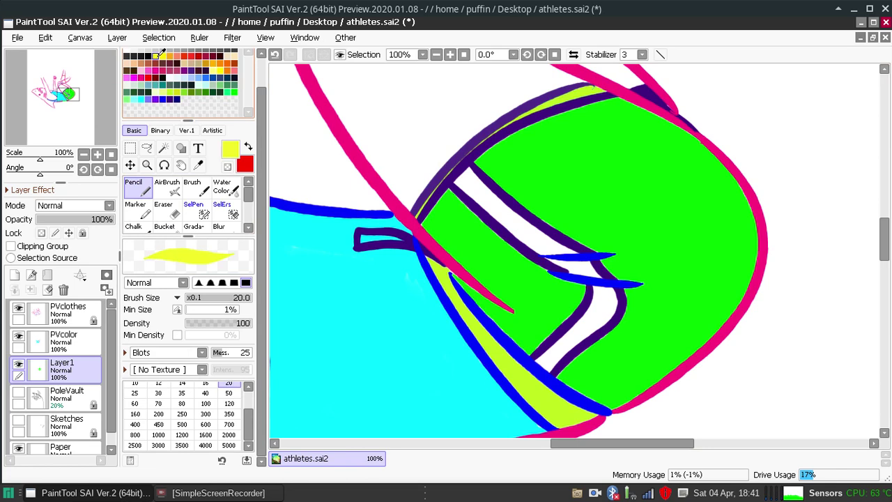
left_click(165, 227)
left_click(526, 236)
left_click(482, 195)
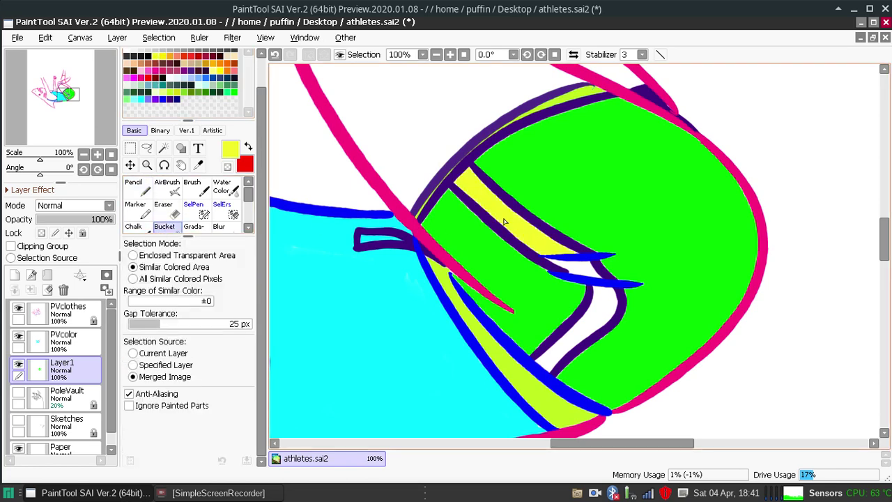
left_click(587, 275)
left_click(602, 308)
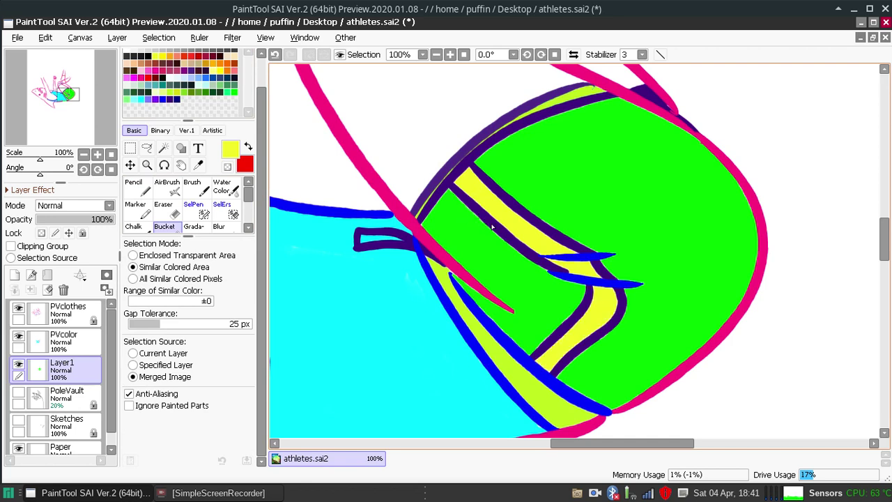
key("ctrl+z")
key("ctrl+z")
key("ctrl+z")
key("ctrl+z")
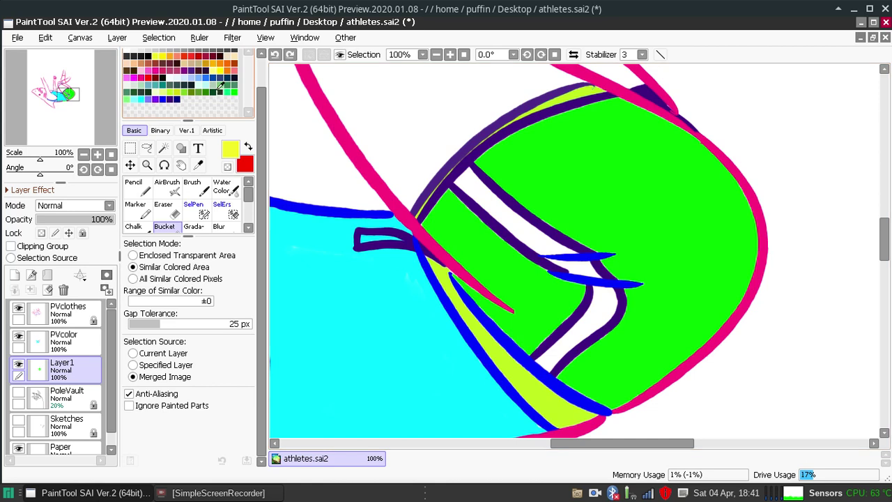
Try orange-red and yellow Bucket fills in the upper part of the side stripe, undoing each one.
left_click(177, 55)
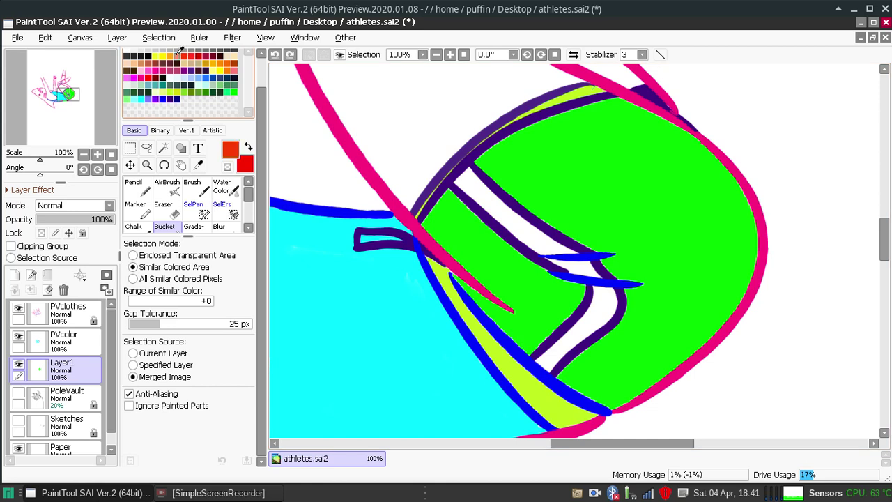
left_click(506, 222)
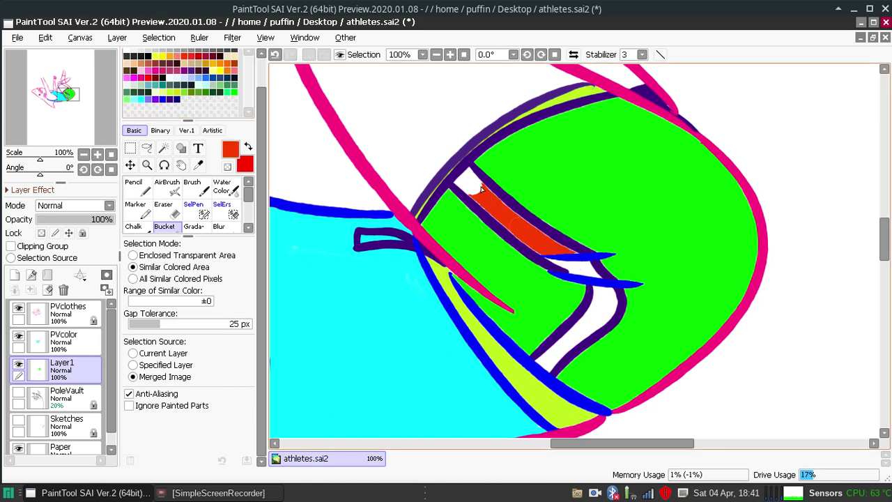
key("ctrl+z")
key("ctrl+z")
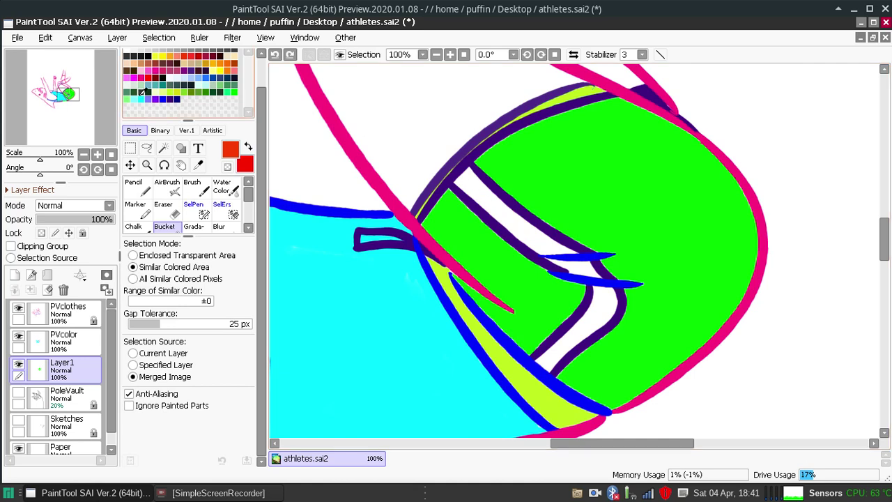
left_click(157, 55)
left_click(495, 209)
key("ctrl+z")
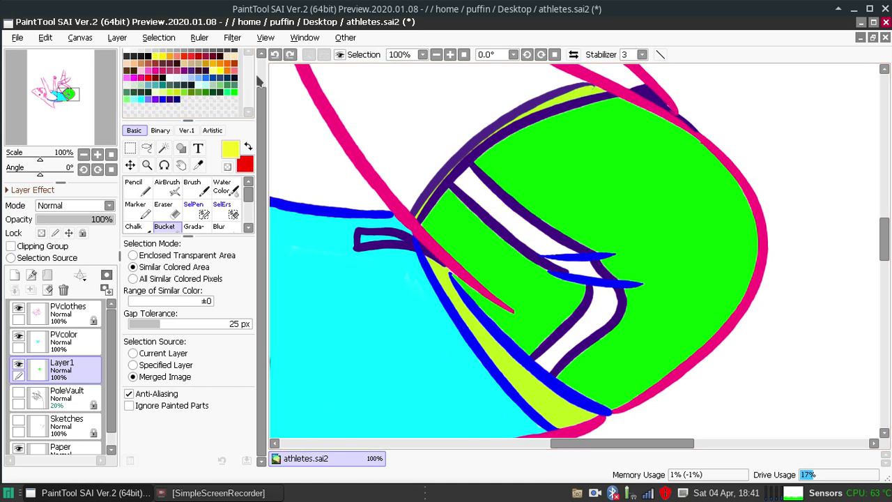
Try filling the upper side stripe with blue while viewing more of the figure, and undo the fill.
scroll(262, 103, "up", 2)
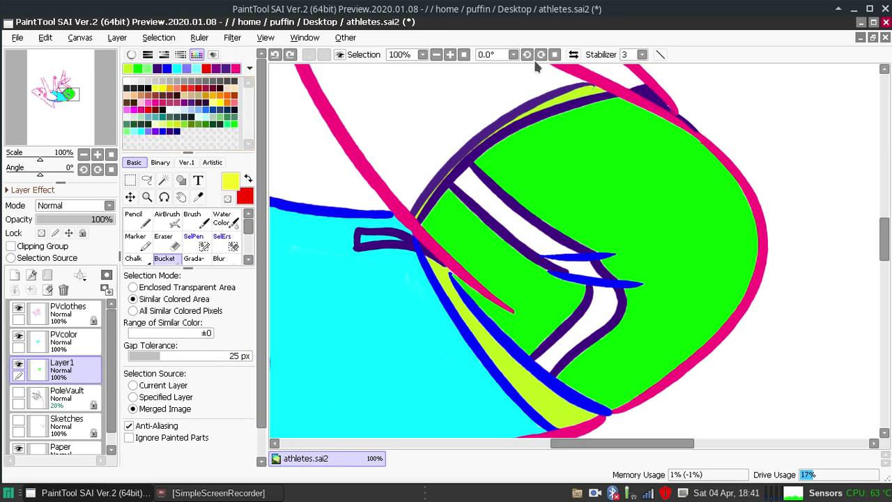
left_click(435, 55)
left_click(435, 55)
left_click(435, 55)
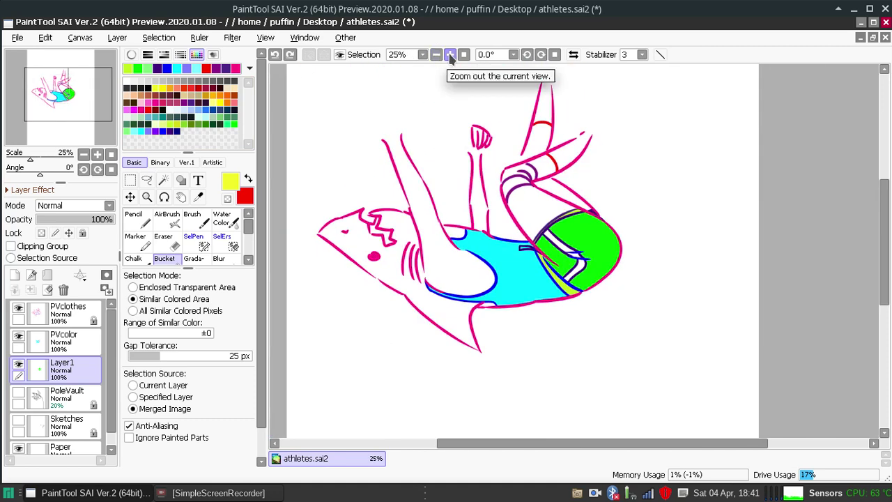
left_click(450, 55)
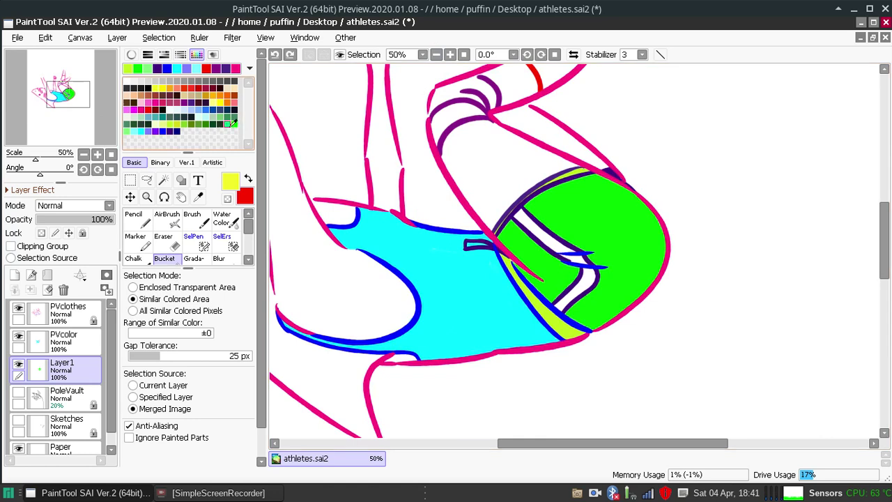
left_click(535, 234)
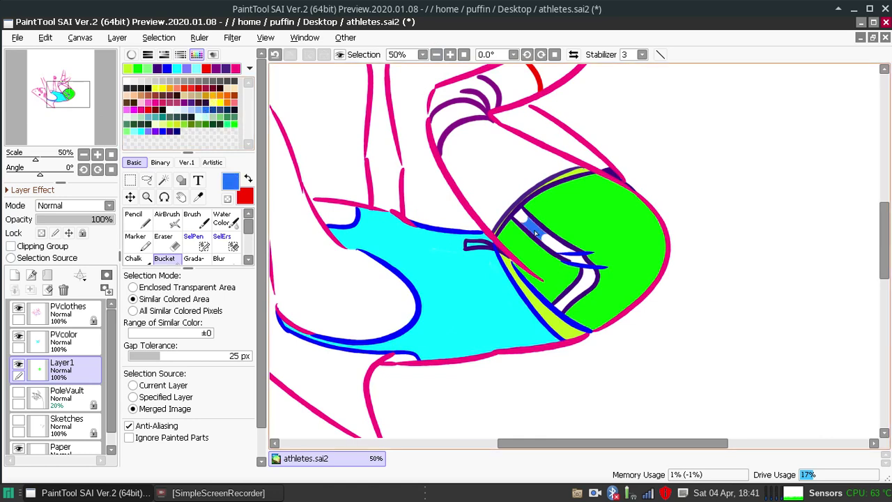
left_click(276, 55)
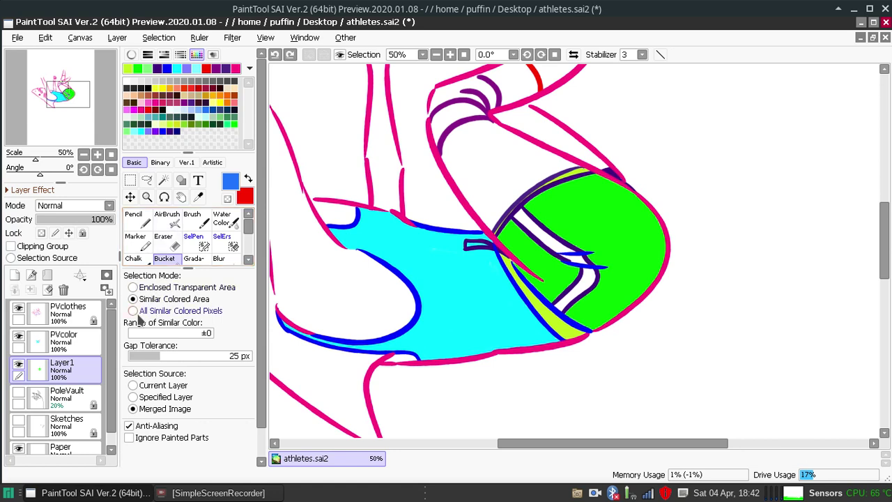
Test blue Bucket fills in All Similar Colored Pixels mode with colour ranges of ±16 and ±165, undoing each fill.
left_click(134, 310)
left_click(135, 333)
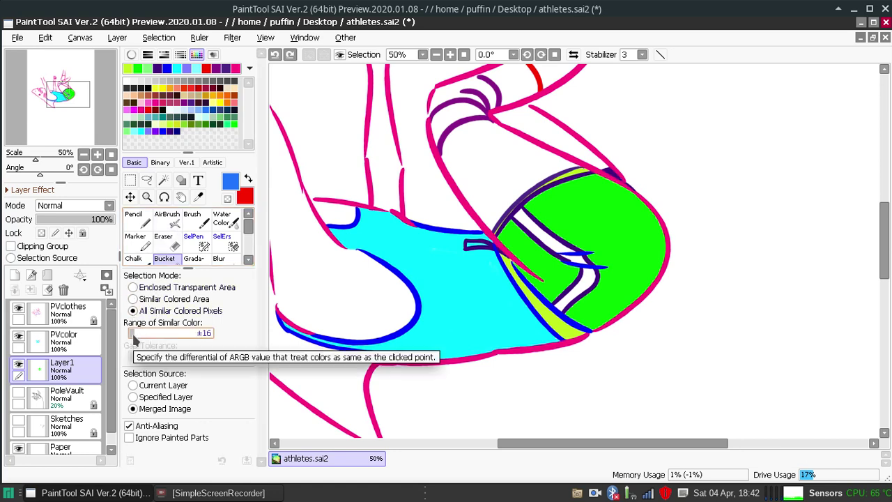
left_click(135, 336)
left_click_drag(134, 337, 147, 334)
left_click(368, 276)
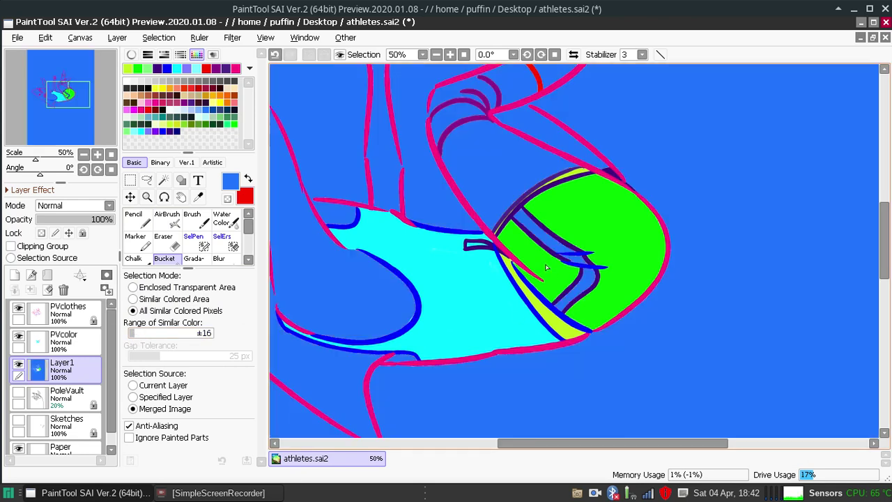
key("ctrl+z")
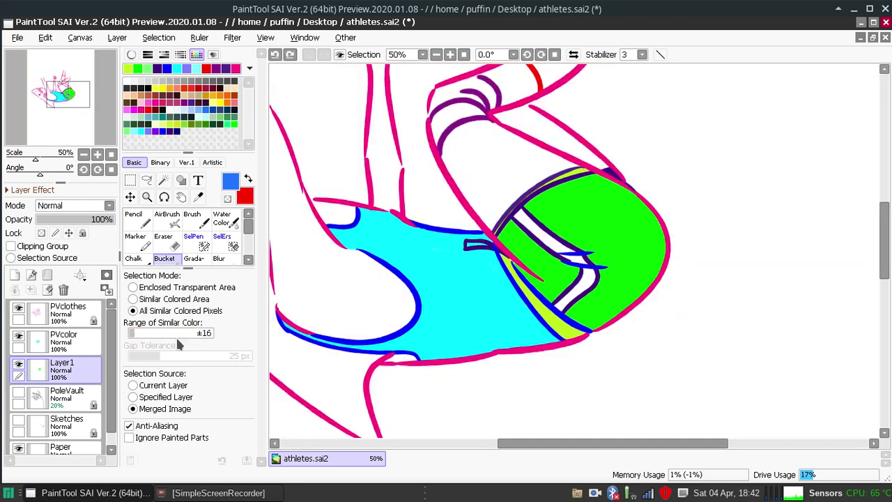
left_click_drag(139, 335, 132, 336)
left_click(554, 251)
key("ctrl+z")
left_click_drag(185, 328, 182, 332)
left_click(573, 249)
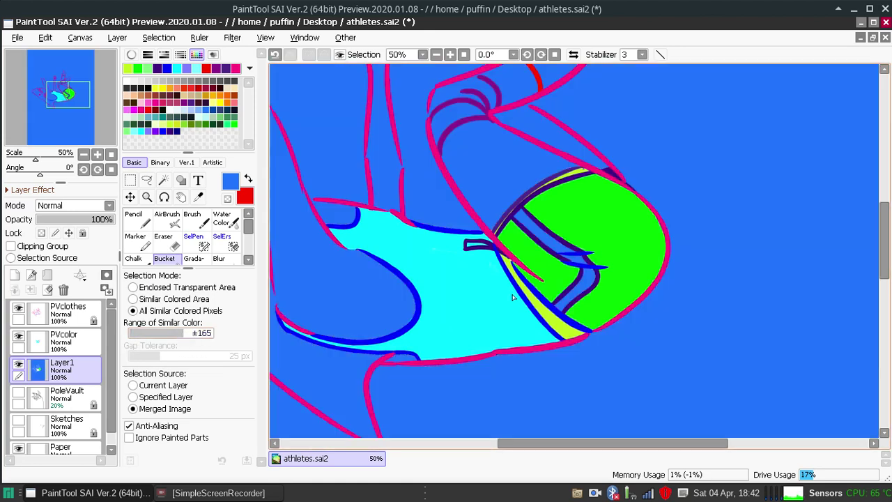
key("ctrl+z")
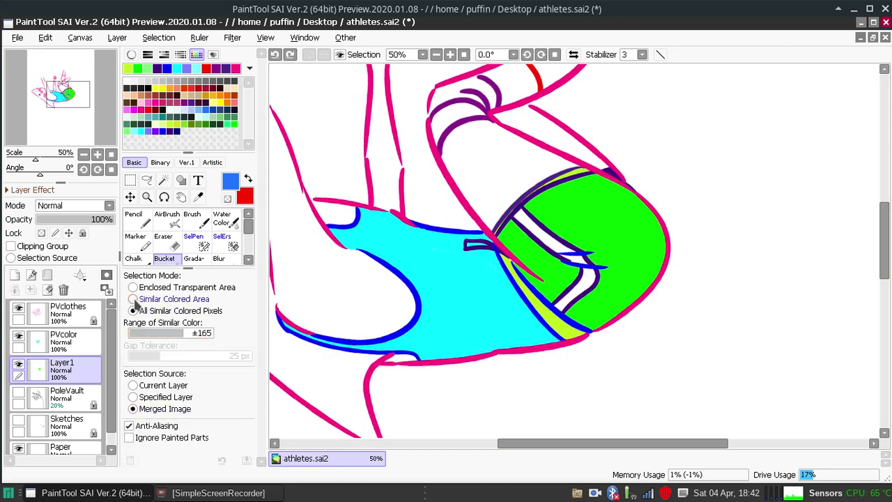
Test blue Bucket fills on the shorts in Enclosed Transparent Area and Similar Colored Area modes, undoing each fill.
left_click(132, 287)
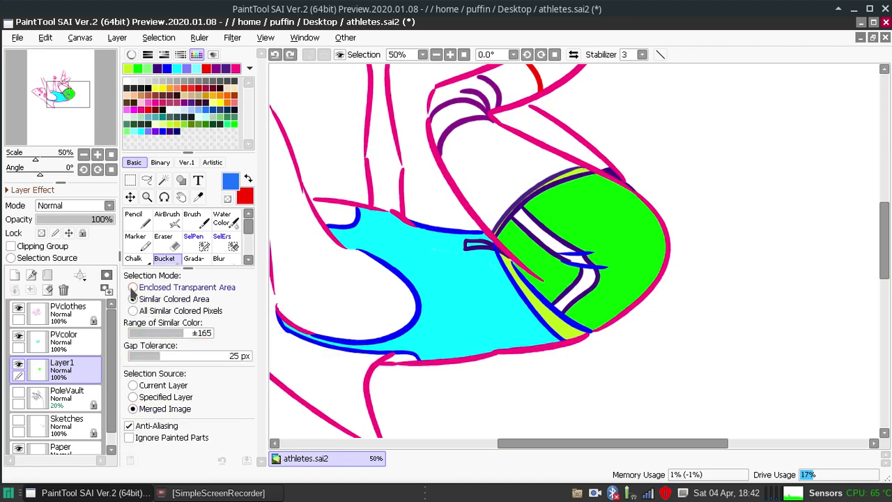
left_click(554, 290)
key("ctrl+z")
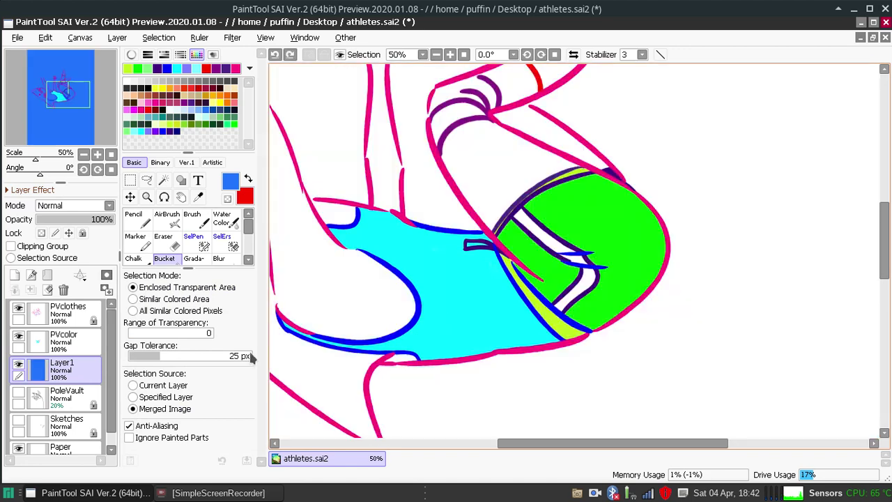
left_click(175, 297)
left_click(553, 290)
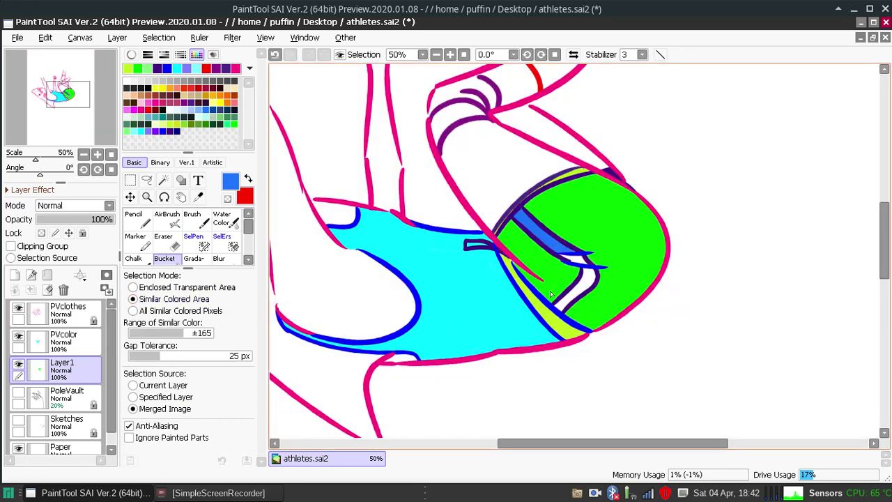
key("ctrl+z")
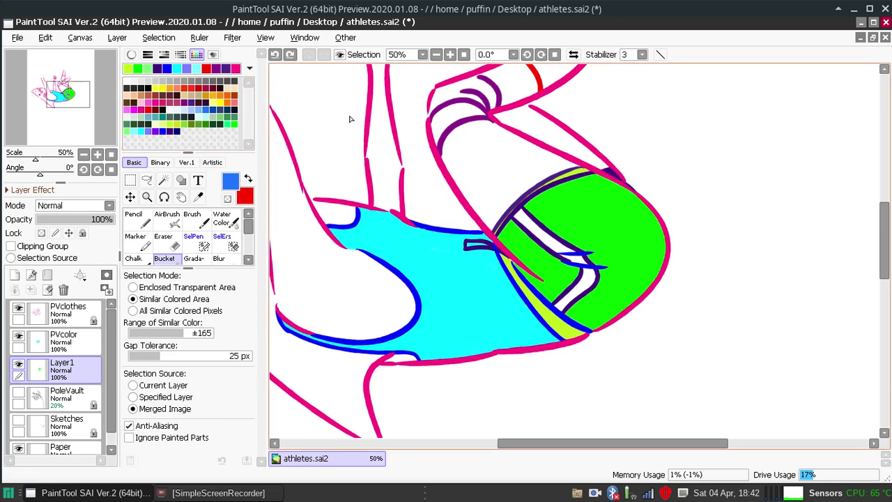
Paint the upper part of the shorts' side stripe orange on Layer1 with the Pencil at size 20.
left_click(218, 103)
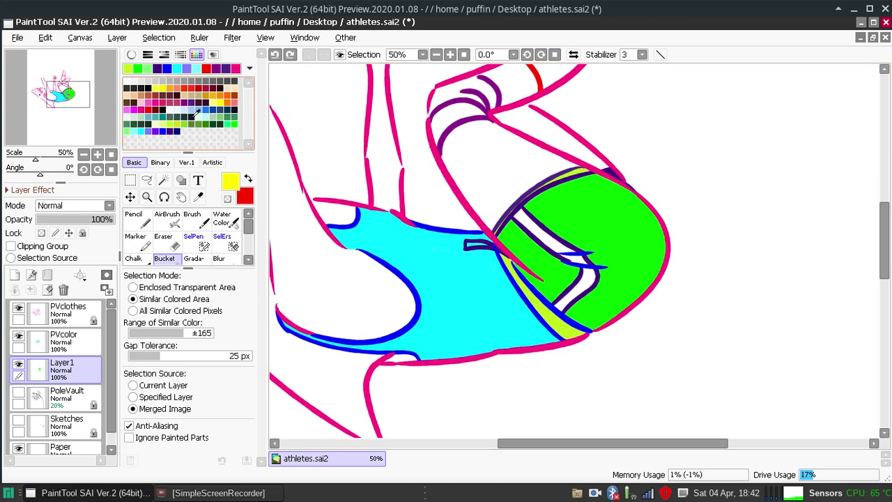
left_click(189, 84)
left_click(171, 87)
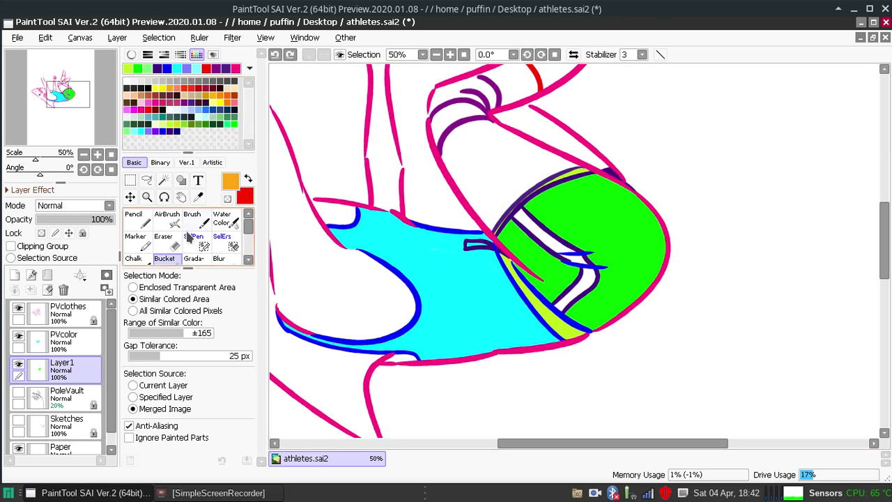
left_click(137, 218)
left_click_drag(520, 214, 529, 226)
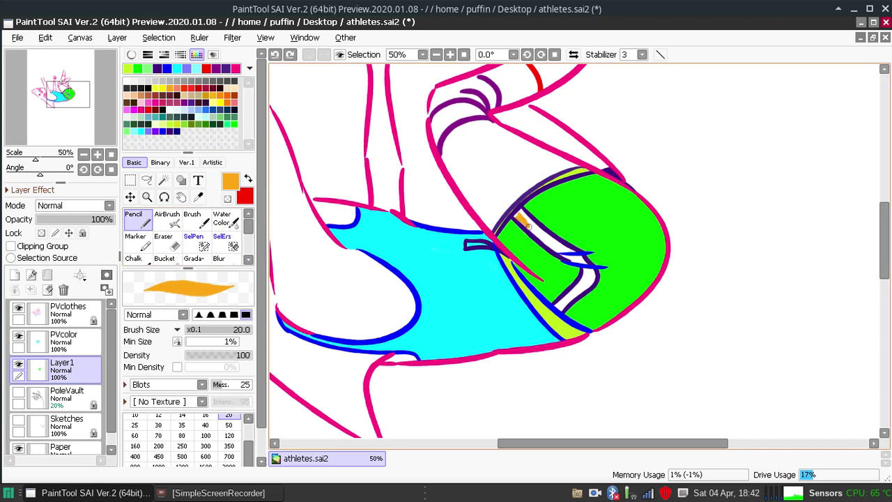
left_click(521, 219)
left_click_drag(517, 209, 562, 249)
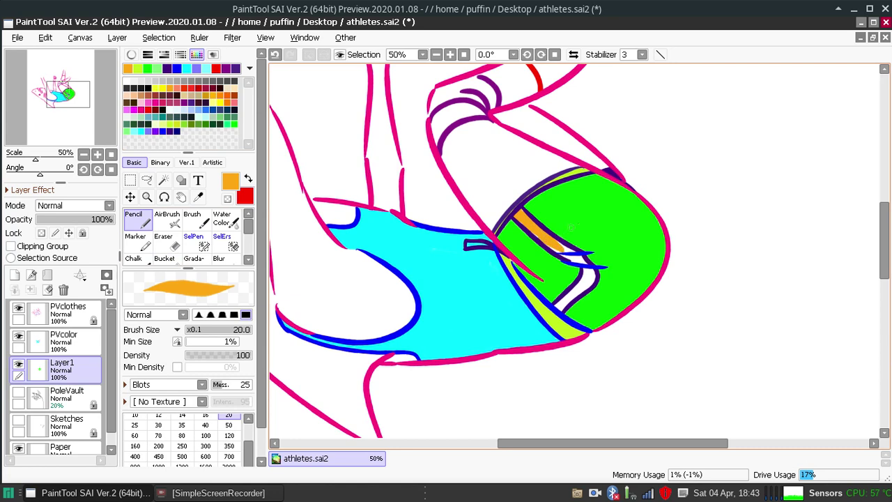
Rotate the canvas view to 90° and paint the rest of the side stripe orange, including the bend between the folds.
left_click(542, 56)
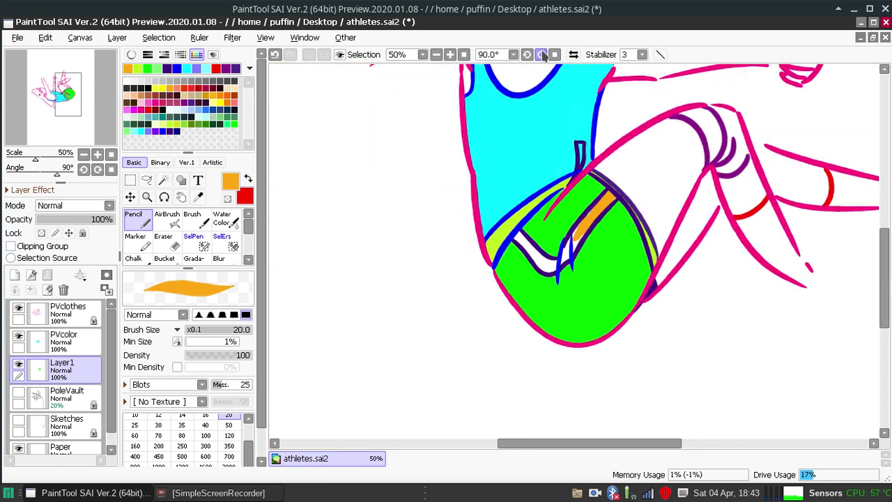
left_click_drag(519, 245, 517, 239)
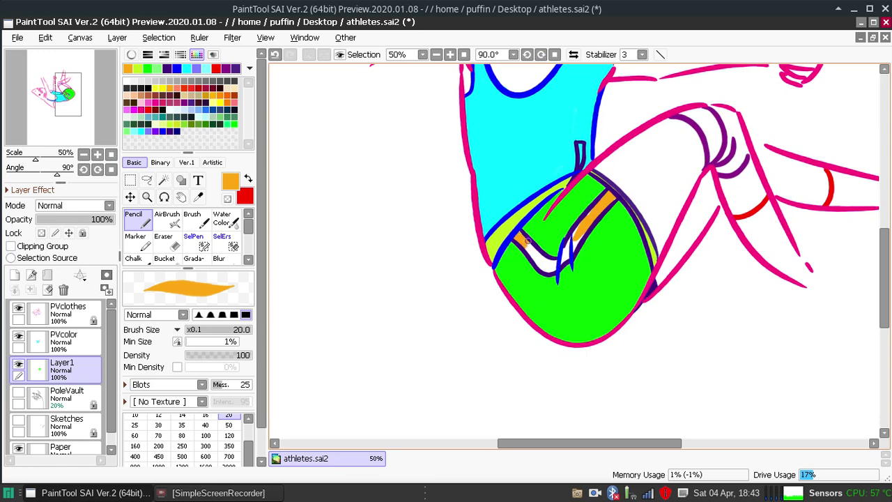
left_click_drag(515, 239, 548, 266)
mouse_move(565, 258)
left_mouse_down()
mouse_move(570, 242)
mouse_move(569, 255)
left_mouse_up()
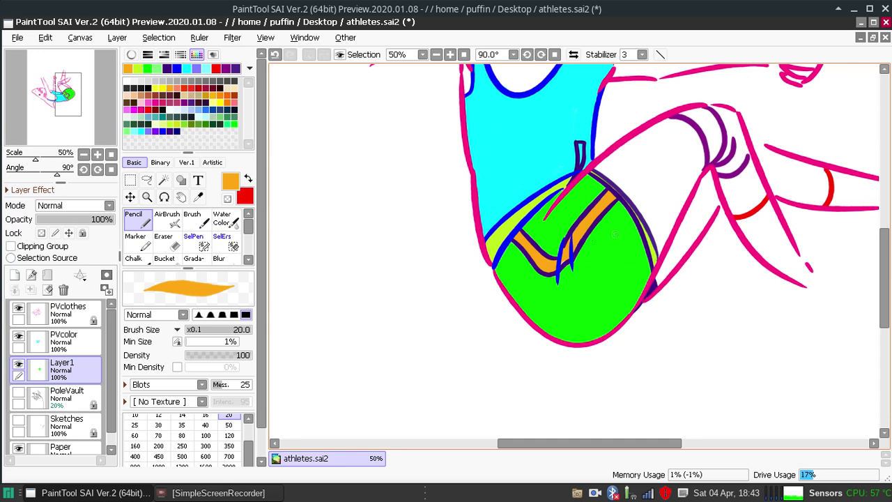
Paint the athlete's knee pad dark purple with the Pencil at sizes 20 and 50.
left_click(174, 126)
left_click_drag(711, 131, 715, 157)
key("ctrl+z")
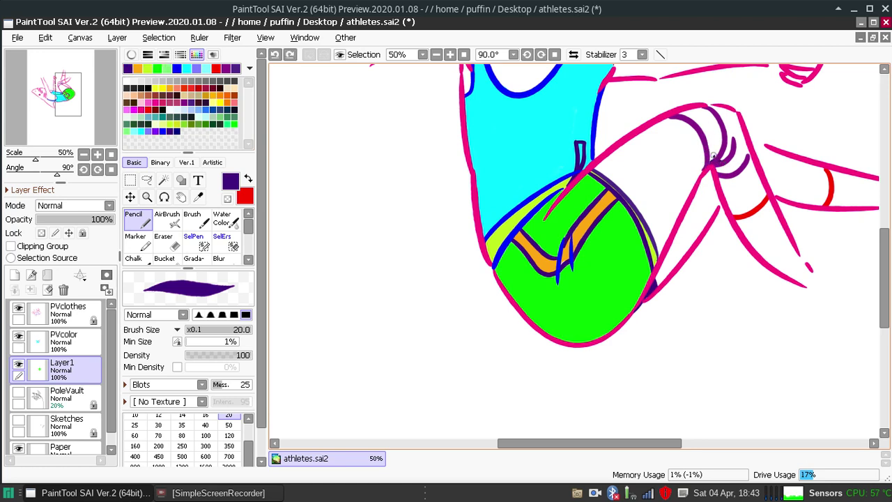
left_click_drag(711, 160, 730, 148)
left_click_drag(732, 166, 744, 151)
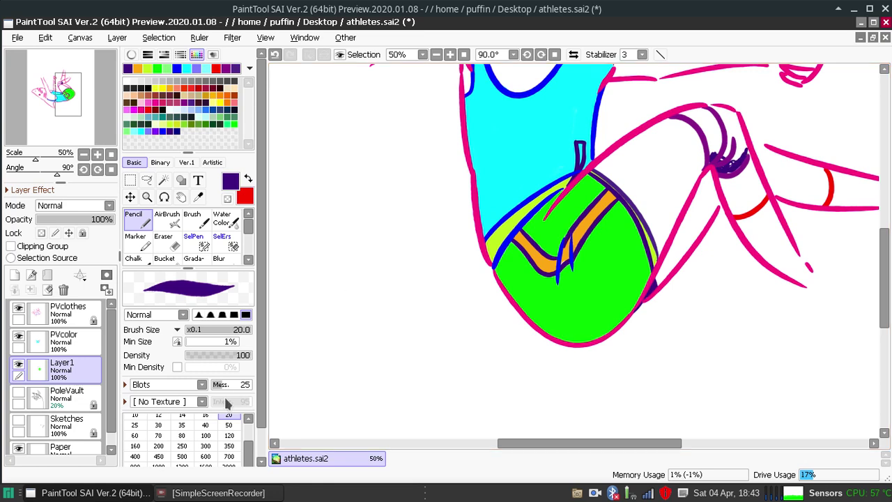
left_click(228, 424)
mouse_move(740, 148)
left_mouse_down()
mouse_move(709, 119)
mouse_move(714, 154)
mouse_move(702, 123)
mouse_move(684, 116)
mouse_move(712, 112)
mouse_move(699, 115)
mouse_move(718, 149)
mouse_move(699, 106)
mouse_move(728, 114)
mouse_move(726, 147)
mouse_move(734, 120)
mouse_move(736, 138)
mouse_move(731, 114)
mouse_move(722, 156)
mouse_move(742, 153)
mouse_move(730, 163)
mouse_move(739, 158)
mouse_move(731, 127)
mouse_move(741, 153)
mouse_move(735, 124)
mouse_move(741, 154)
mouse_move(739, 144)
mouse_move(721, 165)
mouse_move(746, 148)
left_mouse_up()
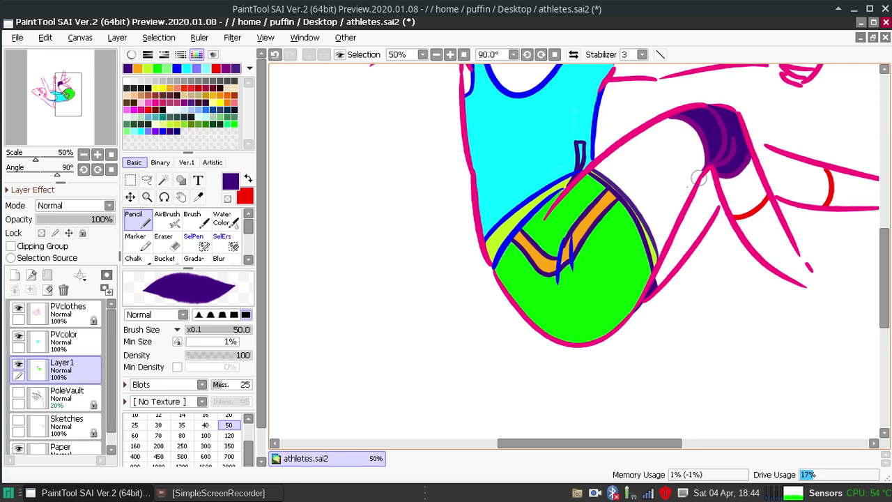
Reset the canvas rotation to 0° and prepare the Pencil with blue at size 35 for the waist drawstring.
left_click(555, 54)
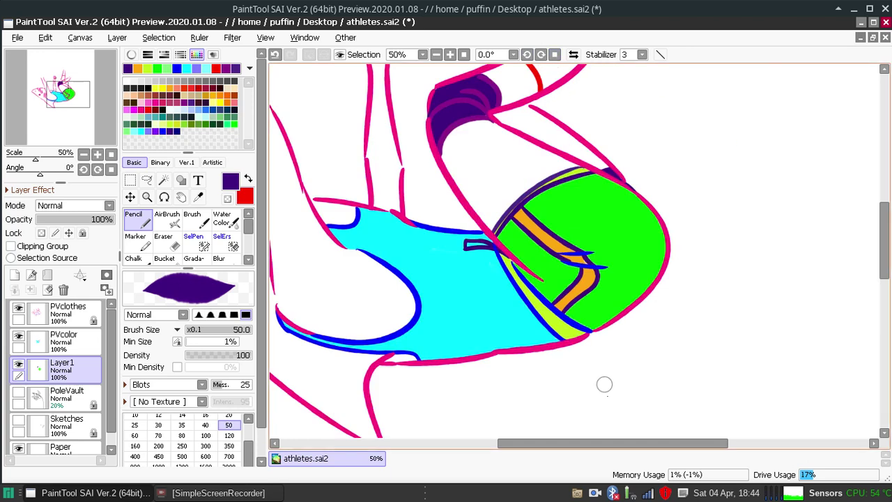
left_click_drag(614, 444, 550, 443)
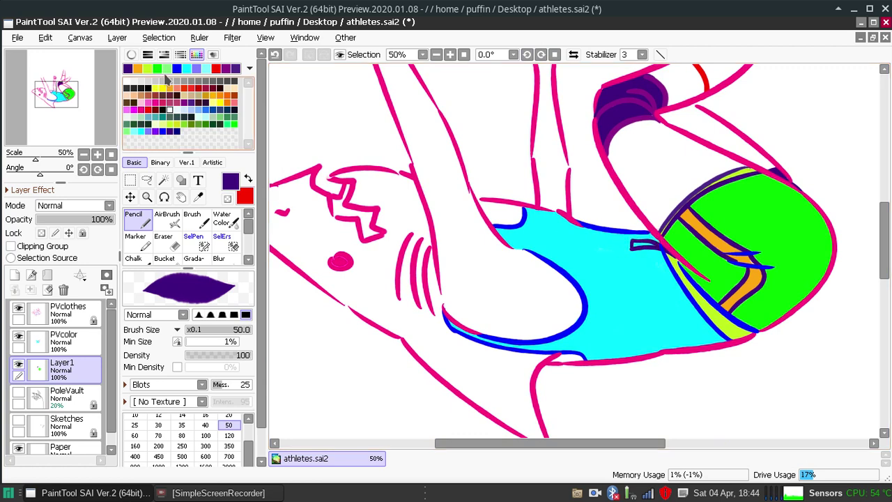
left_click(219, 100)
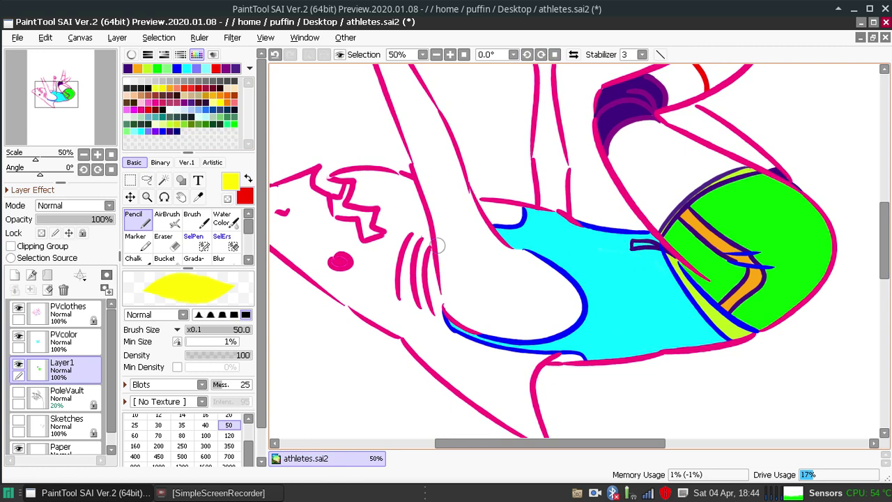
left_click(166, 128)
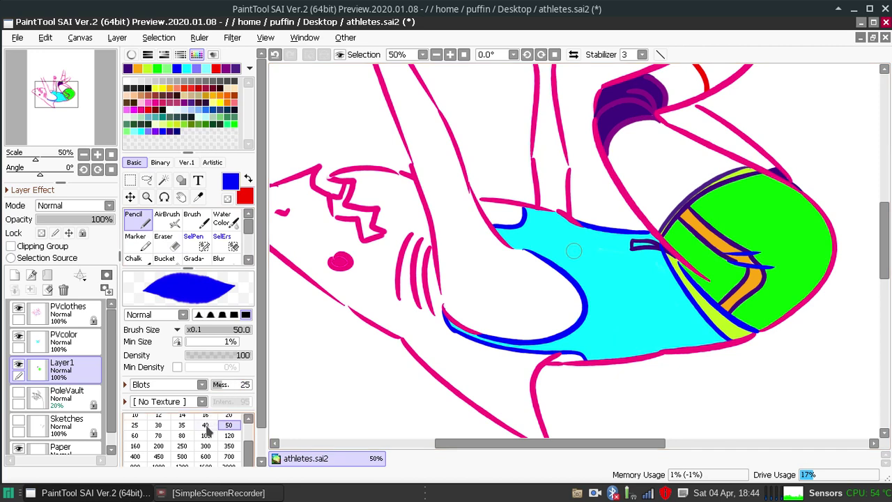
left_click(182, 425)
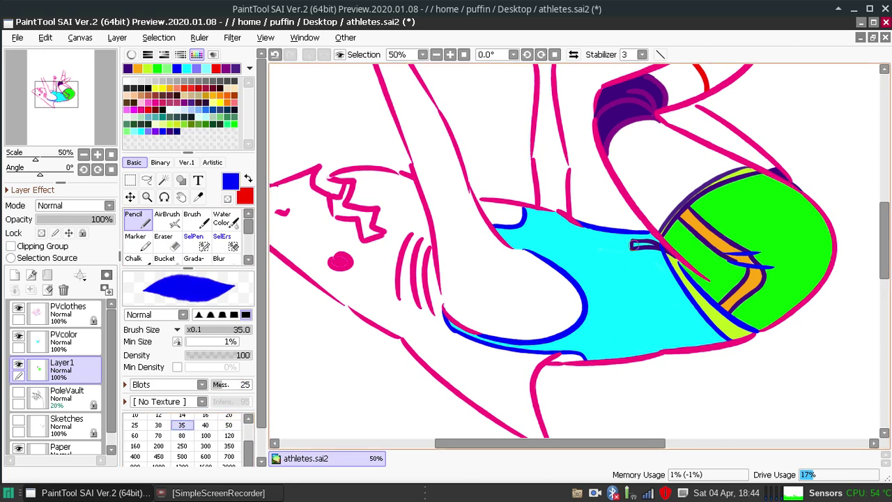
Transfer the PVcolor painting down onto Layer1, delete the emptied PVcolor layer and check Layer1 by toggling its visibility.
left_click(70, 341)
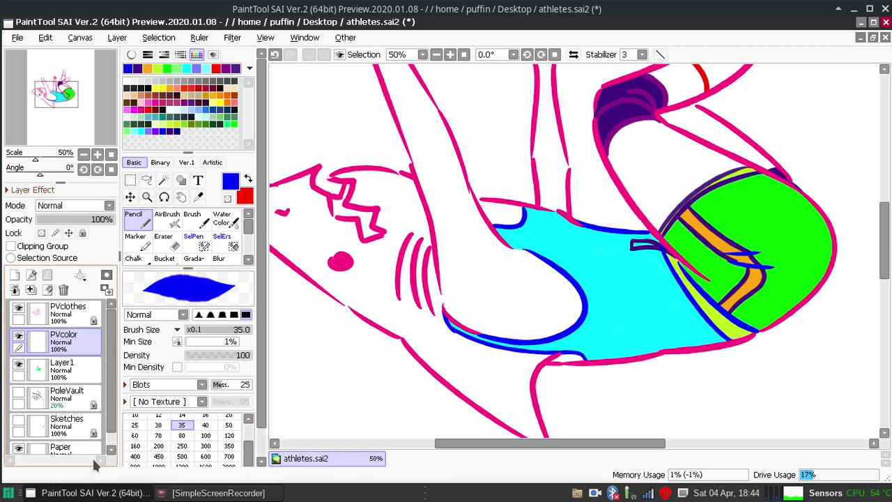
left_click(64, 290)
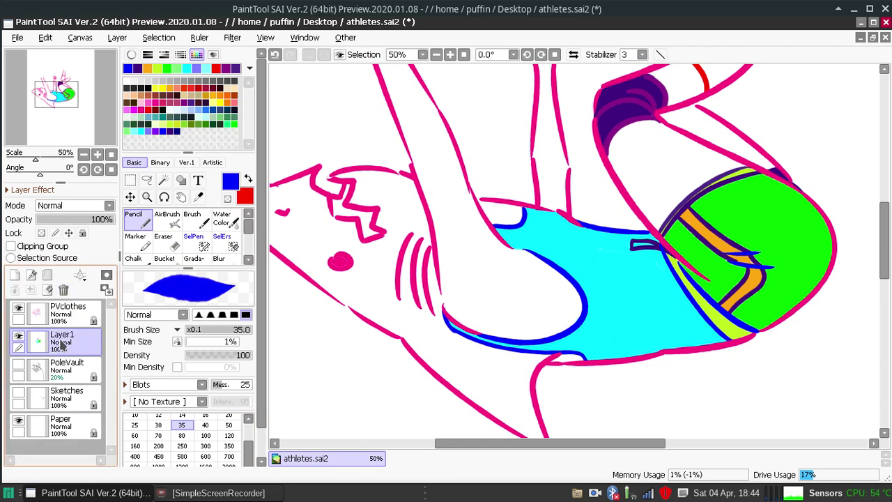
left_click(18, 336)
left_click(19, 336)
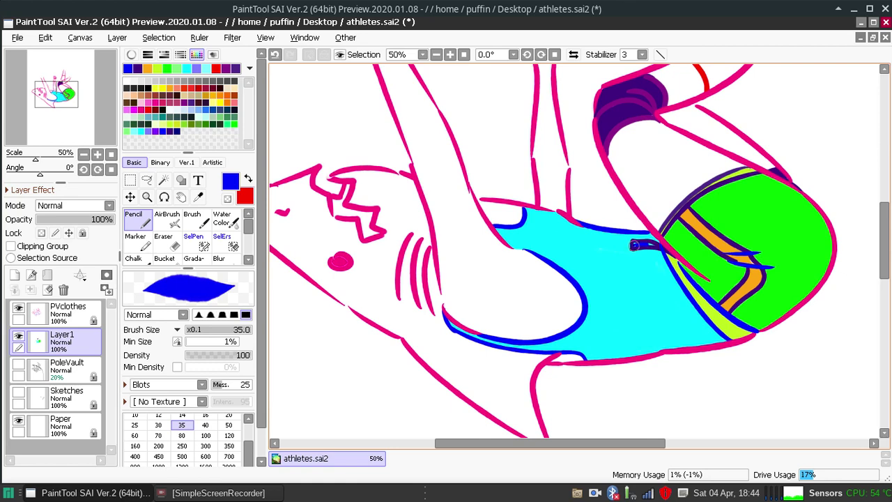
Try painting the waist drawstring blue on Layer1 with the Pencil, and undo the strokes.
left_click_drag(635, 244, 646, 243)
key("ctrl+z")
key("ctrl+z")
left_click(18, 335)
left_click(18, 336)
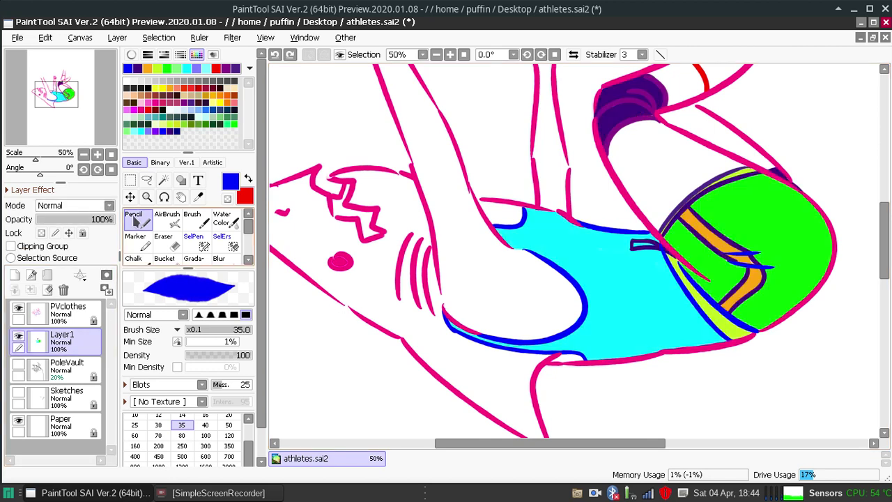
Fill the waist drawstring with blue on Layer1 using the Bucket in Similar Colored Area mode.
left_click(165, 258)
left_click(636, 247)
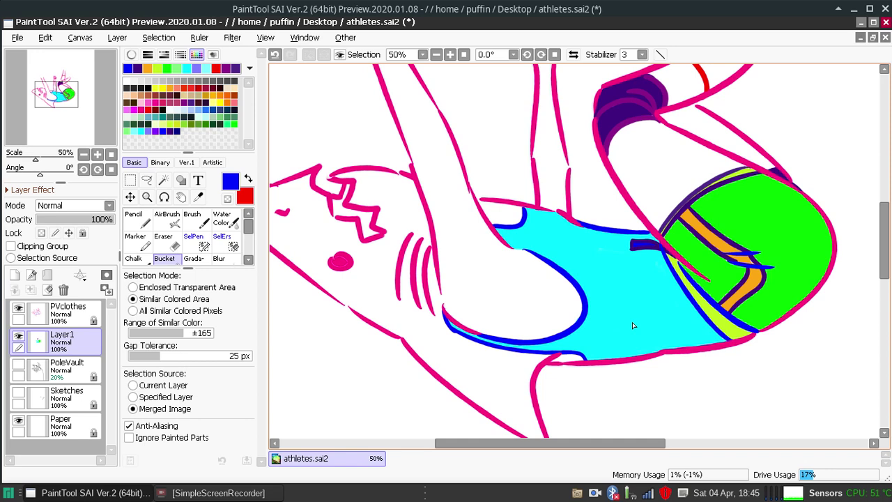
left_click(435, 55)
left_click(436, 54)
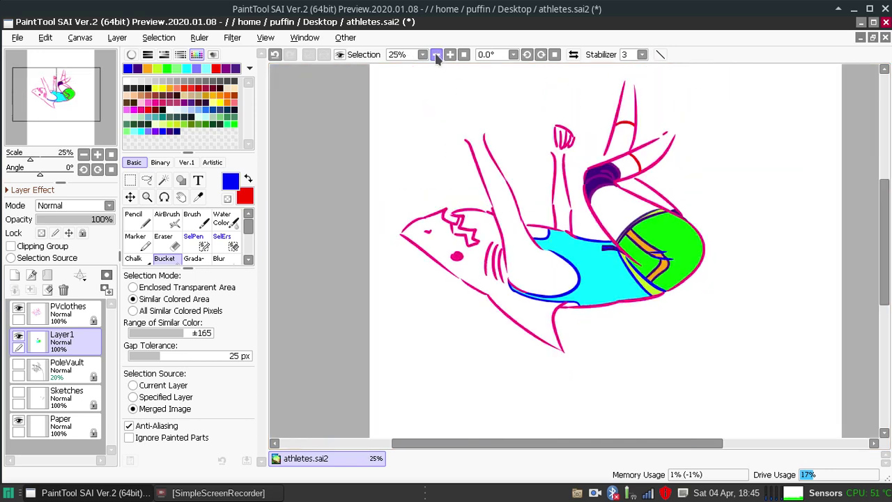
left_click(449, 54)
left_click(449, 54)
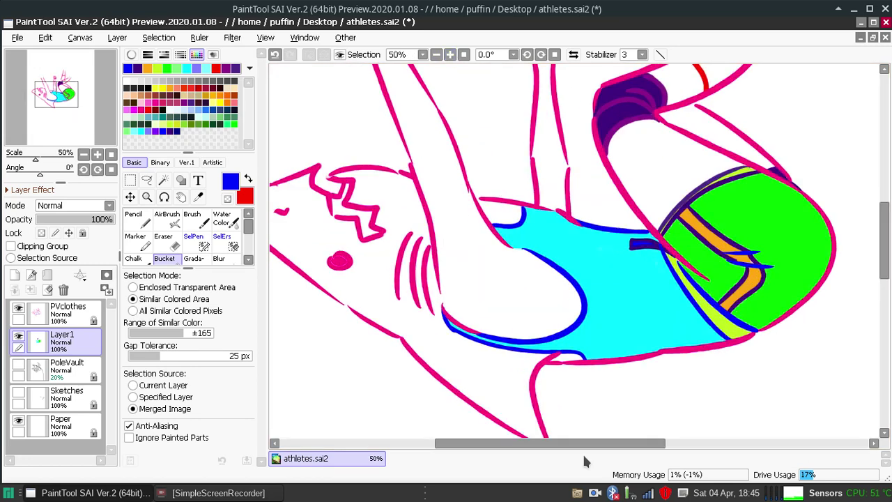
Fill the zigzag shape and the round spot on the shark's face with pink on PVclothes, using the Pencil at size 35.
left_click_drag(592, 444, 578, 443)
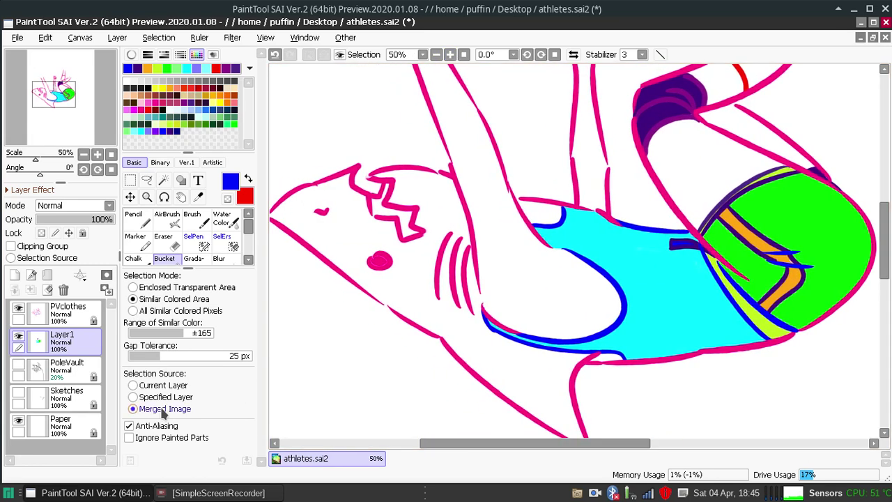
left_click(140, 108)
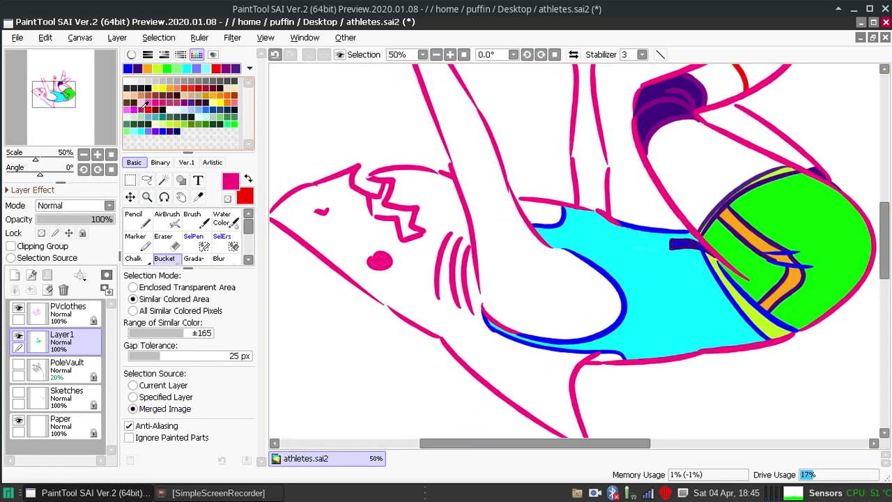
left_click(147, 220)
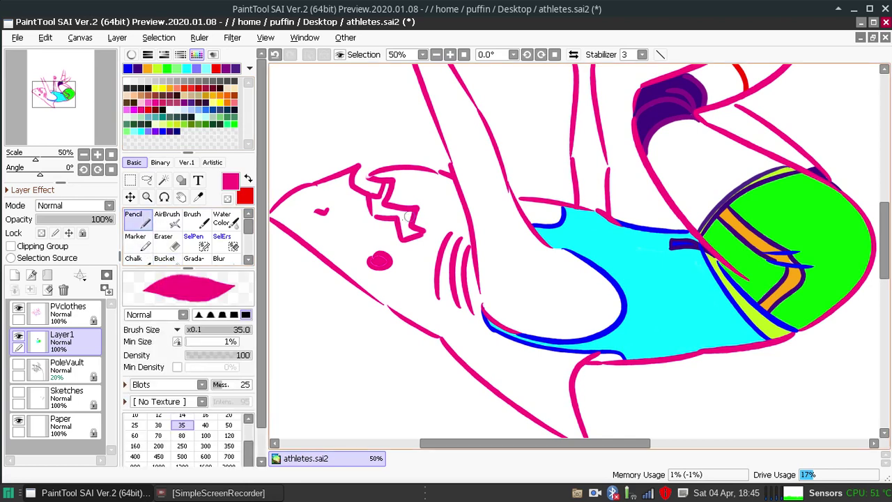
left_click(67, 311)
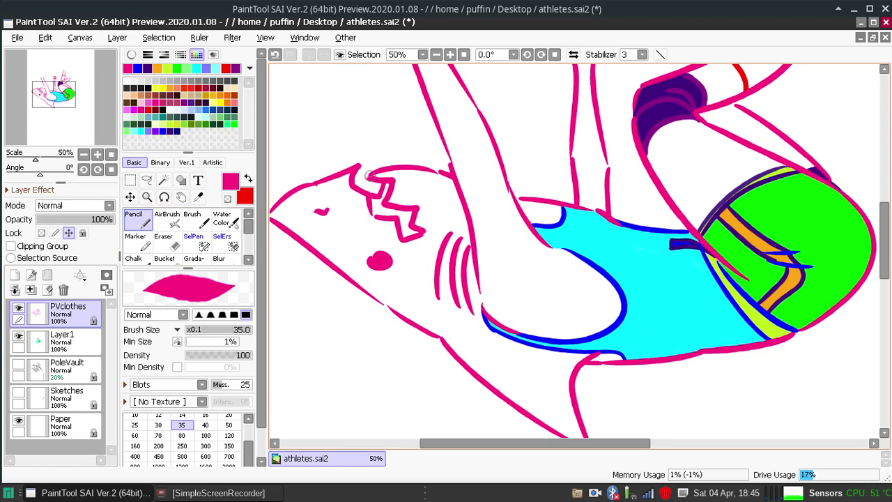
key("ctrl+z")
left_click(368, 178)
left_click_drag(374, 212, 376, 204)
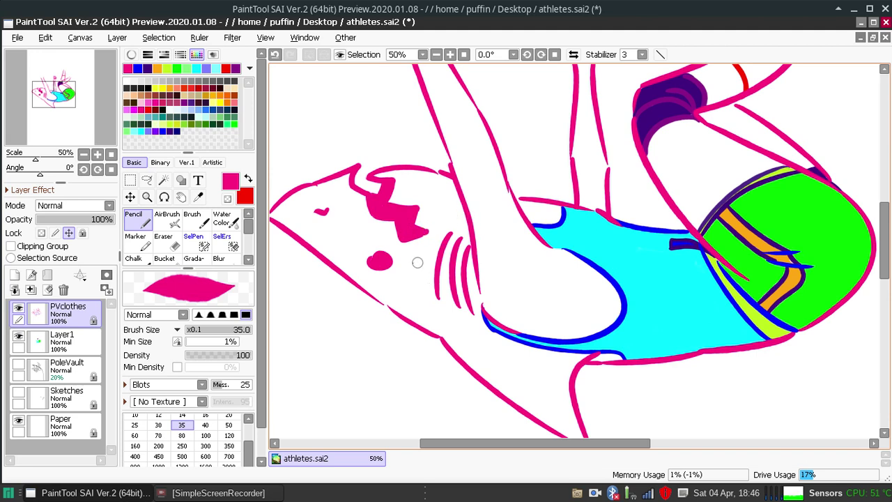
Touch up the pink outline along the shark's lower jaw with the Eraser at size 35, undoing and redoing the stroke.
left_click(175, 245)
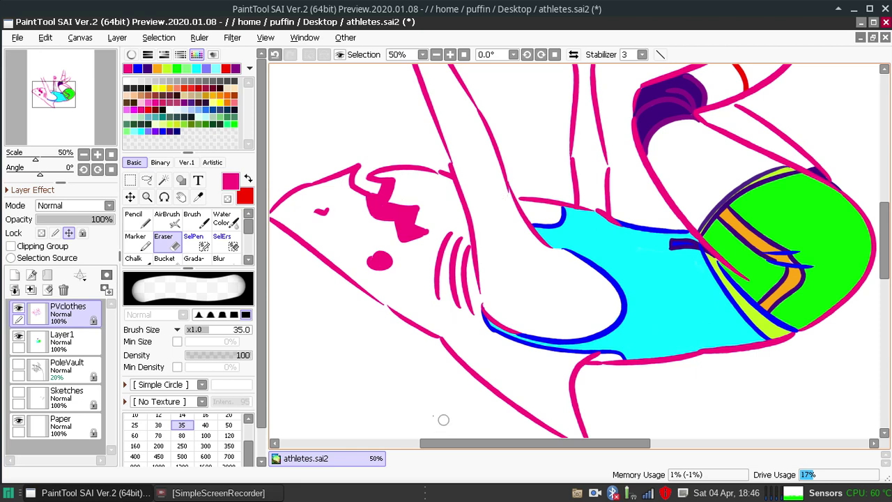
left_click(390, 303)
key("ctrl+z")
key("ctrl+y")
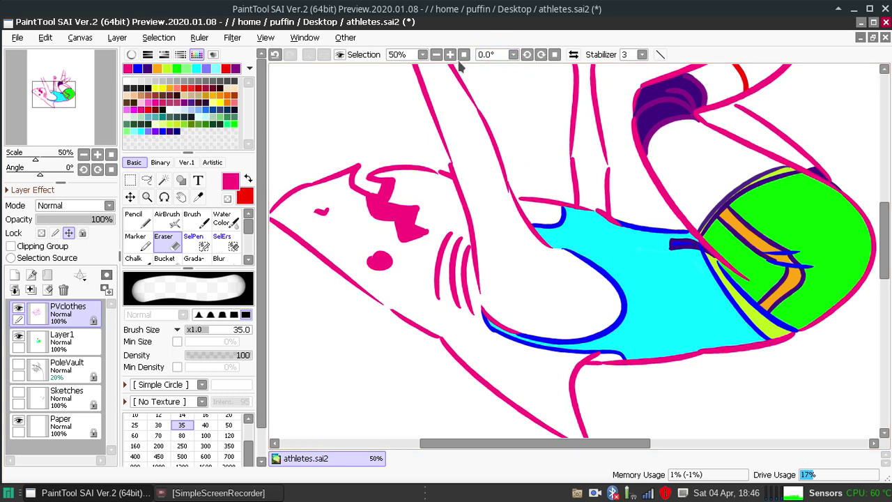
Show the PoleVault sketch layer beneath the coloured athlete and save the document.
left_click(436, 55)
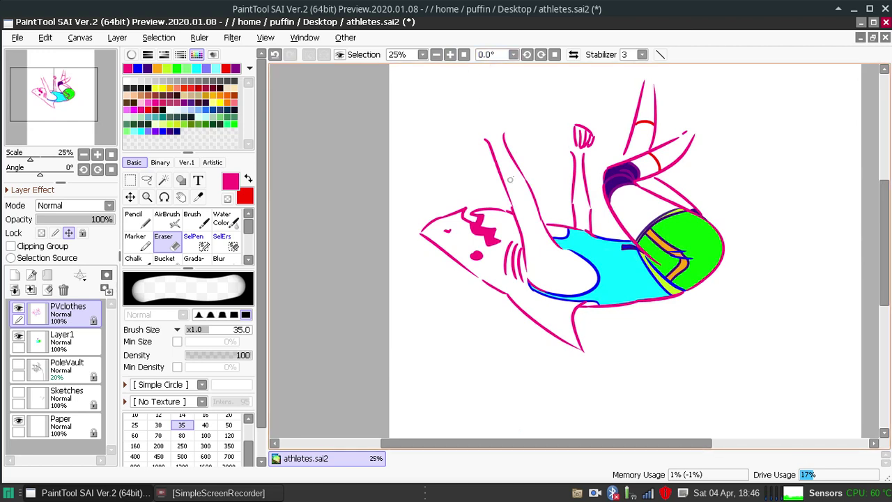
left_click(19, 394)
left_click(18, 394)
left_click(18, 364)
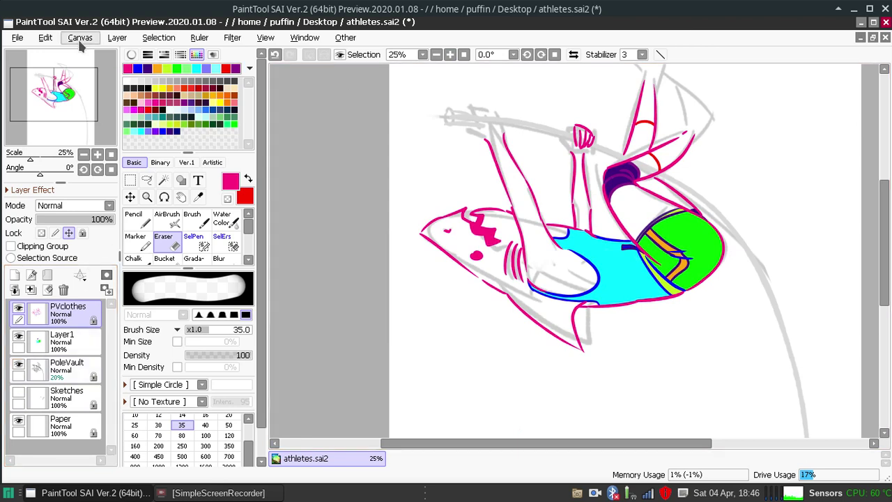
left_click(17, 37)
left_click(32, 129)
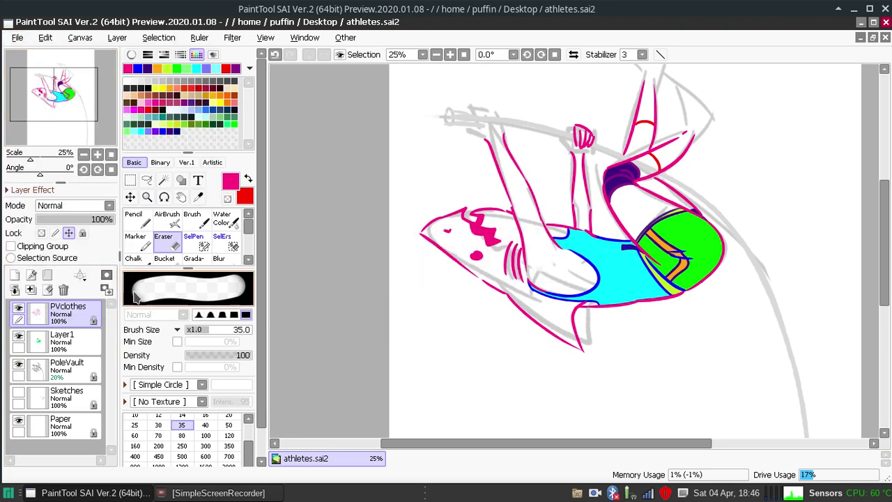
Toggle Layer1's visibility, then try a Hue/Saturation adjustment with the PVclothes layer selected and cancel it.
left_click(18, 336)
left_click(19, 337)
left_click(19, 337)
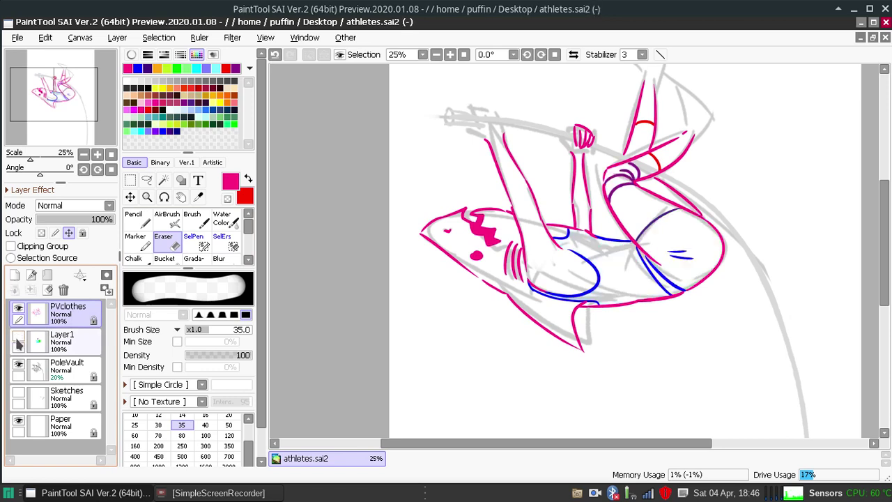
left_click(19, 337)
left_click(265, 38)
left_click(264, 38)
left_click(265, 38)
mouse_move(232, 38)
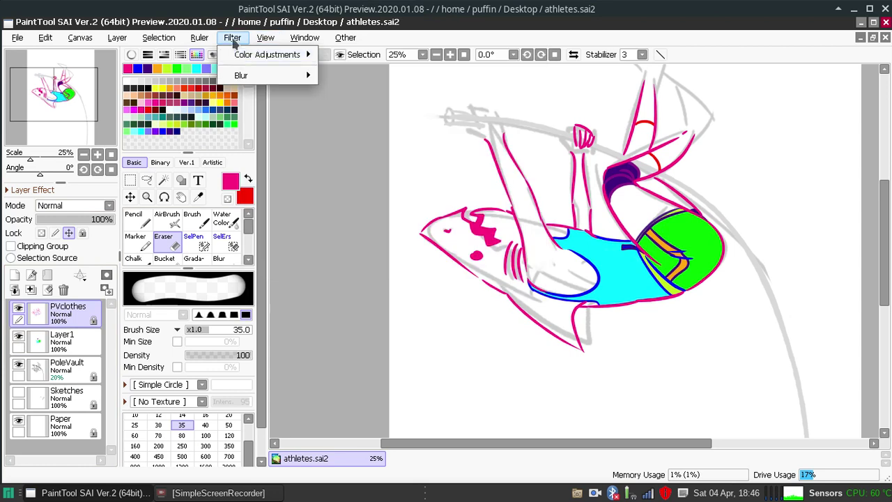
mouse_move(300, 55)
left_click(356, 57)
left_click(234, 229)
left_click_drag(235, 231, 278, 231)
left_click(332, 303)
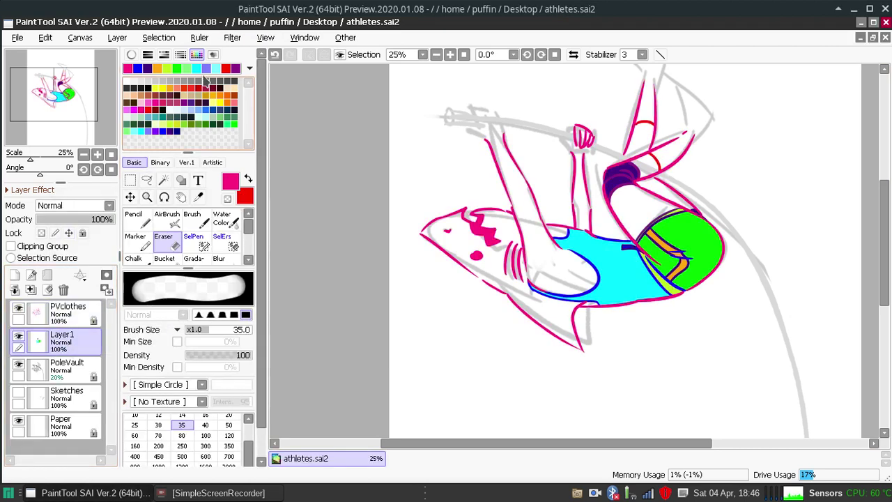
Test hue shifts such as -134 and -105 on Layer1 with Hue/Saturation, and apply a hue of -60.
left_click(232, 38)
mouse_move(267, 54)
left_click(363, 57)
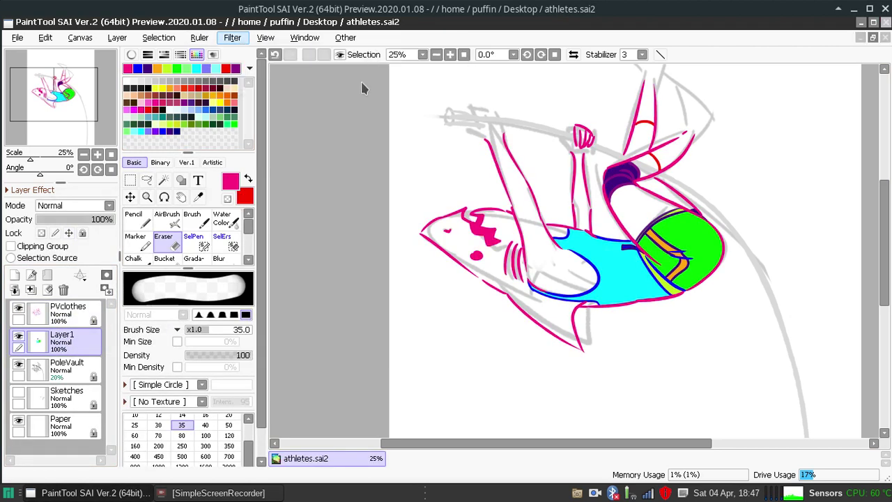
mouse_move(241, 234)
left_mouse_down()
mouse_move(316, 230)
mouse_move(185, 223)
mouse_move(213, 225)
mouse_move(195, 224)
left_mouse_up()
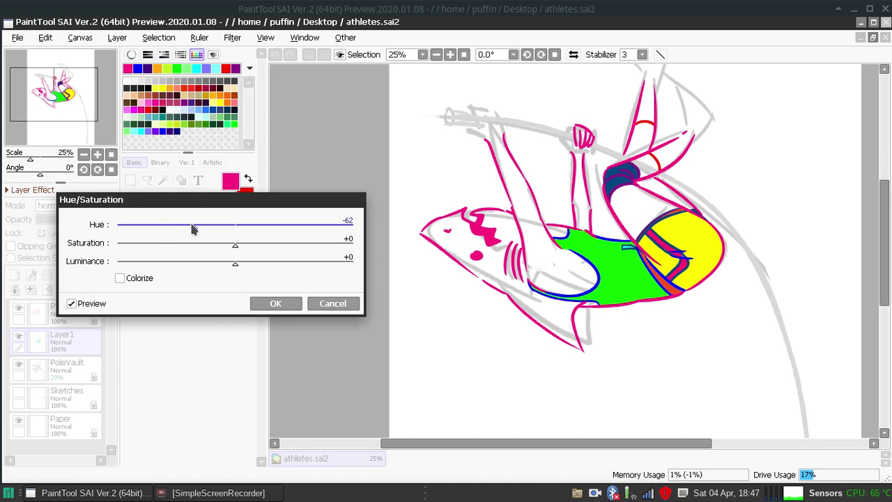
left_click_drag(194, 232, 148, 229)
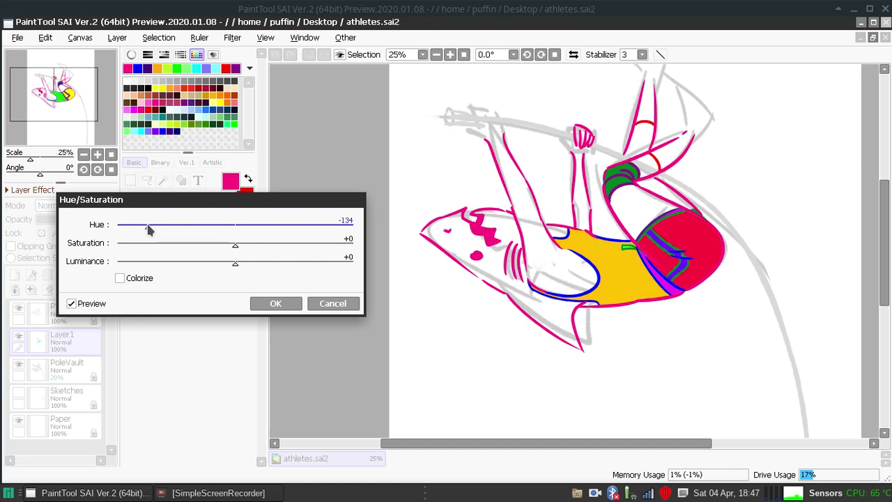
mouse_move(236, 263)
left_mouse_down()
mouse_move(265, 271)
mouse_move(235, 268)
mouse_move(270, 250)
mouse_move(322, 250)
mouse_move(183, 251)
mouse_move(242, 251)
mouse_move(234, 251)
left_mouse_up()
left_click(235, 249)
left_click_drag(147, 227, 168, 233)
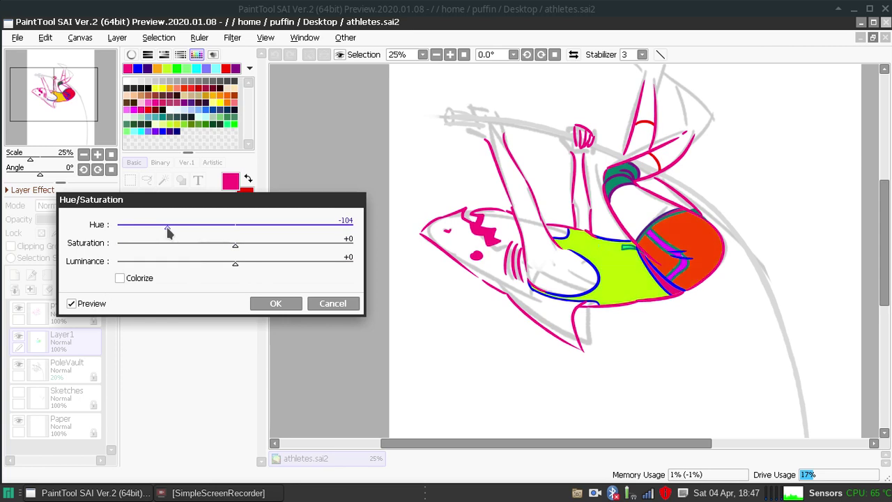
mouse_move(168, 234)
left_mouse_down()
mouse_move(160, 231)
mouse_move(168, 234)
left_mouse_up()
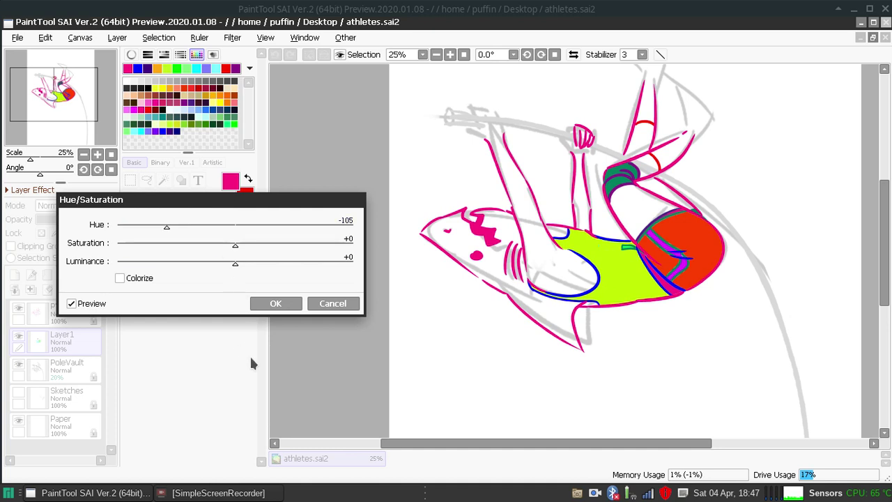
left_click(168, 232)
left_click_drag(168, 231, 197, 240)
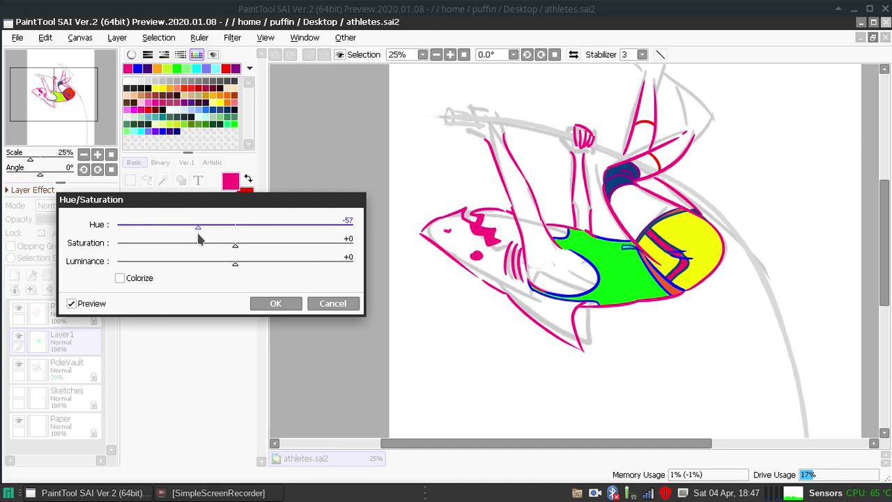
mouse_move(197, 235)
left_mouse_down()
mouse_move(206, 241)
mouse_move(193, 230)
left_mouse_up()
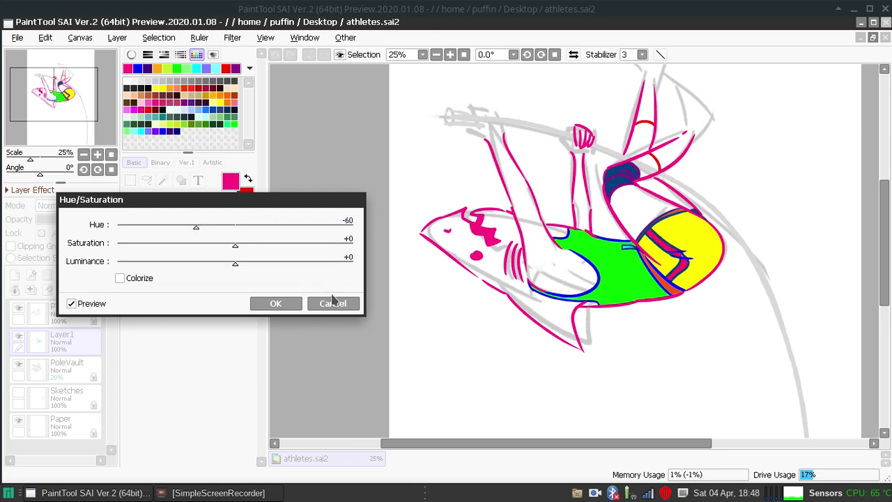
left_click(280, 304)
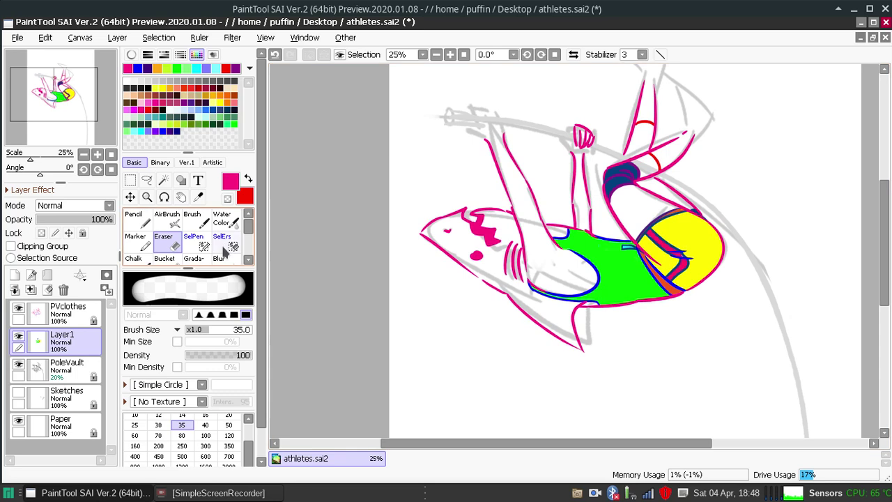
Sample the yellow of the shorts and try painting over the stray blue line ends with the Pencil on the PVclothes layer.
left_click(449, 54)
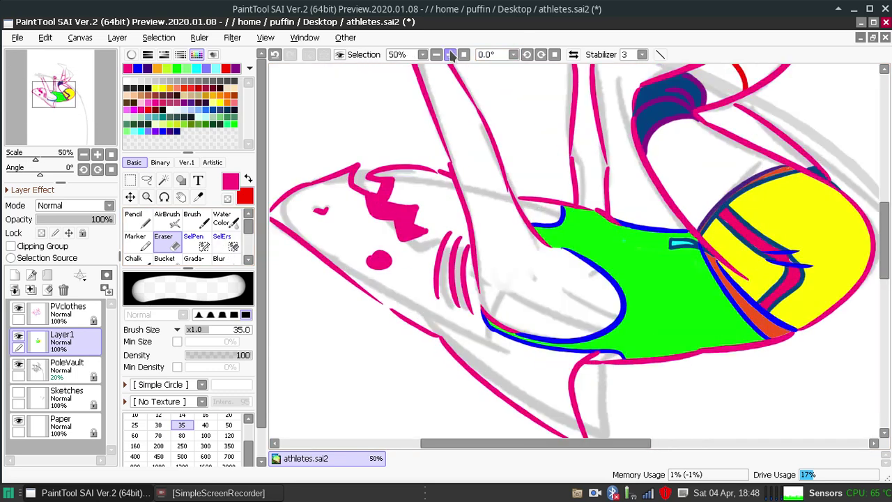
left_click(450, 54)
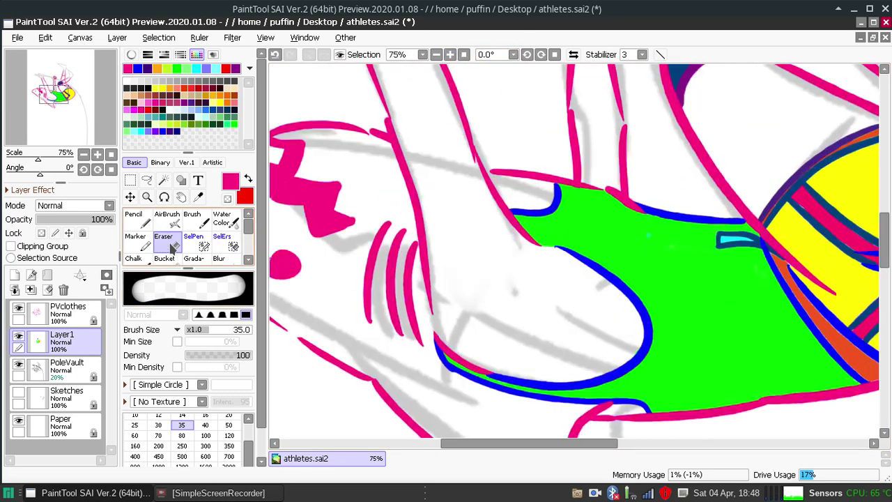
left_click(66, 315)
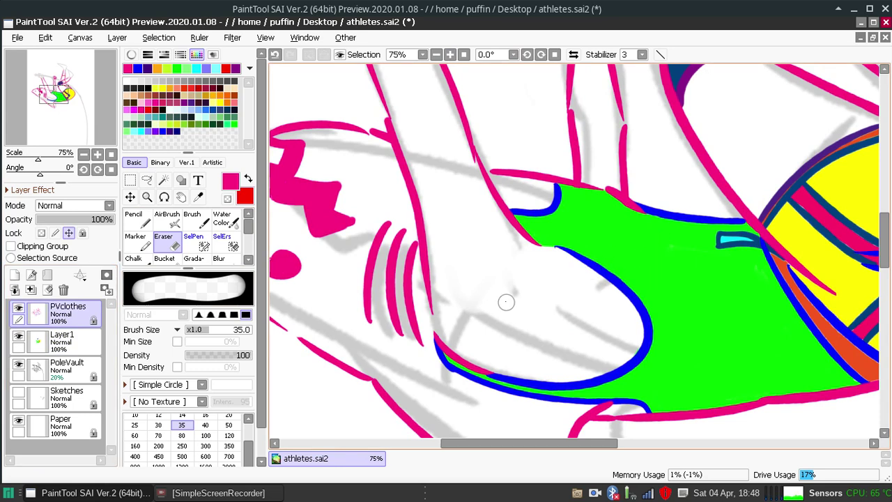
left_click_drag(520, 452, 579, 449)
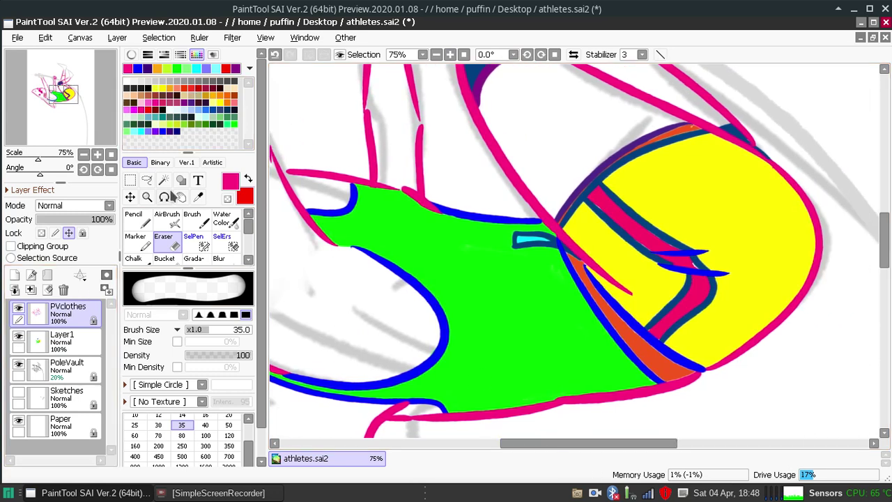
left_click(198, 198)
left_click(699, 205)
left_click(136, 219)
mouse_move(652, 252)
left_mouse_down()
mouse_move(707, 230)
mouse_move(719, 241)
left_mouse_up()
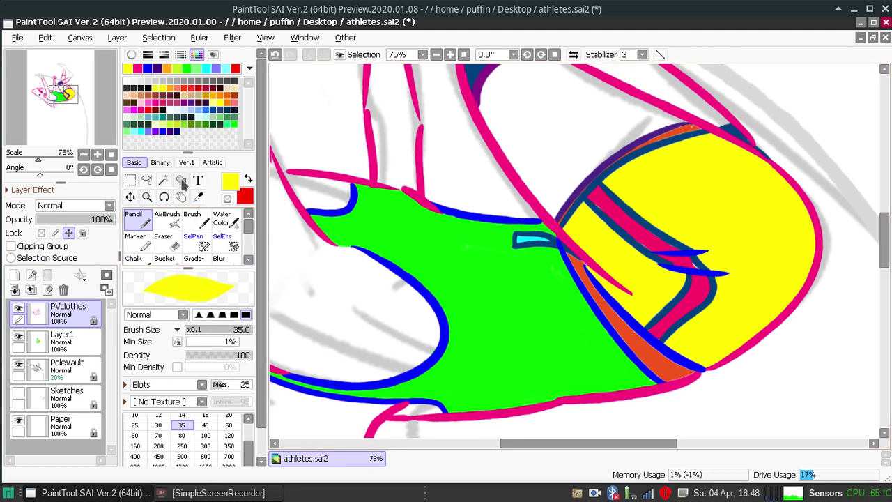
Sample the stripe's pink, try a Pencil stroke over the blue line crossing the shorts' stripe, and undo it.
left_click(198, 198)
left_click(646, 226)
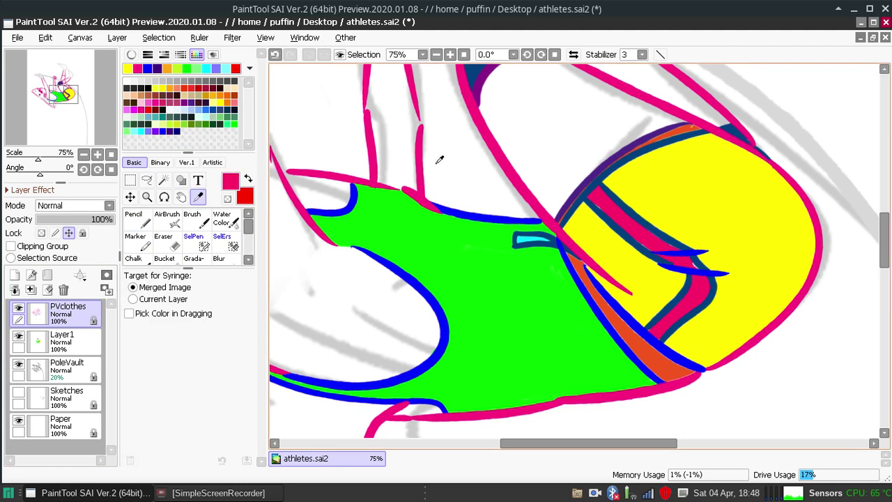
left_click(136, 217)
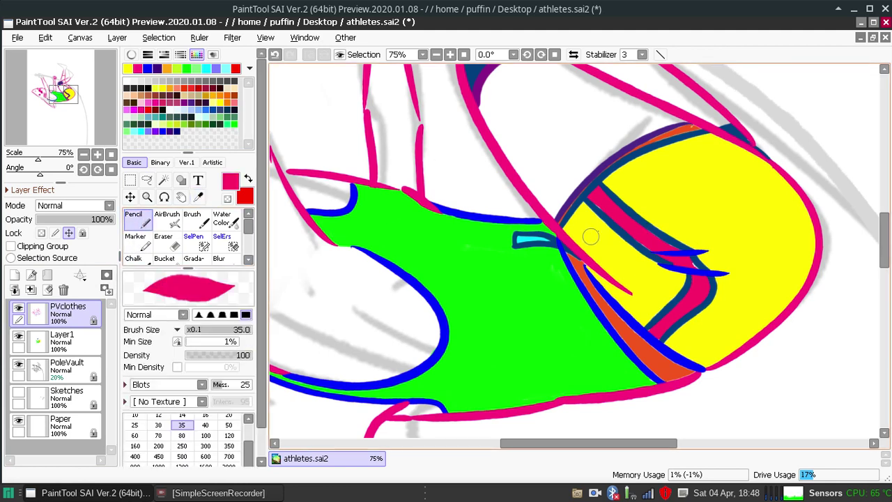
mouse_move(598, 202)
left_mouse_down()
mouse_move(651, 236)
mouse_move(656, 253)
mouse_move(667, 258)
mouse_move(639, 240)
mouse_move(660, 262)
left_mouse_up()
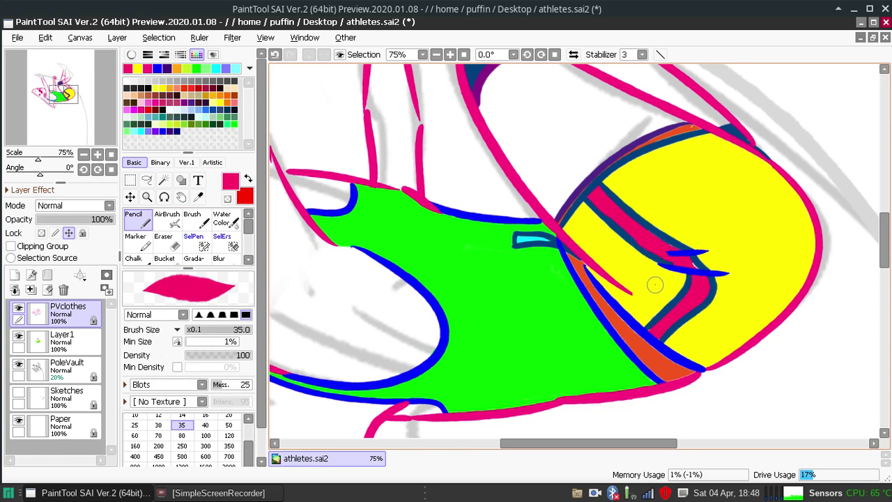
key("ctrl+z")
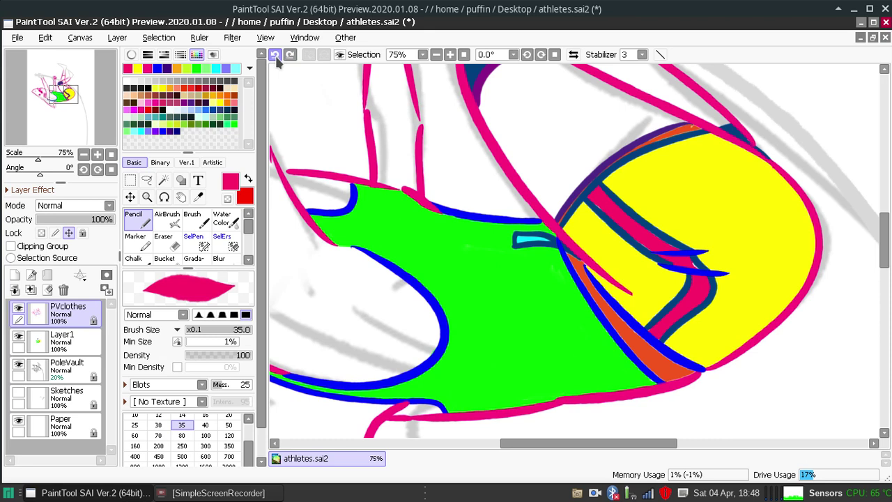
Save the athletes.sai2 document and set the Pencil's brush size to 30.
left_click(437, 55)
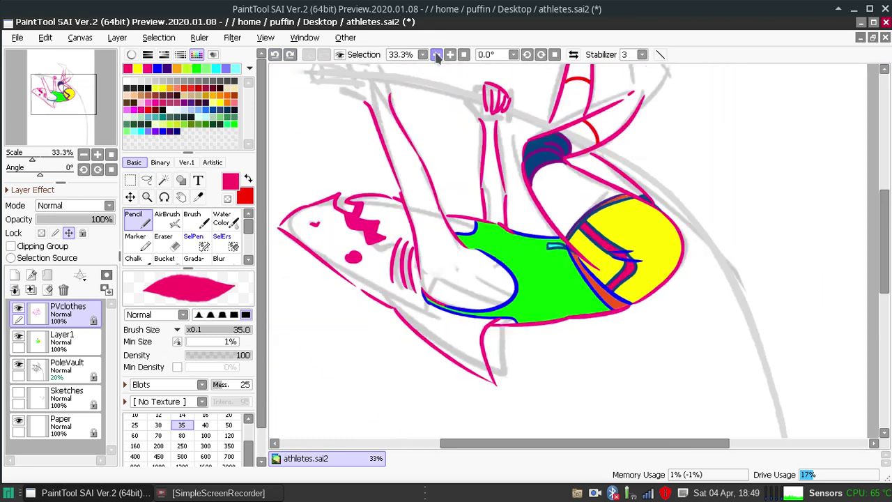
left_click(17, 37)
left_click(43, 127)
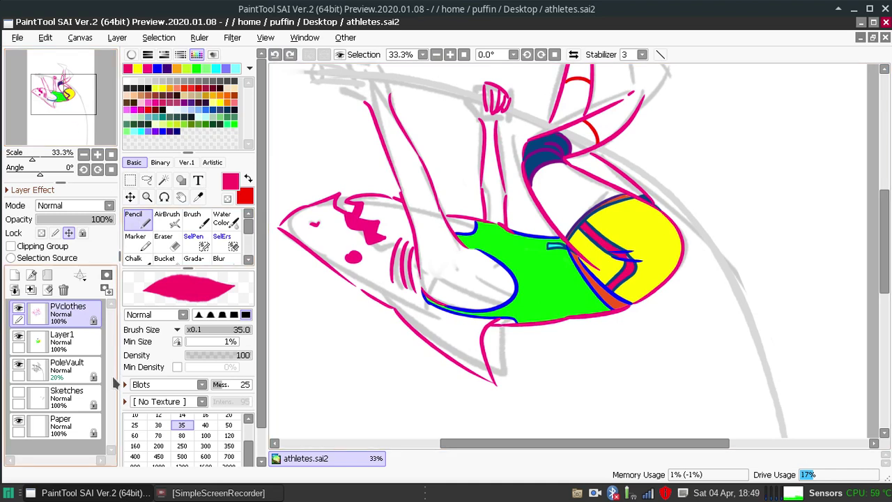
left_click(158, 424)
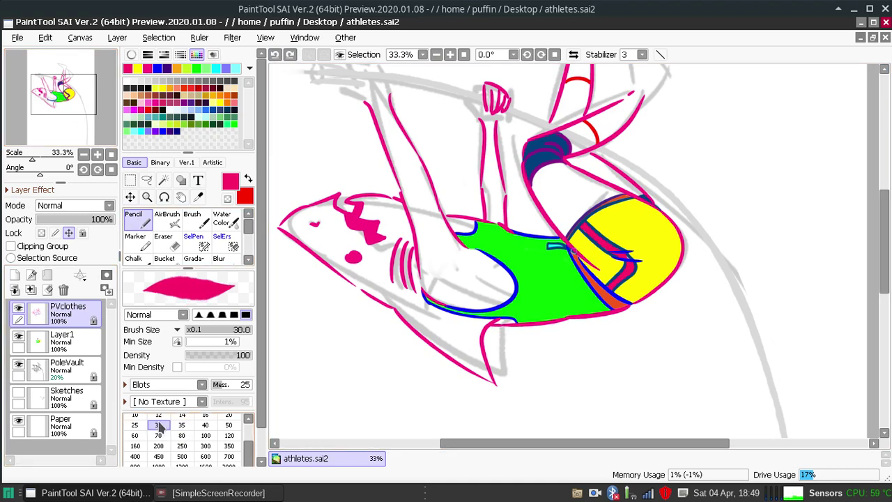
Hide and reshow the PVclothes layer to examine the colour fills beneath the line art.
left_click(19, 309)
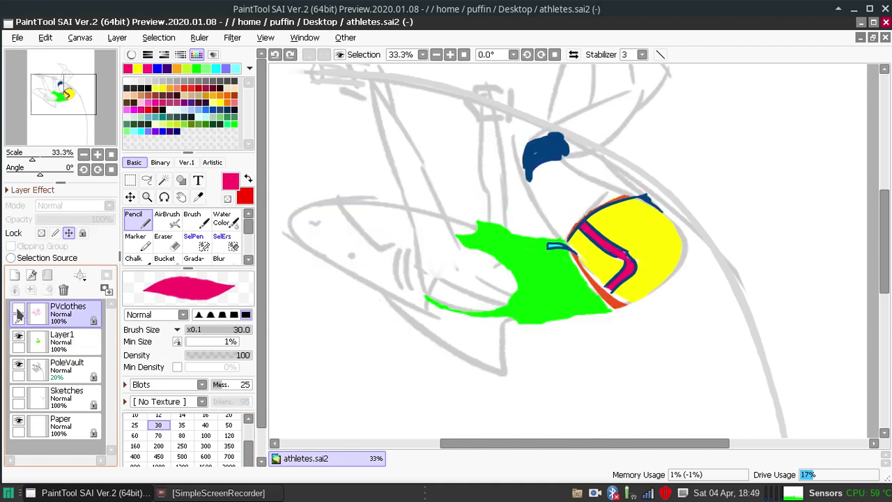
left_click(18, 311)
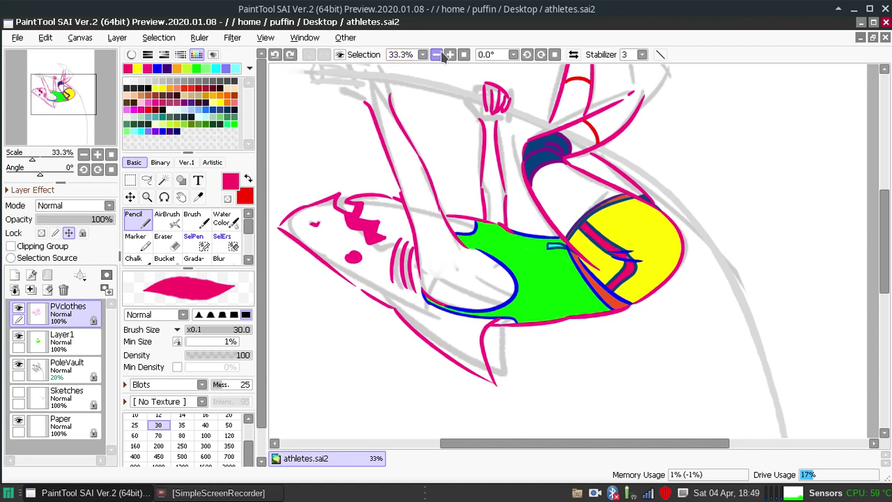
mouse_move(886, 248)
left_mouse_down()
mouse_move(888, 218)
mouse_move(888, 227)
left_mouse_up()
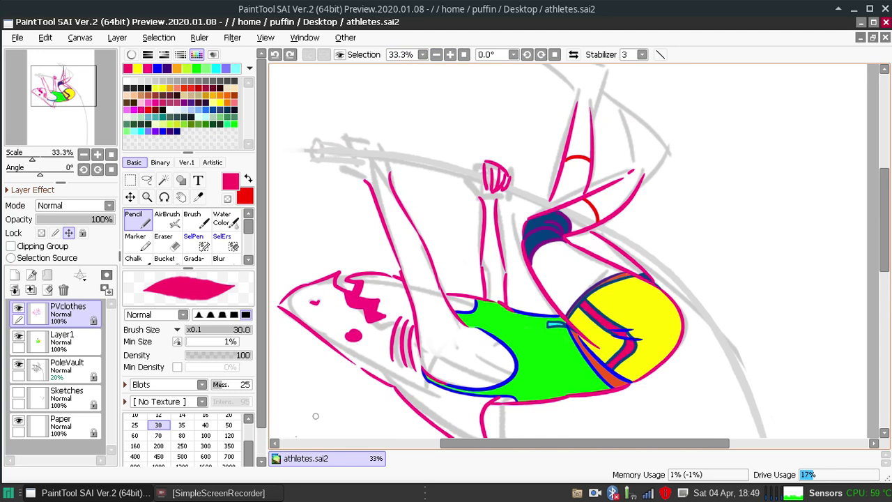
Switch to the SimpleScreenRecorder window.
left_click(235, 492)
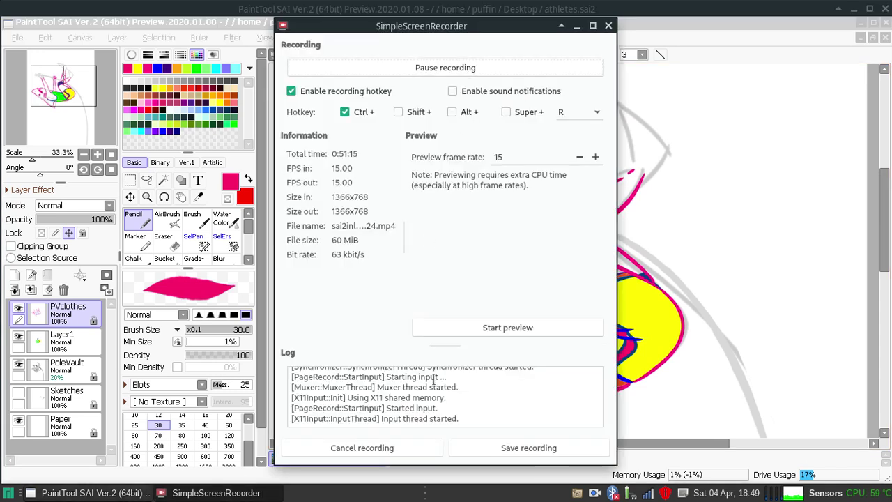